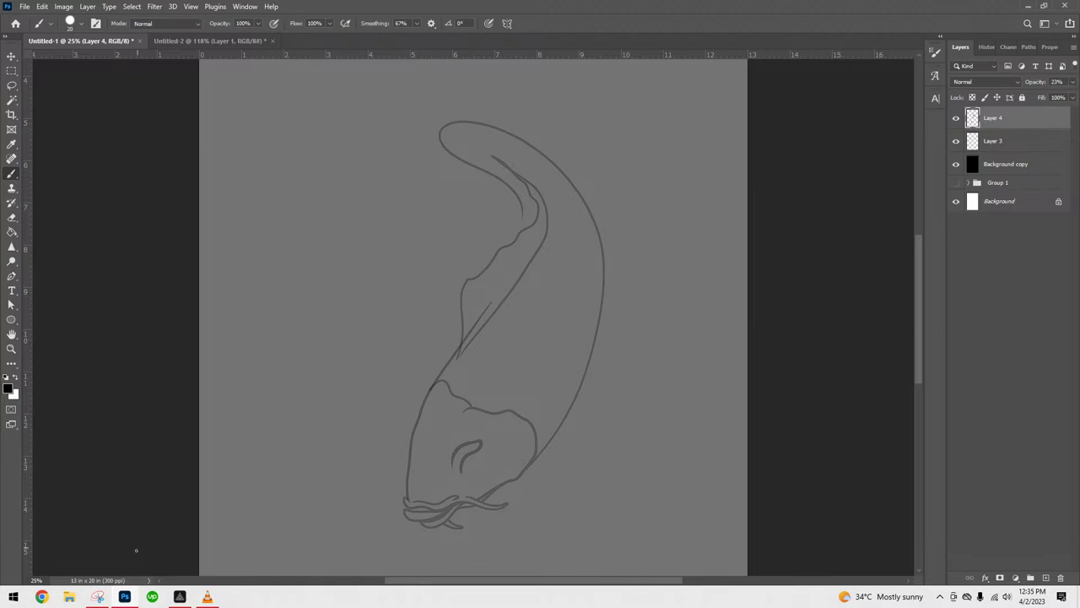
- Set the Desktop Audio level to about -7.6 dB in PRISM Live Studio and return to the drawing in Photoshop
{"action": "left_click", "coordinate": [207, 597]}
{"action": "left_click_drag", "start_coordinate": [567, 524], "coordinate": [822, 521]}
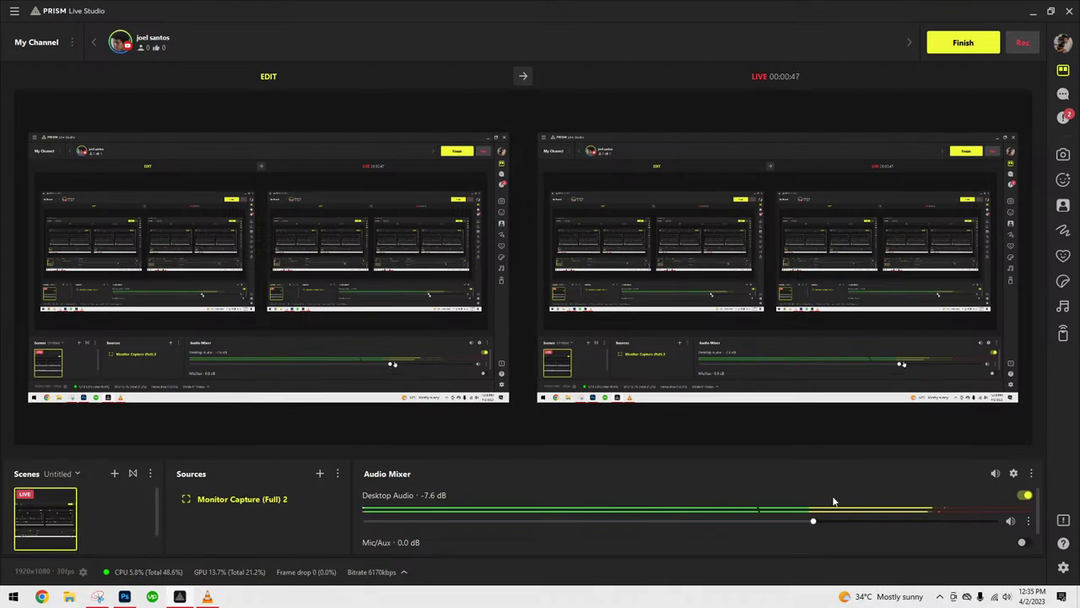
{"action": "left_click", "coordinate": [1033, 11]}
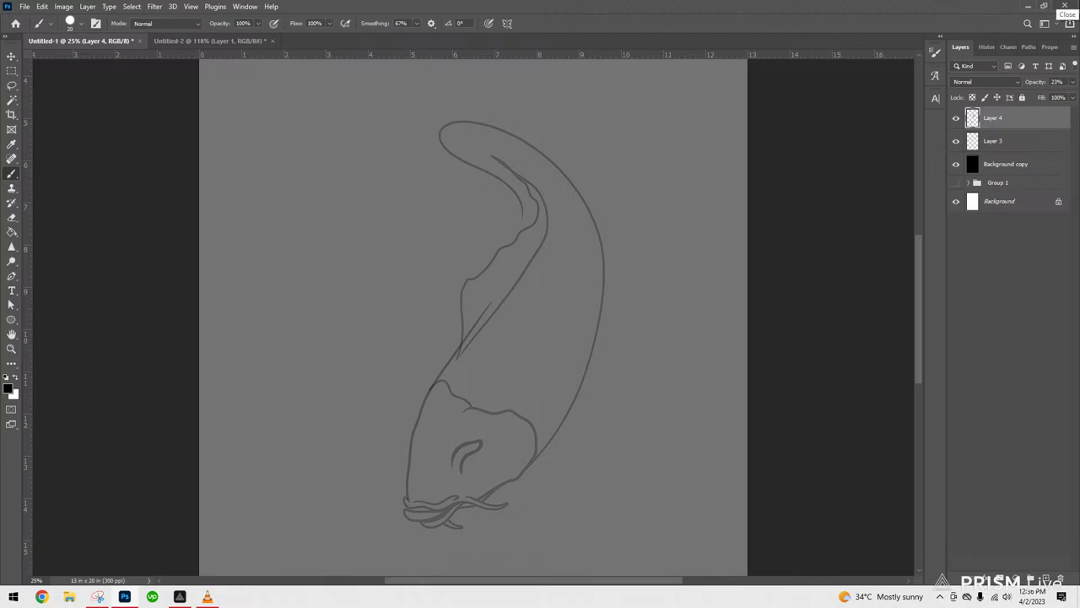
- Copy the orange two-koi wallpaper image from Untitled-2 and paste it into the koi sketch document Untitled-1
{"action": "left_click", "coordinate": [211, 40]}
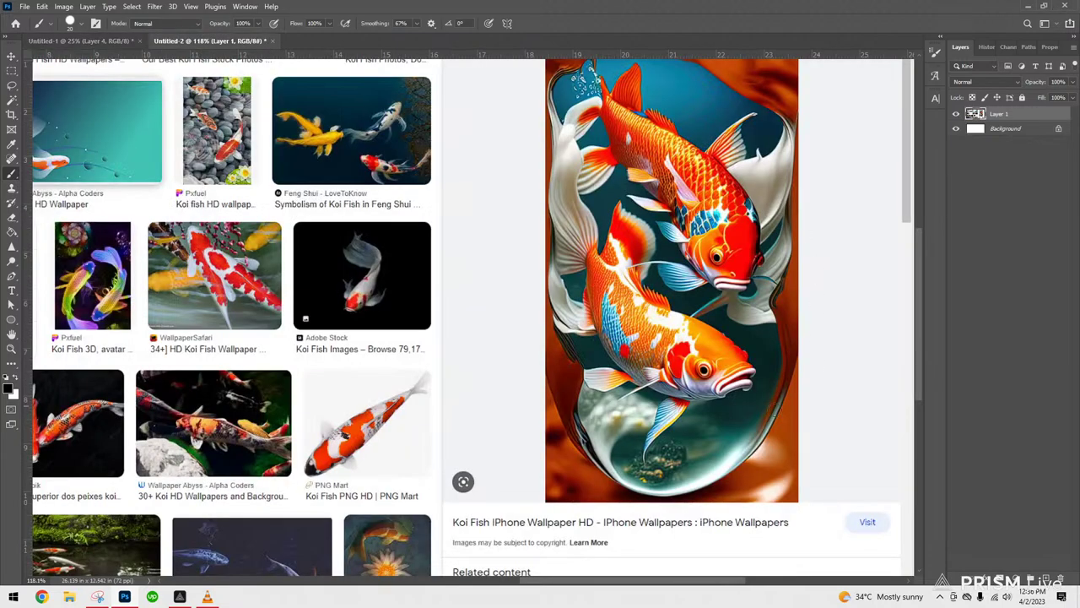
{"action": "key", "text": "m"}
{"action": "left_click_drag", "start_coordinate": [527, 487], "coordinate": [809, 61]}
{"action": "key", "text": "ctrl+c"}
{"action": "left_click", "coordinate": [110, 41]}
{"action": "key", "text": "ctrl+v"}
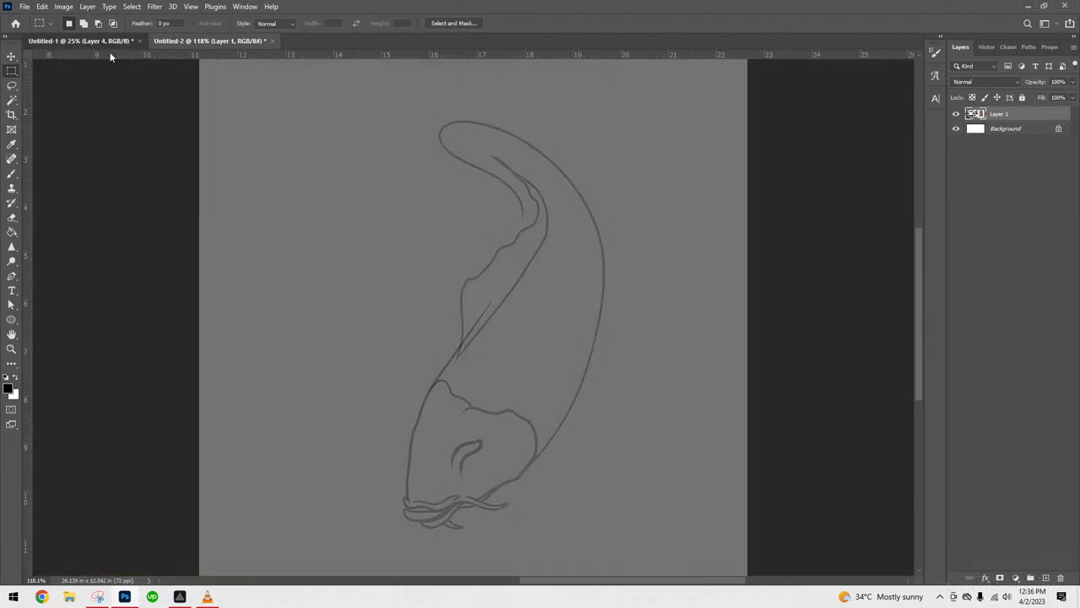
- Enlarge the pasted koi reference image and place it along the left edge of the canvas, beside the sketch
{"action": "key", "text": "ctrl+t"}
{"action": "left_click_drag", "start_coordinate": [506, 270], "coordinate": [616, 148]}
{"action": "left_click_drag", "start_coordinate": [536, 333], "coordinate": [378, 276]}
{"action": "key", "text": "Return"}
- Trim the white strip off the reference image's right side and cut away its lower-right corner
{"action": "key", "text": "m"}
{"action": "left_click_drag", "start_coordinate": [606, 554], "coordinate": [417, 64]}
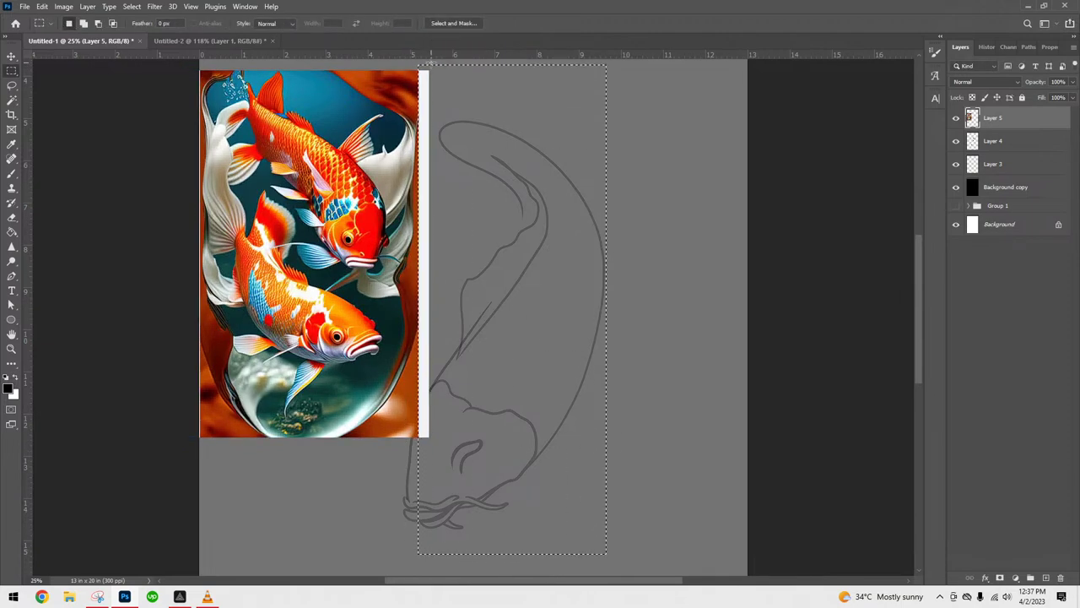
{"action": "key", "text": "Delete"}
{"action": "key", "text": "ctrl+d"}
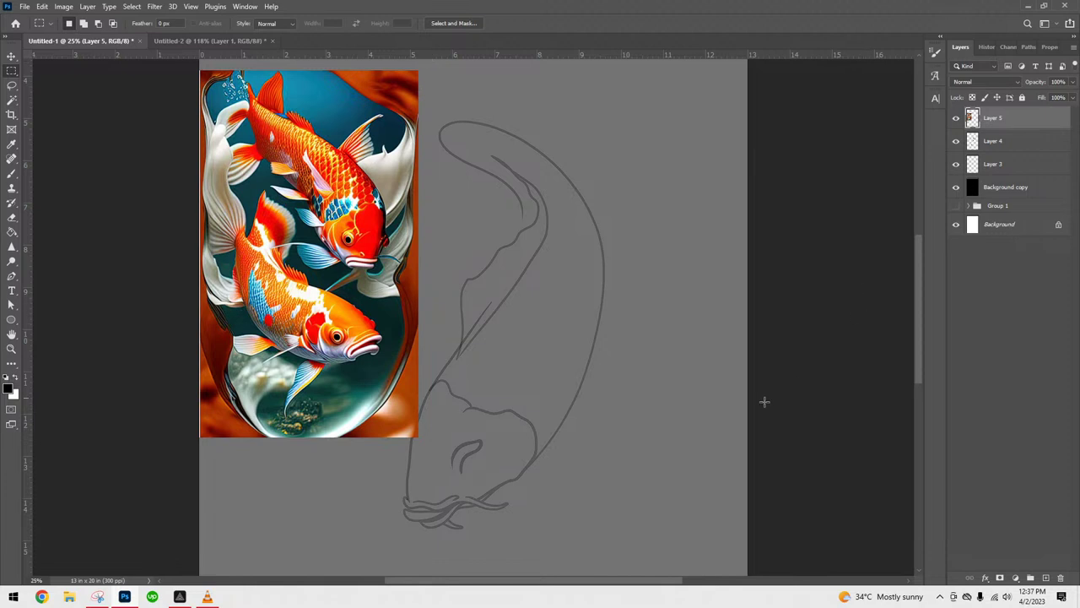
{"action": "key", "text": "l"}
{"action": "mouse_move", "coordinate": [438, 296]}
{"action": "left_mouse_down"}
{"action": "mouse_move", "coordinate": [304, 508]}
{"action": "mouse_move", "coordinate": [875, 225]}
{"action": "mouse_move", "coordinate": [965, 234]}
{"action": "left_mouse_up"}
{"action": "key", "text": "Delete"}
{"action": "key", "text": "ctrl+d"}
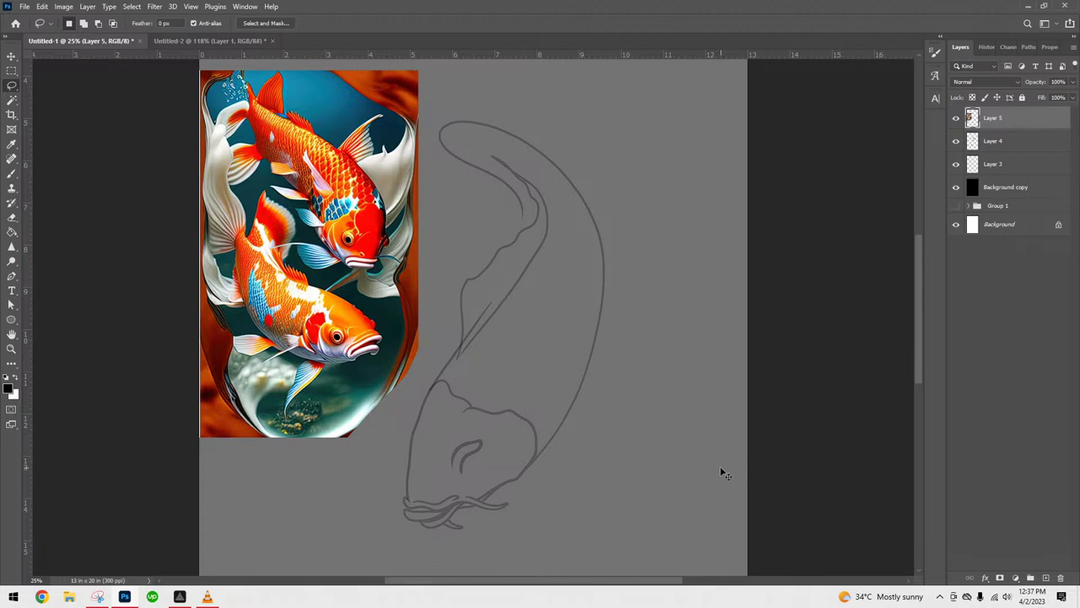
- Flip the reference image horizontally by setting its width to -100%
{"action": "key", "text": "ctrl+t"}
{"action": "type", "text": "-100"}
{"action": "key", "text": "Return"}
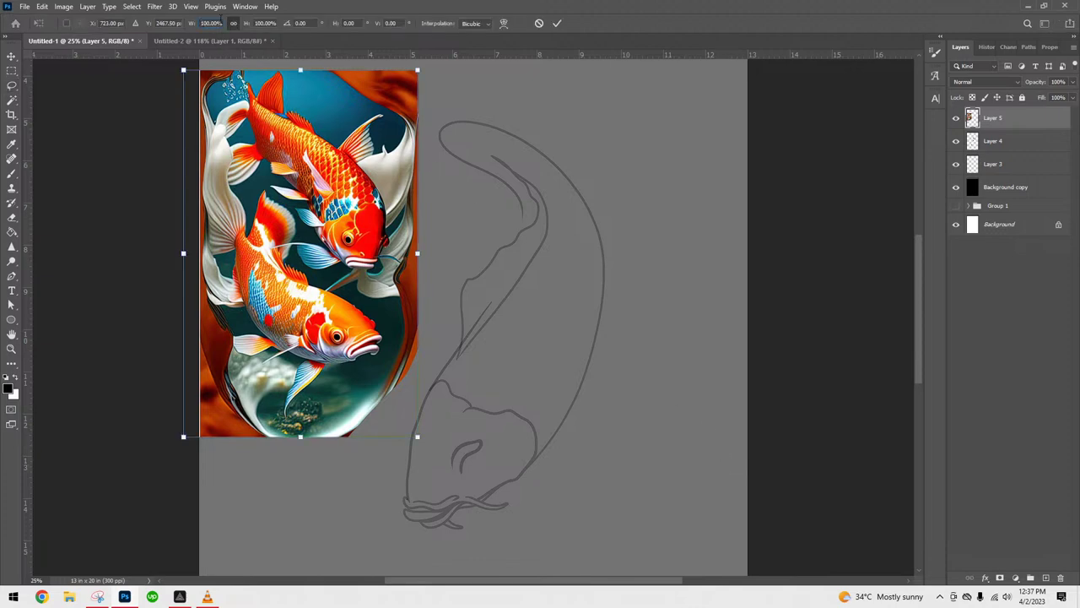
{"action": "key", "text": "Return"}
- Trim narrow strips off the bottom and right edges of the flipped reference image
{"action": "key", "text": "m"}
{"action": "left_click_drag", "start_coordinate": [150, 542], "coordinate": [535, 414]}
{"action": "key", "text": "Delete"}
{"action": "left_click_drag", "start_coordinate": [531, 501], "coordinate": [403, 49]}
{"action": "key", "text": "Delete"}
{"action": "key", "text": "ctrl+d"}
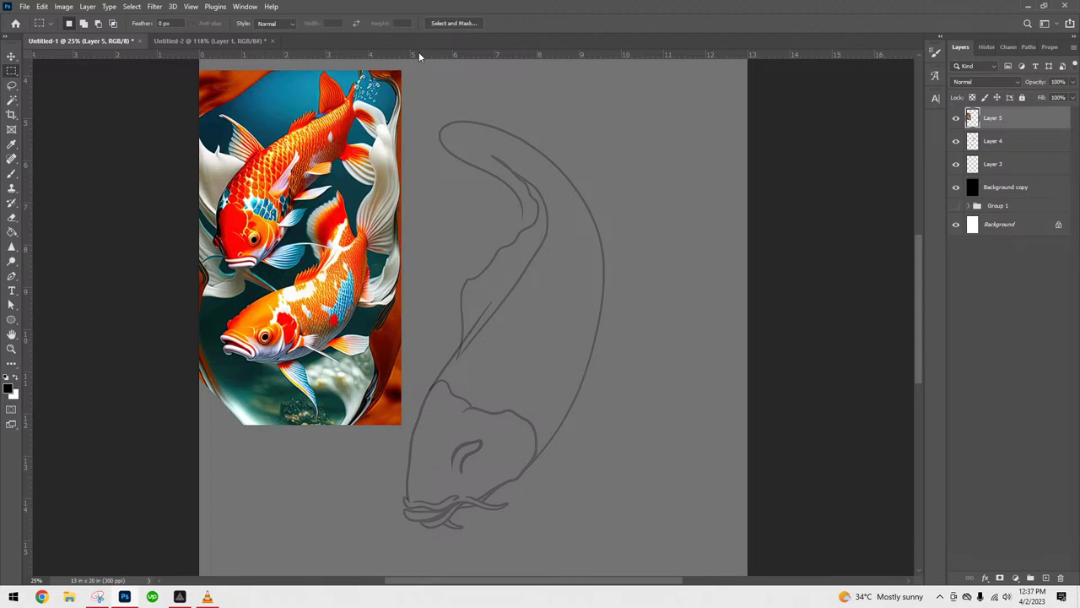
- Try to brush in the koi's eye outline on Layer 4 beside the existing curved eye line
{"action": "left_click_drag", "start_coordinate": [668, 372], "coordinate": [677, 368]}
{"action": "key", "text": "b"}
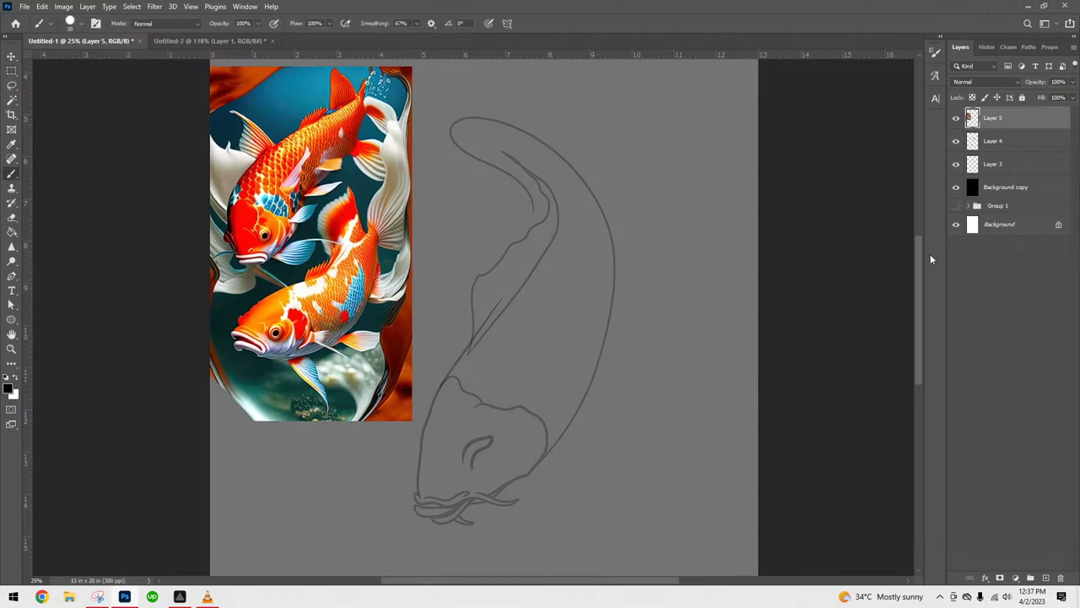
{"action": "left_click", "coordinate": [1015, 144]}
{"action": "left_click", "coordinate": [1012, 168]}
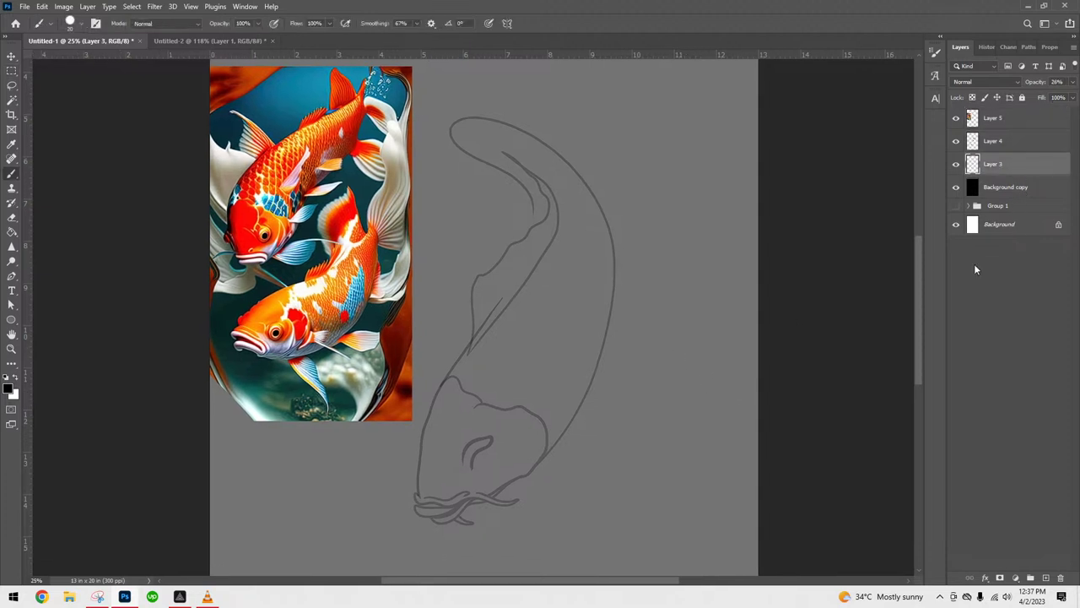
{"action": "left_click", "coordinate": [1031, 143]}
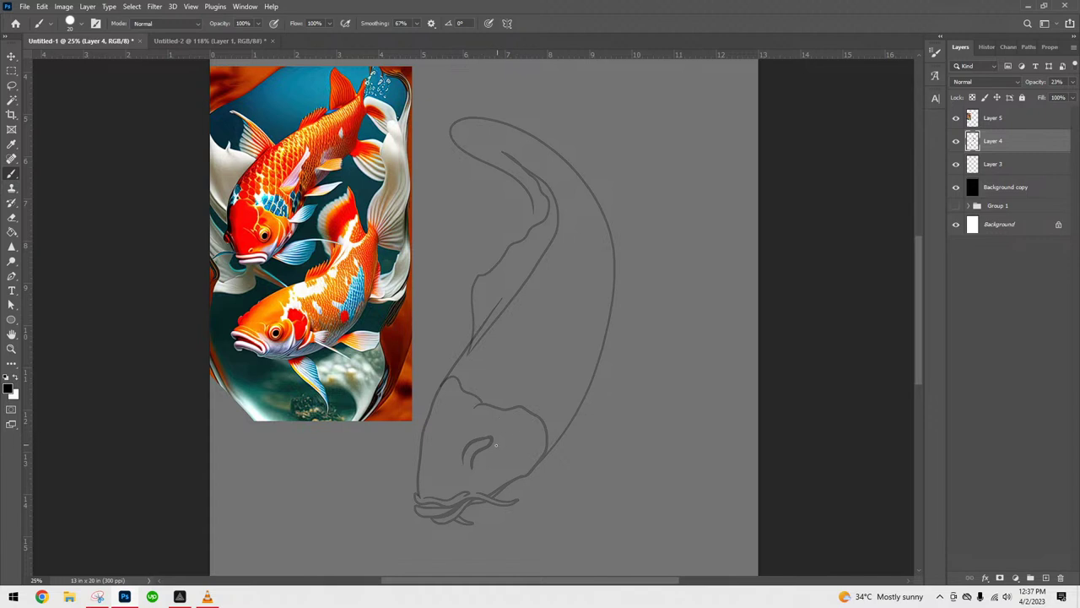
{"action": "left_click_drag", "start_coordinate": [496, 459], "coordinate": [477, 472]}
{"action": "key", "text": "ctrl+z"}
{"action": "left_click_drag", "start_coordinate": [491, 439], "coordinate": [487, 469]}
{"action": "key", "text": "ctrl+z"}
- Merge Layer 3 and Layer 4 at 100% opacity and fade the merged sketch layer to 17% opacity
{"action": "left_click", "coordinate": [1004, 165], "text": "shift"}
{"action": "left_click", "coordinate": [1072, 82]}
{"action": "key", "text": "ctrl+e"}
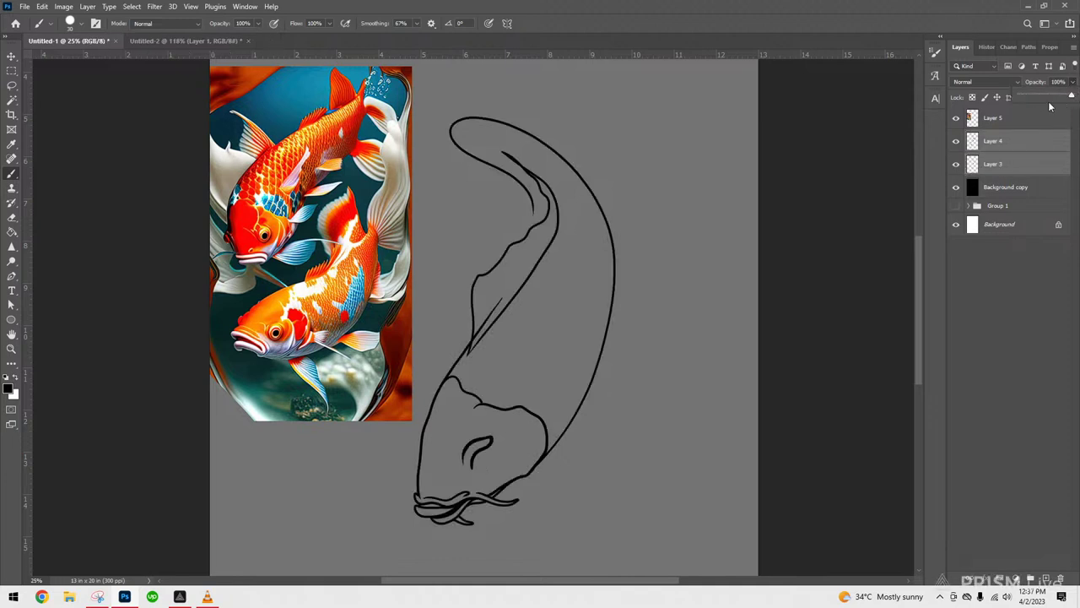
{"action": "left_click_drag", "start_coordinate": [1040, 98], "coordinate": [1032, 98]}
- Draw the koi's eye with its dark pupil and add an inner curve along the gill cover's back edge
{"action": "left_click", "coordinate": [492, 439]}
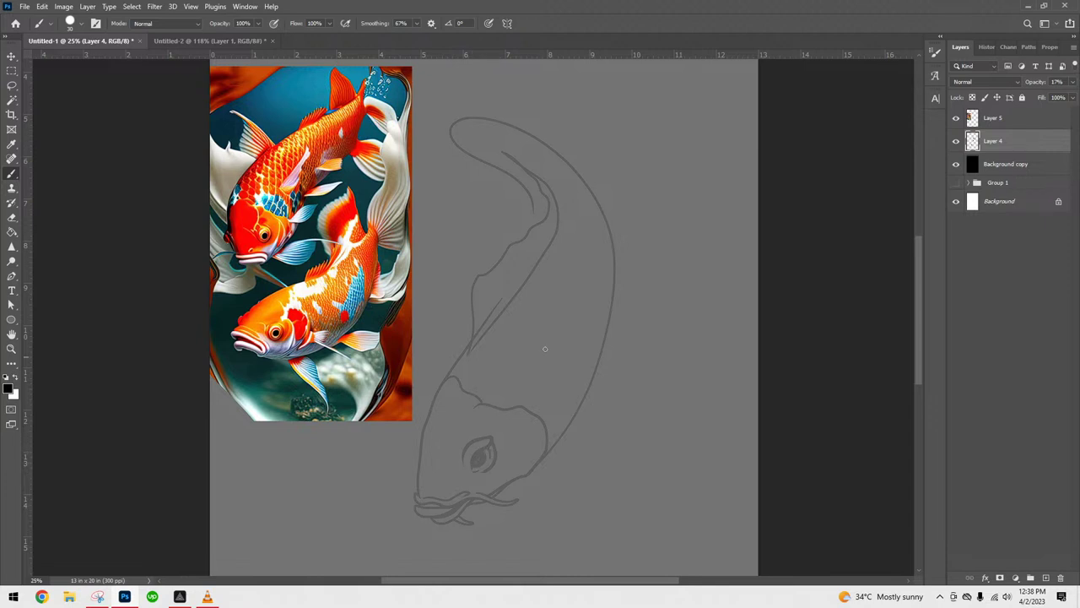
{"action": "scroll", "coordinate": [544, 348], "scroll_direction": "down", "scroll_amount": 1}
{"action": "scroll", "coordinate": [544, 348], "scroll_direction": "up", "scroll_amount": 2}
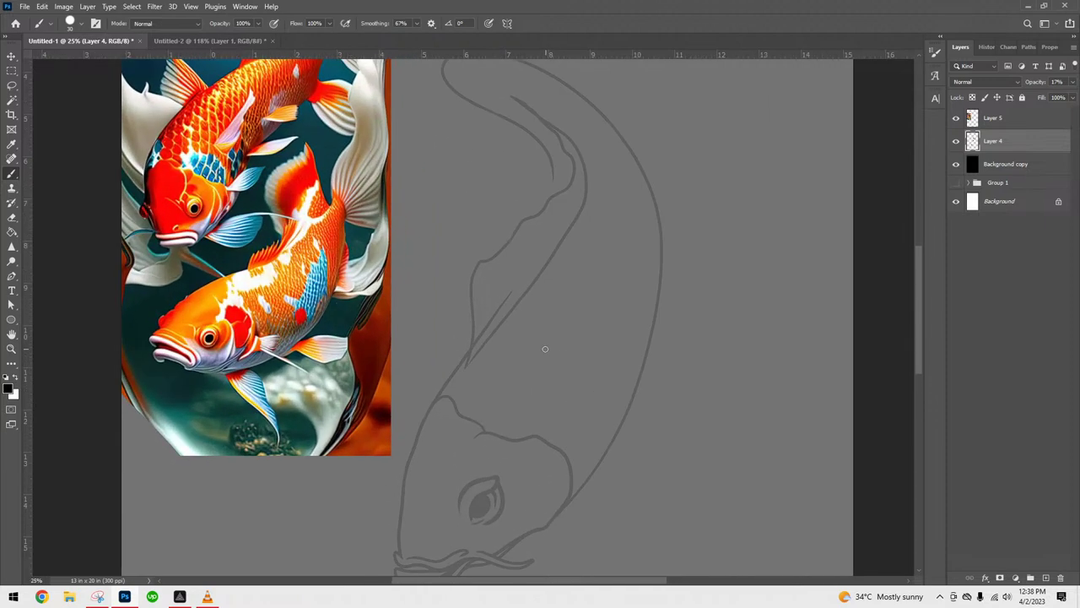
{"action": "left_click_drag", "start_coordinate": [663, 430], "coordinate": [667, 325]}
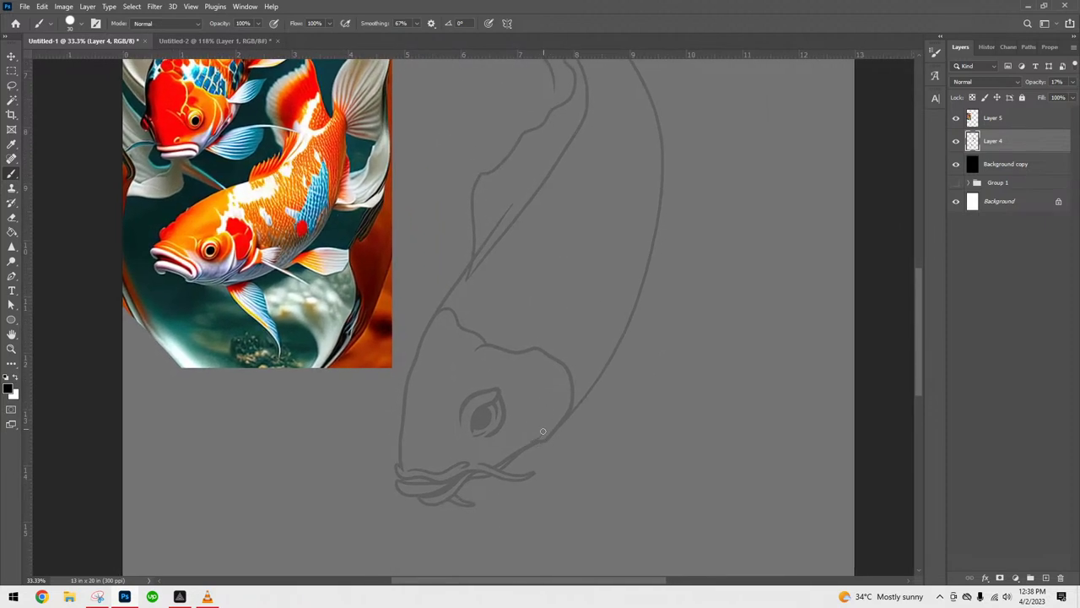
{"action": "mouse_move", "coordinate": [533, 361]}
{"action": "left_mouse_down"}
{"action": "mouse_move", "coordinate": [561, 376]}
{"action": "mouse_move", "coordinate": [565, 395]}
{"action": "left_mouse_up"}
- Try to draw a large side fin extending right from the koi's gill cover
{"action": "left_click_drag", "start_coordinate": [711, 280], "coordinate": [726, 345]}
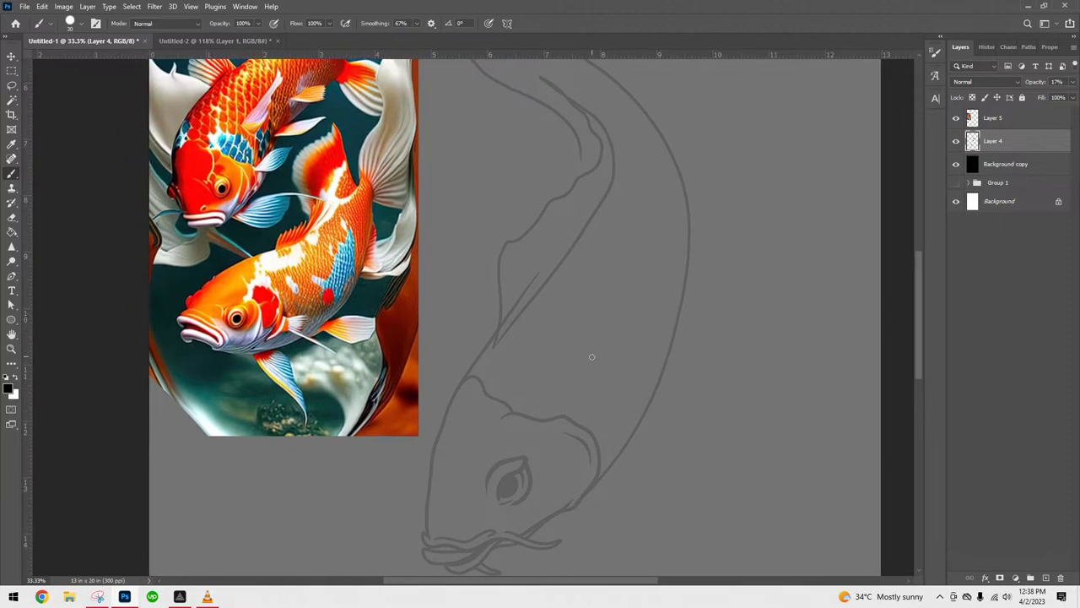
{"action": "left_click_drag", "start_coordinate": [594, 427], "coordinate": [687, 383]}
{"action": "mouse_move", "coordinate": [606, 449]}
{"action": "left_mouse_down"}
{"action": "mouse_move", "coordinate": [684, 448]}
{"action": "mouse_move", "coordinate": [773, 402]}
{"action": "left_mouse_up"}
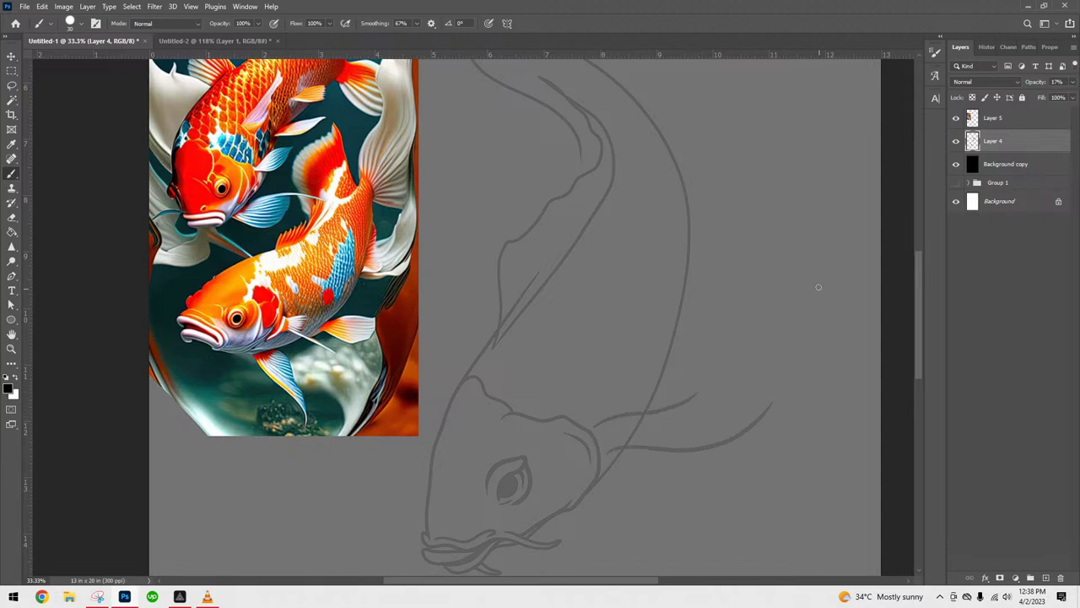
{"action": "mouse_move", "coordinate": [699, 392]}
{"action": "left_mouse_down"}
{"action": "mouse_move", "coordinate": [734, 422]}
{"action": "mouse_move", "coordinate": [788, 386]}
{"action": "left_mouse_up"}
{"action": "left_click_drag", "start_coordinate": [768, 335], "coordinate": [822, 234]}
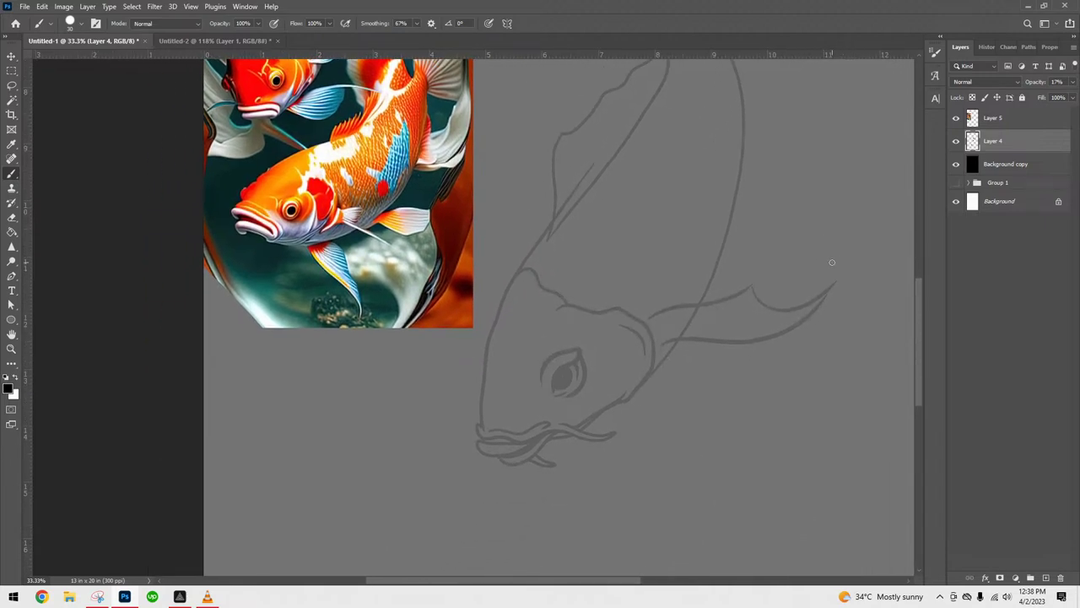
{"action": "key", "text": "ctrl+z"}
{"action": "key", "text": "ctrl+z"}
{"action": "key", "text": "ctrl+z"}
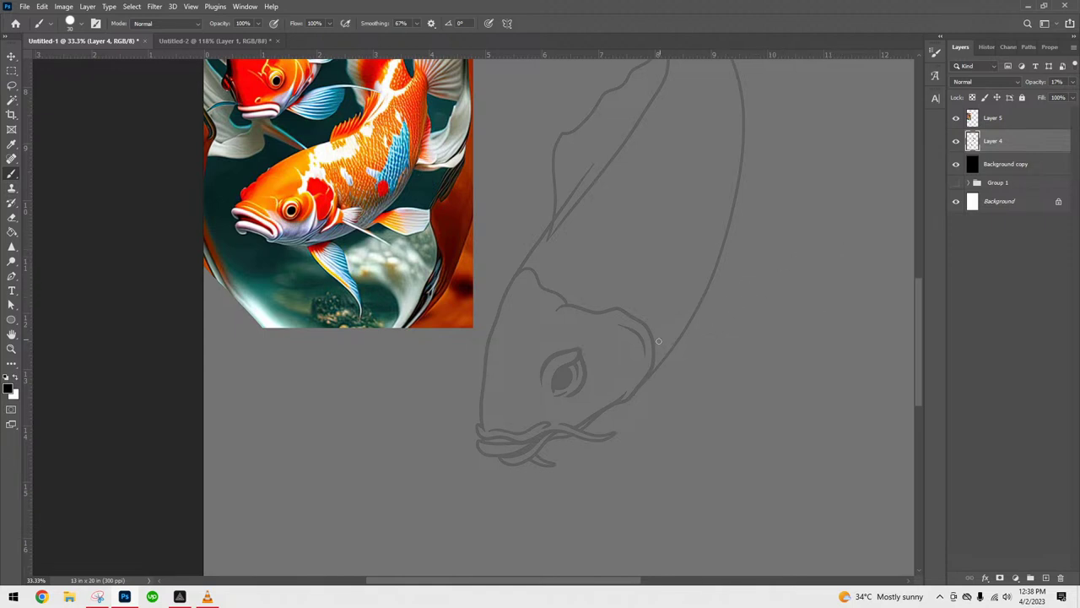
- Draw a small forked fin behind the gill cover and a longer pointed fin just below it
{"action": "left_click_drag", "start_coordinate": [657, 352], "coordinate": [728, 346]}
{"action": "mouse_move", "coordinate": [652, 326]}
{"action": "left_mouse_down"}
{"action": "mouse_move", "coordinate": [714, 315]}
{"action": "mouse_move", "coordinate": [700, 330]}
{"action": "mouse_move", "coordinate": [736, 344]}
{"action": "left_mouse_up"}
{"action": "mouse_move", "coordinate": [648, 384]}
{"action": "left_mouse_down"}
{"action": "mouse_move", "coordinate": [718, 411]}
{"action": "mouse_move", "coordinate": [825, 384]}
{"action": "left_mouse_up"}
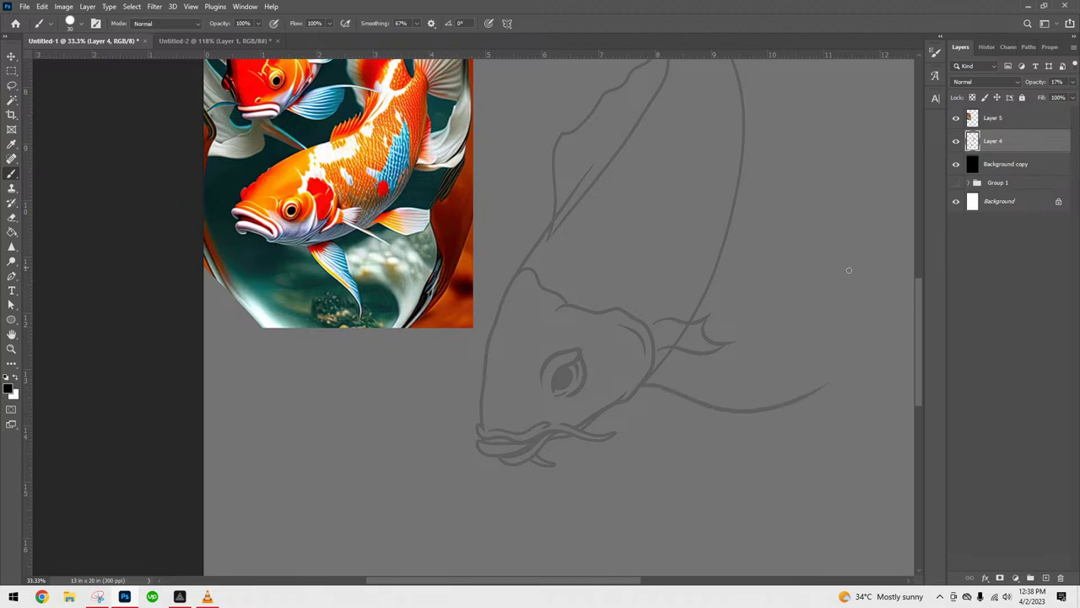
{"action": "left_click_drag", "start_coordinate": [820, 306], "coordinate": [739, 348]}
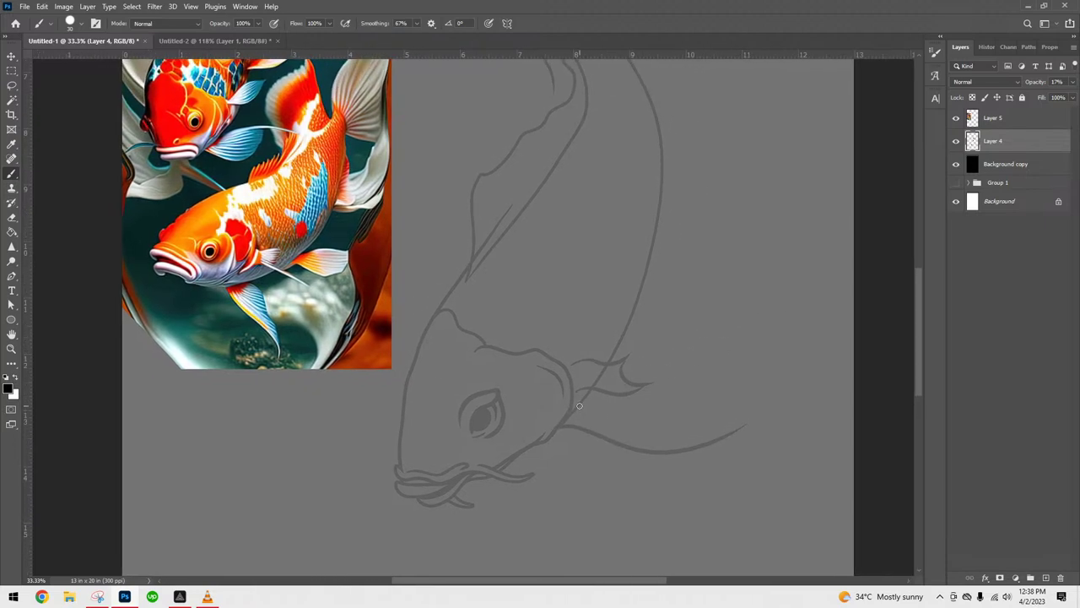
{"action": "mouse_move", "coordinate": [575, 404]}
{"action": "left_mouse_down"}
{"action": "mouse_move", "coordinate": [645, 400]}
{"action": "mouse_move", "coordinate": [690, 426]}
{"action": "mouse_move", "coordinate": [717, 418]}
{"action": "mouse_move", "coordinate": [756, 434]}
{"action": "left_mouse_up"}
{"action": "key", "text": "ctrl+z"}
{"action": "mouse_move", "coordinate": [571, 412]}
{"action": "left_mouse_down"}
{"action": "mouse_move", "coordinate": [634, 404]}
{"action": "mouse_move", "coordinate": [652, 419]}
{"action": "mouse_move", "coordinate": [698, 424]}
{"action": "mouse_move", "coordinate": [786, 420]}
{"action": "mouse_move", "coordinate": [834, 421]}
{"action": "left_mouse_up"}
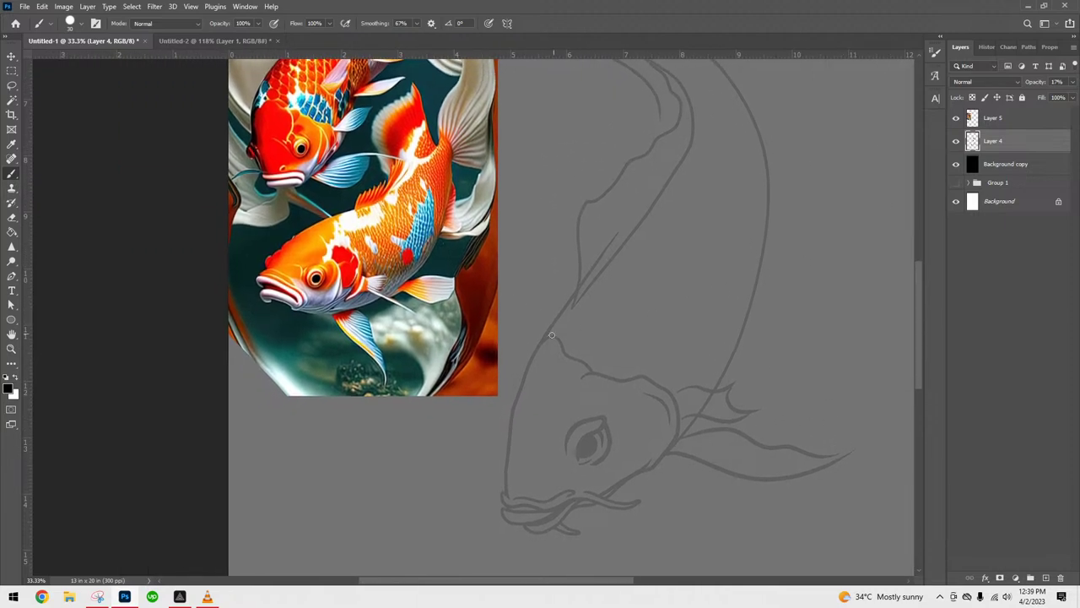
- Draw a narrow pointed fin rising from the left side of the koi's head
{"action": "left_click_drag", "start_coordinate": [528, 372], "coordinate": [516, 303]}
{"action": "key", "text": "ctrl+z"}
{"action": "mouse_move", "coordinate": [526, 361]}
{"action": "left_mouse_down"}
{"action": "mouse_move", "coordinate": [521, 274]}
{"action": "mouse_move", "coordinate": [542, 358]}
{"action": "left_mouse_up"}
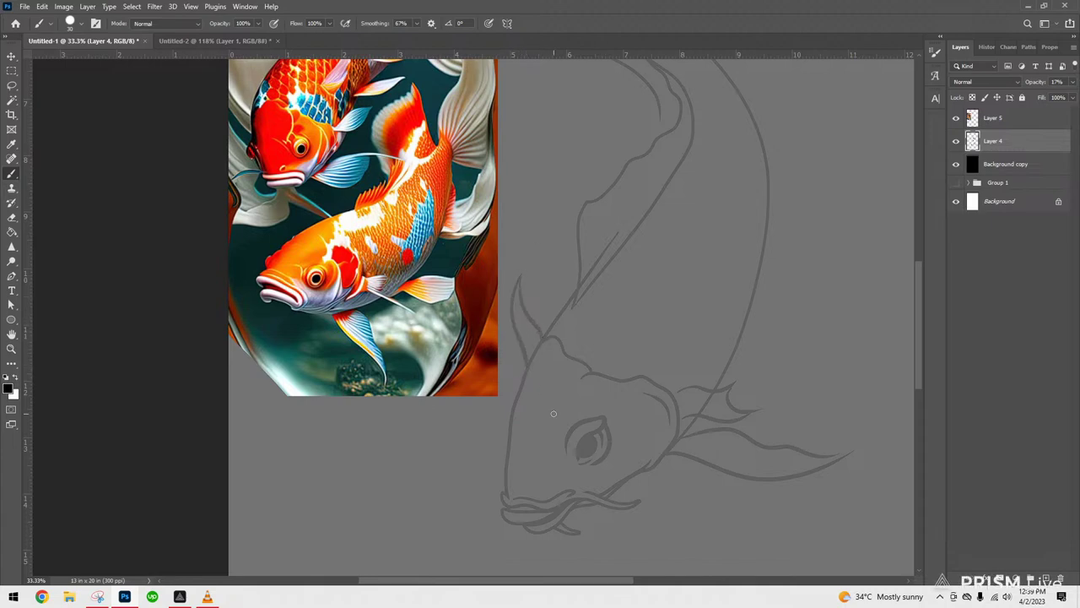
- Draw a long wavy fin extending from the right side of the koi's mid-body
{"action": "mouse_move", "coordinate": [801, 328]}
{"action": "left_mouse_down"}
{"action": "mouse_move", "coordinate": [762, 326]}
{"action": "mouse_move", "coordinate": [772, 407]}
{"action": "mouse_move", "coordinate": [764, 367]}
{"action": "left_mouse_up"}
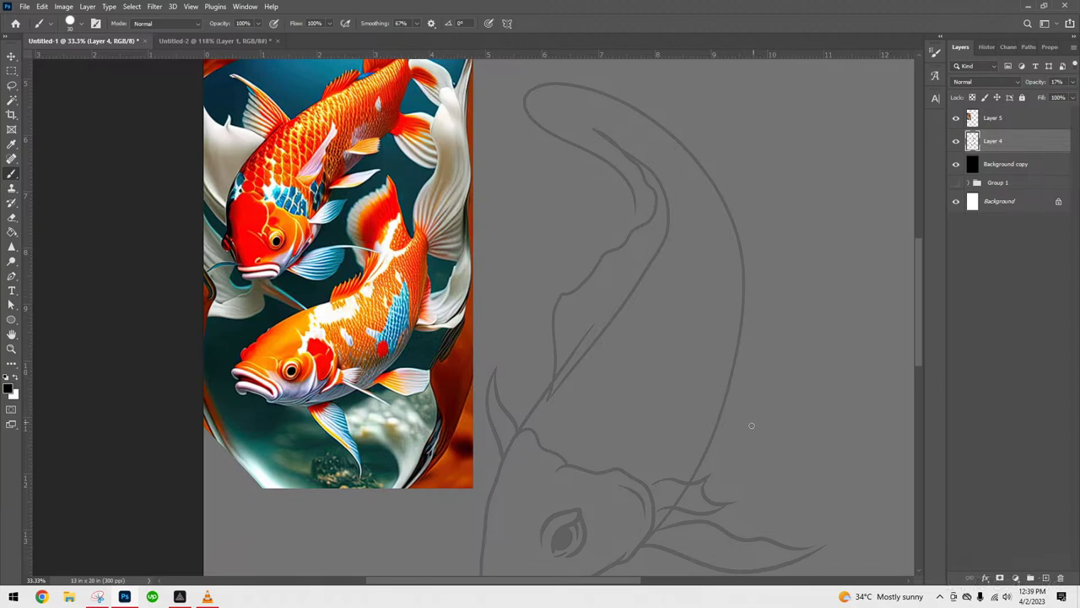
{"action": "mouse_move", "coordinate": [728, 413]}
{"action": "left_mouse_down"}
{"action": "mouse_move", "coordinate": [821, 384]}
{"action": "mouse_move", "coordinate": [837, 342]}
{"action": "left_mouse_up"}
{"action": "left_click_drag", "start_coordinate": [731, 380], "coordinate": [743, 388]}
{"action": "key", "text": "ctrl+z"}
{"action": "mouse_move", "coordinate": [729, 390]}
{"action": "left_mouse_down"}
{"action": "mouse_move", "coordinate": [838, 339]}
{"action": "mouse_move", "coordinate": [842, 322]}
{"action": "left_mouse_up"}
{"action": "key", "text": "ctrl+z"}
{"action": "mouse_move", "coordinate": [730, 387]}
{"action": "left_mouse_down"}
{"action": "mouse_move", "coordinate": [757, 367]}
{"action": "mouse_move", "coordinate": [831, 347]}
{"action": "mouse_move", "coordinate": [845, 314]}
{"action": "mouse_move", "coordinate": [834, 357]}
{"action": "left_mouse_up"}
- Add a small pointed fin on the left side of the body, at the bend of the dorsal fin outline
{"action": "scroll", "coordinate": [916, 350], "scroll_direction": "left", "scroll_amount": 3}
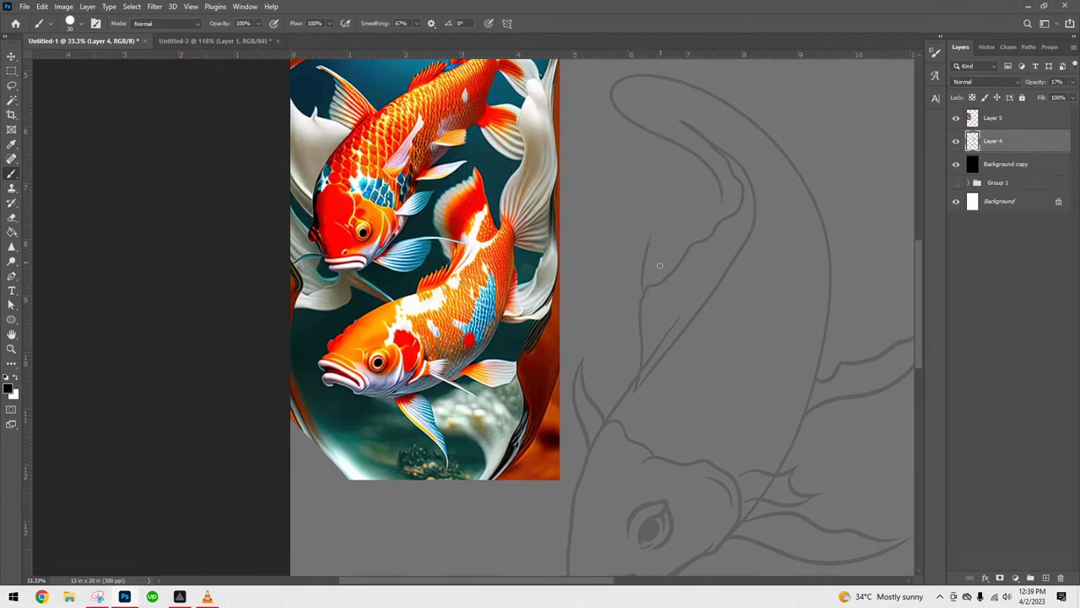
{"action": "mouse_move", "coordinate": [655, 262]}
{"action": "left_mouse_down"}
{"action": "mouse_move", "coordinate": [671, 227]}
{"action": "mouse_move", "coordinate": [670, 268]}
{"action": "left_mouse_up"}
{"action": "key", "text": "ctrl+minus"}
{"action": "key", "text": "ctrl+minus"}
{"action": "key", "text": "ctrl+minus"}
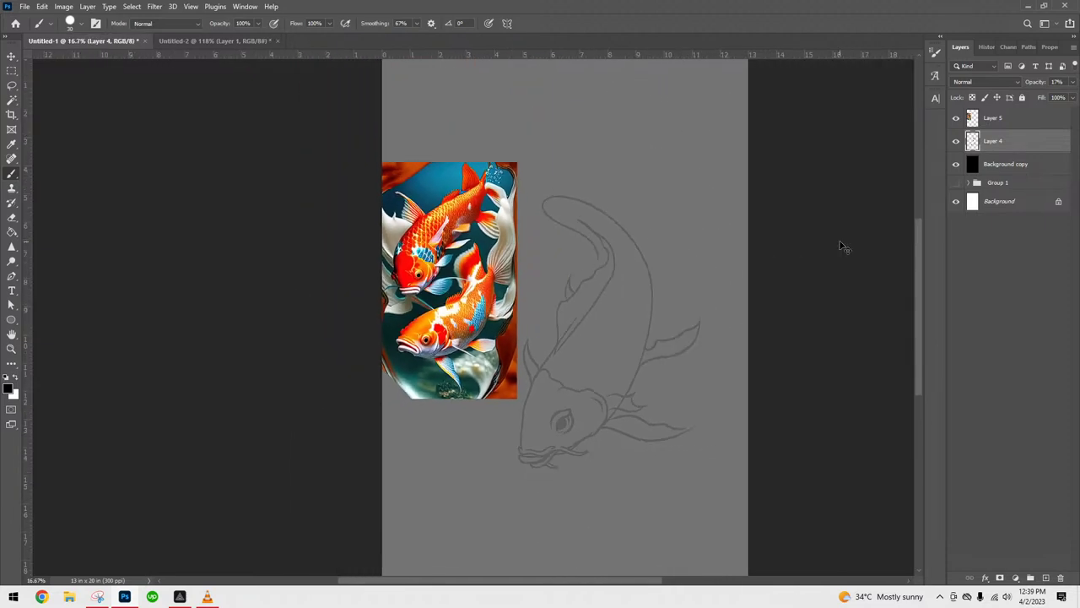
{"action": "key", "text": "ctrl+plus"}
{"action": "key", "text": "ctrl+plus"}
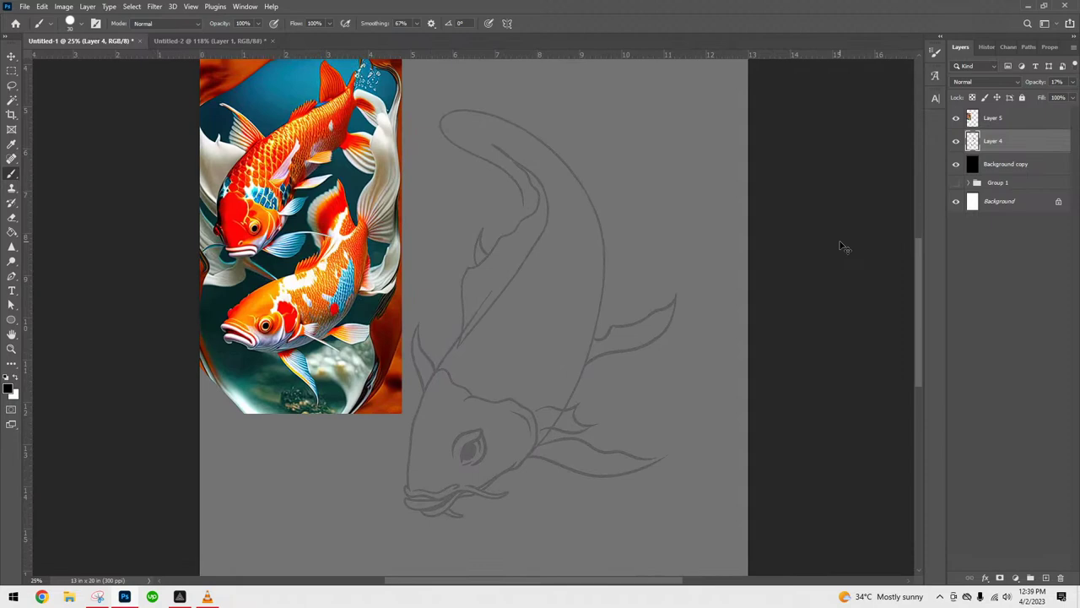
- Examine the other koi photos in Untitled-2 by shifting the reference screenshot, and return to the sketch in Untitled-1
{"action": "key", "text": "ctrl+Tab"}
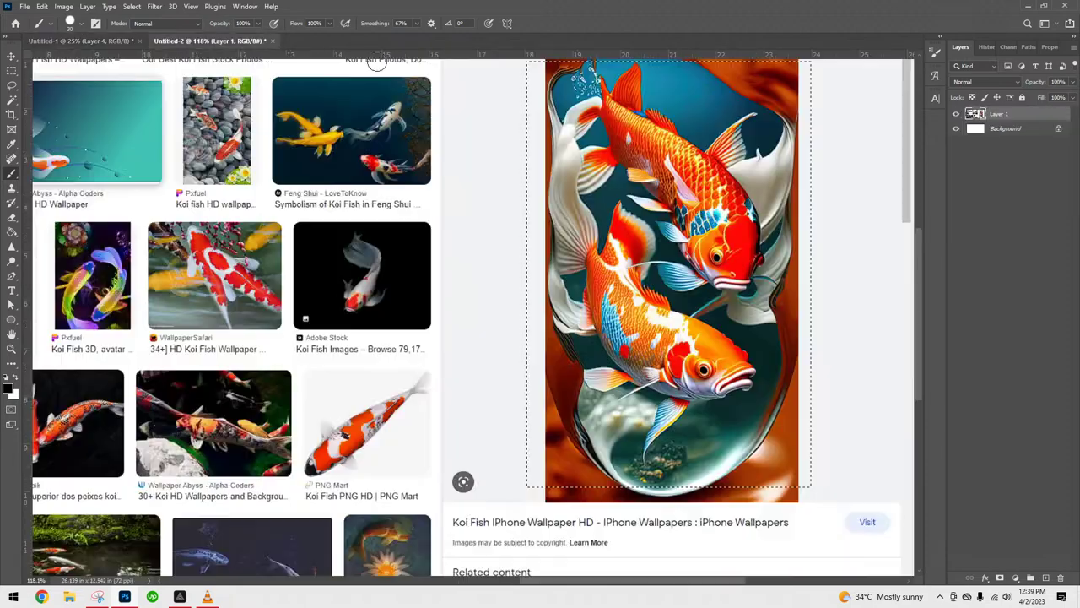
{"action": "key", "text": "v"}
{"action": "mouse_move", "coordinate": [485, 439]}
{"action": "left_mouse_down"}
{"action": "mouse_move", "coordinate": [781, 456]}
{"action": "mouse_move", "coordinate": [802, 480]}
{"action": "mouse_move", "coordinate": [836, 426]}
{"action": "mouse_move", "coordinate": [822, 297]}
{"action": "mouse_move", "coordinate": [760, 473]}
{"action": "left_mouse_up"}
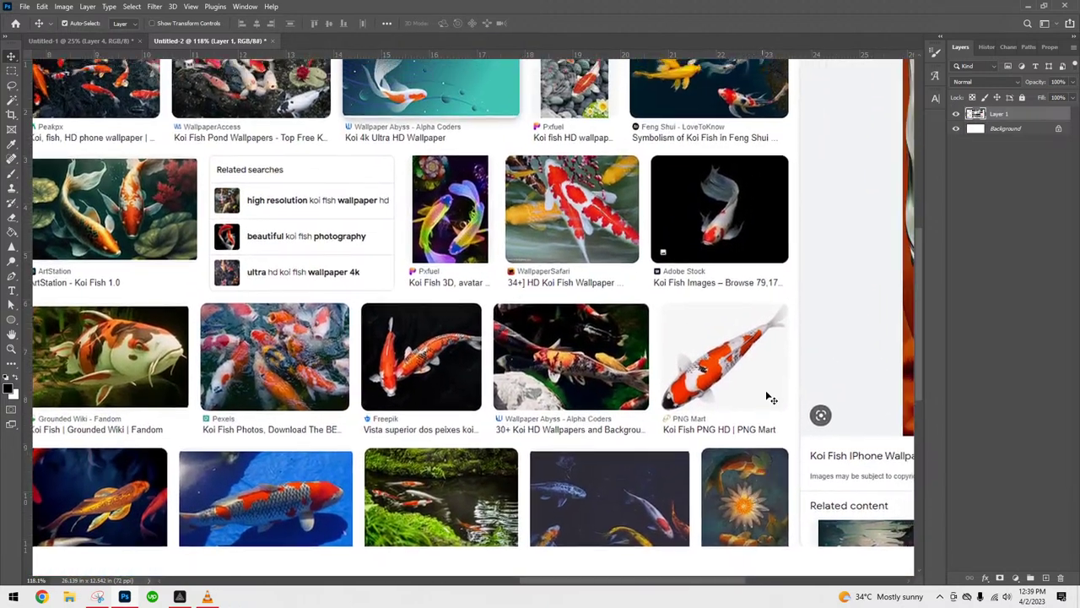
{"action": "left_click_drag", "start_coordinate": [788, 328], "coordinate": [784, 476]}
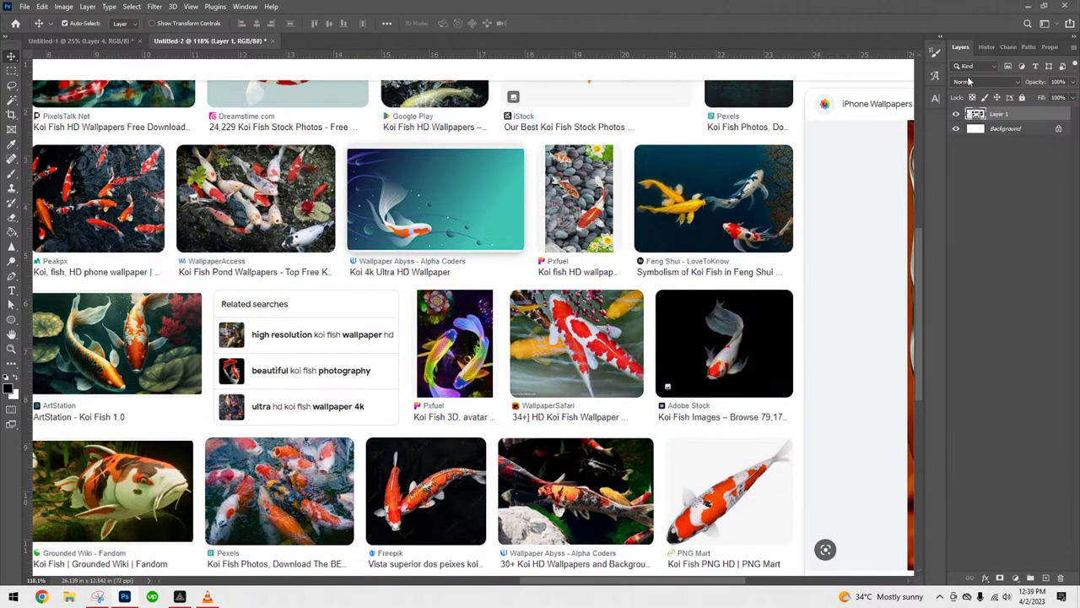
{"action": "left_click", "coordinate": [1027, 7]}
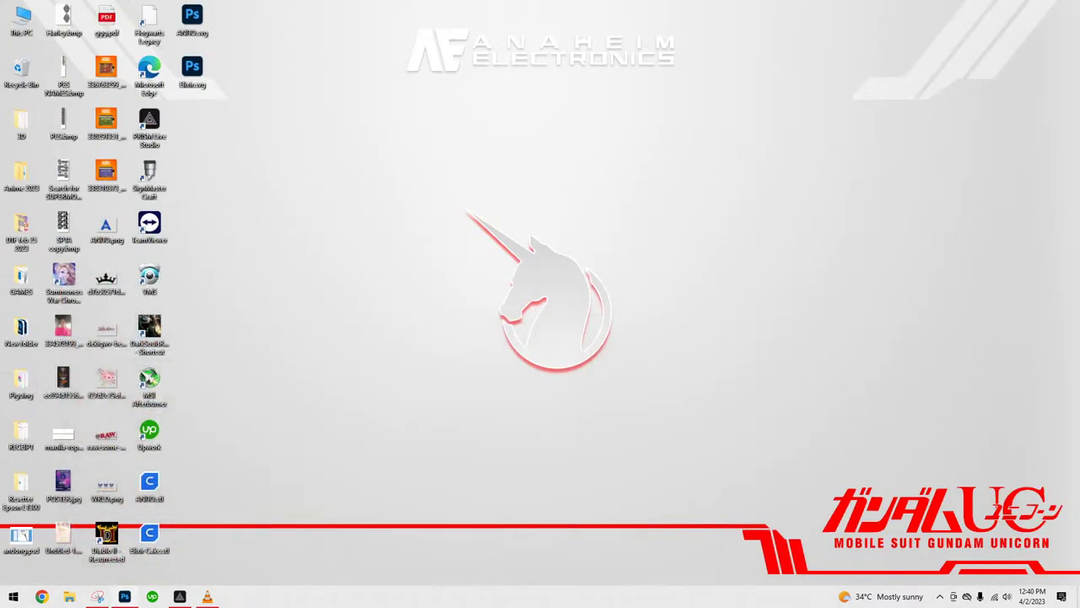
{"action": "left_click", "coordinate": [122, 596]}
{"action": "left_click", "coordinate": [93, 41]}
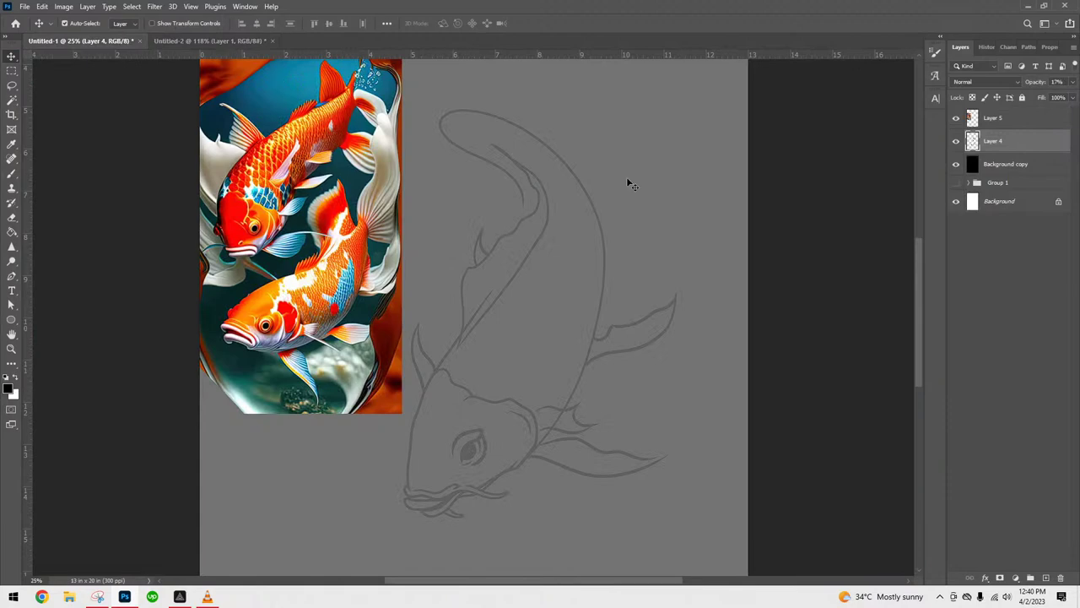
{"action": "left_click_drag", "start_coordinate": [655, 378], "coordinate": [673, 490]}
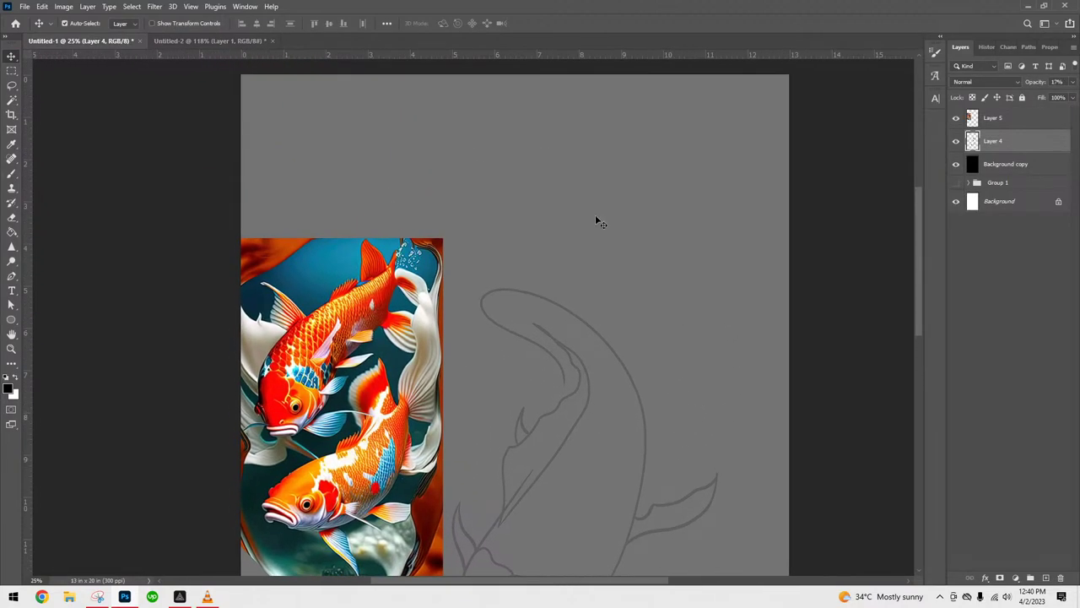
{"action": "left_click", "coordinate": [204, 40]}
{"action": "left_click", "coordinate": [50, 42]}
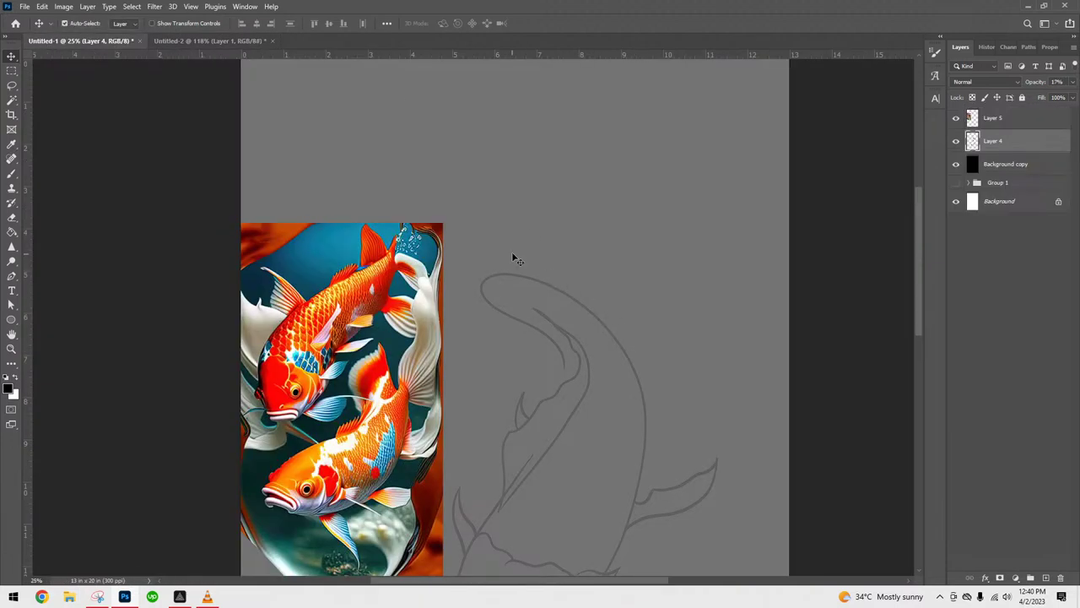
- Hide the koi wallpaper reference layer and sketch a large forked, flowing tail fin at the end of the koi's body
{"action": "left_click", "coordinate": [957, 117]}
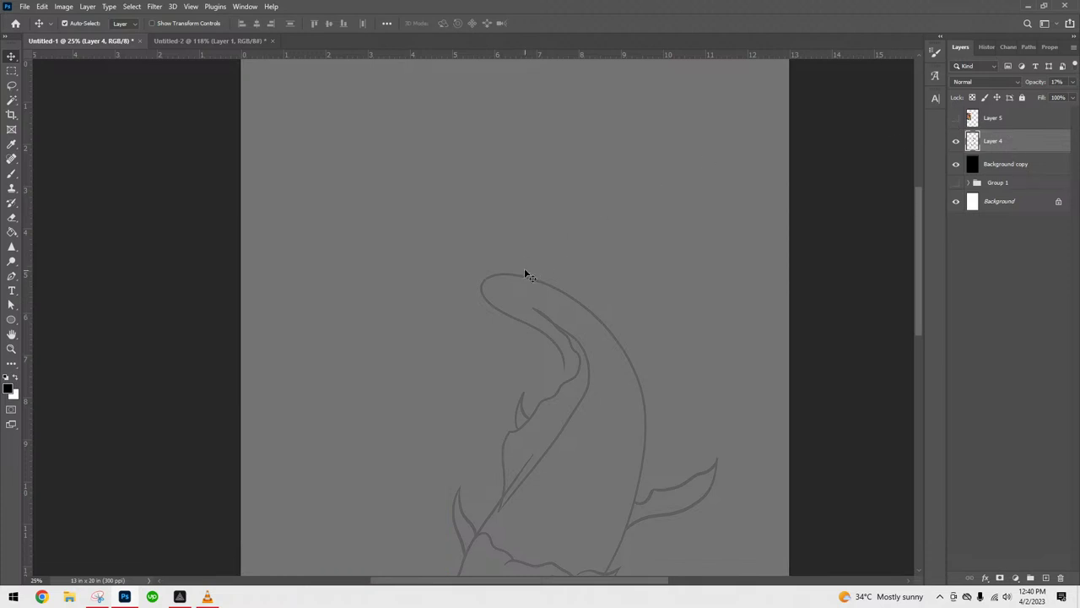
{"action": "key", "text": "b"}
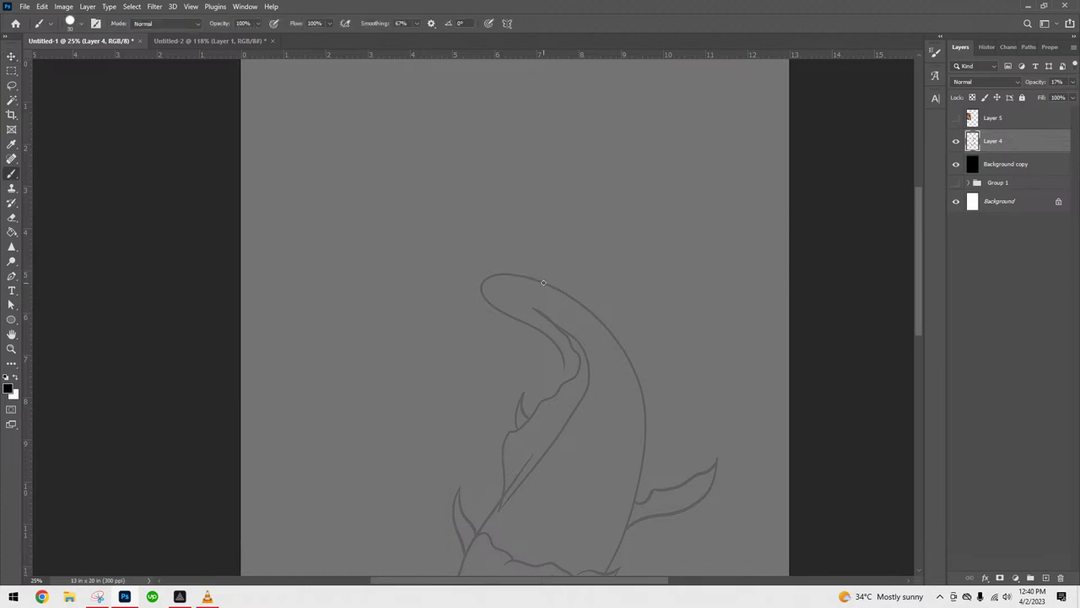
{"action": "mouse_move", "coordinate": [530, 275]}
{"action": "left_mouse_down"}
{"action": "mouse_move", "coordinate": [491, 256]}
{"action": "mouse_move", "coordinate": [427, 189]}
{"action": "left_mouse_up"}
{"action": "key", "text": "ctrl+z"}
{"action": "left_click", "coordinate": [240, 41]}
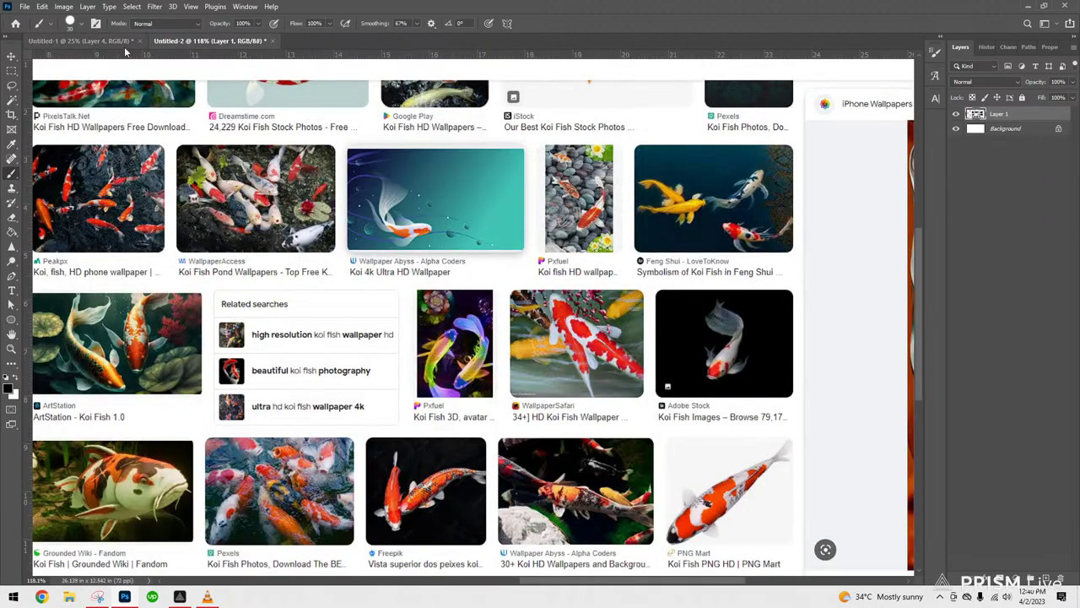
{"action": "left_click", "coordinate": [91, 40]}
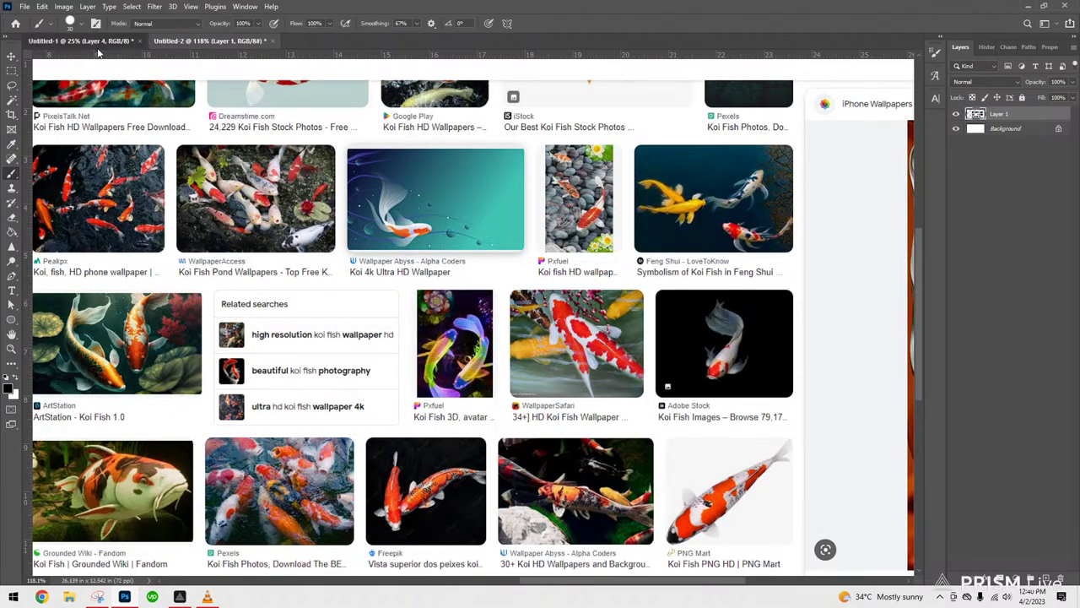
{"action": "mouse_move", "coordinate": [527, 275]}
{"action": "left_mouse_down"}
{"action": "mouse_move", "coordinate": [460, 207]}
{"action": "mouse_move", "coordinate": [407, 188]}
{"action": "mouse_move", "coordinate": [382, 152]}
{"action": "mouse_move", "coordinate": [392, 191]}
{"action": "mouse_move", "coordinate": [435, 250]}
{"action": "left_mouse_up"}
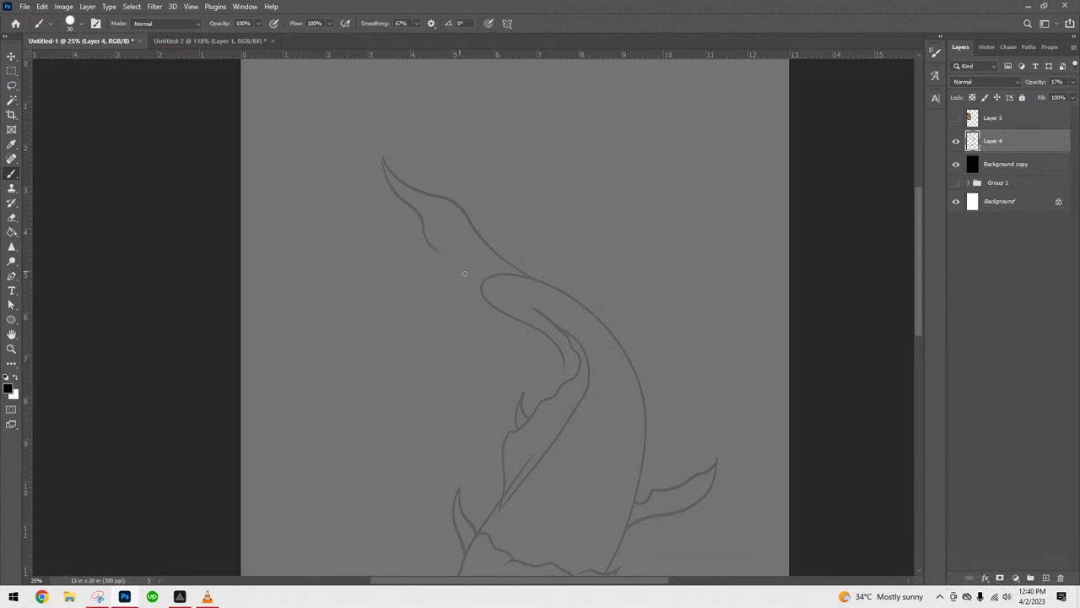
{"action": "mouse_move", "coordinate": [523, 323]}
{"action": "left_mouse_down"}
{"action": "mouse_move", "coordinate": [480, 311]}
{"action": "mouse_move", "coordinate": [417, 336]}
{"action": "mouse_move", "coordinate": [366, 338]}
{"action": "mouse_move", "coordinate": [317, 268]}
{"action": "left_mouse_up"}
{"action": "mouse_move", "coordinate": [432, 251]}
{"action": "left_mouse_down"}
{"action": "mouse_move", "coordinate": [407, 281]}
{"action": "mouse_move", "coordinate": [336, 288]}
{"action": "mouse_move", "coordinate": [318, 264]}
{"action": "left_mouse_up"}
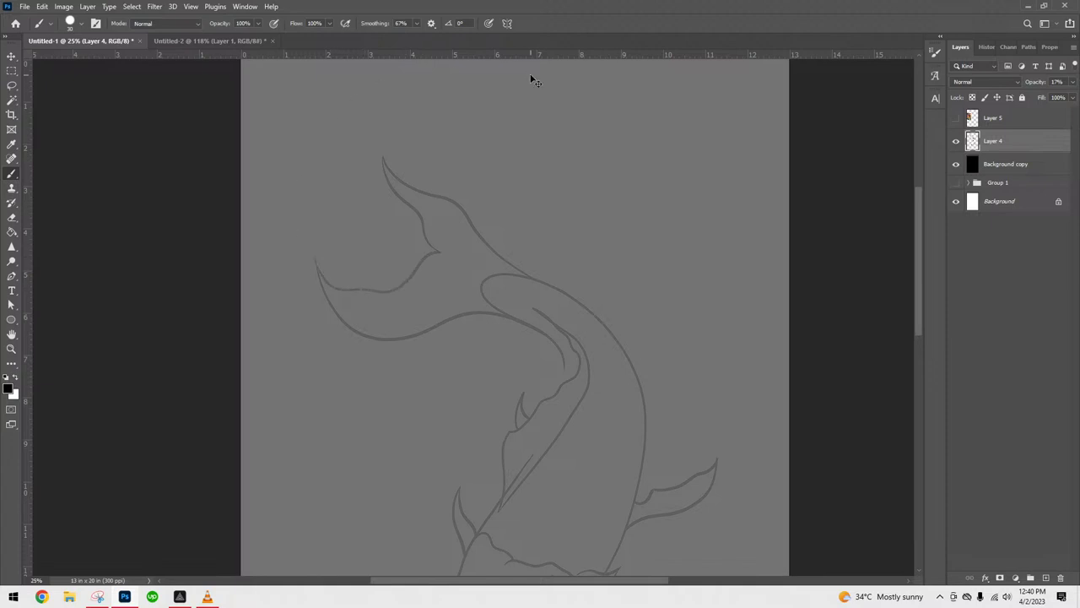
- Sketch curved guide lines across the koi's body from the head to the tail, with lengthwise lines following the body's form
{"action": "scroll", "coordinate": [531, 79], "scroll_direction": "down", "scroll_amount": 3}
{"action": "scroll", "coordinate": [531, 80], "scroll_direction": "up", "scroll_amount": 3}
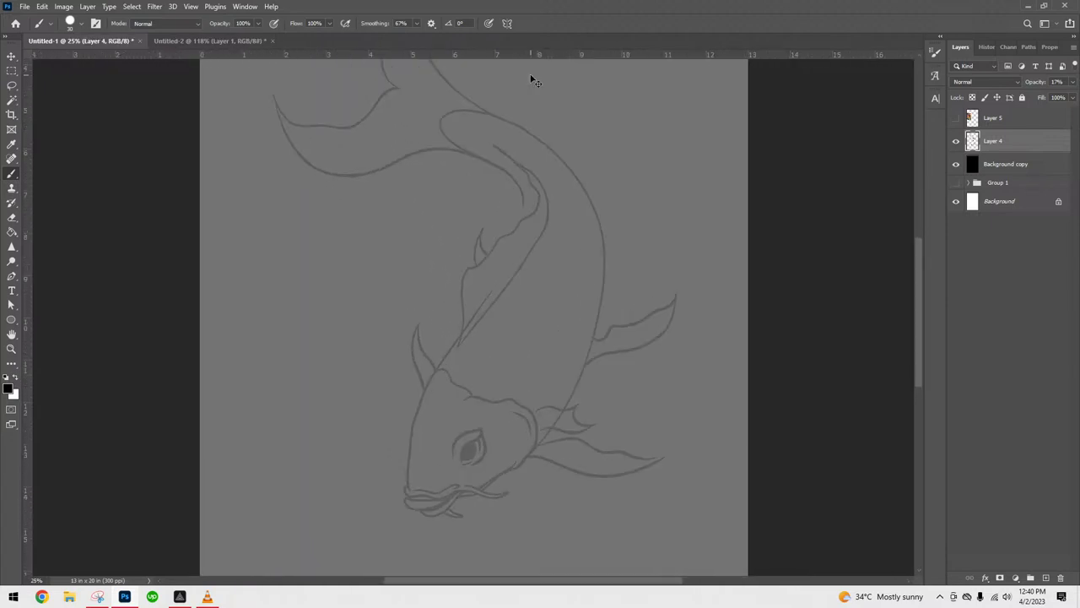
{"action": "left_click_drag", "start_coordinate": [503, 301], "coordinate": [564, 260]}
{"action": "left_click_drag", "start_coordinate": [546, 145], "coordinate": [586, 230]}
{"action": "left_click_drag", "start_coordinate": [457, 351], "coordinate": [579, 386]}
{"action": "left_click_drag", "start_coordinate": [469, 320], "coordinate": [582, 369]}
{"action": "mouse_move", "coordinate": [500, 290]}
{"action": "left_mouse_down"}
{"action": "mouse_move", "coordinate": [580, 314]}
{"action": "mouse_move", "coordinate": [589, 344]}
{"action": "left_mouse_up"}
{"action": "left_click_drag", "start_coordinate": [538, 242], "coordinate": [594, 276]}
{"action": "mouse_move", "coordinate": [543, 220]}
{"action": "left_mouse_down"}
{"action": "mouse_move", "coordinate": [604, 247]}
{"action": "mouse_move", "coordinate": [605, 329]}
{"action": "mouse_move", "coordinate": [612, 300]}
{"action": "mouse_move", "coordinate": [565, 191]}
{"action": "left_mouse_up"}
{"action": "left_click_drag", "start_coordinate": [503, 139], "coordinate": [565, 164]}
{"action": "left_click_drag", "start_coordinate": [459, 124], "coordinate": [478, 127]}
- Lower the sketch layer's opacity to 12% and add a new empty layer above it for the inking
{"action": "scroll", "coordinate": [511, 439], "scroll_direction": "down", "scroll_amount": 3}
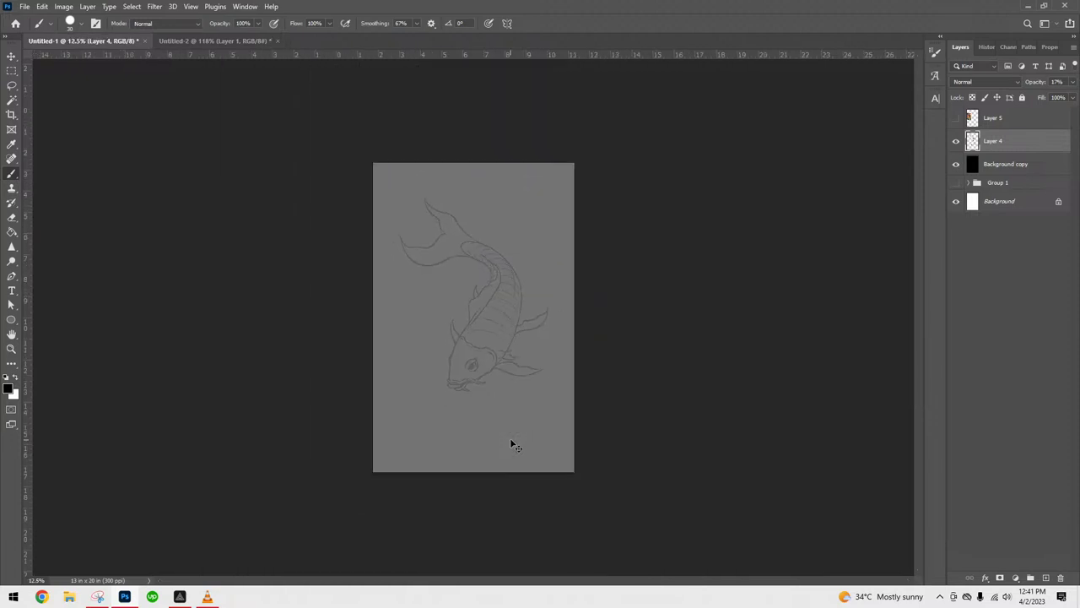
{"action": "scroll", "coordinate": [511, 444], "scroll_direction": "up", "scroll_amount": 2}
{"action": "key", "text": "ctrl+plus"}
{"action": "left_click", "coordinate": [1072, 82]}
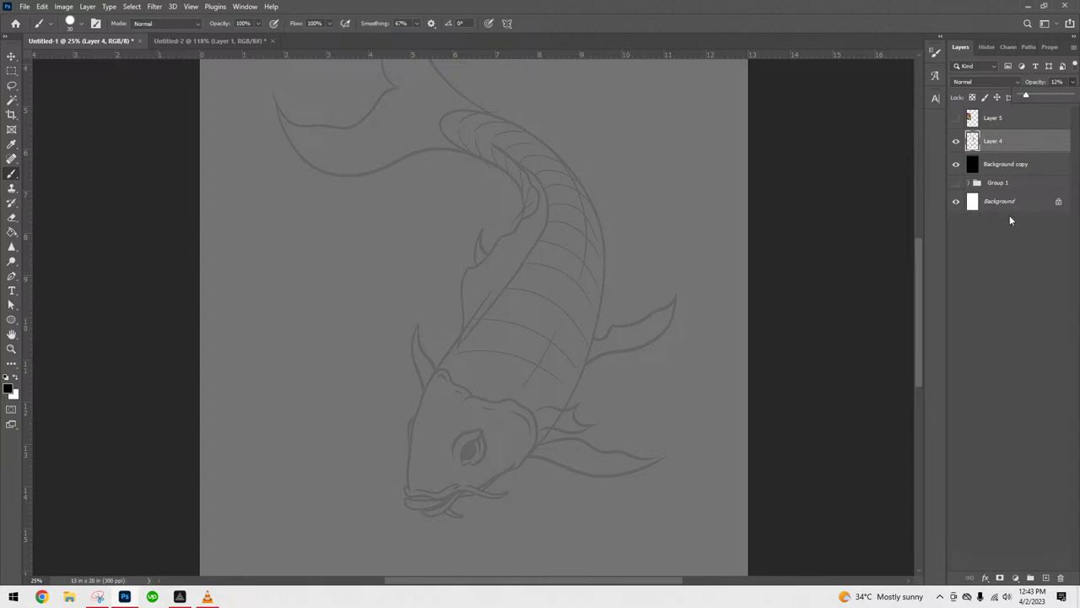
{"action": "left_click", "coordinate": [1038, 579]}
{"action": "key", "text": "ctrl+plus"}
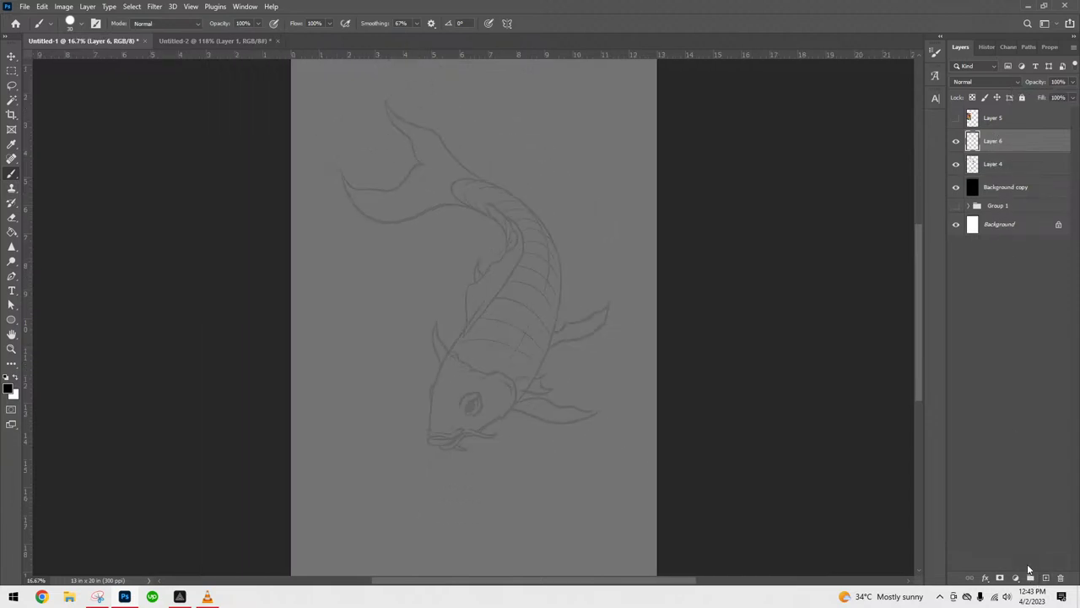
- Ink the left contour of the koi's head in thick black, with the small bulge of the far eye
{"action": "left_click_drag", "start_coordinate": [690, 394], "coordinate": [722, 312]}
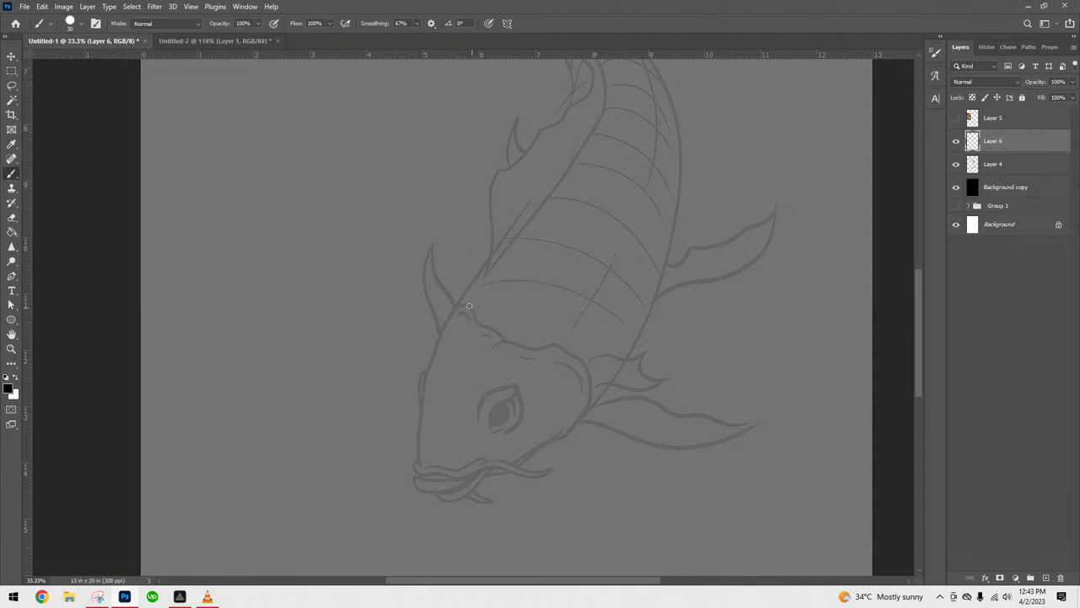
{"action": "mouse_move", "coordinate": [457, 305]}
{"action": "left_mouse_down"}
{"action": "mouse_move", "coordinate": [431, 363]}
{"action": "mouse_move", "coordinate": [418, 467]}
{"action": "left_mouse_up"}
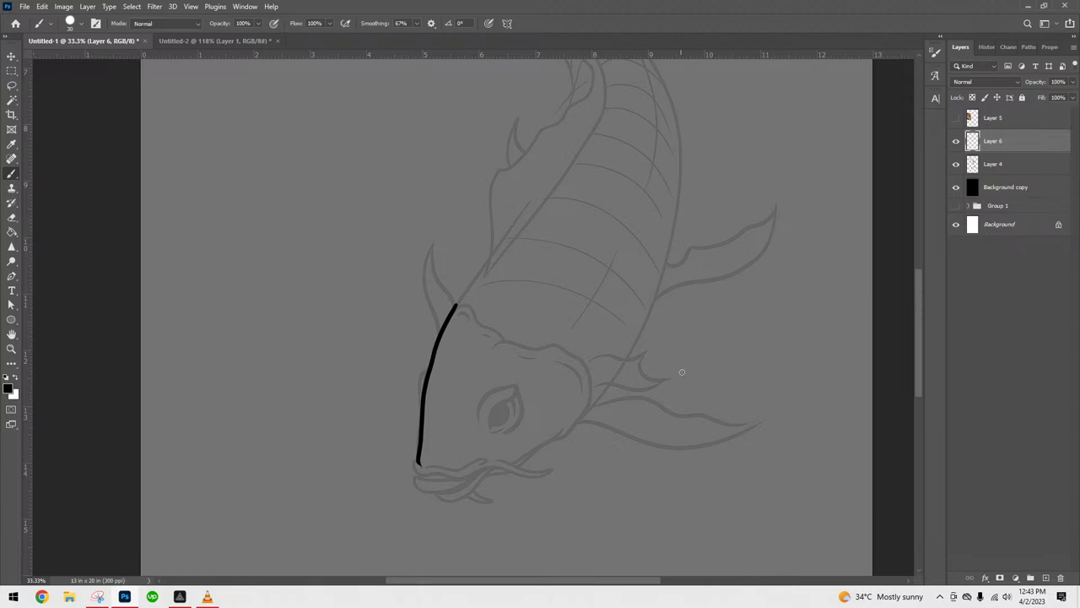
{"action": "mouse_move", "coordinate": [421, 417]}
{"action": "left_mouse_down"}
{"action": "mouse_move", "coordinate": [415, 376]}
{"action": "mouse_move", "coordinate": [437, 361]}
{"action": "left_mouse_up"}
{"action": "key", "text": "ctrl+z"}
{"action": "mouse_move", "coordinate": [424, 423]}
{"action": "left_mouse_down"}
{"action": "mouse_move", "coordinate": [423, 368]}
{"action": "mouse_move", "coordinate": [438, 364]}
{"action": "left_mouse_up"}
- Ink the koi's eye with a dark pupil, pointed eyelid, surrounding crease lines and a small dot below it
{"action": "mouse_move", "coordinate": [477, 425]}
{"action": "left_mouse_down"}
{"action": "mouse_move", "coordinate": [486, 391]}
{"action": "mouse_move", "coordinate": [522, 384]}
{"action": "mouse_move", "coordinate": [486, 424]}
{"action": "mouse_move", "coordinate": [508, 421]}
{"action": "mouse_move", "coordinate": [509, 407]}
{"action": "mouse_move", "coordinate": [489, 413]}
{"action": "mouse_move", "coordinate": [504, 418]}
{"action": "mouse_move", "coordinate": [512, 401]}
{"action": "mouse_move", "coordinate": [513, 425]}
{"action": "left_mouse_up"}
{"action": "mouse_move", "coordinate": [517, 386]}
{"action": "left_mouse_down"}
{"action": "mouse_move", "coordinate": [523, 422]}
{"action": "mouse_move", "coordinate": [488, 436]}
{"action": "mouse_move", "coordinate": [503, 430]}
{"action": "left_mouse_up"}
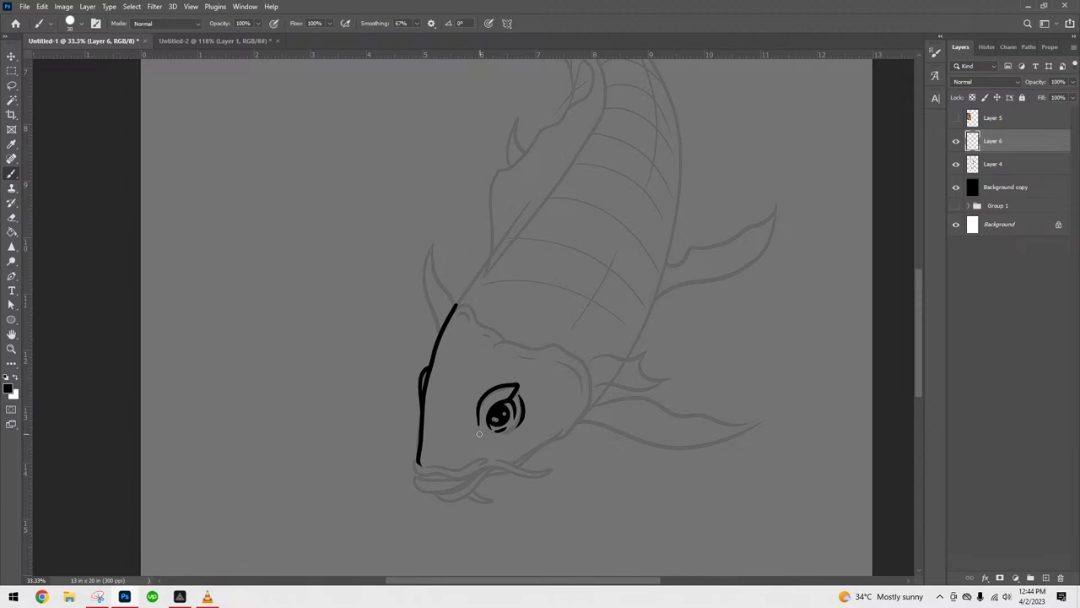
{"action": "left_click", "coordinate": [482, 435]}
{"action": "left_click_drag", "start_coordinate": [479, 394], "coordinate": [472, 422]}
- Ink a short crease beside the far eye and the wavy back edge of the head around the gill cover
{"action": "left_click_drag", "start_coordinate": [433, 379], "coordinate": [428, 396]}
{"action": "mouse_move", "coordinate": [460, 303]}
{"action": "left_mouse_down"}
{"action": "mouse_move", "coordinate": [477, 302]}
{"action": "mouse_move", "coordinate": [507, 341]}
{"action": "left_mouse_up"}
{"action": "mouse_move", "coordinate": [493, 347]}
{"action": "left_mouse_down"}
{"action": "mouse_move", "coordinate": [565, 344]}
{"action": "mouse_move", "coordinate": [594, 367]}
{"action": "mouse_move", "coordinate": [593, 406]}
{"action": "mouse_move", "coordinate": [541, 441]}
{"action": "left_mouse_up"}
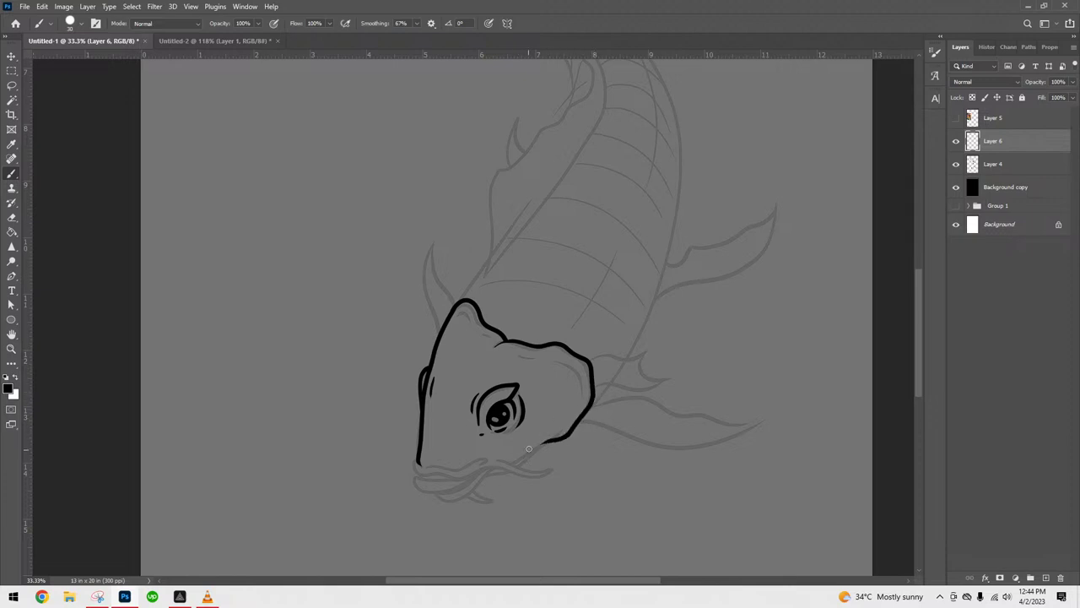
- Ink the koi's mouth with both lips, the long curled barbel and the jaw line up to the gill cover
{"action": "mouse_move", "coordinate": [411, 458]}
{"action": "left_mouse_down"}
{"action": "mouse_move", "coordinate": [413, 477]}
{"action": "mouse_move", "coordinate": [426, 479]}
{"action": "mouse_move", "coordinate": [475, 478]}
{"action": "mouse_move", "coordinate": [486, 464]}
{"action": "mouse_move", "coordinate": [448, 461]}
{"action": "mouse_move", "coordinate": [463, 468]}
{"action": "mouse_move", "coordinate": [490, 455]}
{"action": "mouse_move", "coordinate": [475, 470]}
{"action": "mouse_move", "coordinate": [487, 466]}
{"action": "left_mouse_up"}
{"action": "mouse_move", "coordinate": [502, 467]}
{"action": "left_mouse_down"}
{"action": "mouse_move", "coordinate": [538, 481]}
{"action": "mouse_move", "coordinate": [569, 449]}
{"action": "left_mouse_up"}
{"action": "mouse_move", "coordinate": [499, 460]}
{"action": "left_mouse_down"}
{"action": "mouse_move", "coordinate": [544, 473]}
{"action": "mouse_move", "coordinate": [564, 452]}
{"action": "mouse_move", "coordinate": [567, 461]}
{"action": "mouse_move", "coordinate": [532, 457]}
{"action": "mouse_move", "coordinate": [567, 428]}
{"action": "left_mouse_up"}
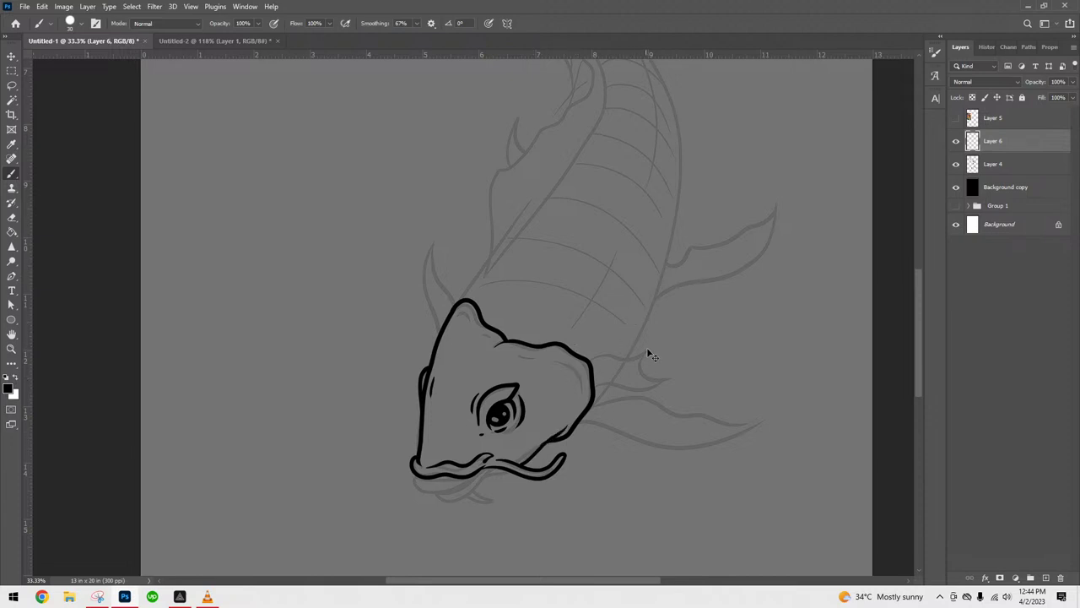
{"action": "left_click_drag", "start_coordinate": [665, 366], "coordinate": [694, 161]}
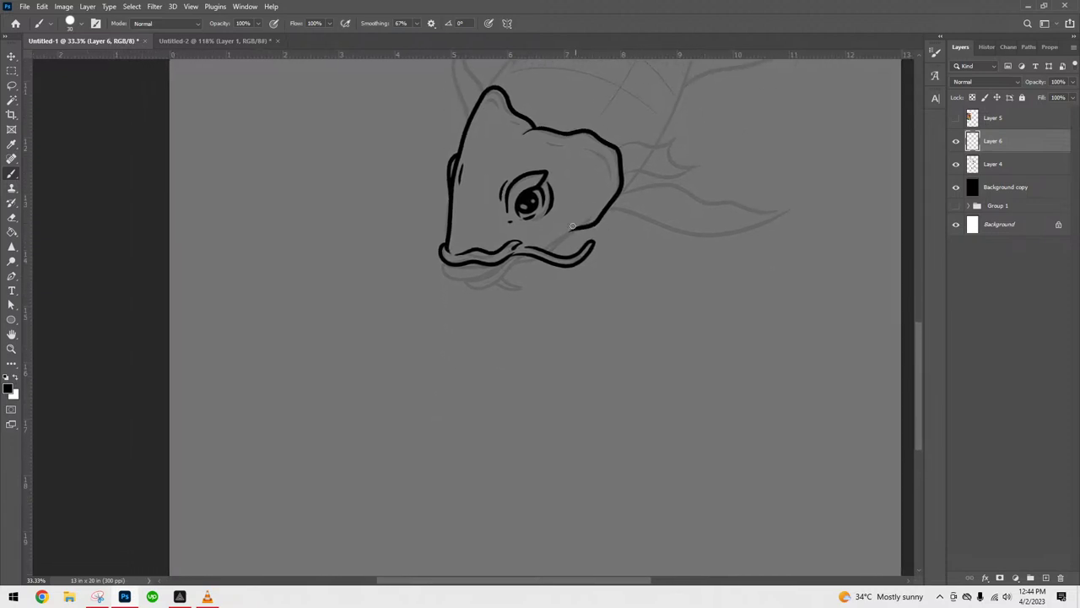
{"action": "left_click_drag", "start_coordinate": [580, 227], "coordinate": [544, 255]}
{"action": "mouse_move", "coordinate": [508, 268]}
{"action": "left_mouse_down"}
{"action": "mouse_move", "coordinate": [486, 287]}
{"action": "mouse_move", "coordinate": [469, 287]}
{"action": "mouse_move", "coordinate": [459, 267]}
{"action": "mouse_move", "coordinate": [501, 261]}
{"action": "mouse_move", "coordinate": [458, 267]}
{"action": "mouse_move", "coordinate": [506, 261]}
{"action": "mouse_move", "coordinate": [442, 271]}
{"action": "mouse_move", "coordinate": [450, 282]}
{"action": "mouse_move", "coordinate": [477, 276]}
{"action": "mouse_move", "coordinate": [514, 256]}
{"action": "left_mouse_up"}
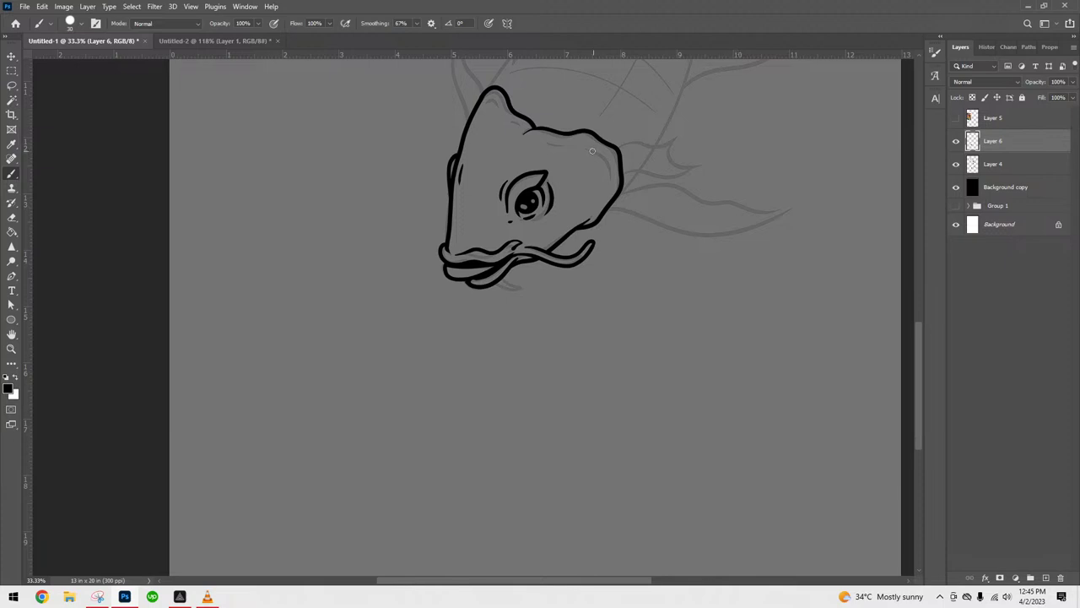
- Add small shading accents along the back edge of the head and ink the short barbel under the mouth
{"action": "mouse_move", "coordinate": [582, 141]}
{"action": "left_mouse_down"}
{"action": "mouse_move", "coordinate": [621, 152]}
{"action": "mouse_move", "coordinate": [603, 155]}
{"action": "mouse_move", "coordinate": [614, 166]}
{"action": "mouse_move", "coordinate": [604, 137]}
{"action": "left_mouse_up"}
{"action": "left_click_drag", "start_coordinate": [488, 101], "coordinate": [506, 104]}
{"action": "left_click_drag", "start_coordinate": [498, 286], "coordinate": [526, 289]}
{"action": "key", "text": "ctrl+z"}
{"action": "left_click_drag", "start_coordinate": [509, 287], "coordinate": [526, 289]}
- Ink the small forked fin behind the gill cover and fill it with fin ray lines
{"action": "left_click_drag", "start_coordinate": [708, 294], "coordinate": [663, 485]}
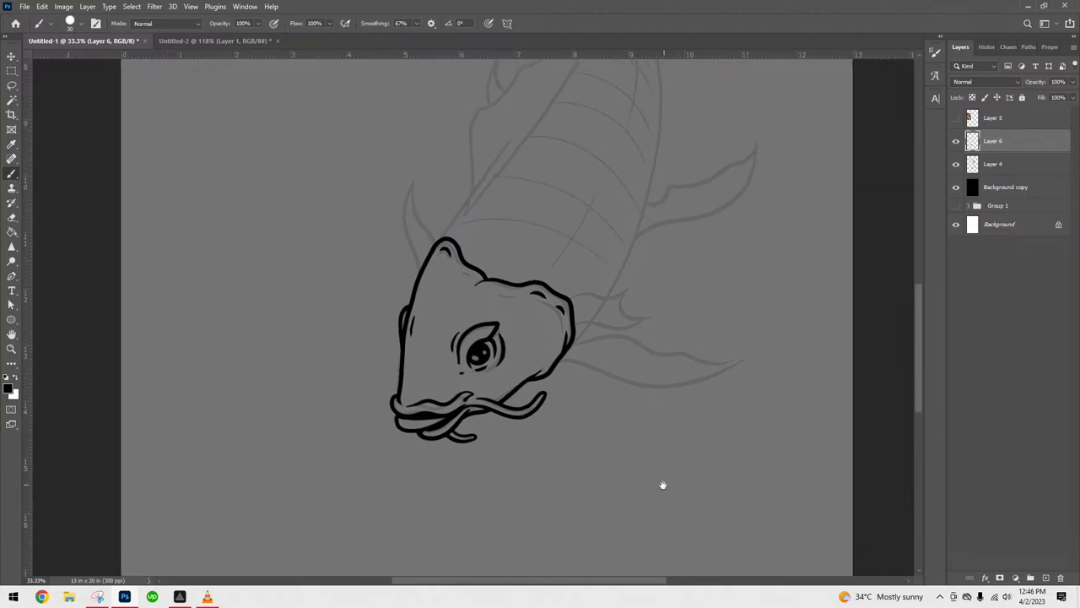
{"action": "left_click_drag", "start_coordinate": [687, 305], "coordinate": [673, 422]}
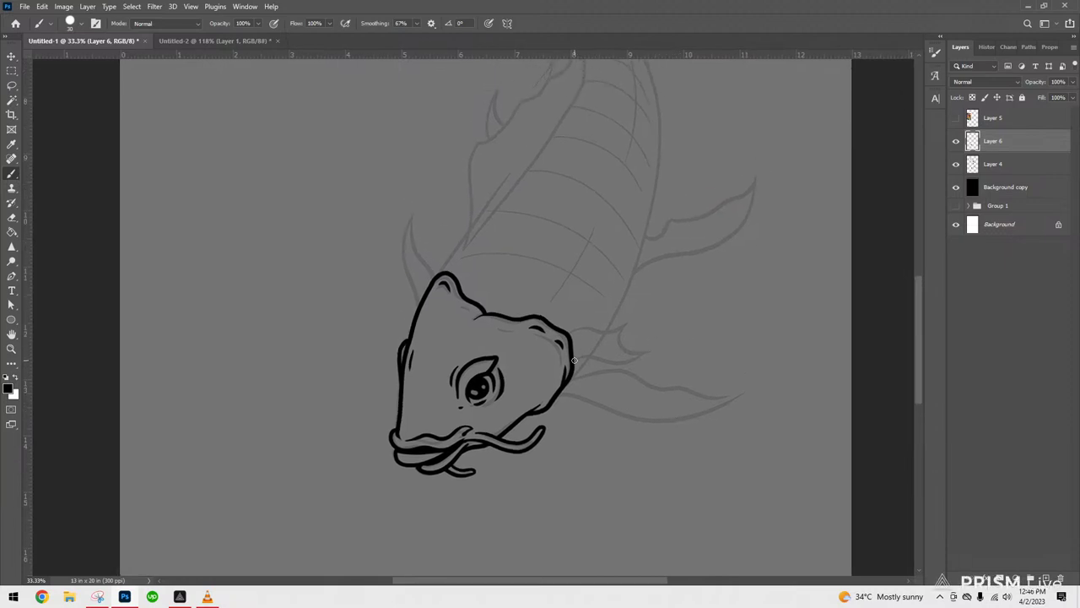
{"action": "mouse_move", "coordinate": [574, 360]}
{"action": "left_mouse_down"}
{"action": "mouse_move", "coordinate": [624, 362]}
{"action": "mouse_move", "coordinate": [661, 339]}
{"action": "left_mouse_up"}
{"action": "mouse_move", "coordinate": [574, 341]}
{"action": "left_mouse_down"}
{"action": "mouse_move", "coordinate": [616, 335]}
{"action": "mouse_move", "coordinate": [643, 311]}
{"action": "mouse_move", "coordinate": [628, 339]}
{"action": "mouse_move", "coordinate": [648, 346]}
{"action": "mouse_move", "coordinate": [668, 331]}
{"action": "mouse_move", "coordinate": [629, 346]}
{"action": "mouse_move", "coordinate": [573, 327]}
{"action": "mouse_move", "coordinate": [638, 288]}
{"action": "mouse_move", "coordinate": [637, 343]}
{"action": "mouse_move", "coordinate": [589, 352]}
{"action": "mouse_move", "coordinate": [625, 332]}
{"action": "left_mouse_up"}
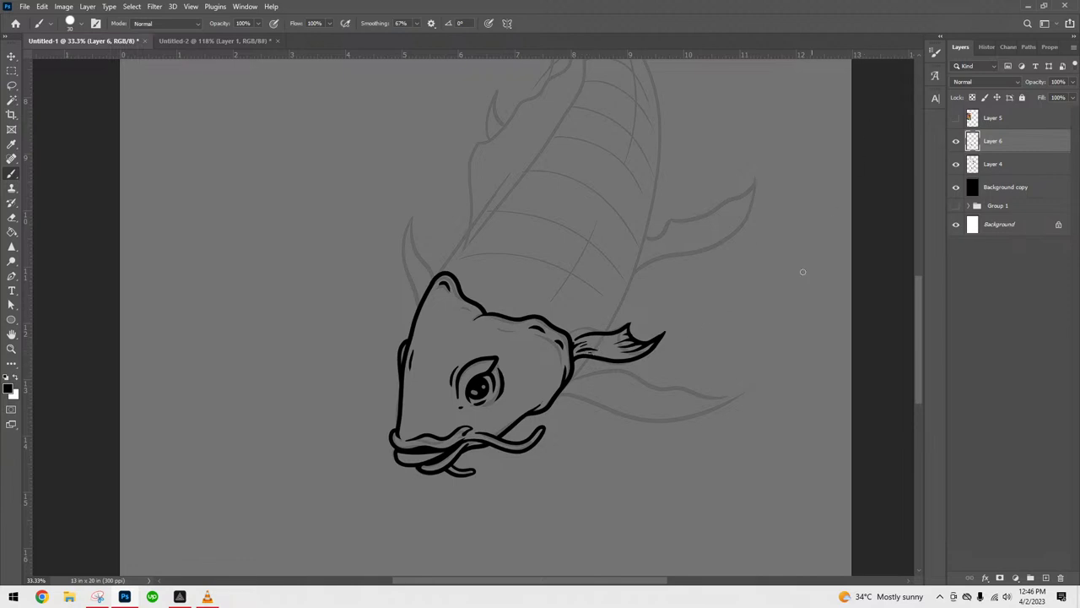
- Ink the narrow pointed fin rising from the left side of the head, with ray lines inside
{"action": "left_click_drag", "start_coordinate": [723, 386], "coordinate": [682, 335]}
{"action": "left_click_drag", "start_coordinate": [571, 236], "coordinate": [670, 366]}
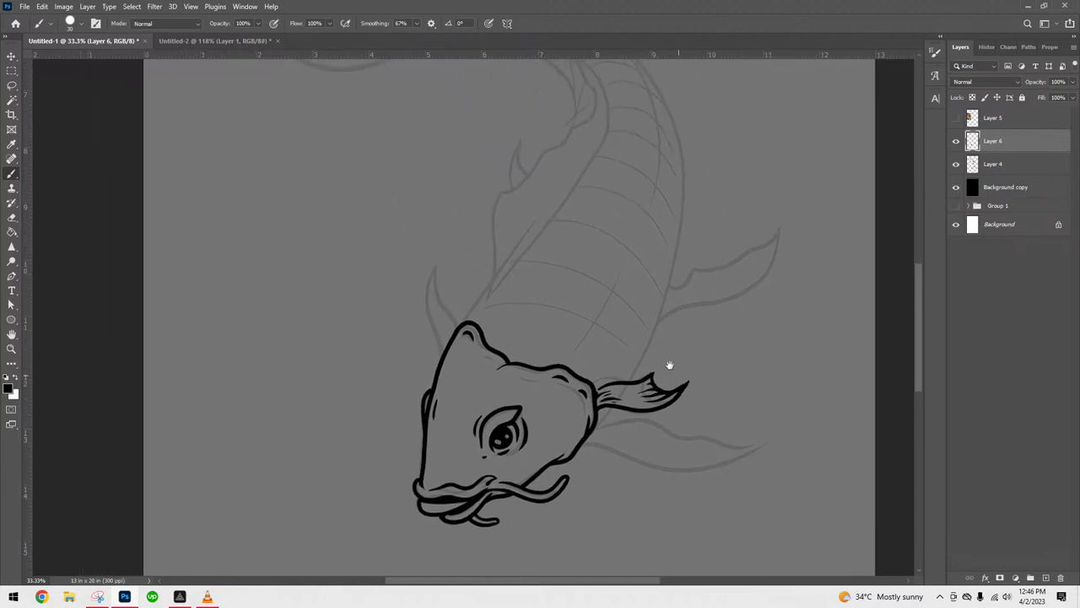
{"action": "mouse_move", "coordinate": [441, 355]}
{"action": "left_mouse_down"}
{"action": "mouse_move", "coordinate": [425, 281]}
{"action": "mouse_move", "coordinate": [444, 249]}
{"action": "mouse_move", "coordinate": [429, 298]}
{"action": "mouse_move", "coordinate": [431, 322]}
{"action": "left_mouse_up"}
{"action": "mouse_move", "coordinate": [439, 261]}
{"action": "left_mouse_down"}
{"action": "mouse_move", "coordinate": [441, 334]}
{"action": "mouse_move", "coordinate": [452, 314]}
{"action": "mouse_move", "coordinate": [459, 355]}
{"action": "mouse_move", "coordinate": [447, 304]}
{"action": "mouse_move", "coordinate": [462, 335]}
{"action": "left_mouse_up"}
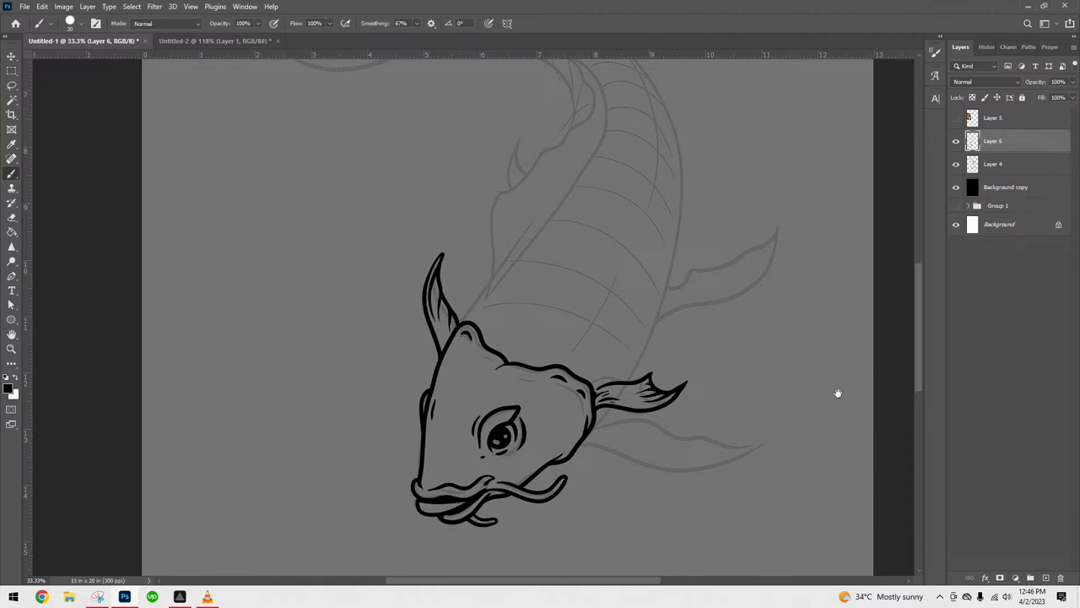
- Ink the large wavy pectoral fin below the gill cover, with a folded tip and ray lines at its base
{"action": "left_click_drag", "start_coordinate": [849, 408], "coordinate": [624, 225]}
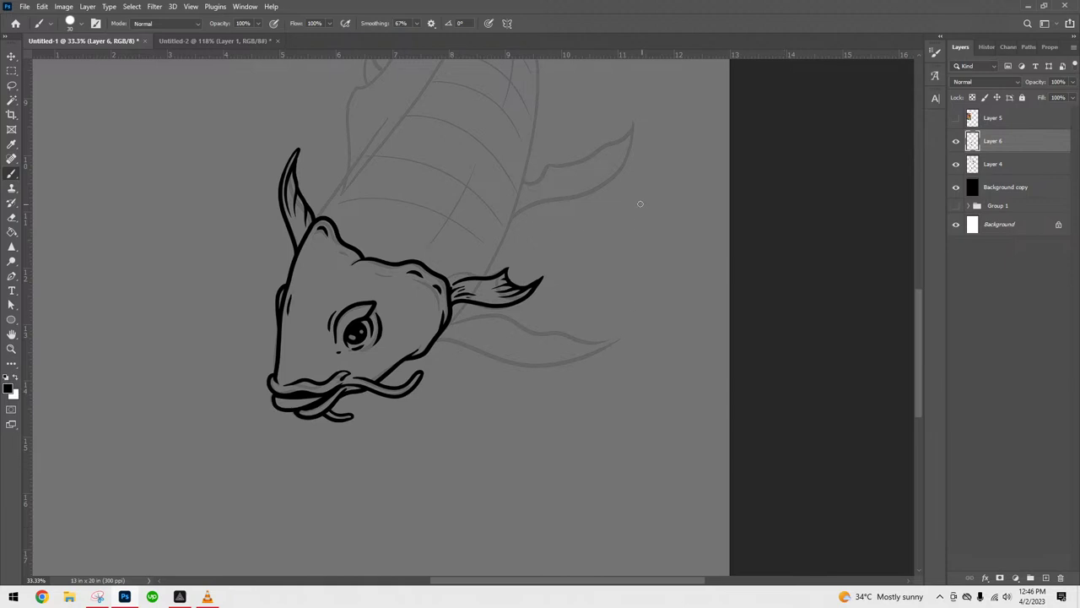
{"action": "mouse_move", "coordinate": [438, 341]}
{"action": "left_mouse_down"}
{"action": "mouse_move", "coordinate": [549, 368]}
{"action": "mouse_move", "coordinate": [639, 325]}
{"action": "mouse_move", "coordinate": [608, 325]}
{"action": "mouse_move", "coordinate": [558, 350]}
{"action": "left_mouse_up"}
{"action": "mouse_move", "coordinate": [611, 326]}
{"action": "left_mouse_down"}
{"action": "mouse_move", "coordinate": [555, 320]}
{"action": "mouse_move", "coordinate": [592, 331]}
{"action": "mouse_move", "coordinate": [552, 322]}
{"action": "mouse_move", "coordinate": [538, 334]}
{"action": "mouse_move", "coordinate": [548, 323]}
{"action": "mouse_move", "coordinate": [507, 313]}
{"action": "mouse_move", "coordinate": [456, 320]}
{"action": "mouse_move", "coordinate": [446, 333]}
{"action": "mouse_move", "coordinate": [465, 336]}
{"action": "mouse_move", "coordinate": [434, 339]}
{"action": "left_mouse_up"}
{"action": "key", "text": "ctrl+z"}
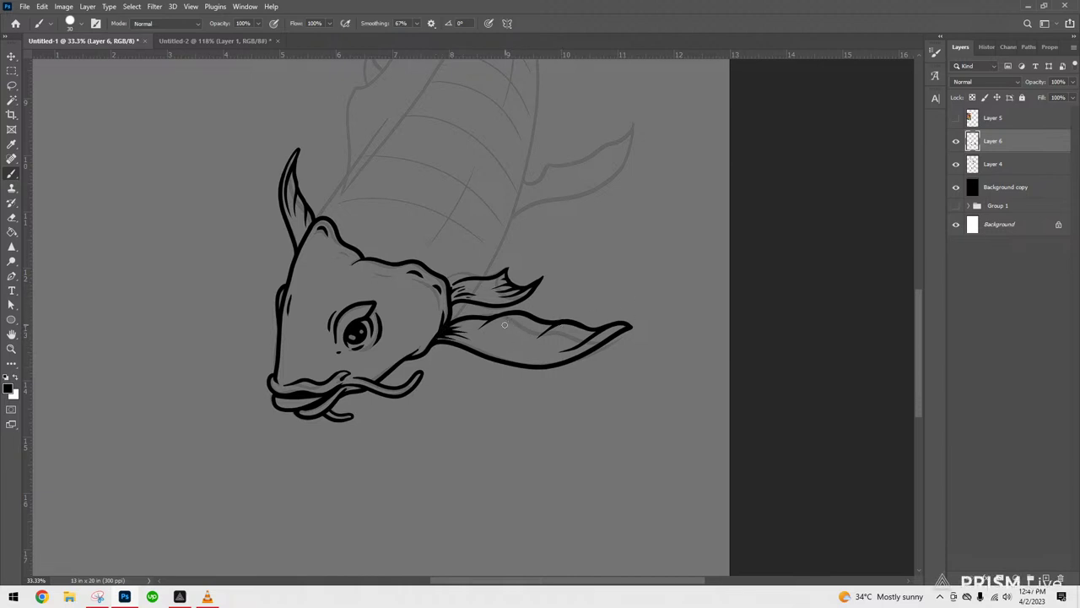
{"action": "left_click_drag", "start_coordinate": [503, 324], "coordinate": [596, 327]}
{"action": "key", "text": "ctrl+z"}
{"action": "left_click_drag", "start_coordinate": [501, 352], "coordinate": [543, 364]}
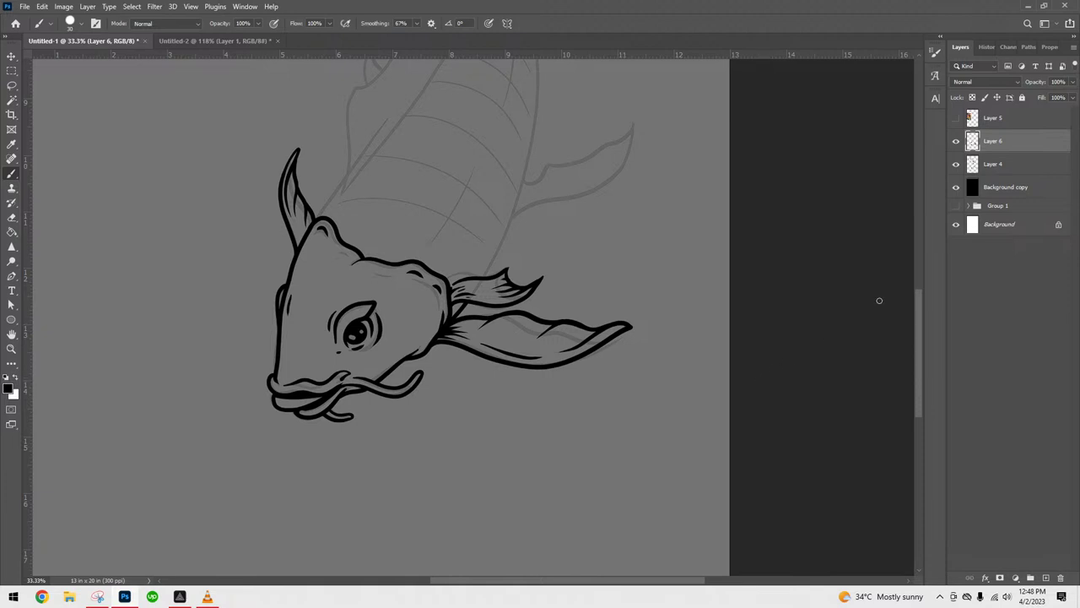
- Add a new layer and ink the first two rounded scales behind the head's upper edge, with inner contour lines
{"action": "left_click", "coordinate": [1046, 577]}
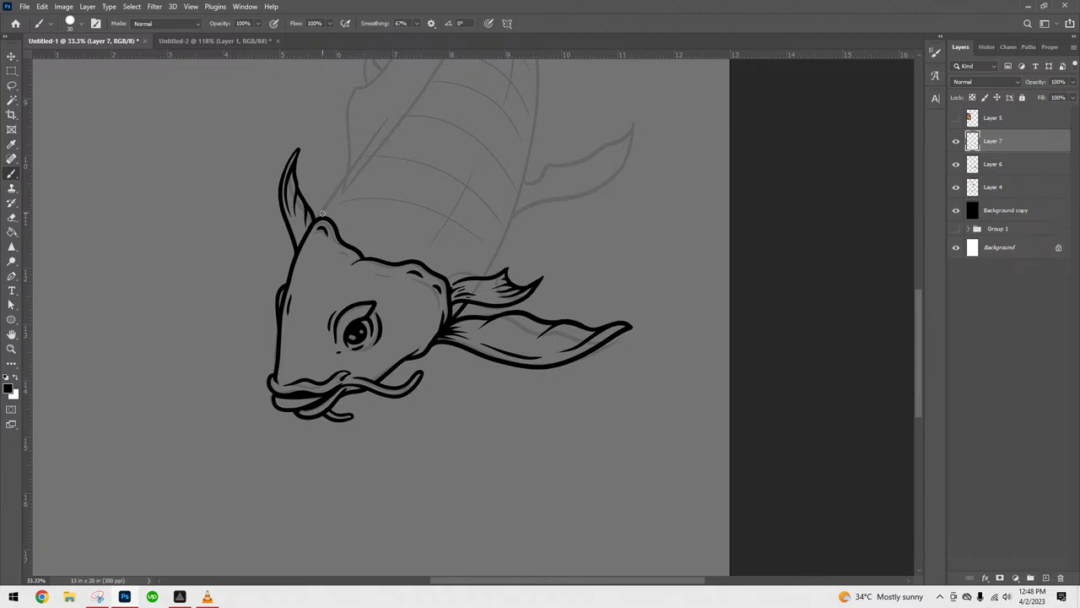
{"action": "left_click_drag", "start_coordinate": [311, 226], "coordinate": [346, 196]}
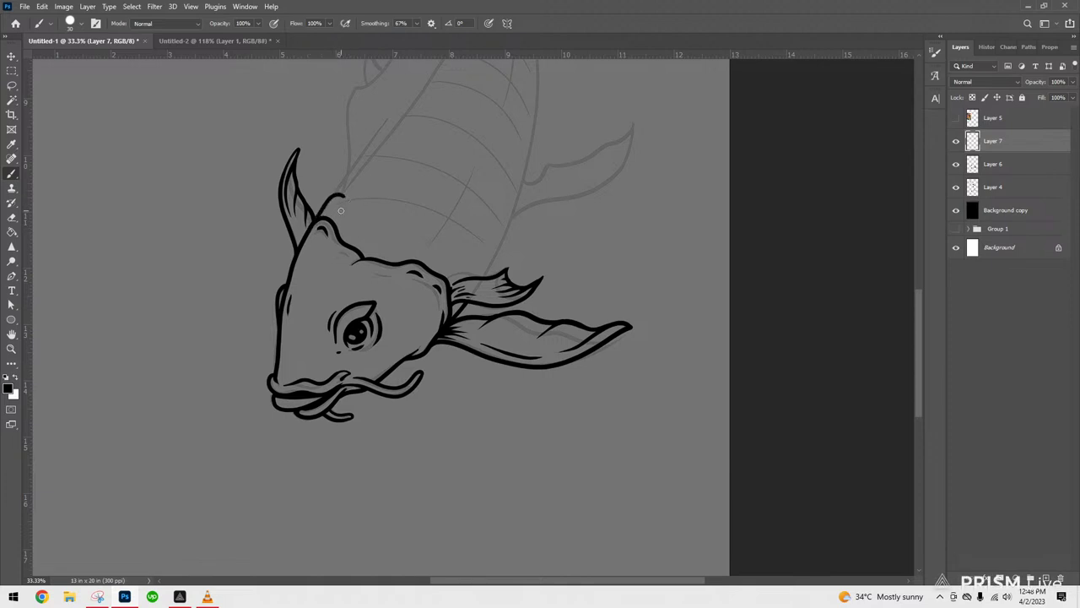
{"action": "key", "text": "ctrl+z"}
{"action": "mouse_move", "coordinate": [315, 219]}
{"action": "left_mouse_down"}
{"action": "mouse_move", "coordinate": [335, 198]}
{"action": "mouse_move", "coordinate": [352, 208]}
{"action": "mouse_move", "coordinate": [341, 248]}
{"action": "left_mouse_up"}
{"action": "left_click_drag", "start_coordinate": [345, 217], "coordinate": [341, 208]}
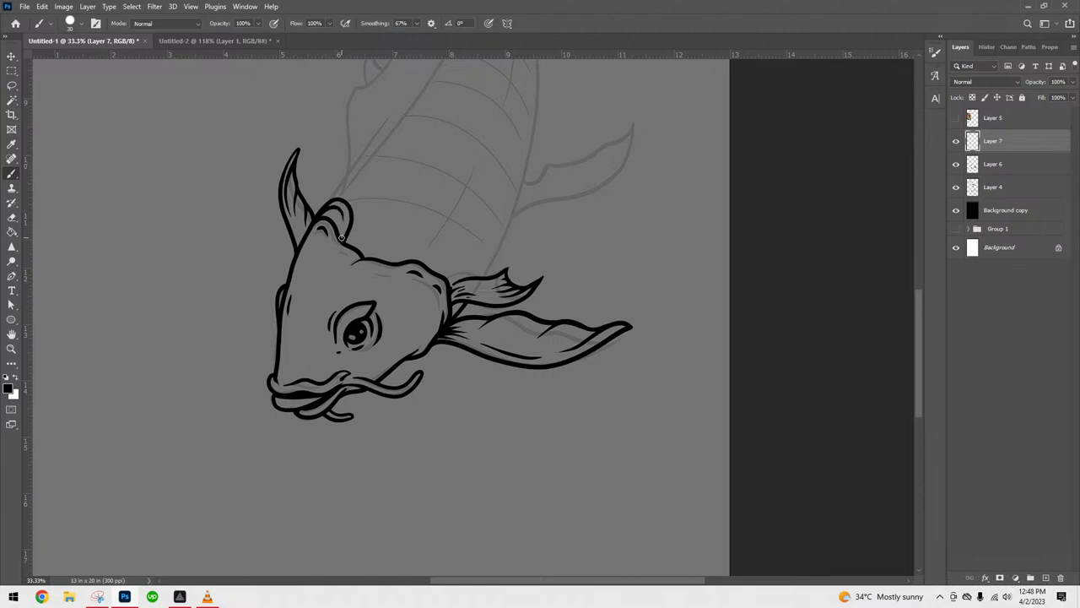
{"action": "mouse_move", "coordinate": [340, 236]}
{"action": "left_mouse_down"}
{"action": "mouse_move", "coordinate": [343, 223]}
{"action": "mouse_move", "coordinate": [385, 216]}
{"action": "mouse_move", "coordinate": [389, 244]}
{"action": "mouse_move", "coordinate": [376, 266]}
{"action": "left_mouse_up"}
{"action": "left_click_drag", "start_coordinate": [365, 215], "coordinate": [347, 247]}
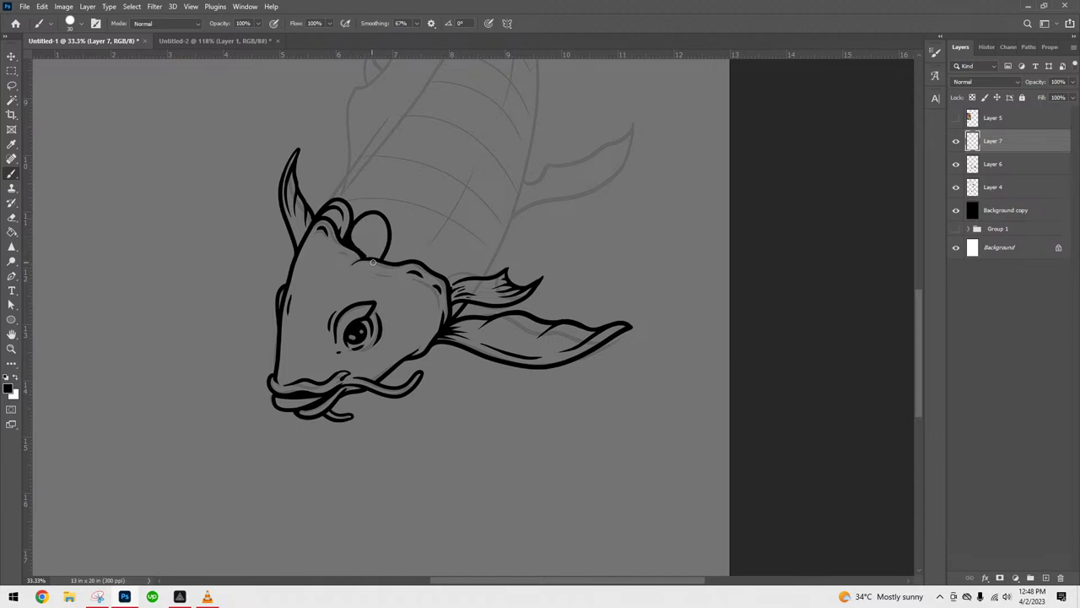
{"action": "mouse_move", "coordinate": [353, 244]}
{"action": "left_mouse_down"}
{"action": "mouse_move", "coordinate": [383, 229]}
{"action": "mouse_move", "coordinate": [373, 226]}
{"action": "mouse_move", "coordinate": [374, 261]}
{"action": "left_mouse_up"}
- Check the koi reference images, then continue the first row of rounded scales along the head's back edge to the small fin
{"action": "left_click", "coordinate": [956, 118]}
{"action": "left_click", "coordinate": [956, 118]}
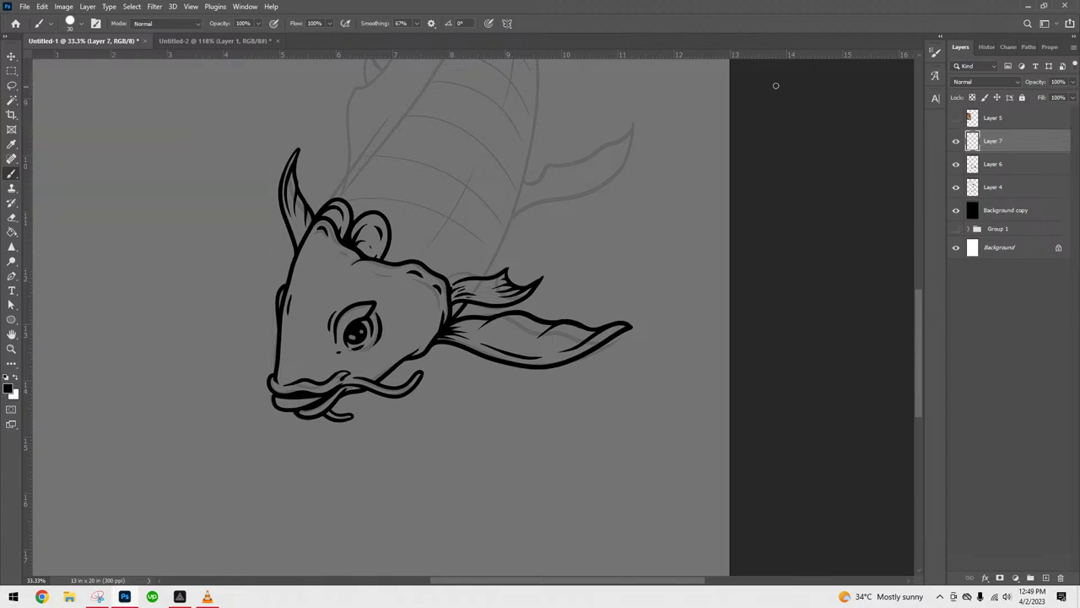
{"action": "left_click", "coordinate": [213, 43]}
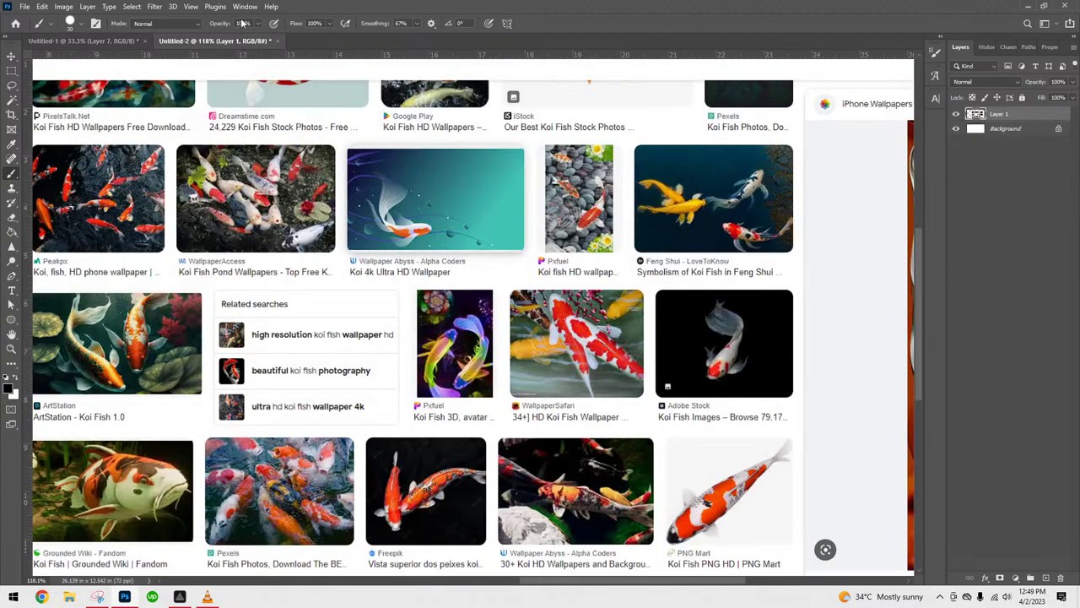
{"action": "left_click", "coordinate": [118, 42]}
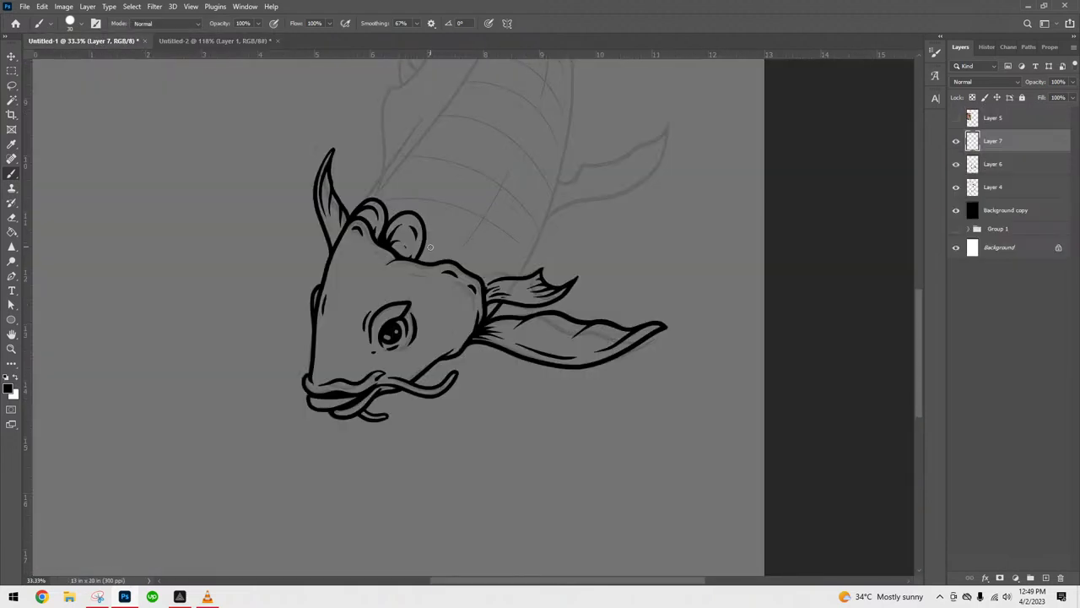
{"action": "left_click_drag", "start_coordinate": [425, 248], "coordinate": [437, 237]}
{"action": "key", "text": "ctrl+z"}
{"action": "mouse_move", "coordinate": [424, 253]}
{"action": "left_mouse_down"}
{"action": "mouse_move", "coordinate": [453, 229]}
{"action": "mouse_move", "coordinate": [466, 248]}
{"action": "mouse_move", "coordinate": [459, 268]}
{"action": "mouse_move", "coordinate": [478, 246]}
{"action": "mouse_move", "coordinate": [493, 255]}
{"action": "mouse_move", "coordinate": [480, 294]}
{"action": "left_mouse_up"}
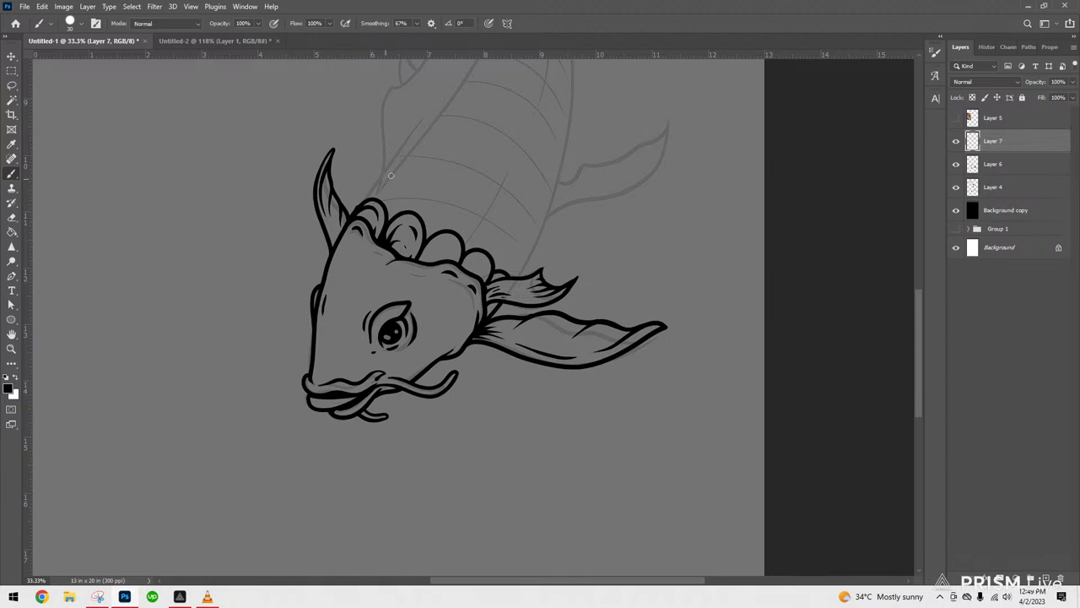
- Ink a second, staggered row of rounded scales above the first, with a partial scale at the body's left edge
{"action": "mouse_move", "coordinate": [376, 200]}
{"action": "left_mouse_down"}
{"action": "mouse_move", "coordinate": [409, 175]}
{"action": "mouse_move", "coordinate": [411, 213]}
{"action": "mouse_move", "coordinate": [382, 191]}
{"action": "mouse_move", "coordinate": [395, 182]}
{"action": "mouse_move", "coordinate": [414, 199]}
{"action": "mouse_move", "coordinate": [413, 220]}
{"action": "mouse_move", "coordinate": [436, 198]}
{"action": "mouse_move", "coordinate": [454, 221]}
{"action": "mouse_move", "coordinate": [450, 237]}
{"action": "mouse_move", "coordinate": [458, 223]}
{"action": "mouse_move", "coordinate": [481, 223]}
{"action": "mouse_move", "coordinate": [478, 254]}
{"action": "mouse_move", "coordinate": [506, 237]}
{"action": "mouse_move", "coordinate": [512, 256]}
{"action": "mouse_move", "coordinate": [496, 279]}
{"action": "left_mouse_up"}
{"action": "key", "text": "ctrl+z"}
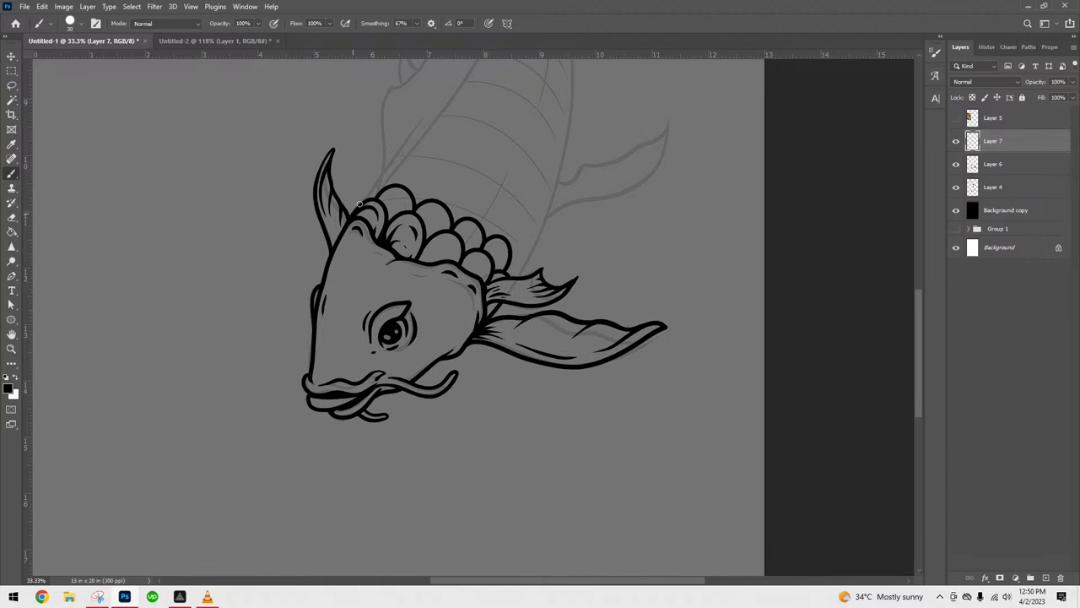
{"action": "mouse_move", "coordinate": [369, 190]}
{"action": "left_mouse_down"}
{"action": "mouse_move", "coordinate": [380, 179]}
{"action": "mouse_move", "coordinate": [382, 194]}
{"action": "left_mouse_up"}
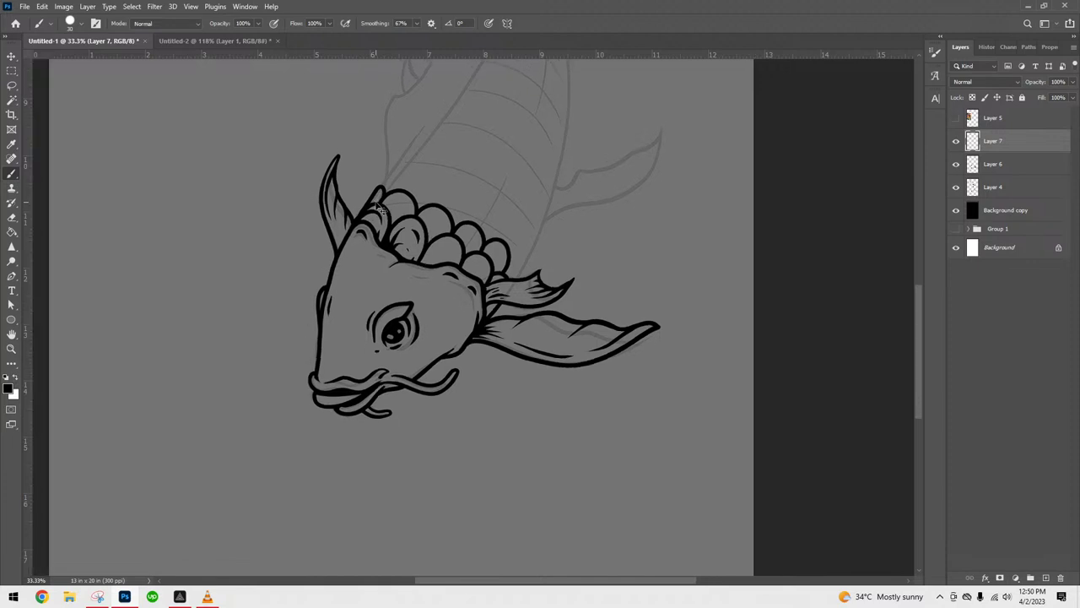
- Add a new layer above the scales layer and rename the scales layer as kaliskis
{"action": "scroll", "coordinate": [375, 201], "scroll_direction": "down", "scroll_amount": 3}
{"action": "scroll", "coordinate": [375, 200], "scroll_direction": "up", "scroll_amount": 1}
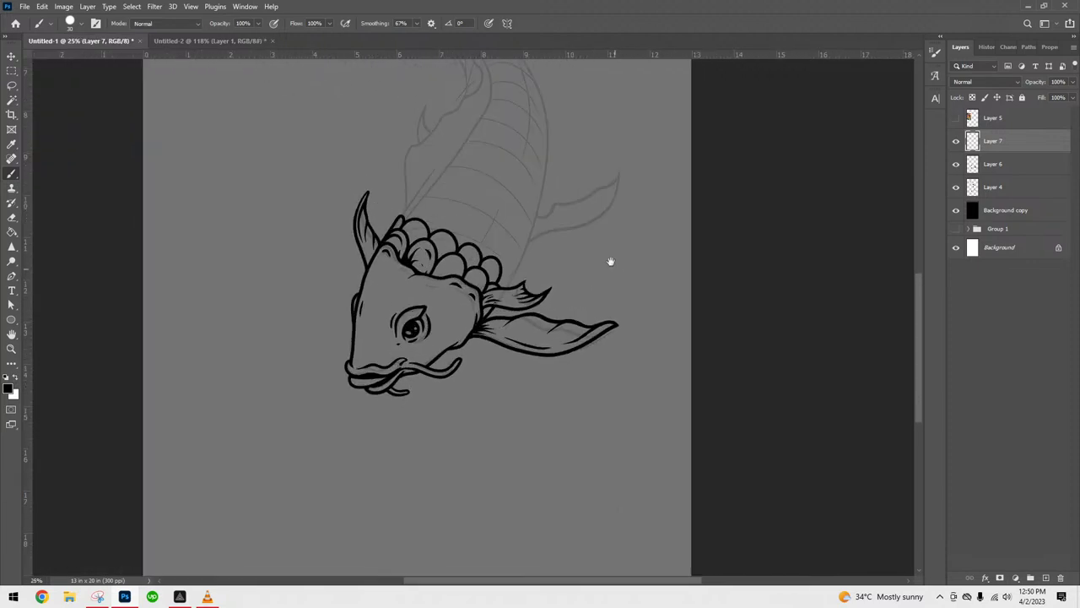
{"action": "left_click_drag", "start_coordinate": [617, 273], "coordinate": [597, 361]}
{"action": "left_click", "coordinate": [1045, 577]}
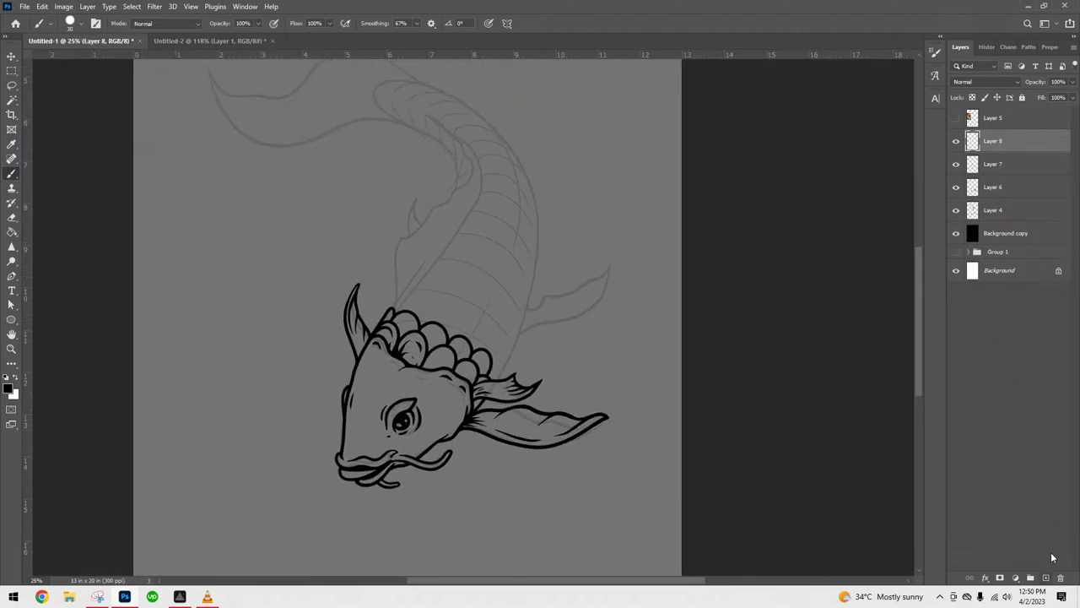
{"action": "left_click", "coordinate": [977, 169]}
{"action": "key", "text": "a"}
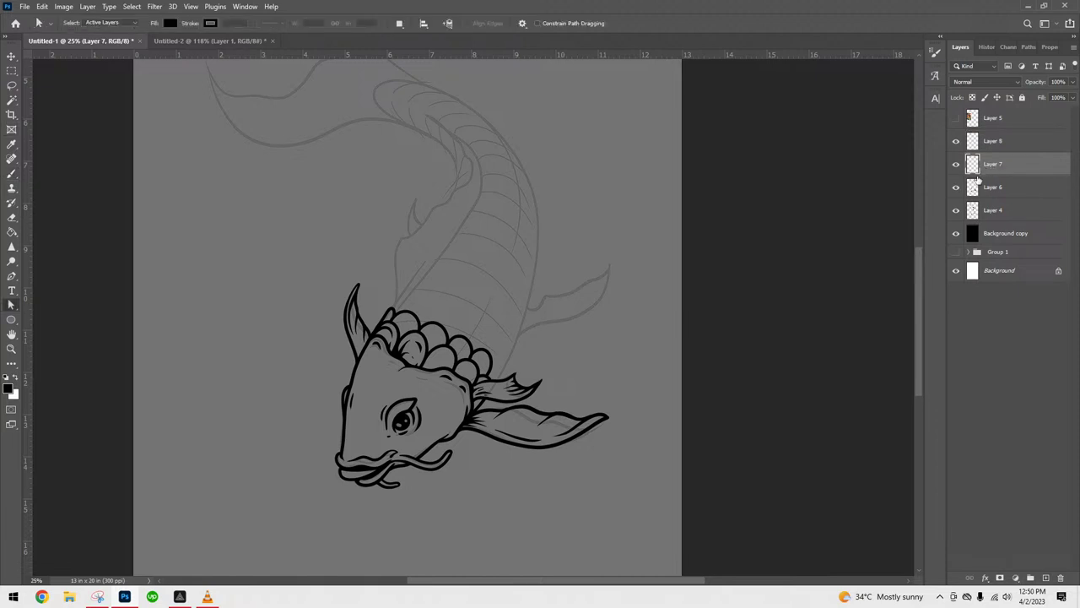
{"action": "double_click", "coordinate": [993, 163]}
{"action": "type", "text": "koi"}
{"action": "key", "text": "Return"}
- Rename the new empty layer above kaliskis as palikpik
{"action": "left_click", "coordinate": [996, 141]}
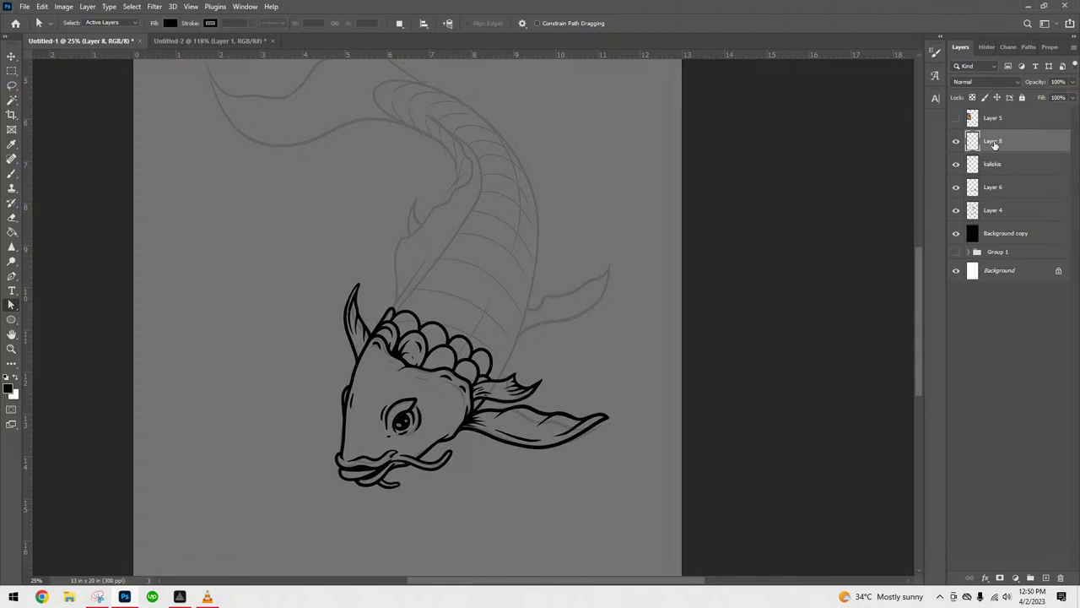
{"action": "double_click", "coordinate": [996, 142]}
{"action": "type", "text": "kalski"}
{"action": "key", "text": "Return"}
- Ink the long dorsal fin from behind the head up toward the tail, with a jagged edge, ray lines and a tapered tip
{"action": "key", "text": "b"}
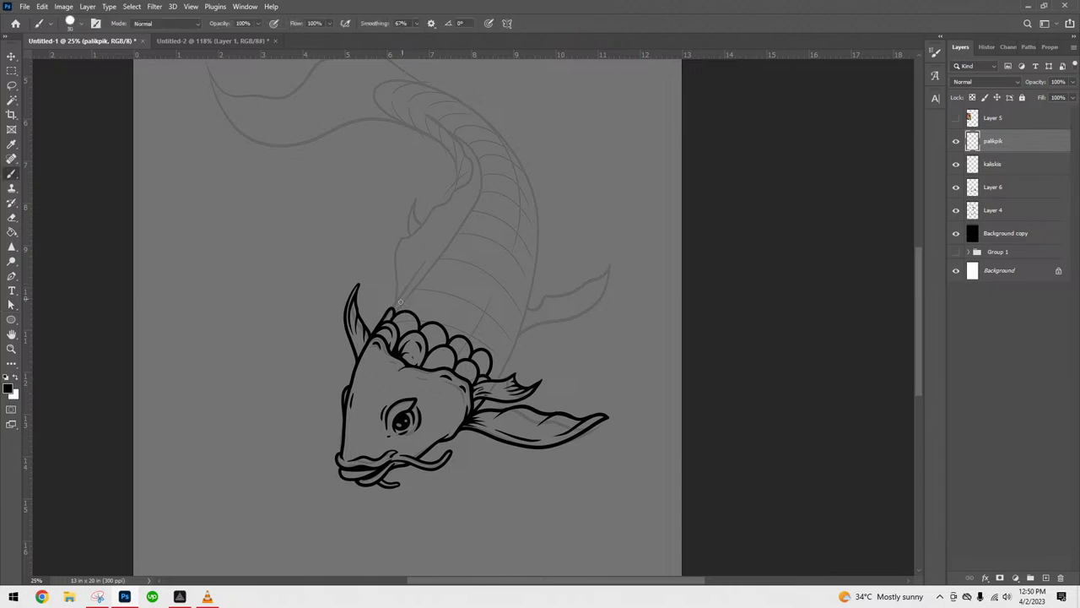
{"action": "mouse_move", "coordinate": [393, 311]}
{"action": "left_mouse_down"}
{"action": "mouse_move", "coordinate": [406, 218]}
{"action": "mouse_move", "coordinate": [395, 325]}
{"action": "left_mouse_up"}
{"action": "mouse_move", "coordinate": [418, 229]}
{"action": "left_mouse_down"}
{"action": "mouse_move", "coordinate": [431, 205]}
{"action": "mouse_move", "coordinate": [414, 291]}
{"action": "left_mouse_up"}
{"action": "mouse_move", "coordinate": [416, 240]}
{"action": "left_mouse_down"}
{"action": "mouse_move", "coordinate": [408, 300]}
{"action": "mouse_move", "coordinate": [400, 297]}
{"action": "mouse_move", "coordinate": [421, 211]}
{"action": "left_mouse_up"}
{"action": "mouse_move", "coordinate": [402, 304]}
{"action": "left_mouse_down"}
{"action": "mouse_move", "coordinate": [431, 276]}
{"action": "mouse_move", "coordinate": [420, 221]}
{"action": "left_mouse_up"}
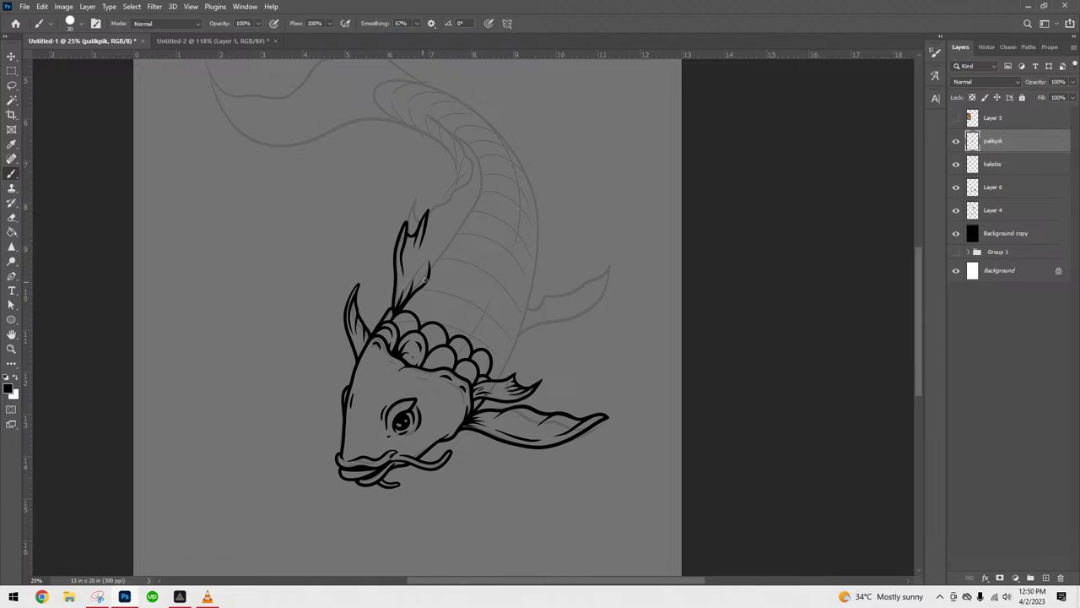
{"action": "mouse_move", "coordinate": [437, 267]}
{"action": "left_mouse_down"}
{"action": "mouse_move", "coordinate": [439, 207]}
{"action": "mouse_move", "coordinate": [419, 284]}
{"action": "mouse_move", "coordinate": [442, 198]}
{"action": "mouse_move", "coordinate": [429, 212]}
{"action": "mouse_move", "coordinate": [438, 205]}
{"action": "mouse_move", "coordinate": [441, 260]}
{"action": "mouse_move", "coordinate": [444, 201]}
{"action": "mouse_move", "coordinate": [475, 167]}
{"action": "mouse_move", "coordinate": [461, 202]}
{"action": "left_mouse_up"}
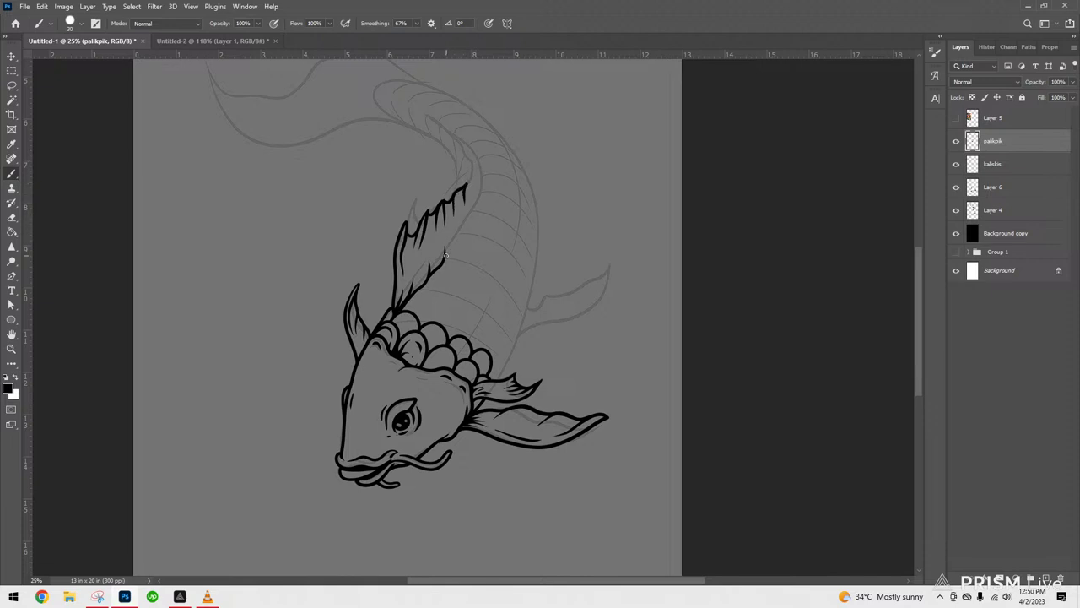
{"action": "left_click_drag", "start_coordinate": [445, 255], "coordinate": [460, 220]}
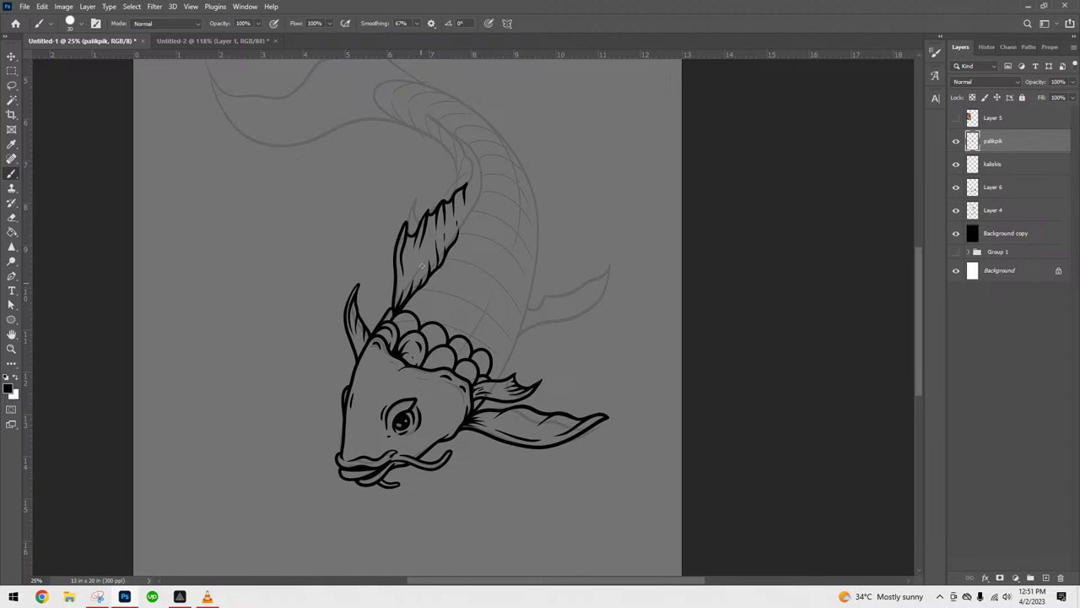
{"action": "mouse_move", "coordinate": [457, 239]}
{"action": "left_mouse_down"}
{"action": "mouse_move", "coordinate": [468, 150]}
{"action": "mouse_move", "coordinate": [420, 110]}
{"action": "mouse_move", "coordinate": [474, 149]}
{"action": "mouse_move", "coordinate": [484, 171]}
{"action": "mouse_move", "coordinate": [477, 201]}
{"action": "left_mouse_up"}
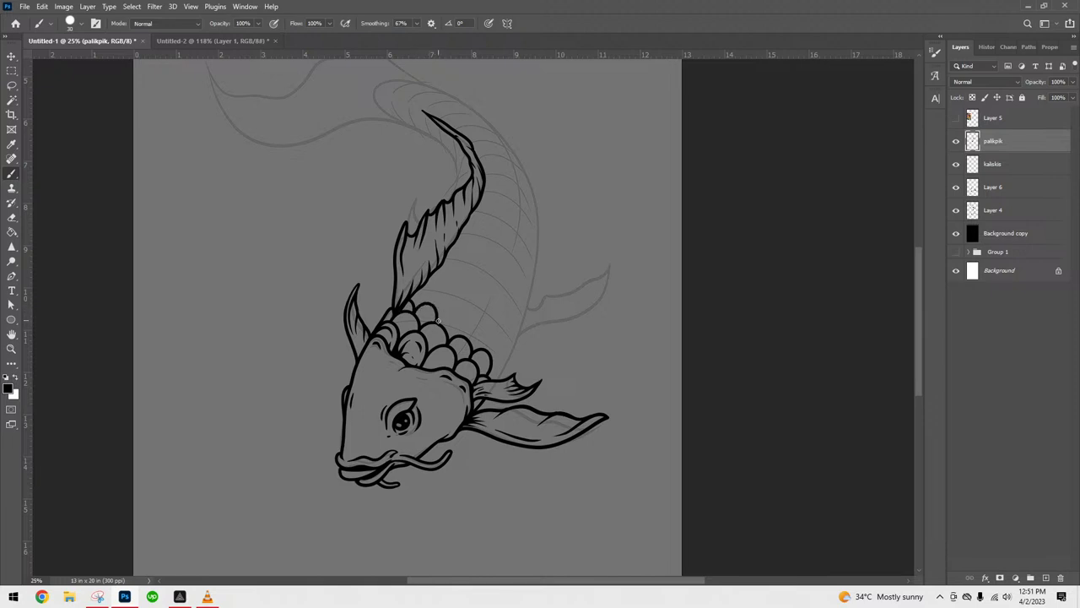
- Ink a third staggered row of rounded scales from the dorsal fin's base across the body
{"action": "left_click_drag", "start_coordinate": [454, 306], "coordinate": [458, 342]}
{"action": "key", "text": "ctrl+z"}
{"action": "mouse_move", "coordinate": [444, 312]}
{"action": "left_mouse_down"}
{"action": "mouse_move", "coordinate": [461, 312]}
{"action": "mouse_move", "coordinate": [459, 343]}
{"action": "mouse_move", "coordinate": [484, 333]}
{"action": "mouse_move", "coordinate": [476, 356]}
{"action": "left_mouse_up"}
- Show the skull artwork in Group 1, examine it and its opacity behind the line art, and hide it again
{"action": "left_click", "coordinate": [969, 252]}
{"action": "left_click", "coordinate": [956, 271]}
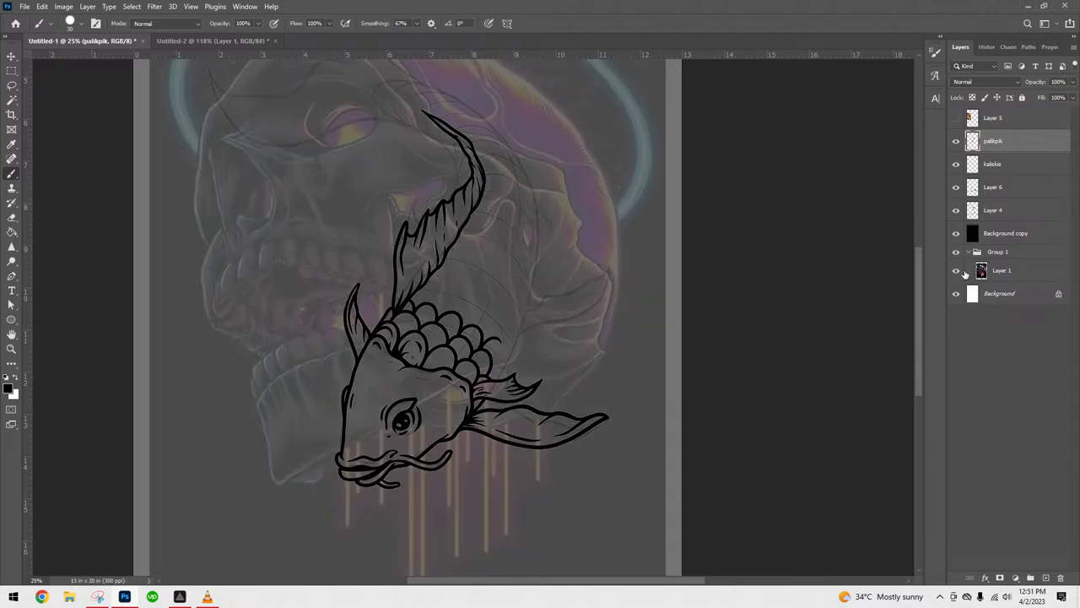
{"action": "left_click", "coordinate": [1006, 270]}
{"action": "left_click", "coordinate": [1072, 82]}
{"action": "left_click_drag", "start_coordinate": [1064, 93], "coordinate": [1073, 95]}
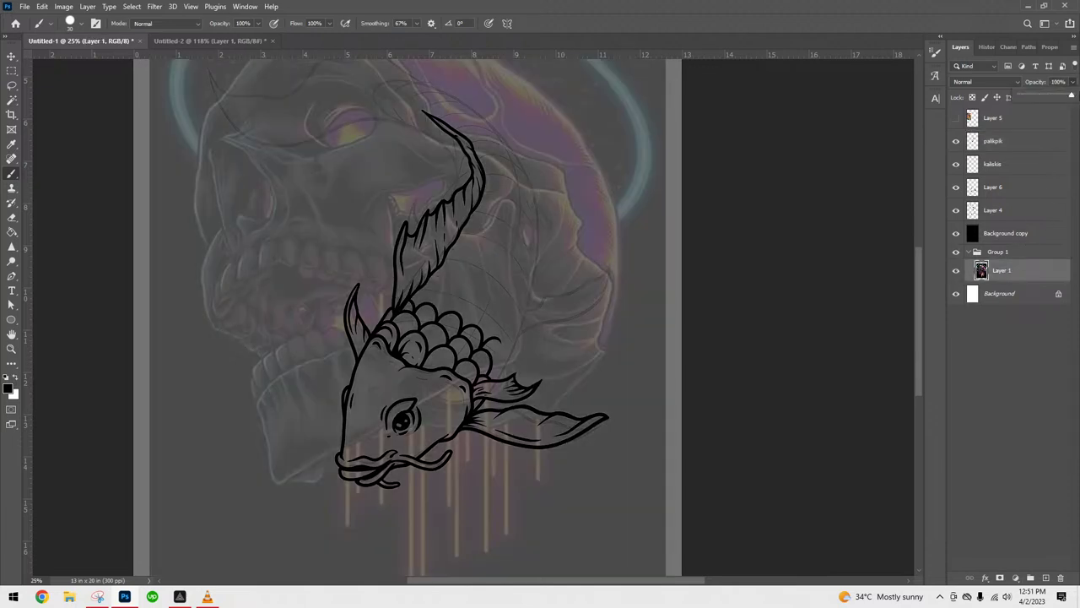
{"action": "left_click", "coordinate": [957, 271]}
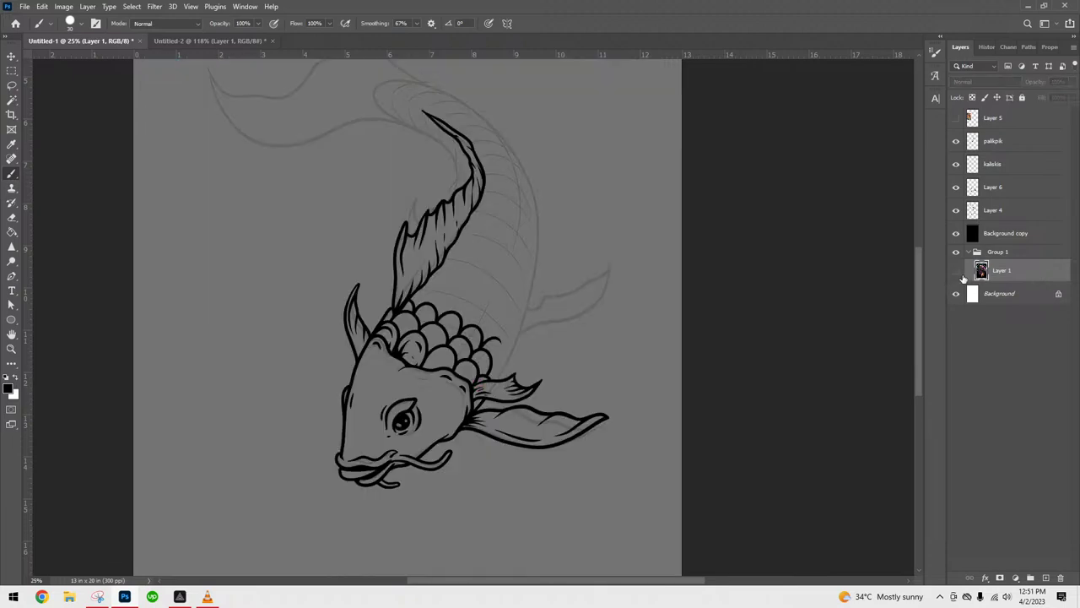
- Add a new layer above palikpik and name it black
{"action": "left_click", "coordinate": [1022, 142]}
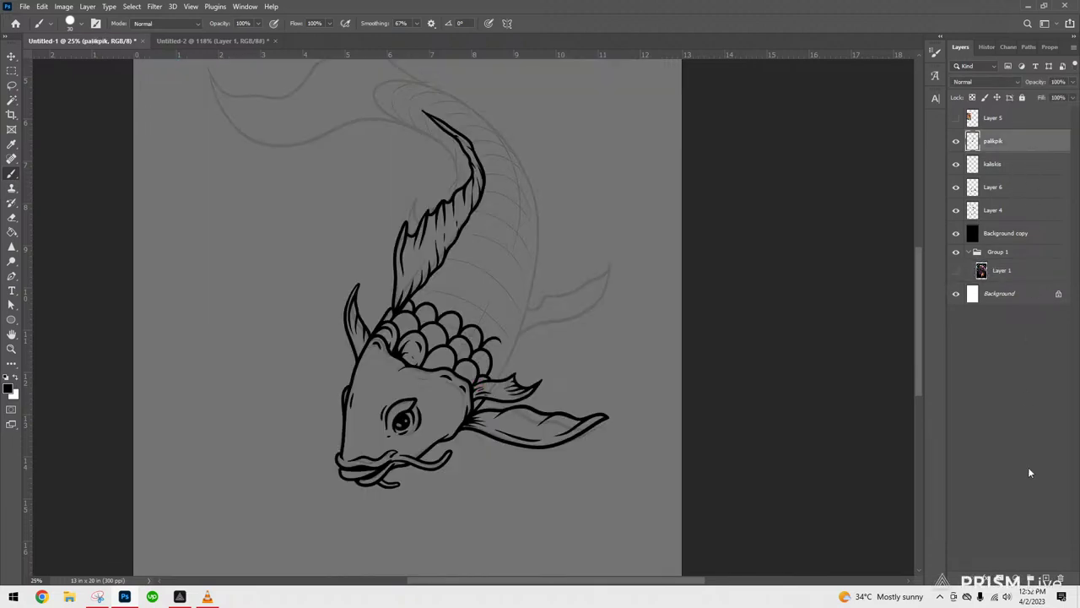
{"action": "key", "text": "ctrl+shift+alt+n"}
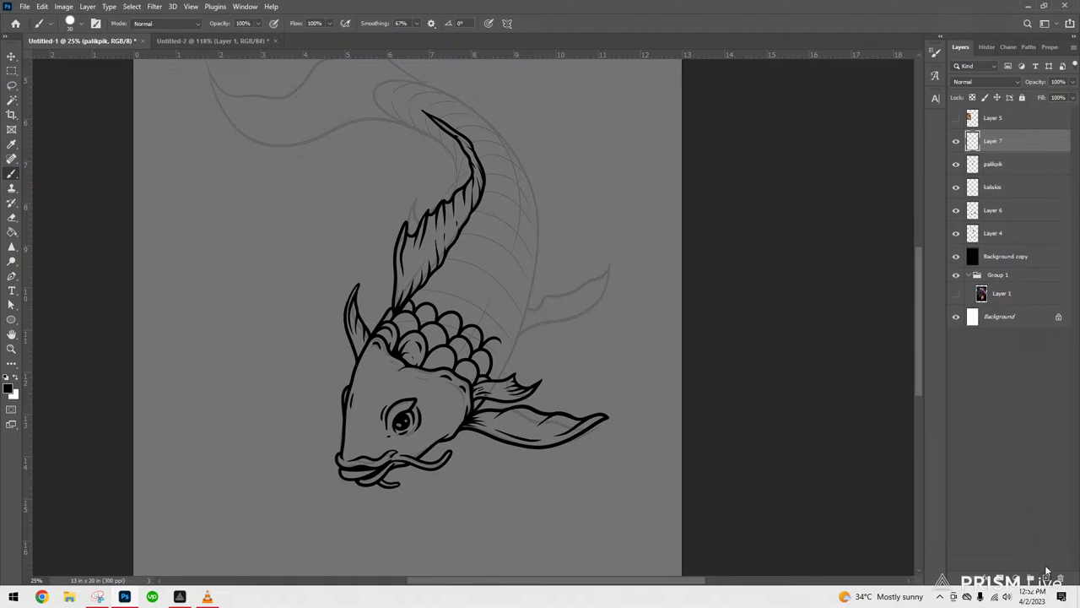
{"action": "double_click", "coordinate": [994, 141]}
{"action": "type", "text": "black"}
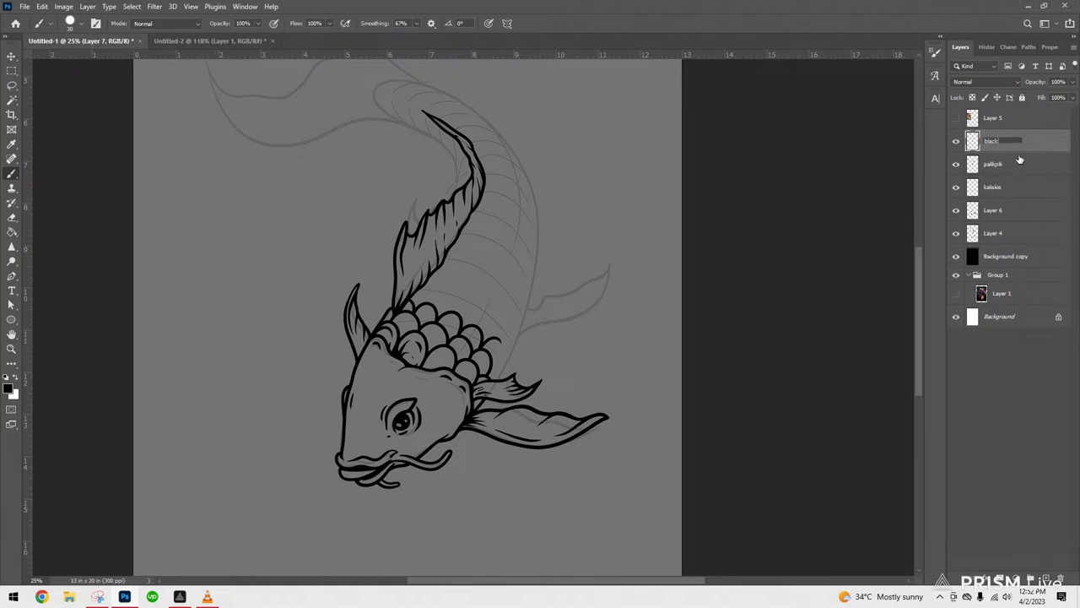
{"action": "key", "text": "Return"}
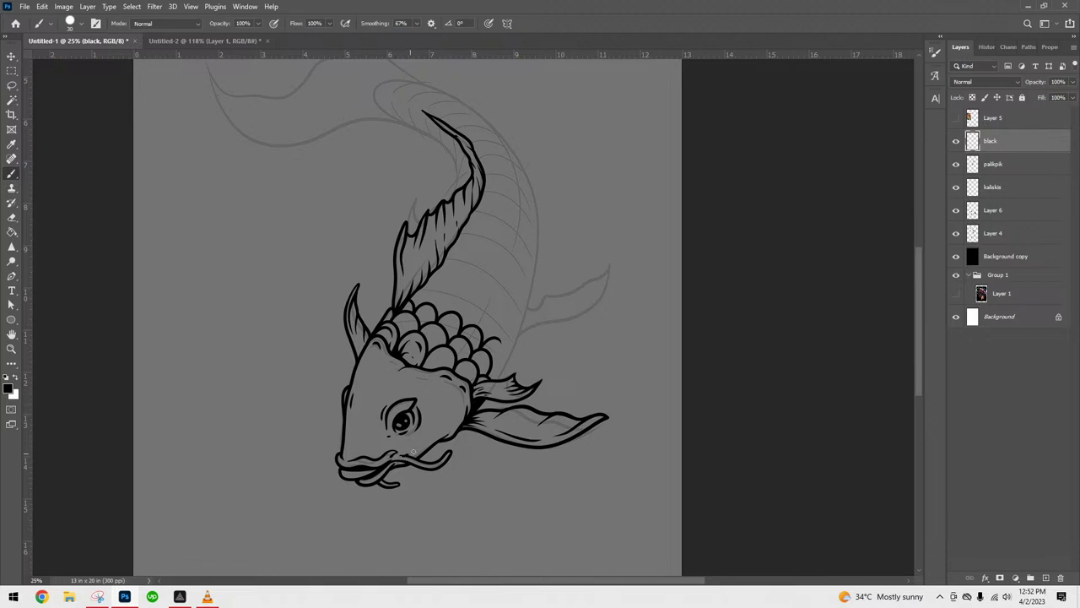
- Ink the inner contour of a crescent shadow from the mouth corner along the cheek to the top of the gill cover
{"action": "scroll", "coordinate": [444, 461], "scroll_direction": "up", "scroll_amount": 2}
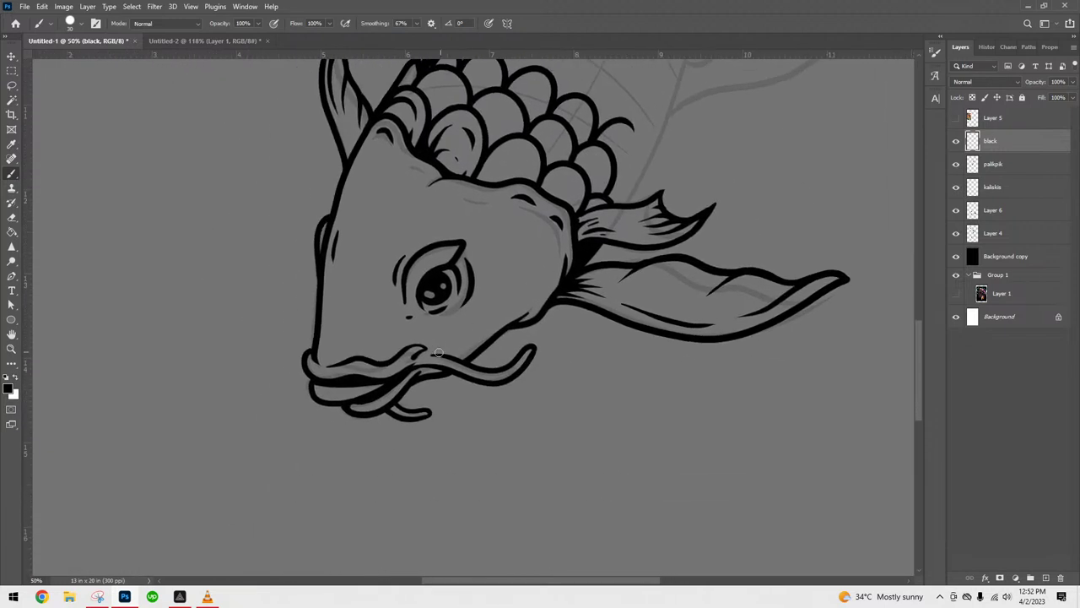
{"action": "mouse_move", "coordinate": [434, 355]}
{"action": "left_mouse_down"}
{"action": "mouse_move", "coordinate": [533, 271]}
{"action": "mouse_move", "coordinate": [532, 233]}
{"action": "mouse_move", "coordinate": [517, 208]}
{"action": "mouse_move", "coordinate": [541, 225]}
{"action": "mouse_move", "coordinate": [561, 265]}
{"action": "mouse_move", "coordinate": [498, 322]}
{"action": "left_mouse_up"}
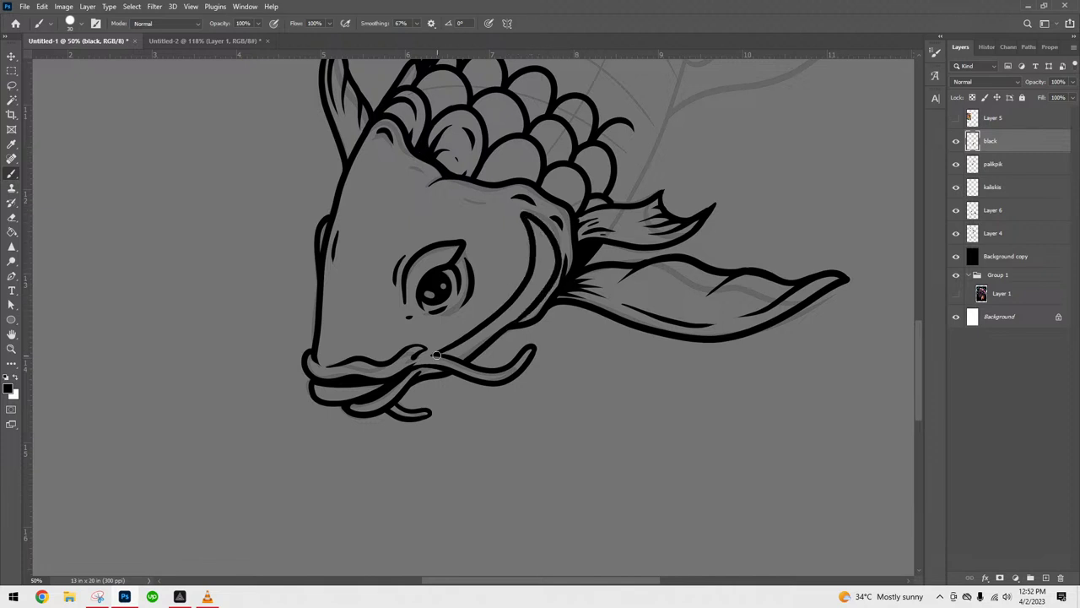
{"action": "mouse_move", "coordinate": [441, 356]}
{"action": "left_mouse_down"}
{"action": "mouse_move", "coordinate": [472, 362]}
{"action": "mouse_move", "coordinate": [494, 338]}
{"action": "mouse_move", "coordinate": [464, 357]}
{"action": "mouse_move", "coordinate": [522, 315]}
{"action": "left_mouse_up"}
- Select the enclosed crescent along the gill cover with a contiguous Magic Wand selection, expand it, fill it with black and deselect
{"action": "key", "text": "w"}
{"action": "left_click", "coordinate": [582, 262]}
{"action": "key", "text": "ctrl+d"}
{"action": "left_click", "coordinate": [353, 23]}
{"action": "left_click", "coordinate": [535, 286]}
{"action": "key", "text": "alt+s"}
{"action": "key", "text": "m"}
{"action": "key", "text": "e"}
{"action": "key", "text": "Return"}
{"action": "key", "text": "x"}
{"action": "key", "text": "ctrl+BackSpace"}
{"action": "key", "text": "ctrl+d"}
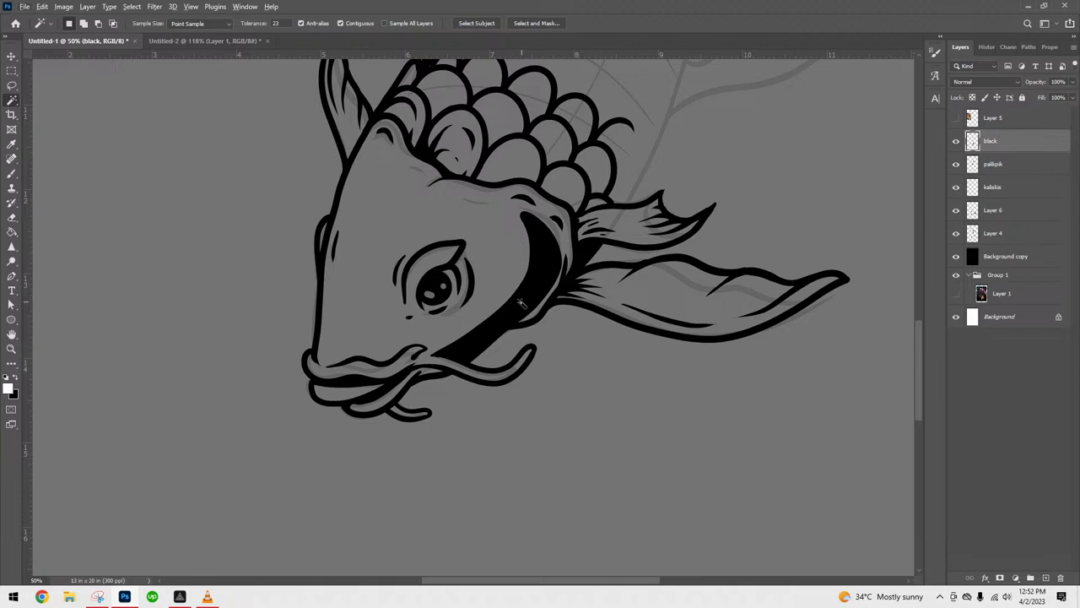
- With a size 20 black brush, ink tapered shading strokes along the gill shadow's inner edge and around the eye's outer corner
{"action": "key", "text": "b"}
{"action": "key", "text": "x"}
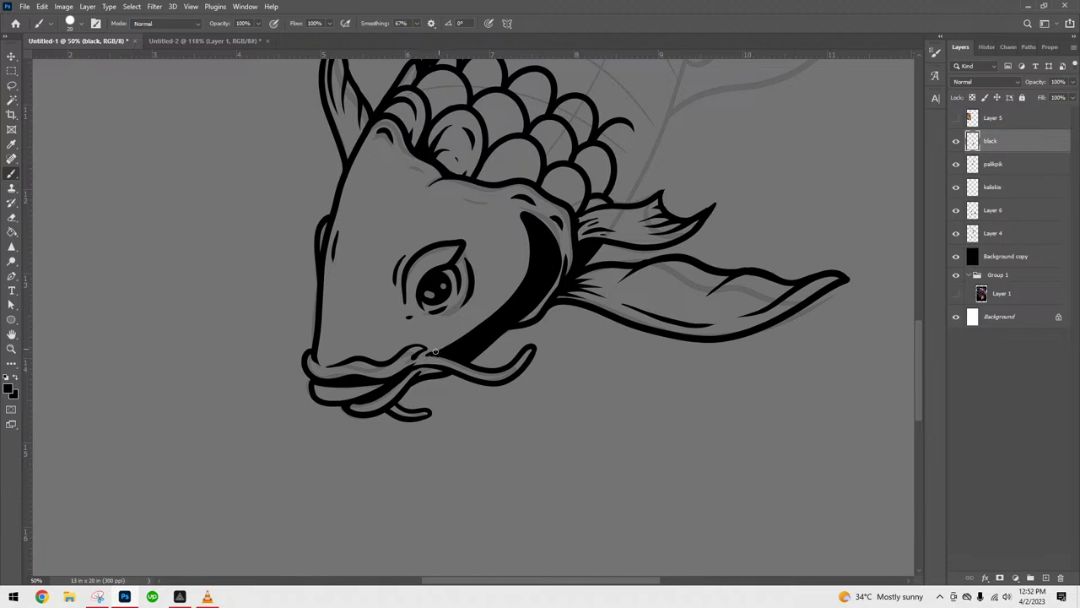
{"action": "left_click_drag", "start_coordinate": [431, 353], "coordinate": [466, 333]}
{"action": "left_click_drag", "start_coordinate": [524, 222], "coordinate": [487, 319]}
{"action": "left_click_drag", "start_coordinate": [523, 216], "coordinate": [515, 284]}
{"action": "mouse_move", "coordinate": [513, 210]}
{"action": "left_mouse_down"}
{"action": "mouse_move", "coordinate": [525, 244]}
{"action": "mouse_move", "coordinate": [510, 271]}
{"action": "left_mouse_up"}
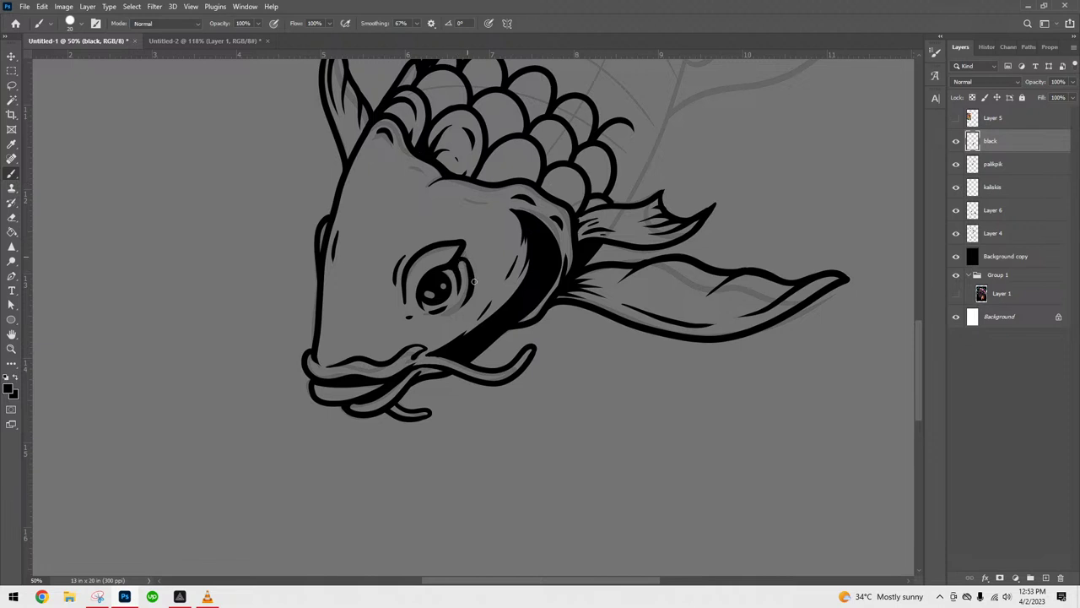
{"action": "left_click_drag", "start_coordinate": [463, 242], "coordinate": [476, 277]}
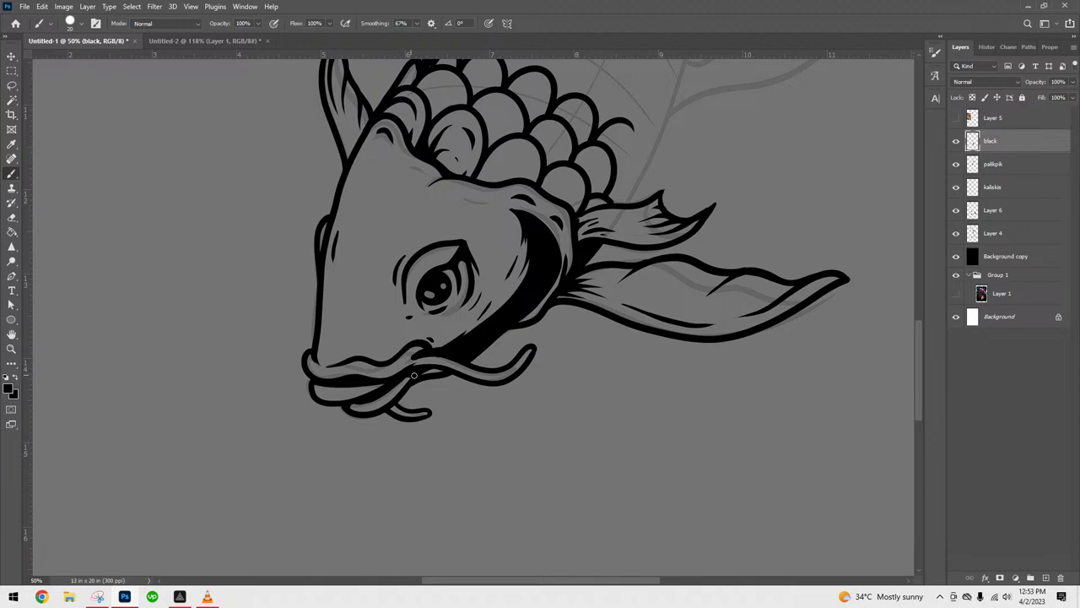
- Ink a pointed black shadow above the upper lip with small dots over it, and extend the shading along the snout's outer edge
{"action": "left_click_drag", "start_coordinate": [342, 361], "coordinate": [369, 317]}
{"action": "left_click_drag", "start_coordinate": [335, 365], "coordinate": [372, 306]}
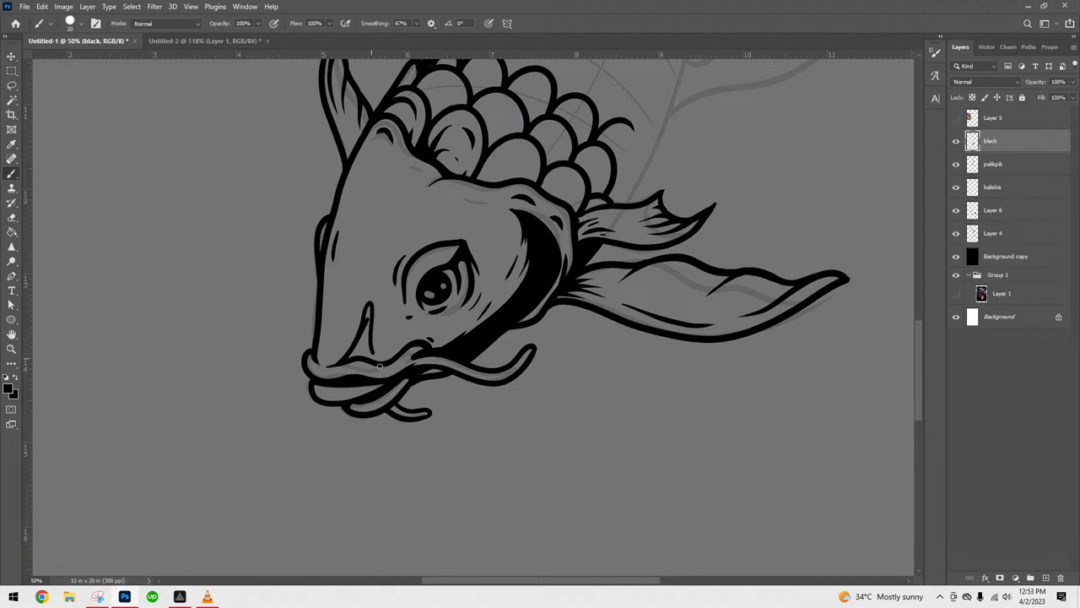
{"action": "mouse_move", "coordinate": [347, 360]}
{"action": "left_mouse_down"}
{"action": "mouse_move", "coordinate": [370, 300]}
{"action": "mouse_move", "coordinate": [372, 361]}
{"action": "mouse_move", "coordinate": [371, 308]}
{"action": "mouse_move", "coordinate": [361, 354]}
{"action": "mouse_move", "coordinate": [368, 321]}
{"action": "left_mouse_up"}
{"action": "left_click", "coordinate": [368, 296]}
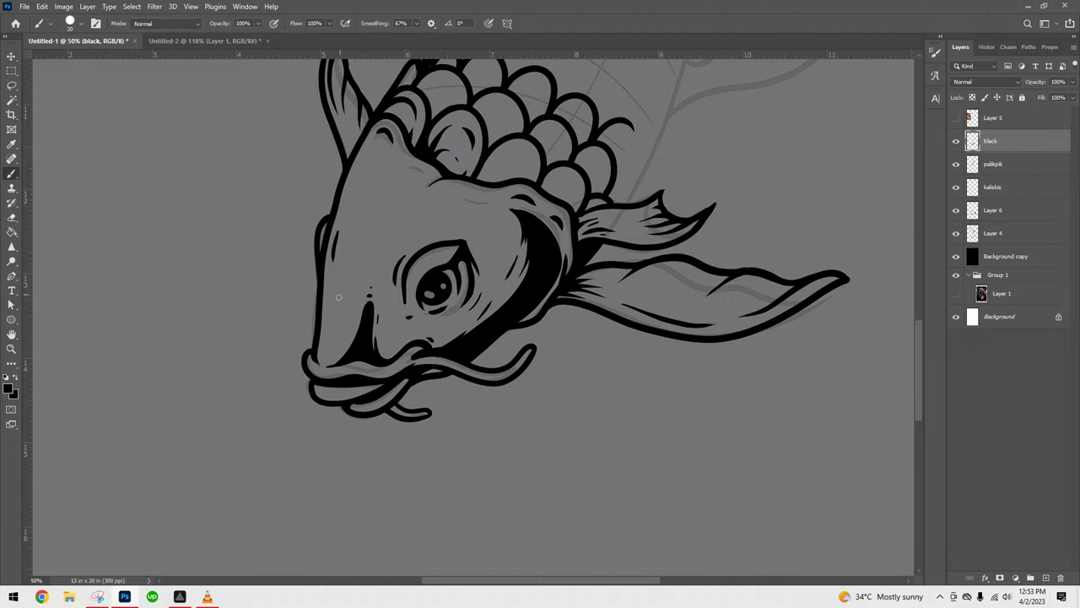
{"action": "left_click_drag", "start_coordinate": [328, 312], "coordinate": [325, 366]}
{"action": "left_click_drag", "start_coordinate": [328, 300], "coordinate": [337, 372]}
{"action": "mouse_move", "coordinate": [327, 334]}
{"action": "left_mouse_down"}
{"action": "mouse_move", "coordinate": [340, 358]}
{"action": "mouse_move", "coordinate": [353, 347]}
{"action": "left_mouse_up"}
- Ink short contour strokes just inside the head's back edge, below the first row of scales
{"action": "left_click_drag", "start_coordinate": [439, 191], "coordinate": [473, 197]}
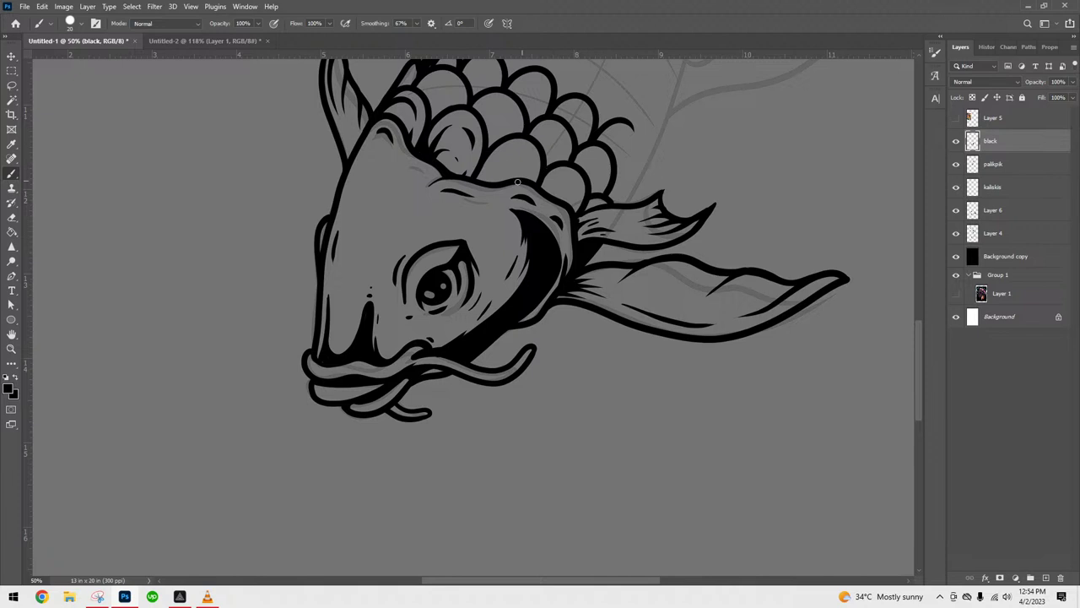
{"action": "left_click_drag", "start_coordinate": [404, 158], "coordinate": [433, 179]}
{"action": "scroll", "coordinate": [556, 422], "scroll_direction": "down", "scroll_amount": 5}
{"action": "scroll", "coordinate": [556, 429], "scroll_direction": "up", "scroll_amount": 5}
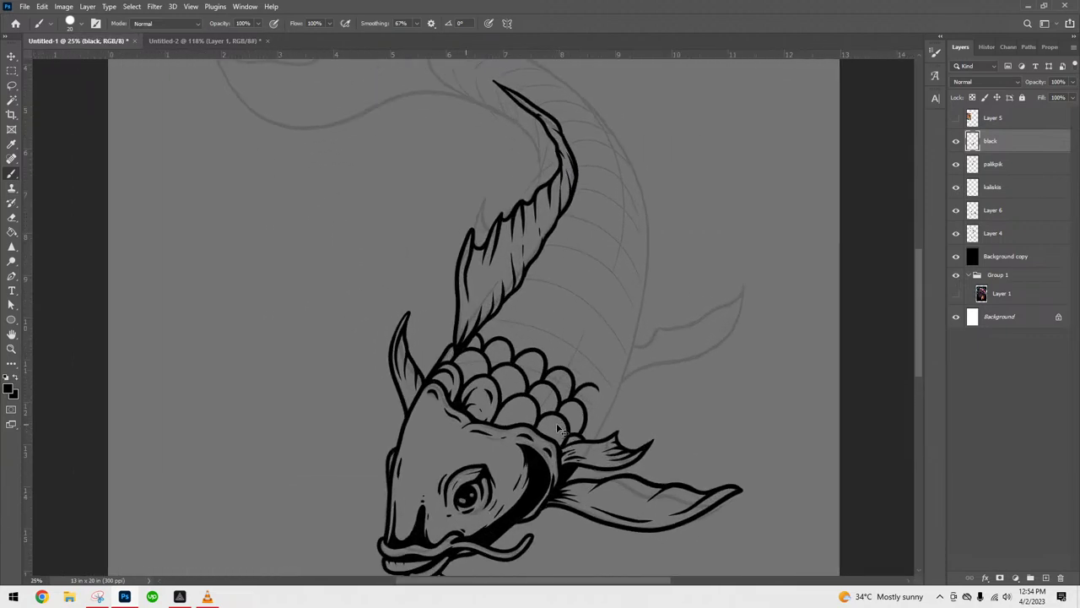
- Ink solid black shadows inside and between the scales nearest the gill cover's upper edge
{"action": "scroll", "coordinate": [759, 434], "scroll_direction": "down", "scroll_amount": 2}
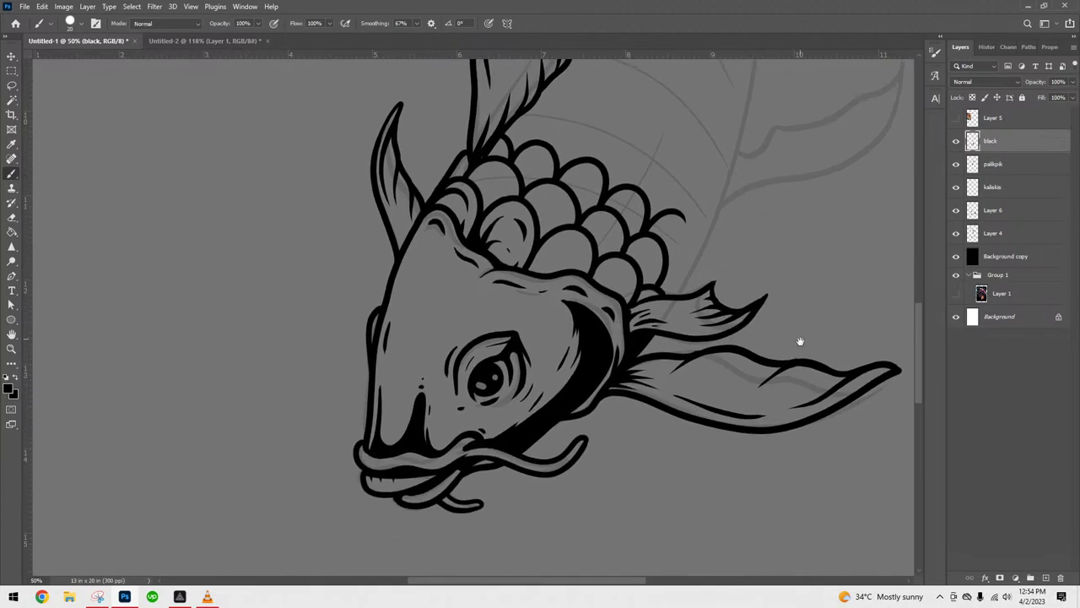
{"action": "left_click_drag", "start_coordinate": [798, 335], "coordinate": [798, 374]}
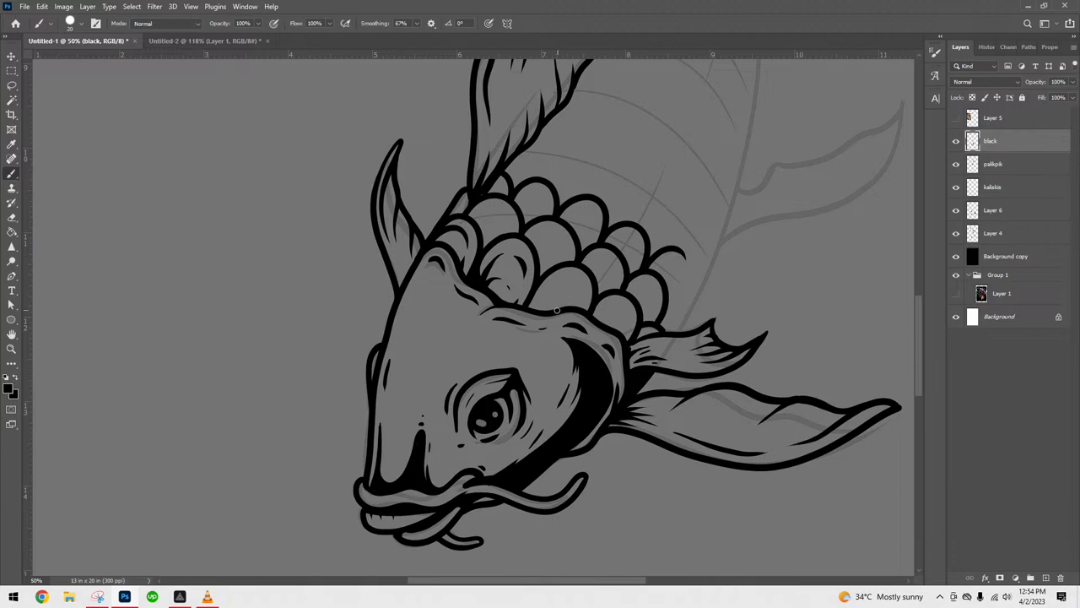
{"action": "mouse_move", "coordinate": [586, 288]}
{"action": "left_mouse_down"}
{"action": "mouse_move", "coordinate": [582, 319]}
{"action": "mouse_move", "coordinate": [579, 273]}
{"action": "left_mouse_up"}
{"action": "mouse_move", "coordinate": [580, 288]}
{"action": "left_mouse_down"}
{"action": "mouse_move", "coordinate": [574, 314]}
{"action": "mouse_move", "coordinate": [580, 274]}
{"action": "mouse_move", "coordinate": [589, 289]}
{"action": "mouse_move", "coordinate": [578, 303]}
{"action": "mouse_move", "coordinate": [601, 249]}
{"action": "mouse_move", "coordinate": [622, 314]}
{"action": "mouse_move", "coordinate": [613, 325]}
{"action": "mouse_move", "coordinate": [621, 304]}
{"action": "mouse_move", "coordinate": [628, 318]}
{"action": "mouse_move", "coordinate": [617, 344]}
{"action": "mouse_move", "coordinate": [622, 305]}
{"action": "mouse_move", "coordinate": [631, 314]}
{"action": "mouse_move", "coordinate": [612, 357]}
{"action": "mouse_move", "coordinate": [622, 306]}
{"action": "mouse_move", "coordinate": [611, 346]}
{"action": "mouse_move", "coordinate": [632, 304]}
{"action": "left_mouse_up"}
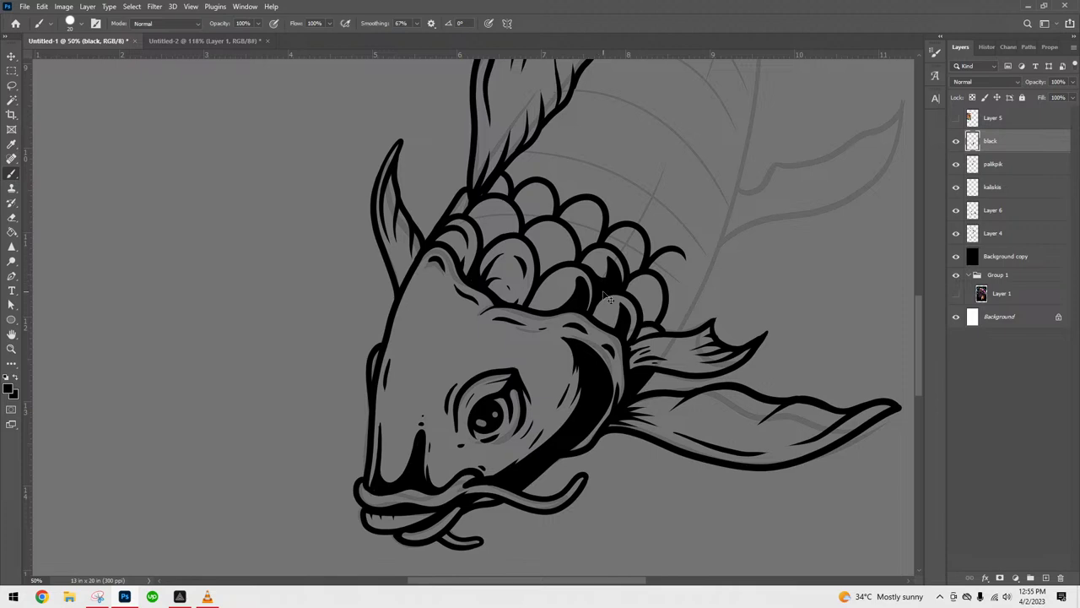
- Ink the body's outer edge from the tail base to the small fin, plus a second line just inside it that tapers into it
{"action": "key", "text": "ctrl+minus"}
{"action": "key", "text": "ctrl+minus"}
{"action": "key", "text": "ctrl+minus"}
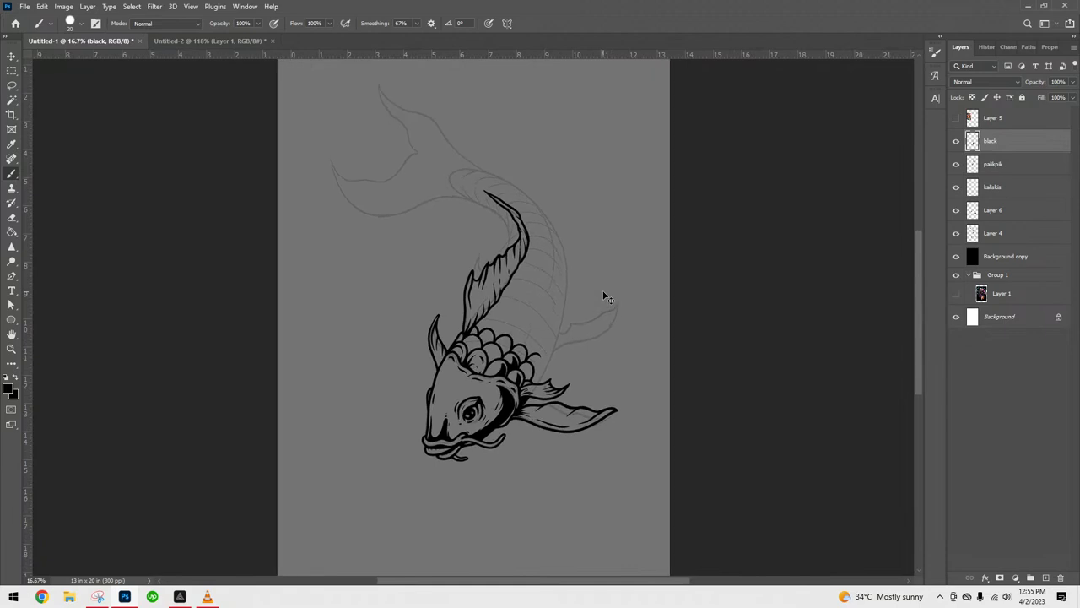
{"action": "key", "text": "ctrl+plus"}
{"action": "key", "text": "ctrl+minus"}
{"action": "key", "text": "ctrl+plus"}
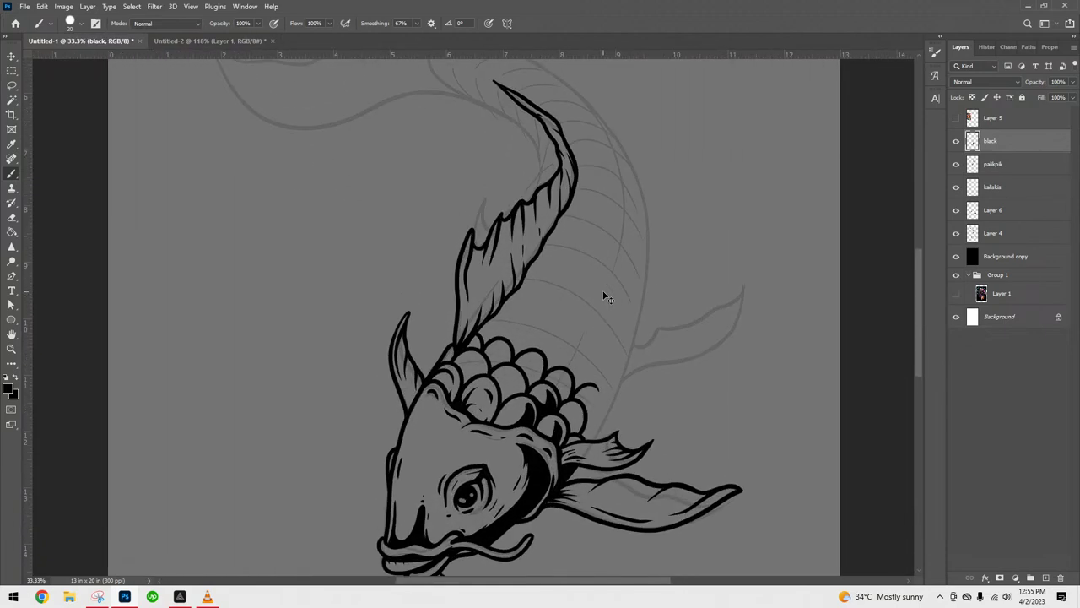
{"action": "mouse_move", "coordinate": [691, 295]}
{"action": "left_mouse_down"}
{"action": "mouse_move", "coordinate": [692, 265]}
{"action": "mouse_move", "coordinate": [678, 300]}
{"action": "left_mouse_up"}
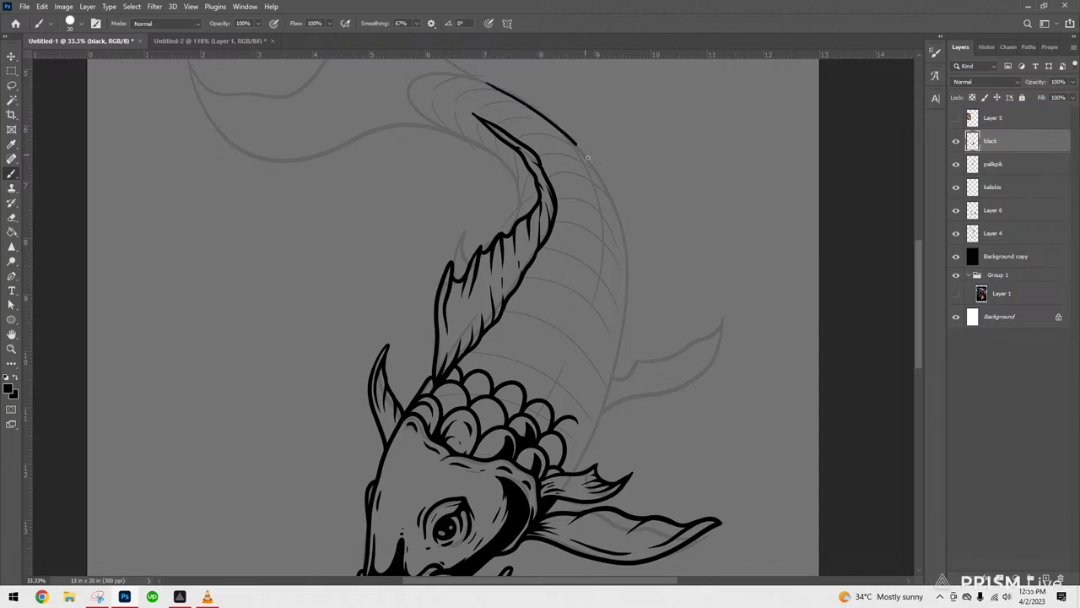
{"action": "left_click_drag", "start_coordinate": [620, 222], "coordinate": [628, 255]}
{"action": "left_click_drag", "start_coordinate": [622, 341], "coordinate": [573, 478]}
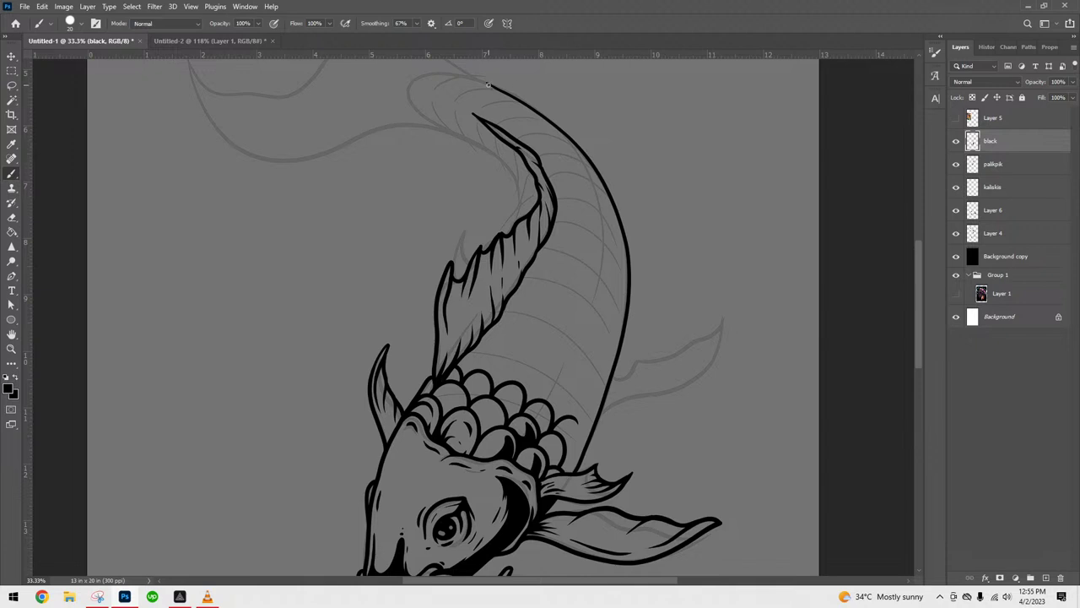
{"action": "mouse_move", "coordinate": [545, 122]}
{"action": "left_mouse_down"}
{"action": "mouse_move", "coordinate": [584, 172]}
{"action": "mouse_move", "coordinate": [606, 241]}
{"action": "mouse_move", "coordinate": [604, 321]}
{"action": "mouse_move", "coordinate": [584, 400]}
{"action": "left_mouse_up"}
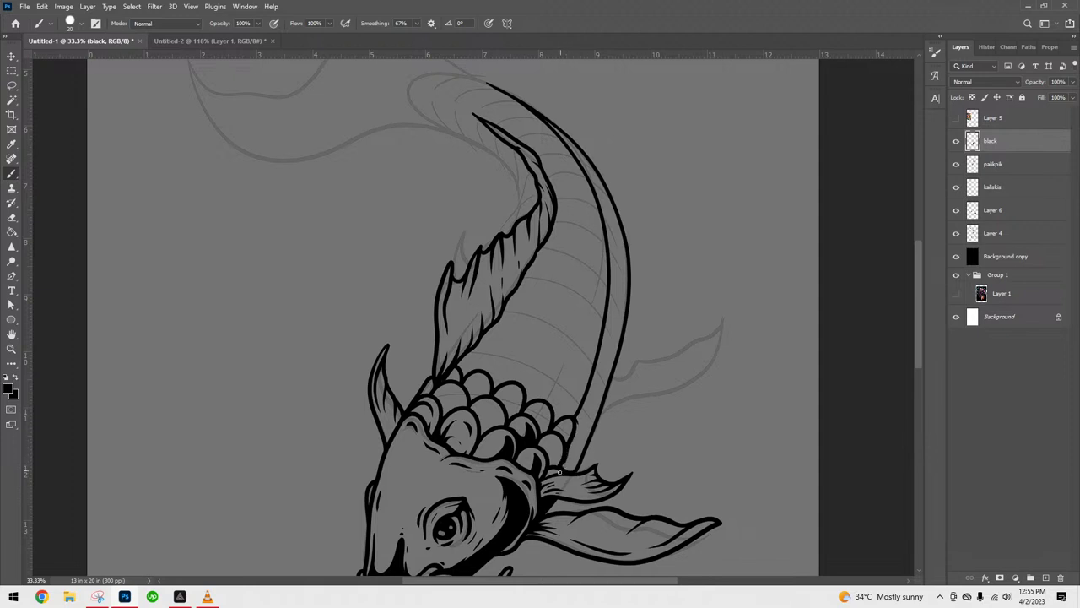
- Select the strip between the body's two outer edge lines, expand the selection by 5 pixels and fill it with black
{"action": "key", "text": "w"}
{"action": "left_click", "coordinate": [584, 434]}
{"action": "key", "text": "alt+s"}
{"action": "key", "text": "m"}
{"action": "key", "text": "e"}
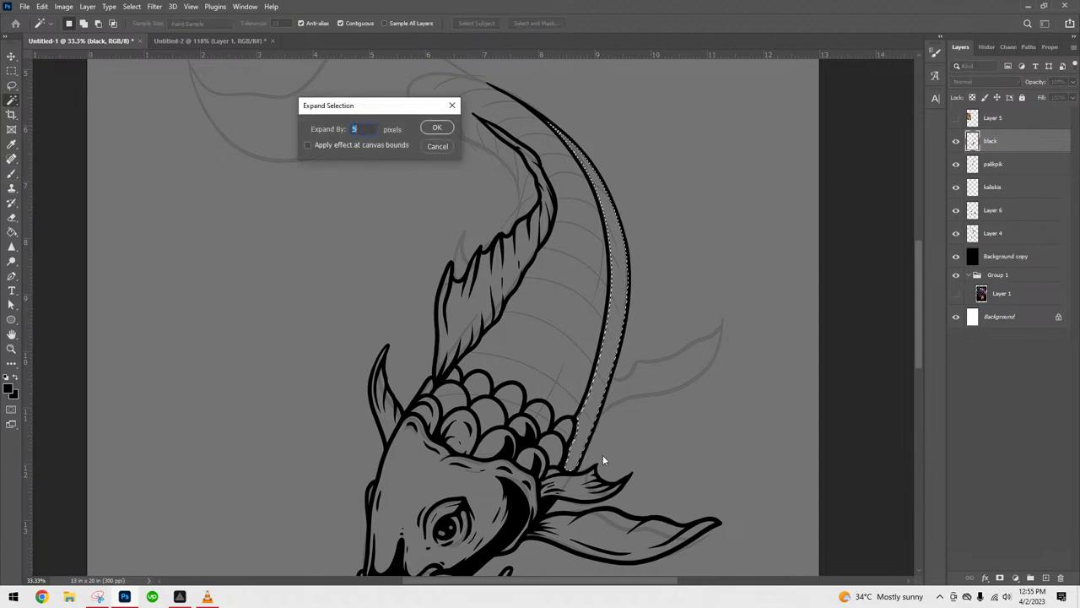
{"action": "key", "text": "Return"}
{"action": "key", "text": "alt+BackSpace"}
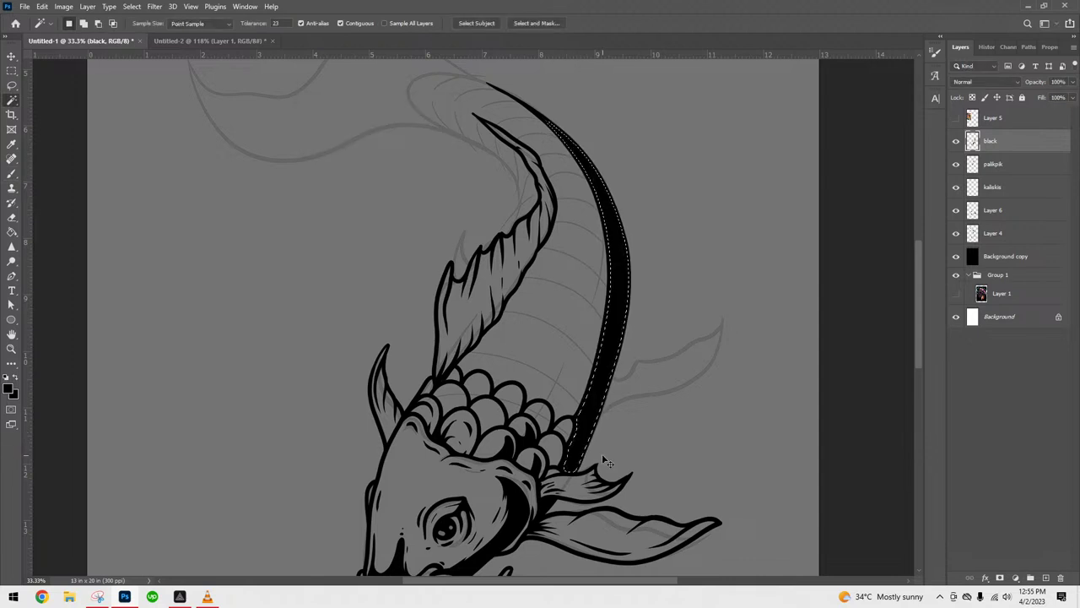
{"action": "key", "text": "ctrl+d"}
- Ink a curved line inside the black body strip, running from its upper middle down to the row of scales
{"action": "key", "text": "ctrl+minus"}
{"action": "key", "text": "ctrl+minus"}
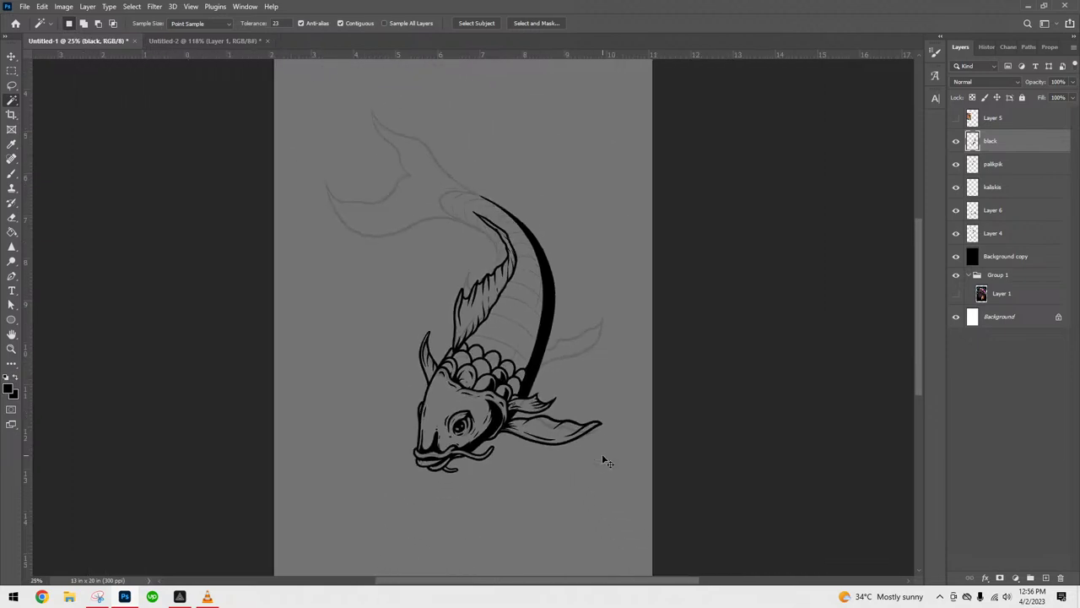
{"action": "key", "text": "ctrl+plus"}
{"action": "key", "text": "ctrl+plus"}
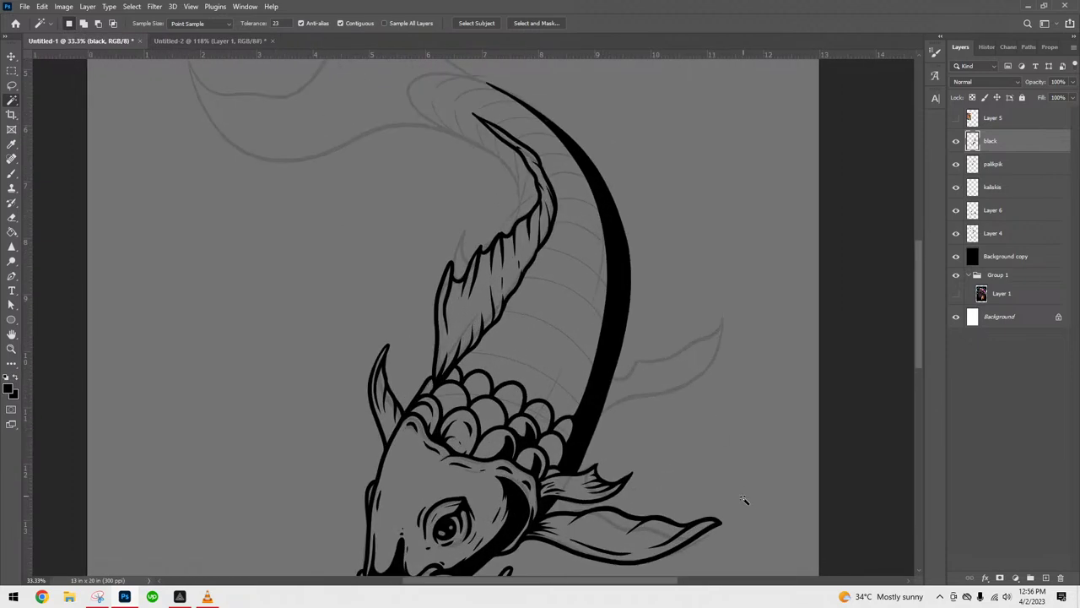
{"action": "key", "text": "ctrl+minus"}
{"action": "key", "text": "ctrl+plus"}
{"action": "key", "text": "ctrl+plus"}
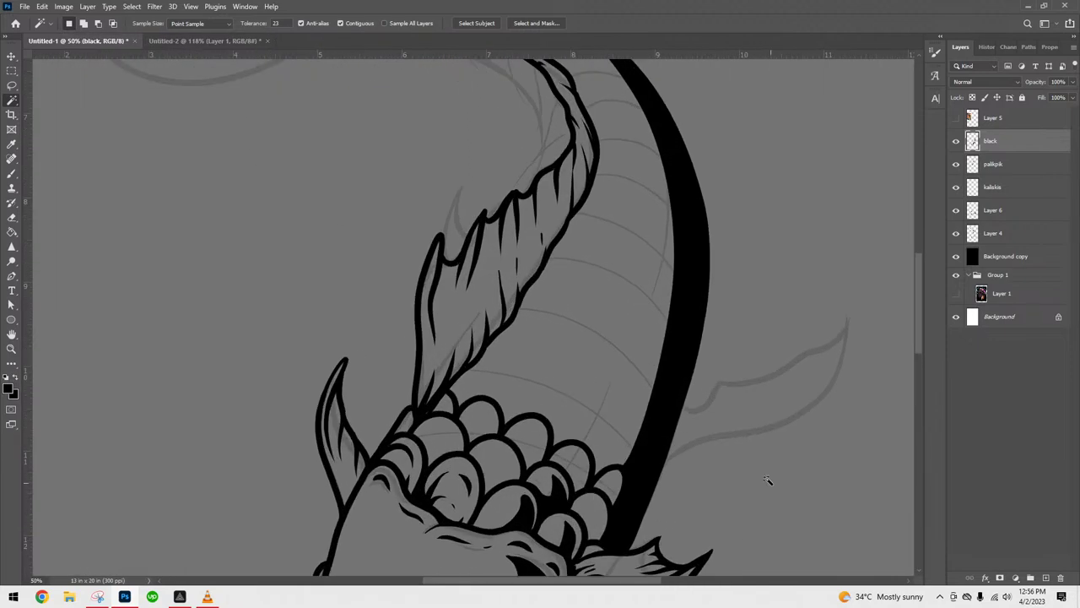
{"action": "key", "text": "ctrl+minus"}
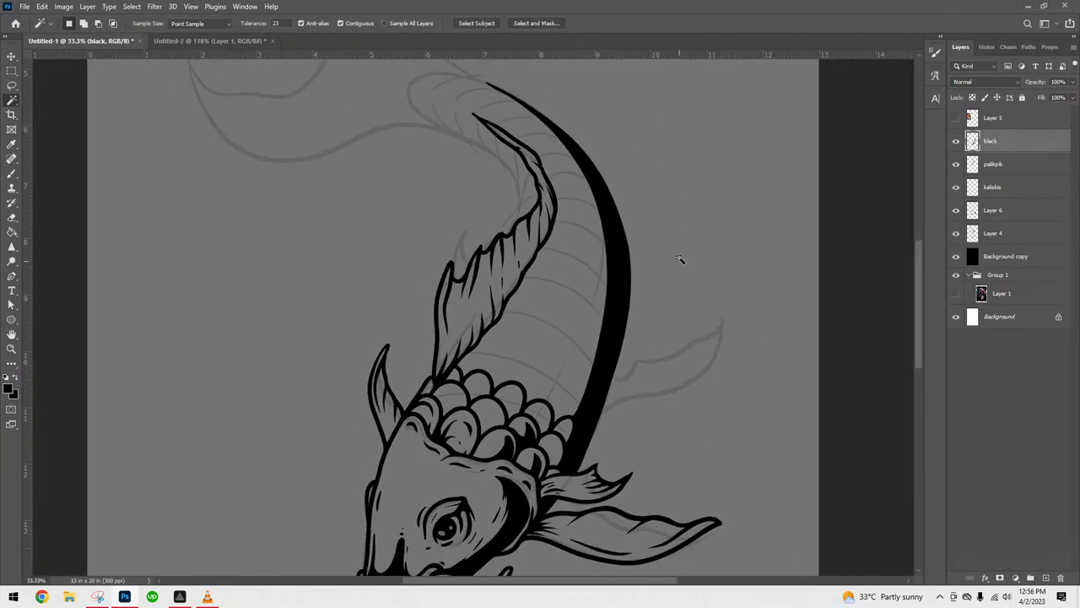
{"action": "key", "text": "b"}
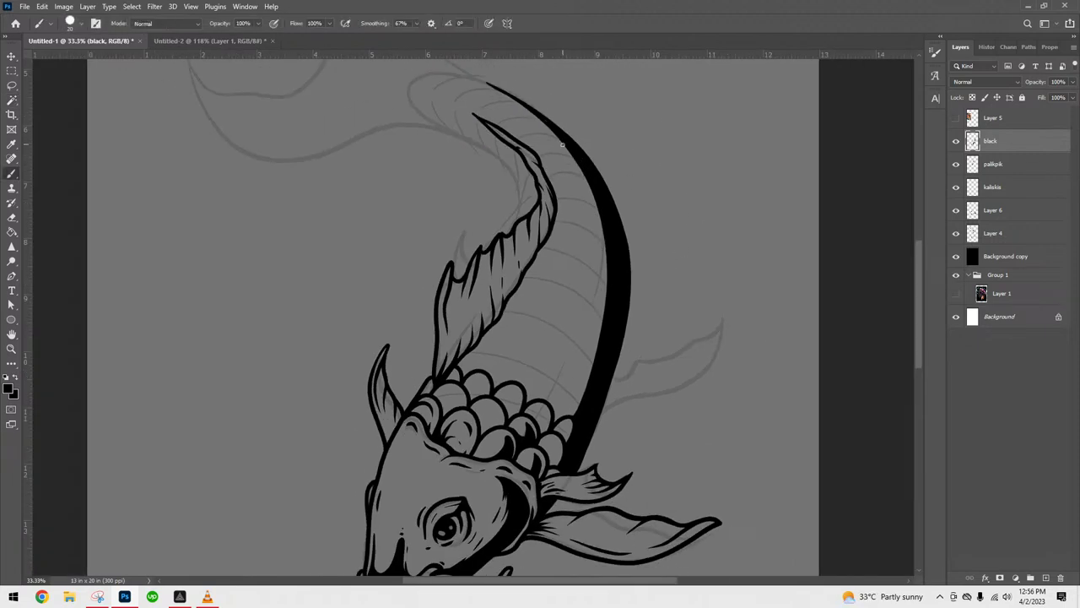
{"action": "mouse_move", "coordinate": [573, 155]}
{"action": "left_mouse_down"}
{"action": "mouse_move", "coordinate": [600, 227]}
{"action": "mouse_move", "coordinate": [597, 289]}
{"action": "mouse_move", "coordinate": [550, 410]}
{"action": "left_mouse_up"}
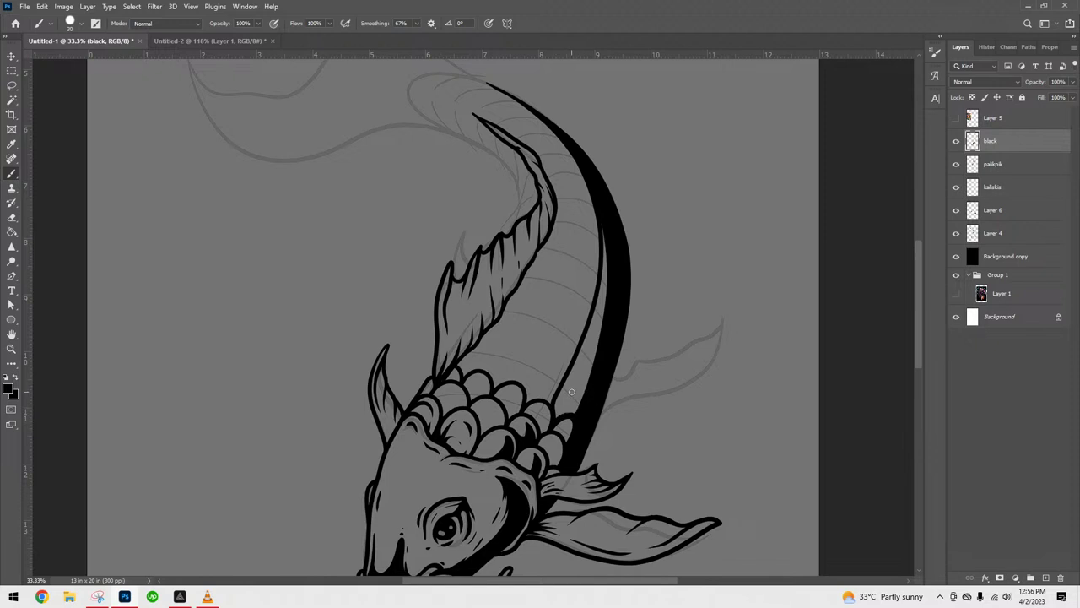
- Select the area between the new curve and the black strip, expand the selection and fill it with black
{"action": "key", "text": "w"}
{"action": "left_click", "coordinate": [574, 379]}
{"action": "key", "text": "alt+s"}
{"action": "key", "text": "m"}
{"action": "key", "text": "e"}
{"action": "key", "text": "Return"}
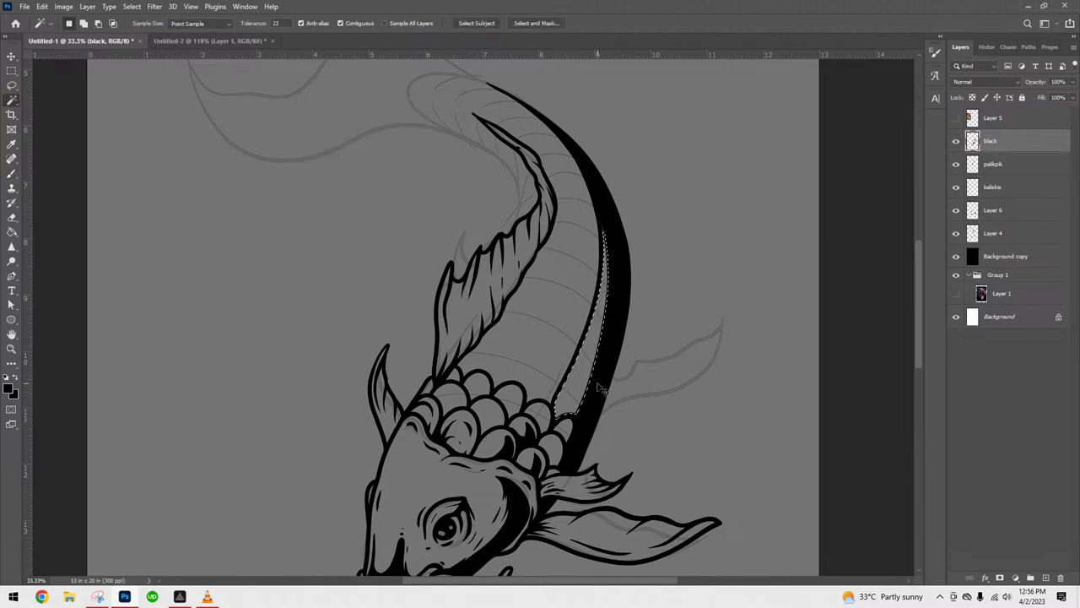
{"action": "key", "text": "alt+BackSpace"}
{"action": "key", "text": "ctrl+d"}
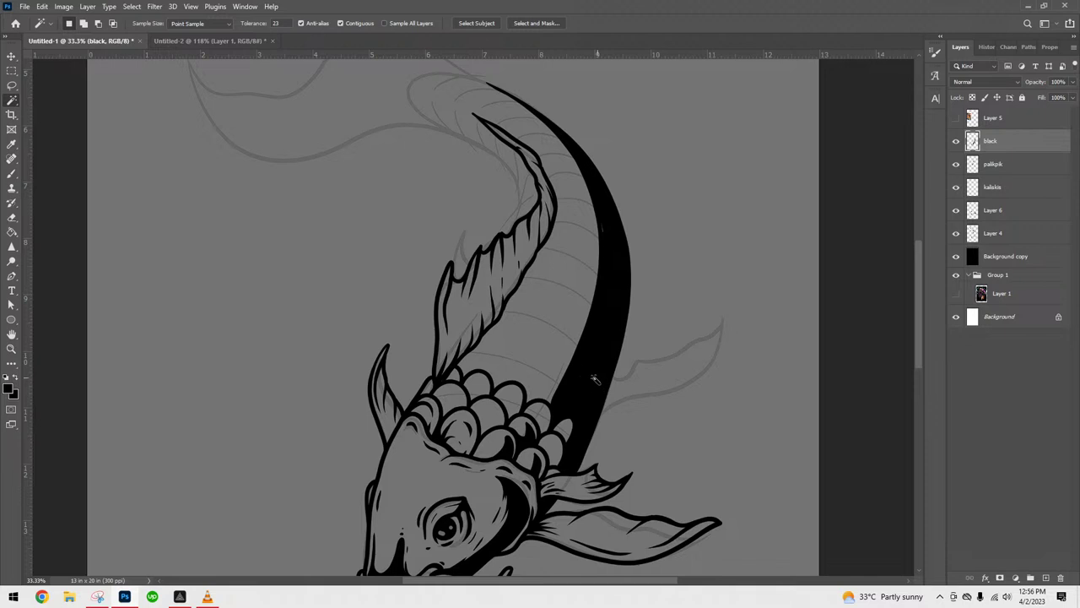
- Examine the head and body artwork, and check the koi photos in the Untitled-2 reference document
{"action": "key", "text": "b"}
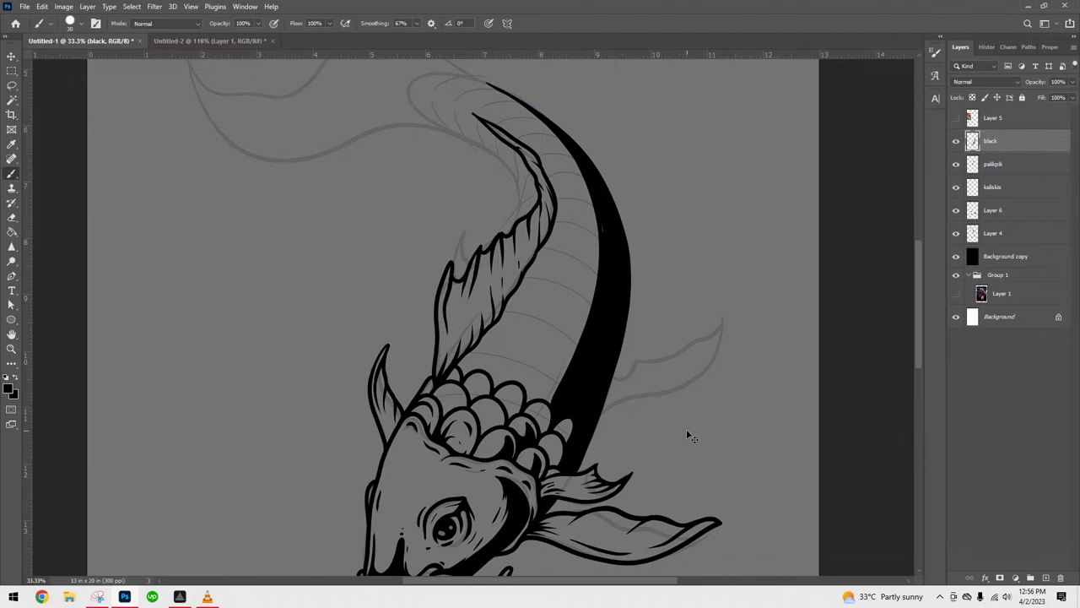
{"action": "scroll", "coordinate": [688, 434], "scroll_direction": "up", "scroll_amount": 2}
{"action": "scroll", "coordinate": [688, 435], "scroll_direction": "down", "scroll_amount": 4}
{"action": "scroll", "coordinate": [687, 435], "scroll_direction": "down", "scroll_amount": 1}
{"action": "scroll", "coordinate": [687, 434], "scroll_direction": "up", "scroll_amount": 3}
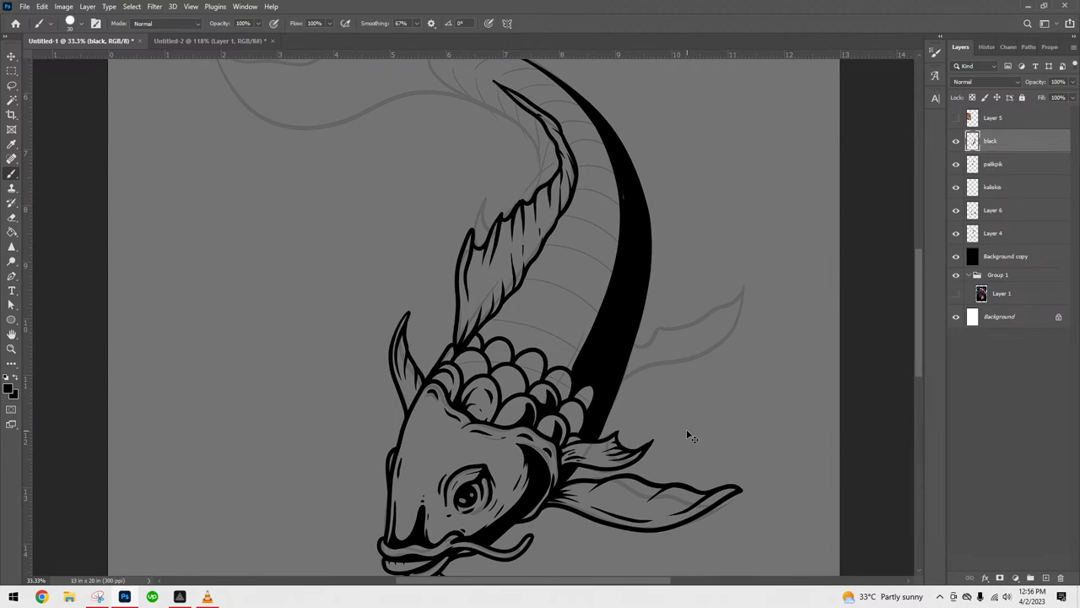
{"action": "scroll", "coordinate": [686, 429], "scroll_direction": "down", "scroll_amount": 2}
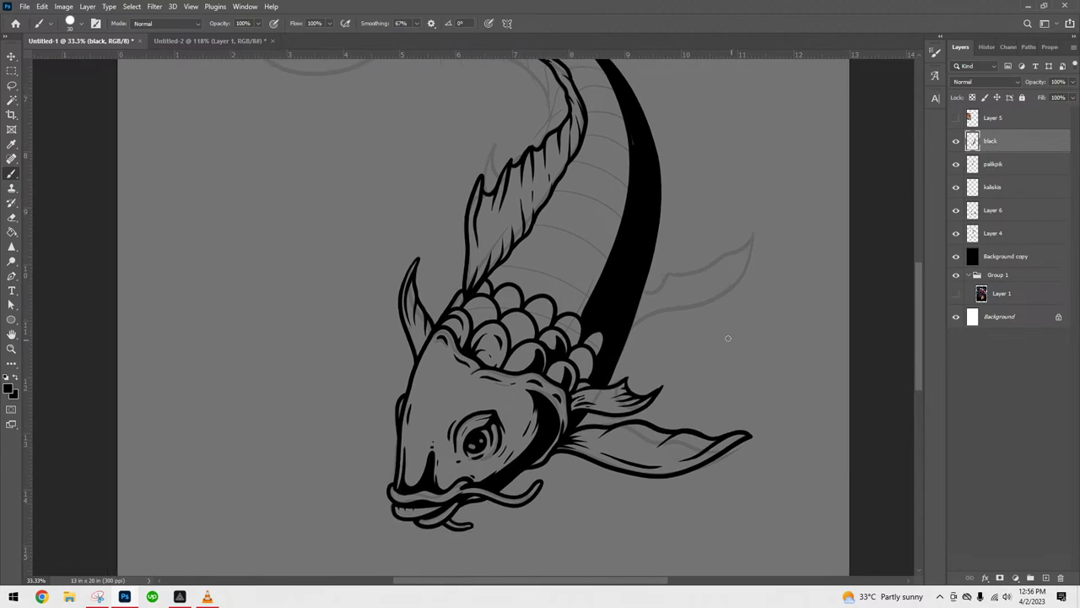
{"action": "left_click", "coordinate": [212, 40]}
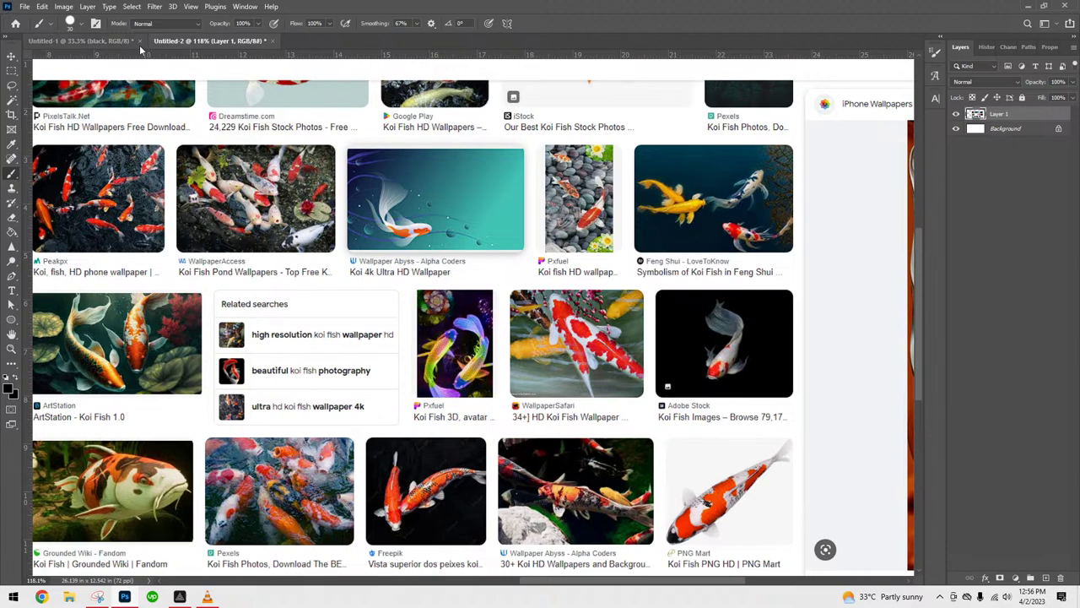
{"action": "left_click", "coordinate": [127, 42]}
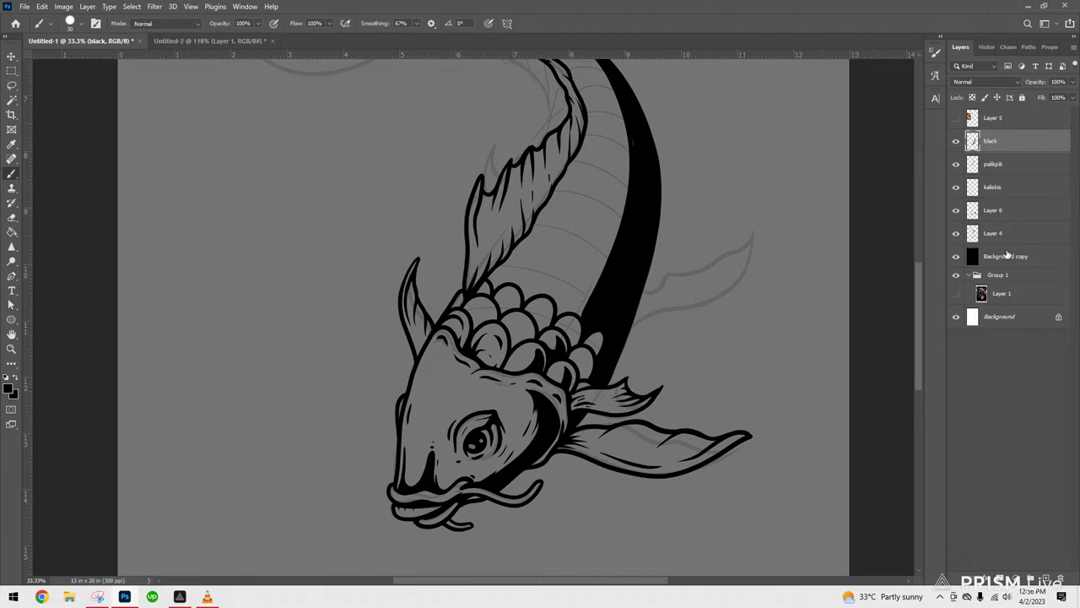
- Add a new layer directly above Background copy and name it PATTERN
{"action": "left_click", "coordinate": [1006, 257]}
{"action": "left_click", "coordinate": [1044, 577]}
{"action": "double_click", "coordinate": [994, 257]}
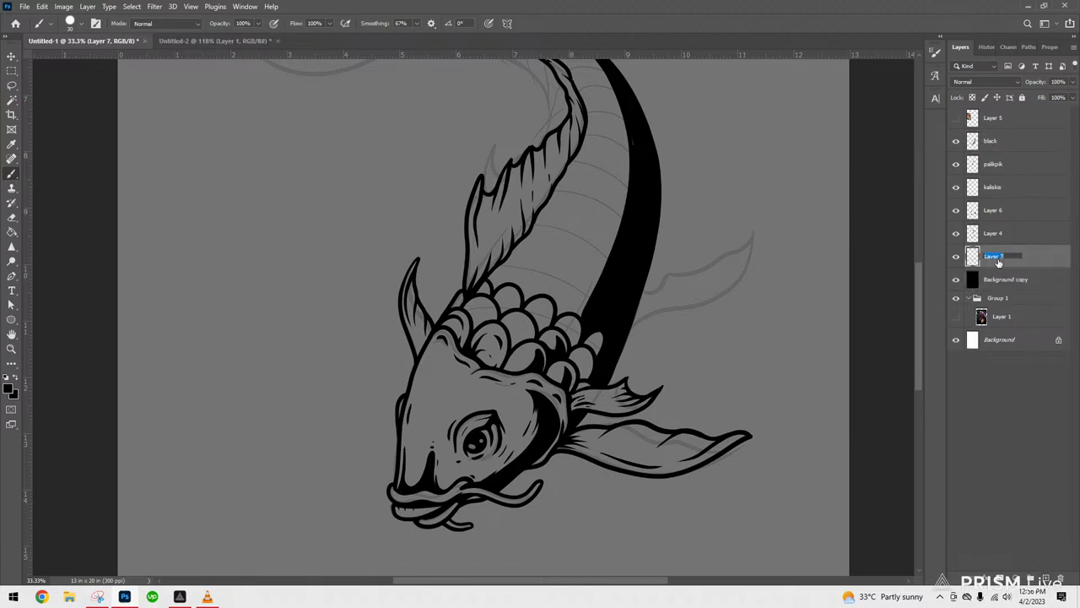
{"action": "type", "text": "PATTERN"}
{"action": "key", "text": "Return"}
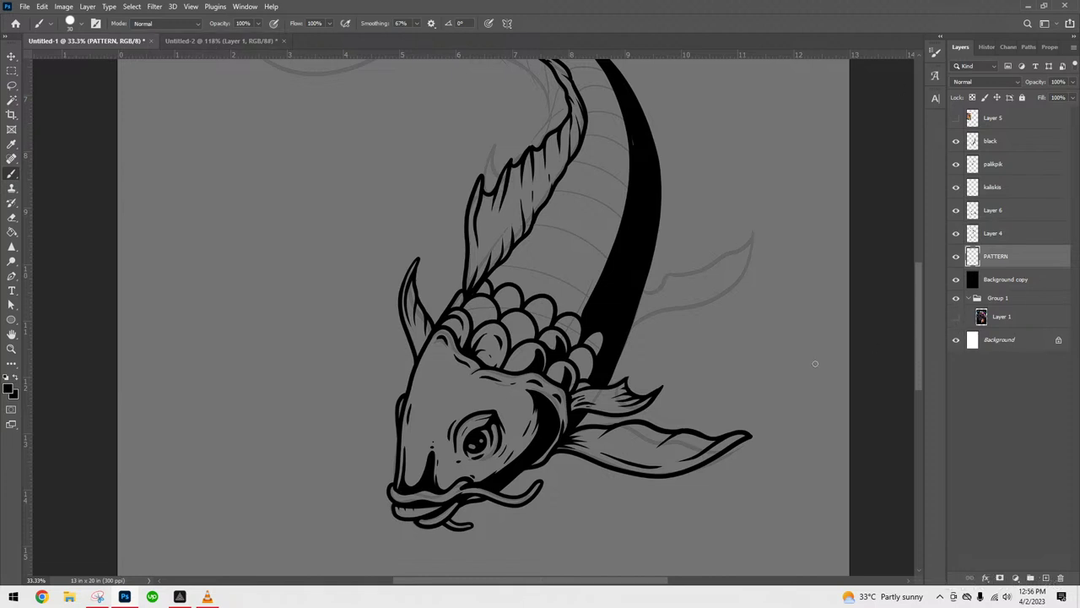
- Choose a bright purple colour, lasso a rounded blotch on the koi's forehead above the eye and fill it with purple
{"action": "left_click", "coordinate": [9, 386]}
{"action": "left_click", "coordinate": [881, 411]}
{"action": "left_click", "coordinate": [831, 410]}
{"action": "left_click", "coordinate": [980, 368]}
{"action": "key", "text": "l"}
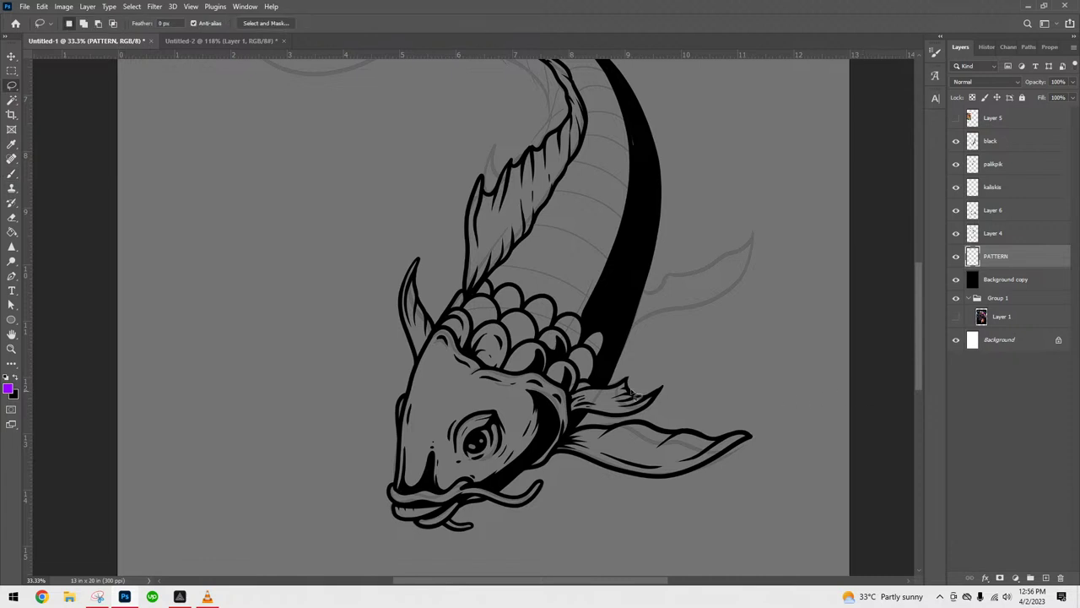
{"action": "mouse_move", "coordinate": [448, 384]}
{"action": "left_mouse_down"}
{"action": "mouse_move", "coordinate": [428, 385]}
{"action": "mouse_move", "coordinate": [426, 431]}
{"action": "mouse_move", "coordinate": [476, 408]}
{"action": "mouse_move", "coordinate": [477, 390]}
{"action": "mouse_move", "coordinate": [451, 373]}
{"action": "left_mouse_up"}
{"action": "key", "text": "x"}
{"action": "key", "text": "ctrl+BackSpace"}
{"action": "key", "text": "ctrl+d"}
- Add a purple Color Overlay effect to the PATTERN layer
{"action": "right_click", "coordinate": [1016, 258]}
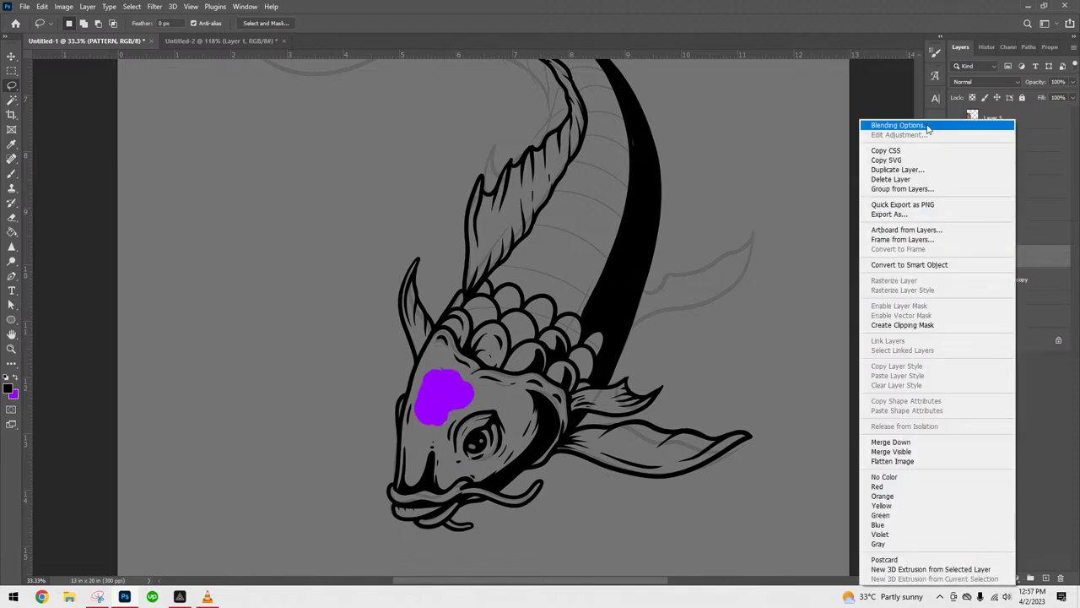
{"action": "left_click", "coordinate": [903, 126]}
{"action": "left_click", "coordinate": [668, 347]}
{"action": "left_click", "coordinate": [906, 237]}
{"action": "key", "text": "Return"}
{"action": "left_click", "coordinate": [1033, 216]}
- Set the Background copy layer's opacity to 75% and collapse the PATTERN layer's effects
{"action": "left_click", "coordinate": [1004, 300]}
{"action": "left_click", "coordinate": [1072, 82]}
{"action": "left_click_drag", "start_coordinate": [1063, 98], "coordinate": [1059, 98]}
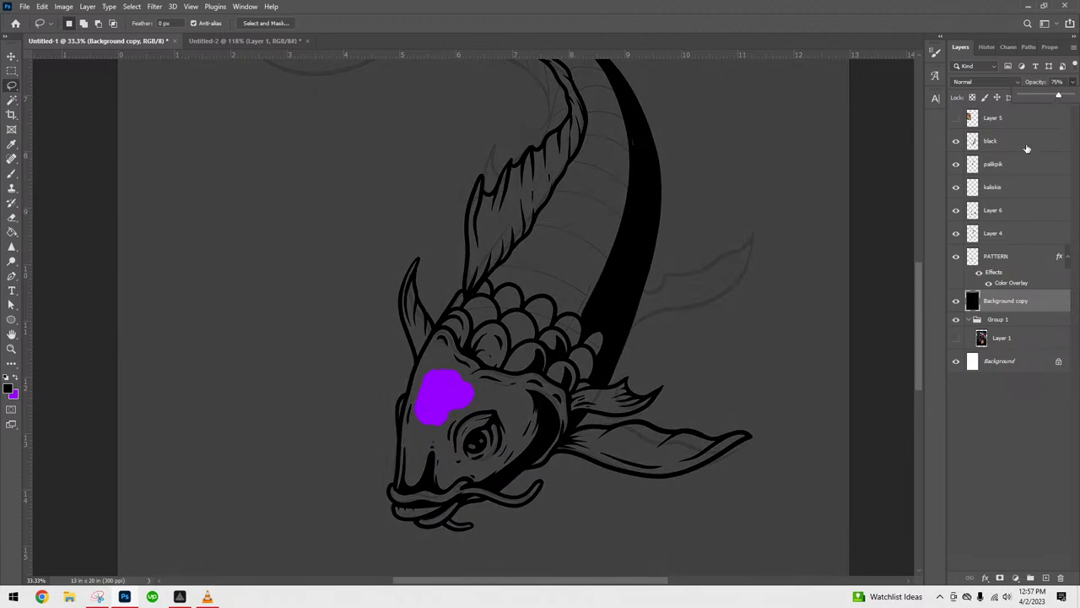
{"action": "left_click", "coordinate": [1068, 256]}
- On the PATTERN layer, lasso and fill a small spot beside the forehead blotch and a larger patch on the back beside the dorsal fin
{"action": "left_click", "coordinate": [1027, 257]}
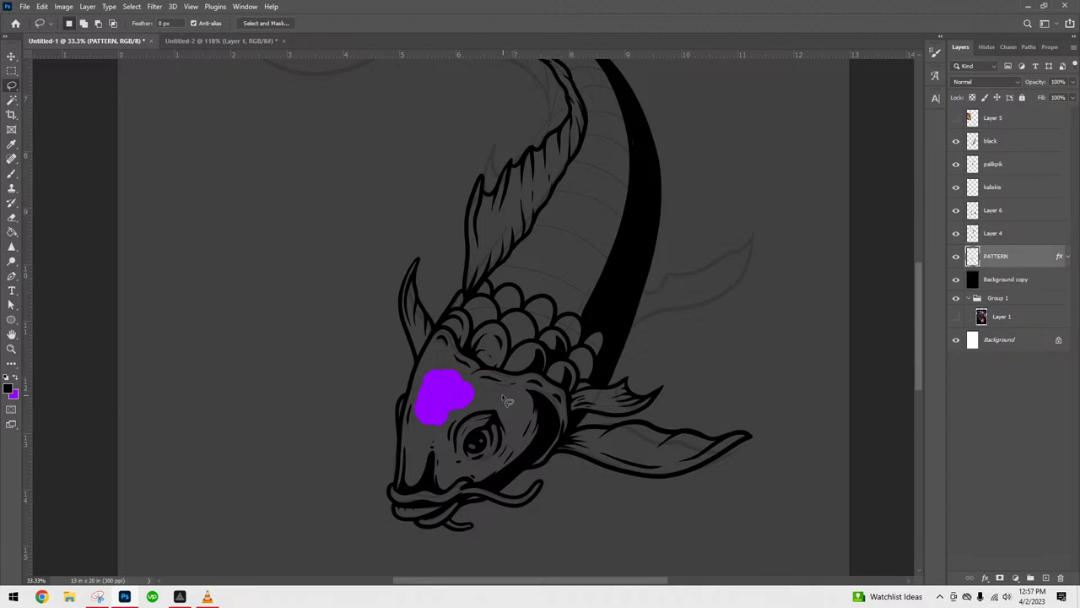
{"action": "mouse_move", "coordinate": [485, 395]}
{"action": "left_mouse_down"}
{"action": "mouse_move", "coordinate": [483, 405]}
{"action": "mouse_move", "coordinate": [495, 390]}
{"action": "mouse_move", "coordinate": [486, 393]}
{"action": "left_mouse_up"}
{"action": "key", "text": "alt+BackSpace"}
{"action": "mouse_move", "coordinate": [709, 338]}
{"action": "left_mouse_down"}
{"action": "mouse_move", "coordinate": [760, 398]}
{"action": "mouse_move", "coordinate": [879, 304]}
{"action": "mouse_move", "coordinate": [878, 342]}
{"action": "left_mouse_up"}
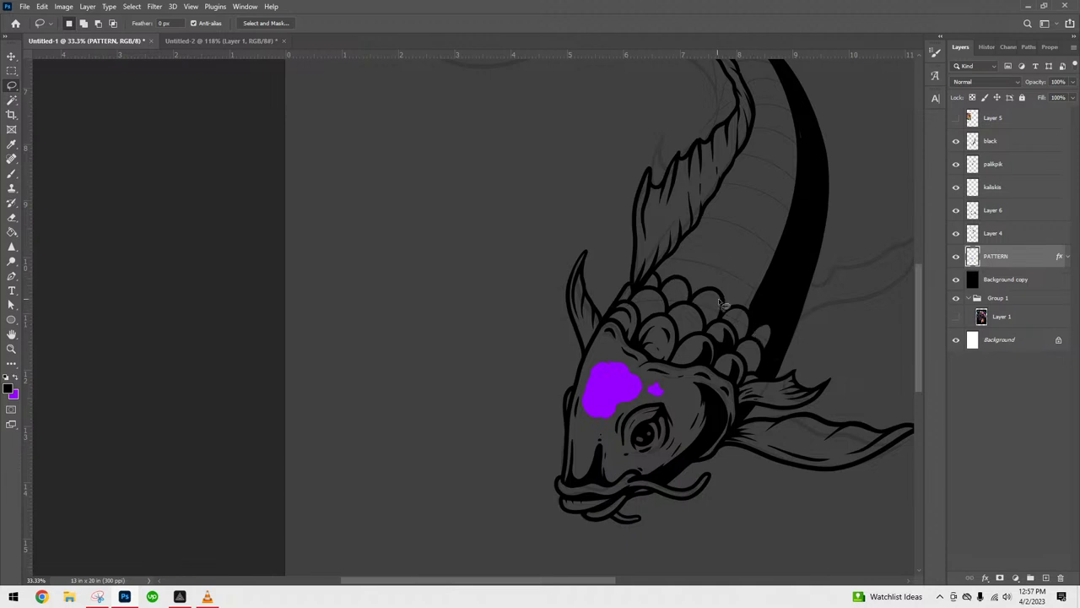
{"action": "mouse_move", "coordinate": [670, 258]}
{"action": "left_mouse_down"}
{"action": "mouse_move", "coordinate": [718, 273]}
{"action": "mouse_move", "coordinate": [731, 265]}
{"action": "mouse_move", "coordinate": [707, 239]}
{"action": "mouse_move", "coordinate": [682, 253]}
{"action": "mouse_move", "coordinate": [685, 240]}
{"action": "left_mouse_up"}
{"action": "key", "text": "ctrl+BackSpace"}
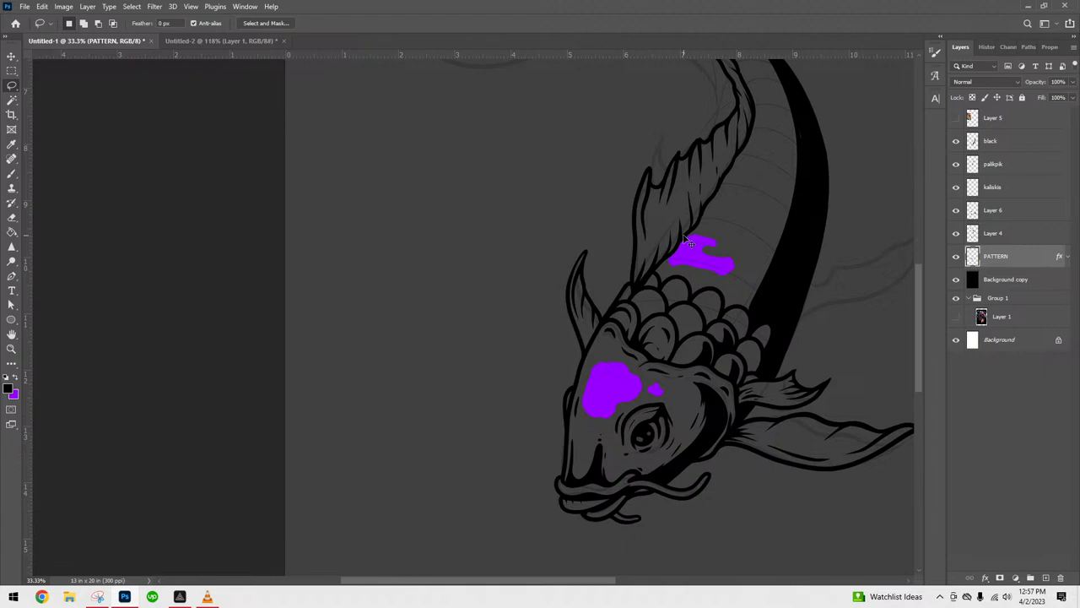
- Check the whole koi against the skull artwork by showing Layer 1 briefly and hiding it again
{"action": "scroll", "coordinate": [685, 240], "scroll_direction": "down", "scroll_amount": 4}
{"action": "scroll", "coordinate": [685, 240], "scroll_direction": "up", "scroll_amount": 3}
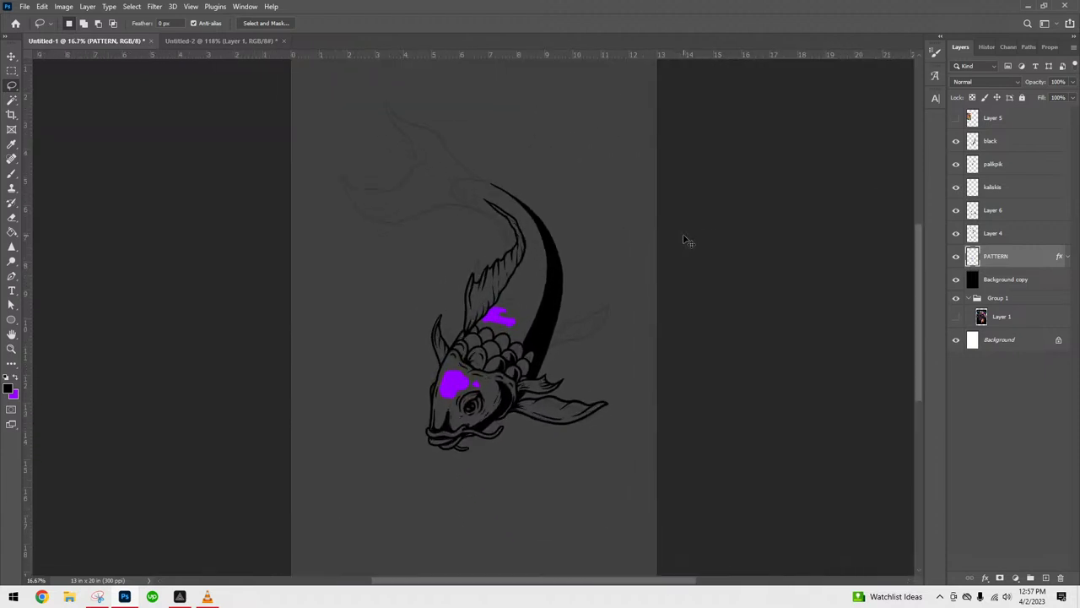
{"action": "scroll", "coordinate": [685, 240], "scroll_direction": "up", "scroll_amount": 1}
{"action": "left_click", "coordinate": [956, 317]}
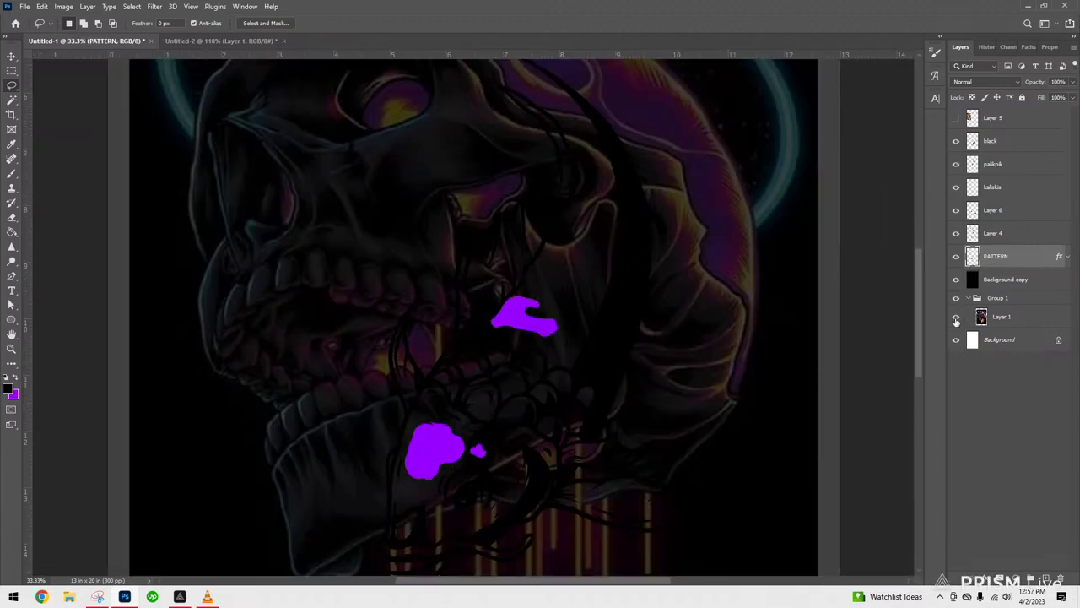
{"action": "left_click", "coordinate": [956, 318]}
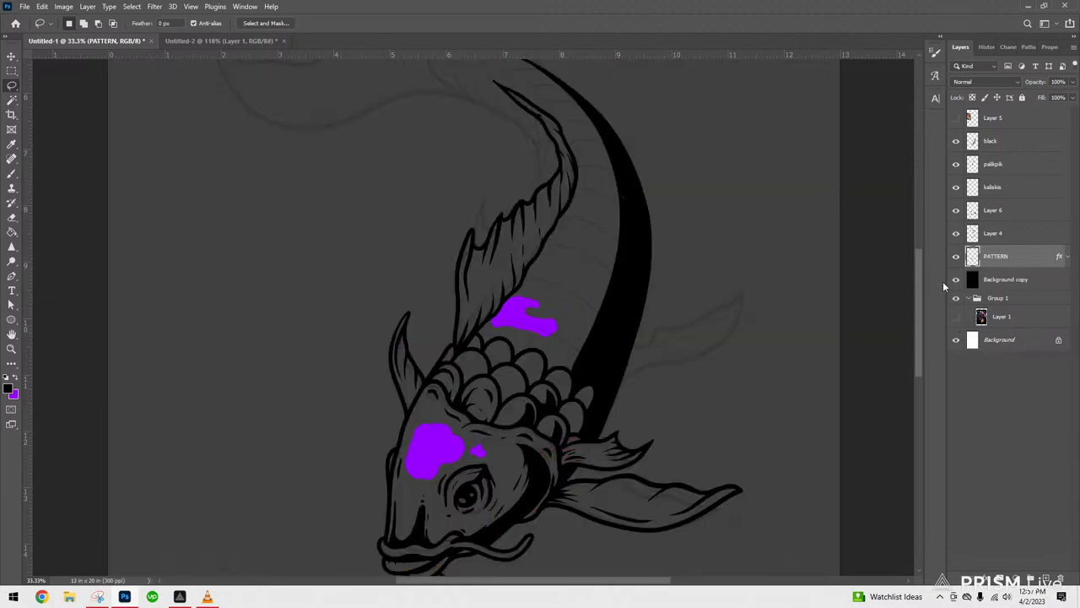
{"action": "key", "text": "ctrl+minus"}
{"action": "key", "text": "ctrl+plus"}
- On the kaliskis layer, ink additional scales above the existing rows where they meet the black body shading
{"action": "left_click", "coordinate": [1011, 143]}
{"action": "left_click", "coordinate": [1011, 173]}
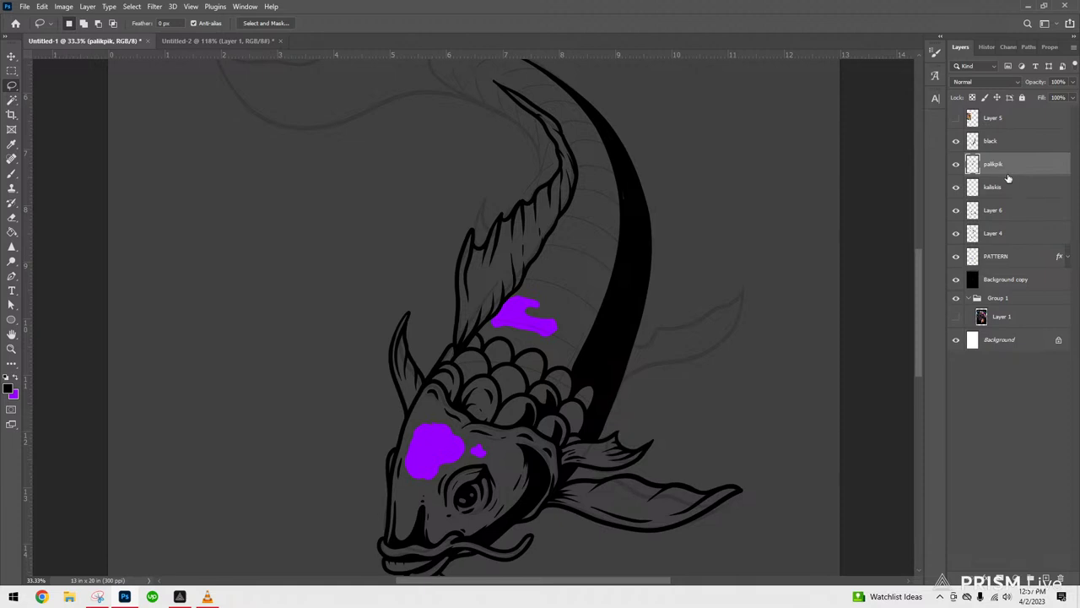
{"action": "left_click", "coordinate": [1008, 189]}
{"action": "left_click", "coordinate": [956, 187]}
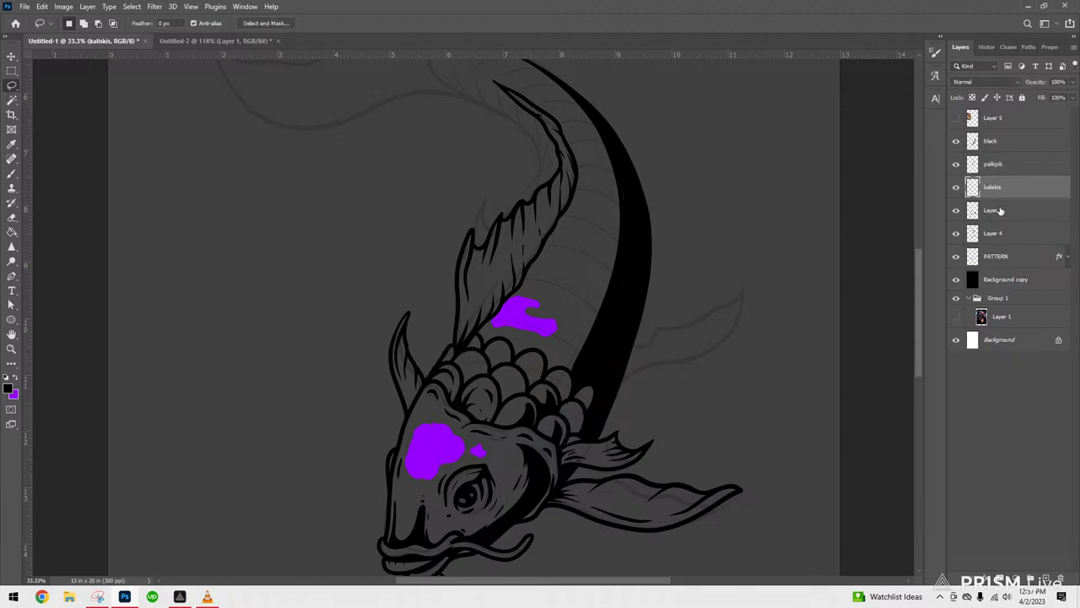
{"action": "key", "text": "ctrl+plus"}
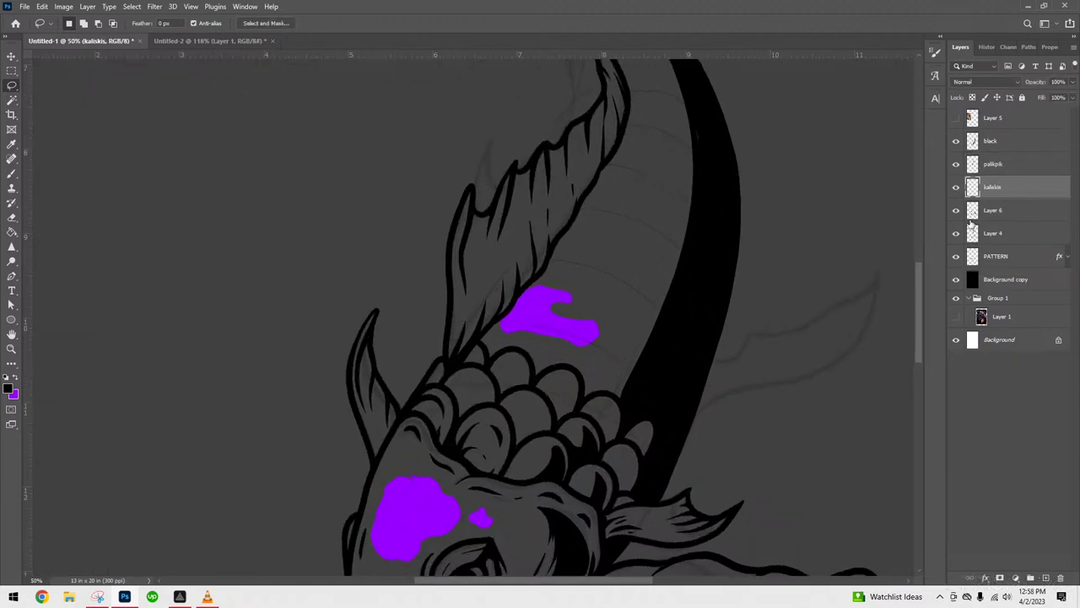
{"action": "key", "text": "b"}
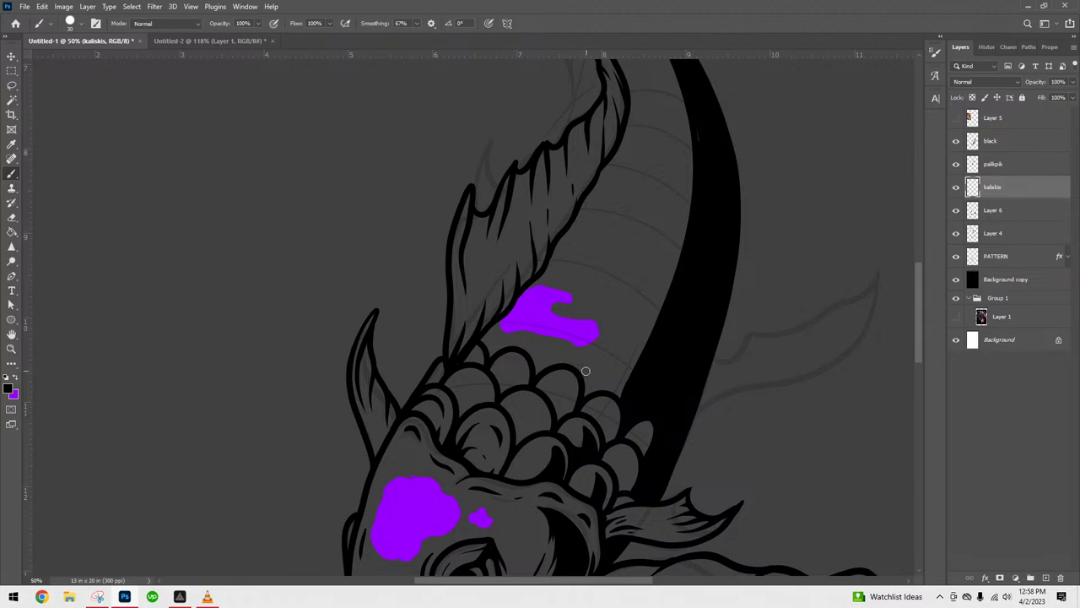
{"action": "mouse_move", "coordinate": [573, 368]}
{"action": "left_mouse_down"}
{"action": "mouse_move", "coordinate": [605, 348]}
{"action": "mouse_move", "coordinate": [600, 362]}
{"action": "mouse_move", "coordinate": [572, 367]}
{"action": "mouse_move", "coordinate": [602, 354]}
{"action": "mouse_move", "coordinate": [604, 396]}
{"action": "left_mouse_up"}
{"action": "key", "text": "ctrl+z"}
{"action": "left_click_drag", "start_coordinate": [611, 375], "coordinate": [642, 368]}
{"action": "key", "text": "ctrl+z"}
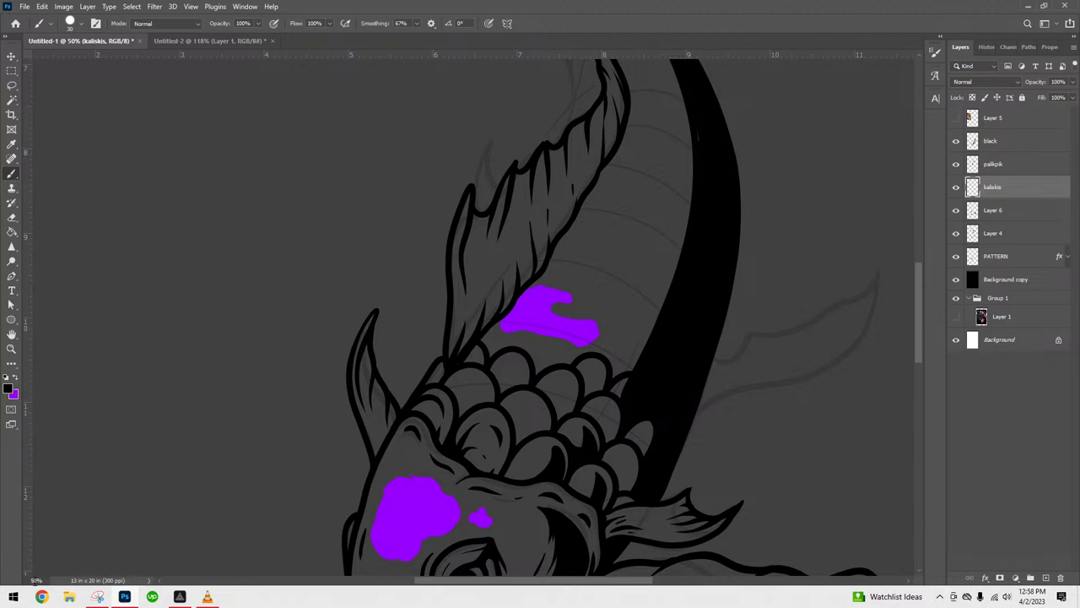
- Switch to Windows Settings to look at the Bluetooth & other devices page, and minimize the window
{"action": "left_click", "coordinate": [13, 596]}
{"action": "left_click", "coordinate": [14, 545]}
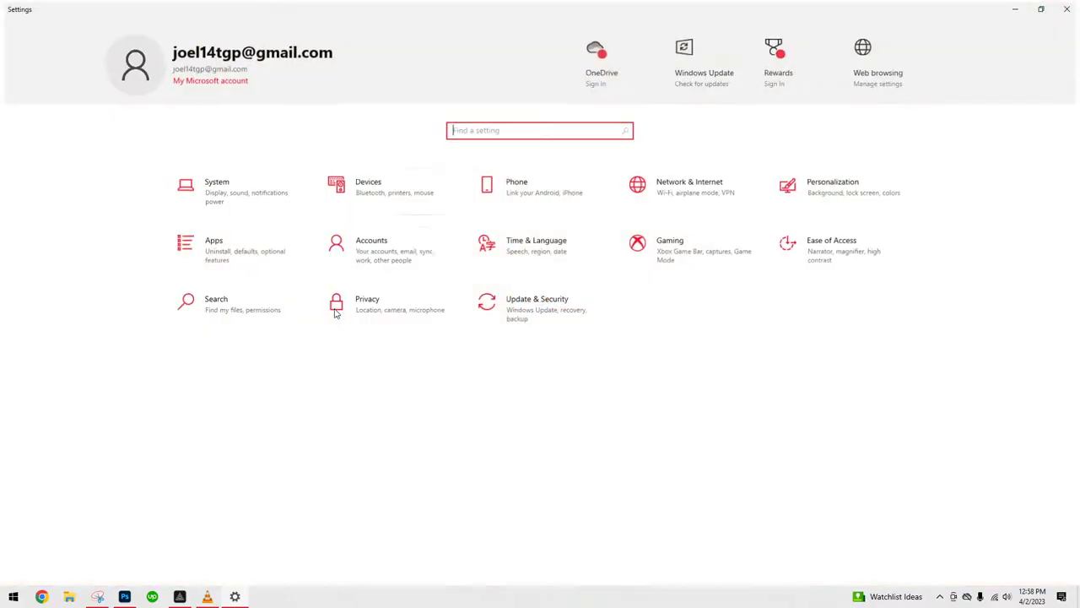
{"action": "left_click", "coordinate": [366, 185]}
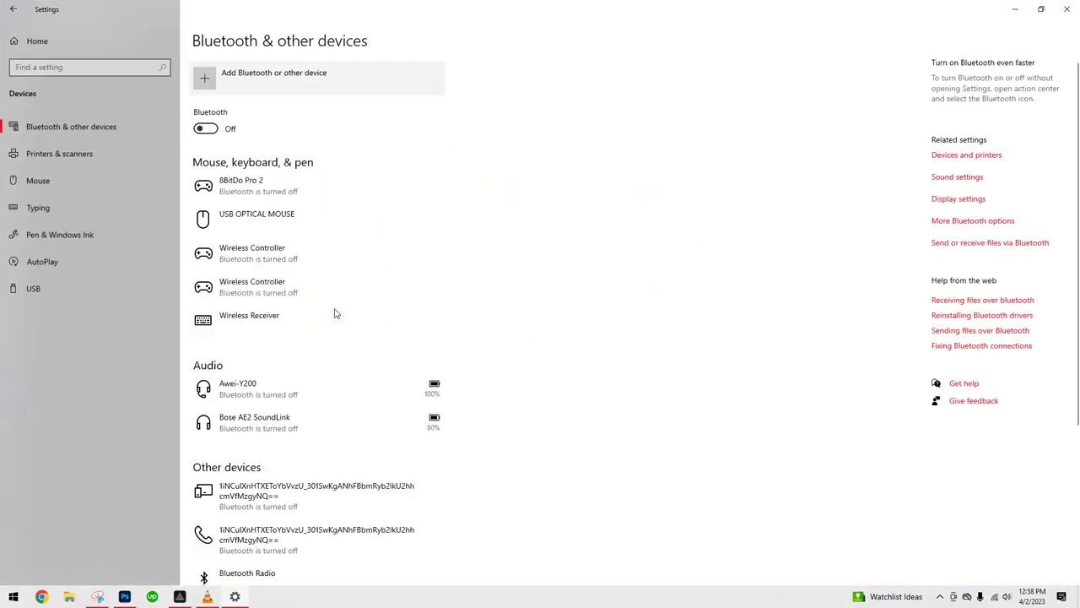
{"action": "left_click", "coordinate": [1016, 8]}
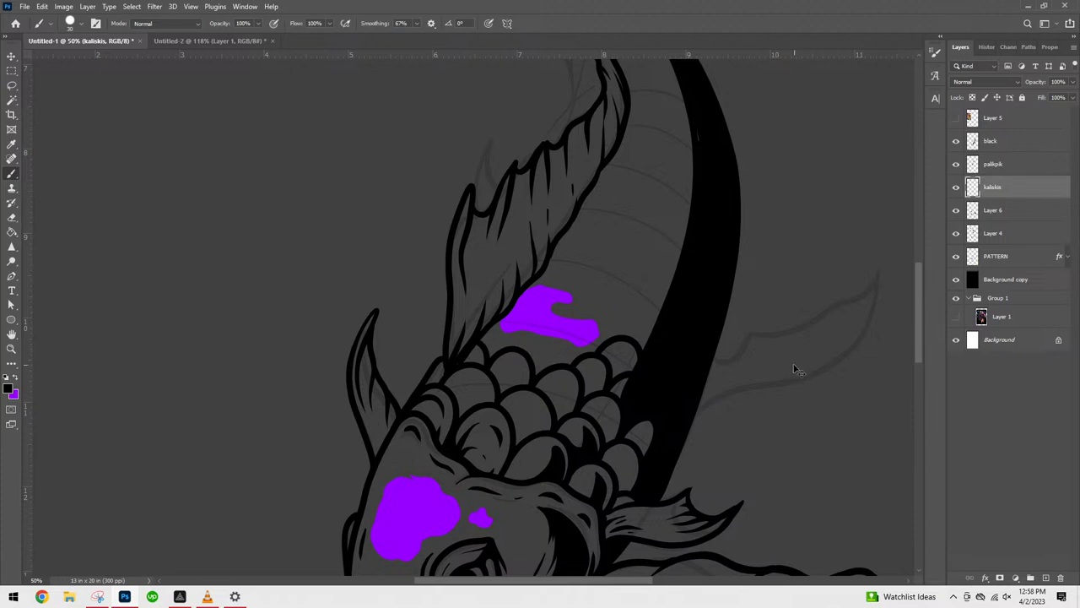
- Ink more scales next to the dorsal fin's base, just below the purple patch on the back
{"action": "mouse_move", "coordinate": [518, 348]}
{"action": "left_mouse_down"}
{"action": "mouse_move", "coordinate": [540, 329]}
{"action": "mouse_move", "coordinate": [565, 335]}
{"action": "mouse_move", "coordinate": [561, 346]}
{"action": "mouse_move", "coordinate": [552, 336]}
{"action": "mouse_move", "coordinate": [568, 357]}
{"action": "mouse_move", "coordinate": [552, 361]}
{"action": "left_mouse_up"}
{"action": "key", "text": "ctrl+z"}
{"action": "key", "text": "ctrl+z"}
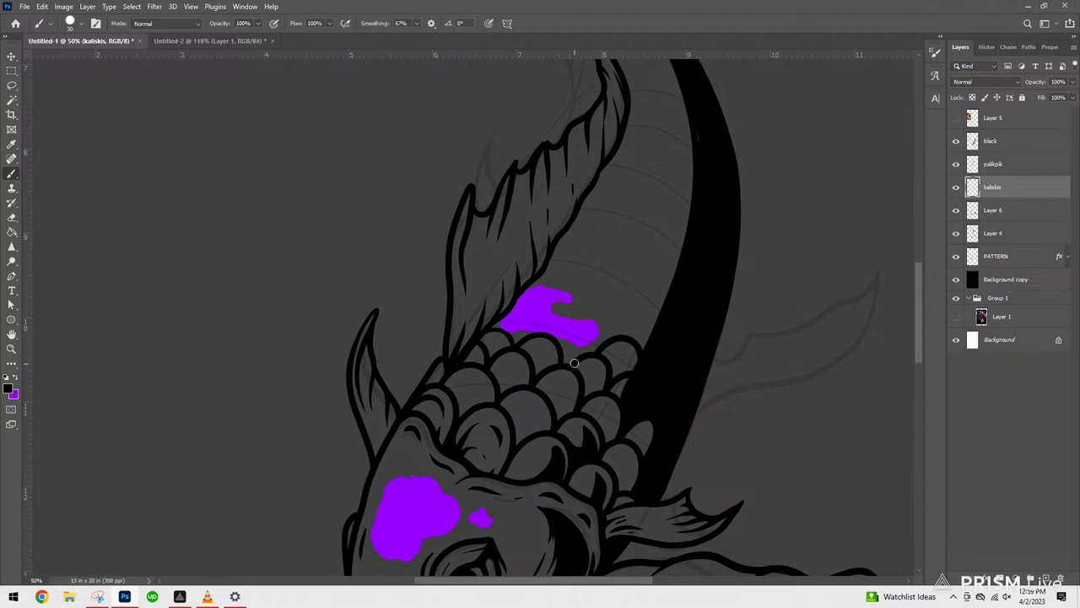
- Ink scales across the purple patch on the back and beside it up to the black body shading
{"action": "mouse_move", "coordinate": [555, 339]}
{"action": "left_mouse_down"}
{"action": "mouse_move", "coordinate": [582, 328]}
{"action": "mouse_move", "coordinate": [594, 348]}
{"action": "mouse_move", "coordinate": [587, 317]}
{"action": "left_mouse_up"}
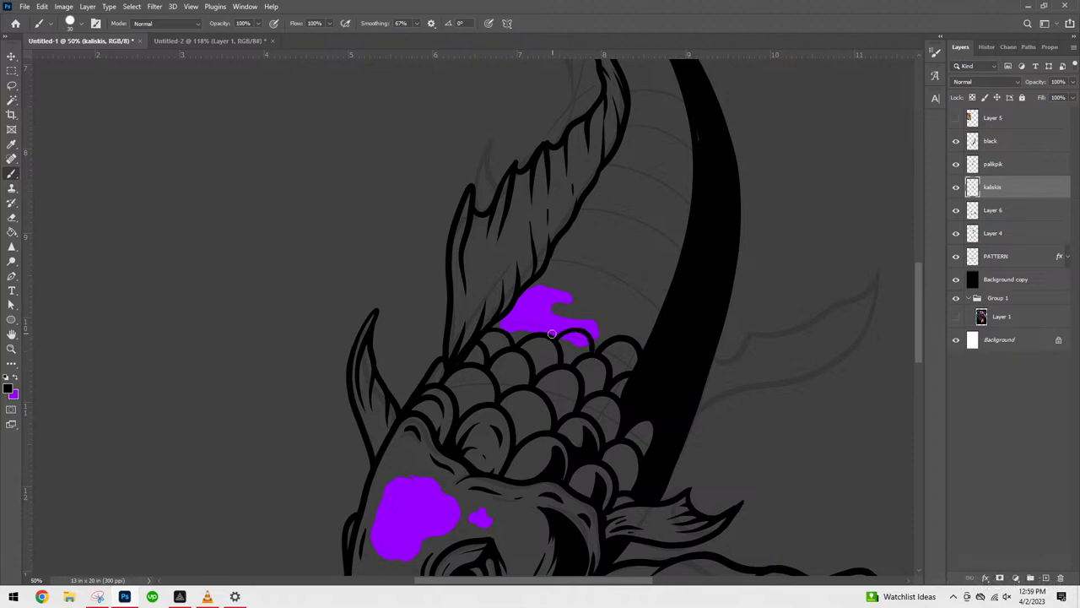
{"action": "mouse_move", "coordinate": [535, 333]}
{"action": "left_mouse_down"}
{"action": "mouse_move", "coordinate": [514, 318]}
{"action": "mouse_move", "coordinate": [497, 339]}
{"action": "mouse_move", "coordinate": [526, 311]}
{"action": "mouse_move", "coordinate": [548, 308]}
{"action": "mouse_move", "coordinate": [531, 323]}
{"action": "mouse_move", "coordinate": [545, 309]}
{"action": "mouse_move", "coordinate": [565, 311]}
{"action": "mouse_move", "coordinate": [574, 341]}
{"action": "left_mouse_up"}
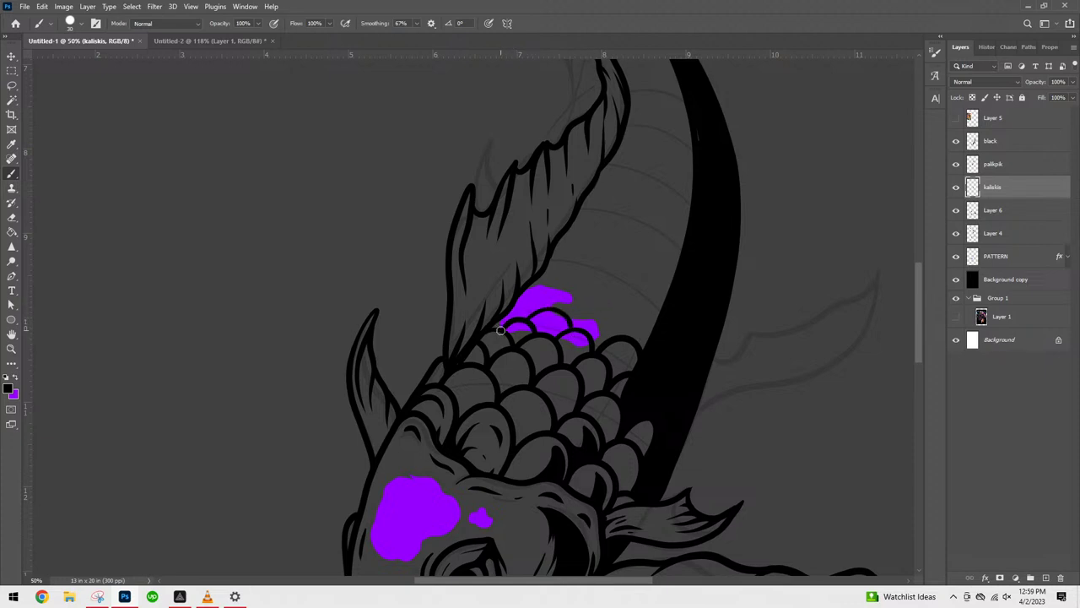
{"action": "left_click_drag", "start_coordinate": [505, 316], "coordinate": [526, 304]}
{"action": "left_click_drag", "start_coordinate": [628, 339], "coordinate": [663, 343]}
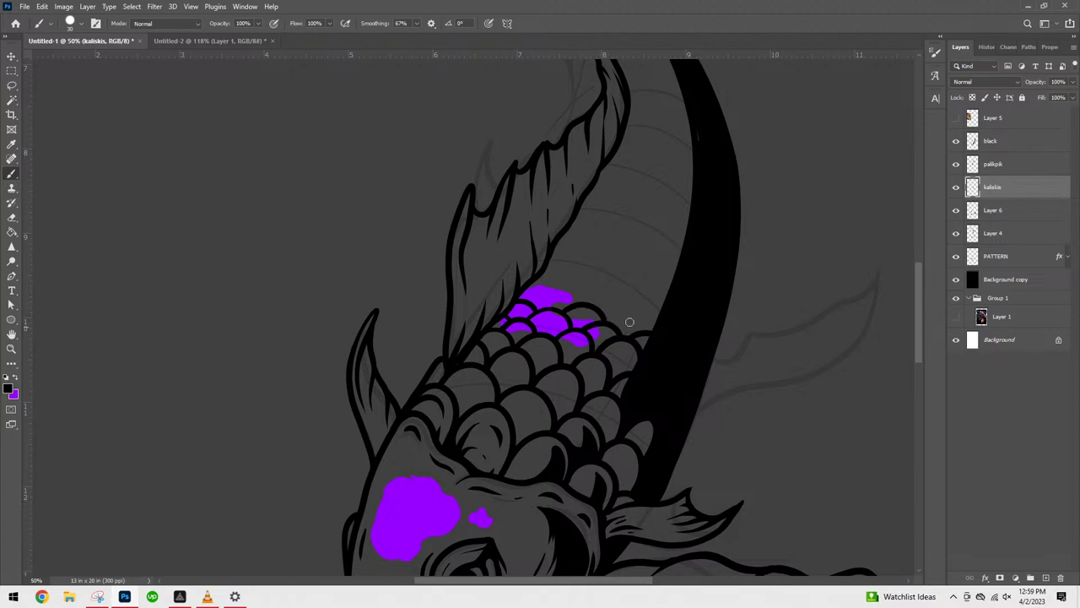
{"action": "left_click_drag", "start_coordinate": [613, 323], "coordinate": [655, 325]}
{"action": "mouse_move", "coordinate": [530, 304]}
{"action": "left_mouse_down"}
{"action": "mouse_move", "coordinate": [575, 313]}
{"action": "mouse_move", "coordinate": [575, 295]}
{"action": "mouse_move", "coordinate": [622, 232]}
{"action": "mouse_move", "coordinate": [620, 216]}
{"action": "mouse_move", "coordinate": [529, 304]}
{"action": "mouse_move", "coordinate": [550, 286]}
{"action": "mouse_move", "coordinate": [571, 302]}
{"action": "left_mouse_up"}
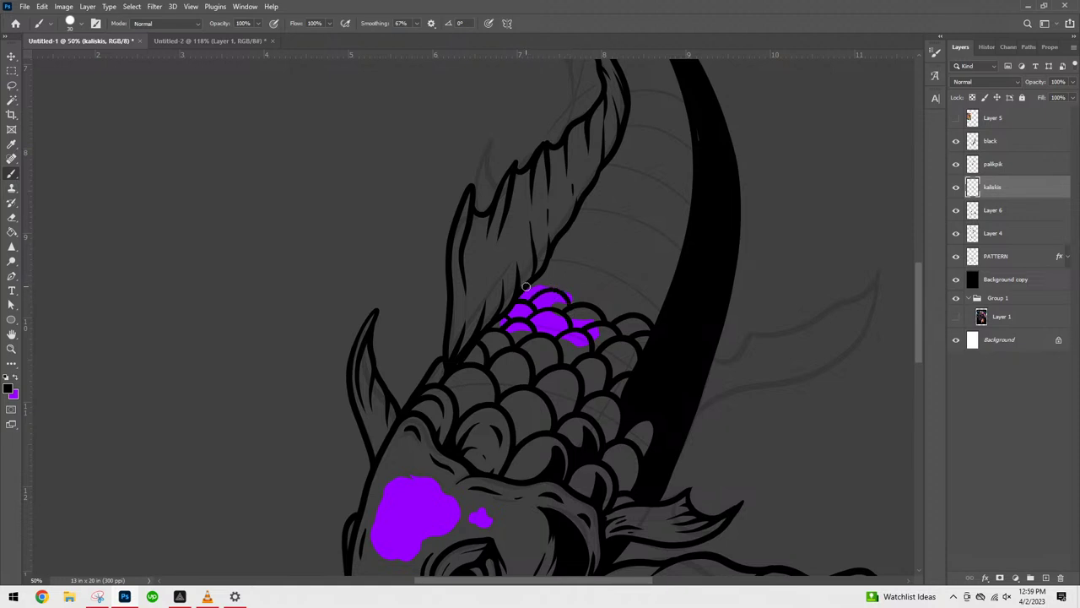
{"action": "mouse_move", "coordinate": [603, 302]}
{"action": "left_mouse_down"}
{"action": "mouse_move", "coordinate": [635, 311]}
{"action": "mouse_move", "coordinate": [631, 329]}
{"action": "mouse_move", "coordinate": [666, 306]}
{"action": "left_mouse_up"}
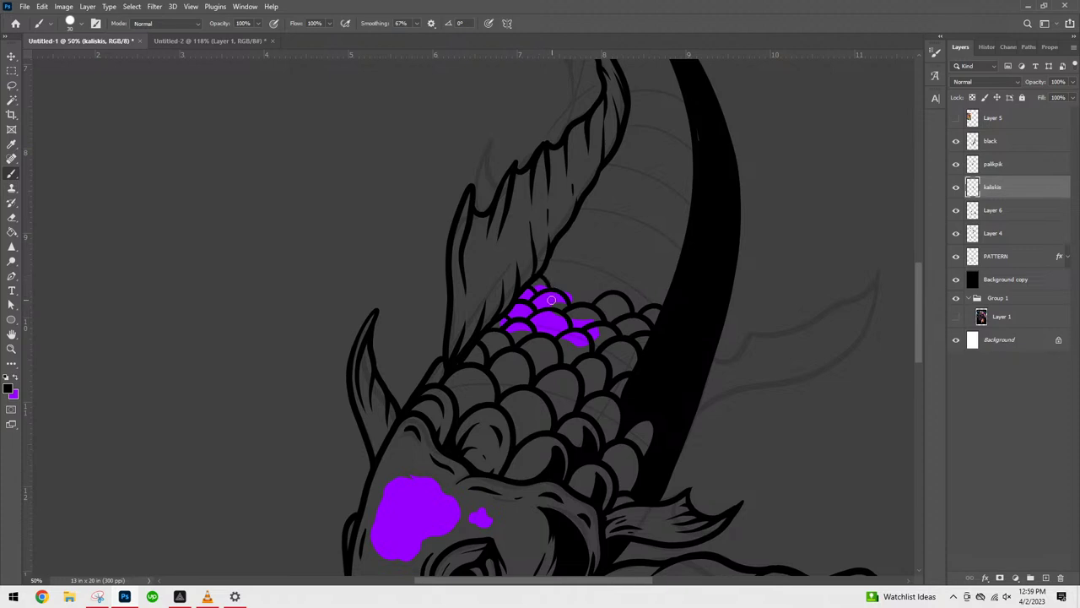
{"action": "mouse_move", "coordinate": [557, 291]}
{"action": "left_mouse_down"}
{"action": "mouse_move", "coordinate": [583, 274]}
{"action": "mouse_move", "coordinate": [599, 285]}
{"action": "mouse_move", "coordinate": [601, 305]}
{"action": "mouse_move", "coordinate": [646, 285]}
{"action": "mouse_move", "coordinate": [661, 312]}
{"action": "left_mouse_up"}
- Ink further rows of scales above the purple patch, between the dorsal fin's base and the black shading
{"action": "mouse_move", "coordinate": [545, 267]}
{"action": "left_mouse_down"}
{"action": "mouse_move", "coordinate": [570, 270]}
{"action": "mouse_move", "coordinate": [578, 288]}
{"action": "mouse_move", "coordinate": [609, 266]}
{"action": "mouse_move", "coordinate": [630, 297]}
{"action": "mouse_move", "coordinate": [667, 283]}
{"action": "mouse_move", "coordinate": [662, 300]}
{"action": "left_mouse_up"}
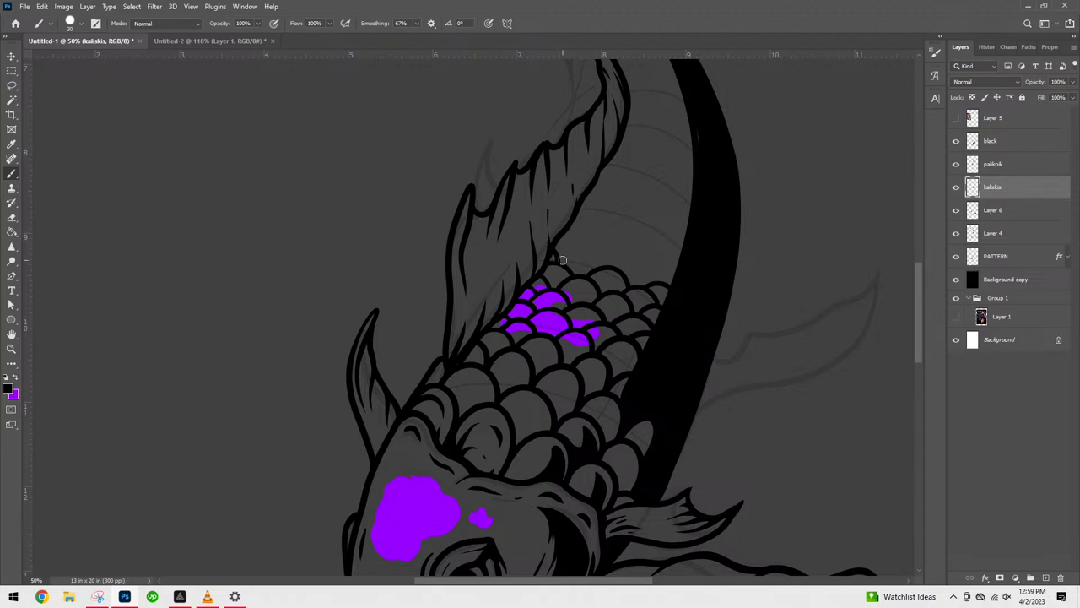
{"action": "mouse_move", "coordinate": [561, 261]}
{"action": "left_mouse_down"}
{"action": "mouse_move", "coordinate": [598, 263]}
{"action": "mouse_move", "coordinate": [595, 285]}
{"action": "mouse_move", "coordinate": [641, 263]}
{"action": "mouse_move", "coordinate": [660, 292]}
{"action": "left_mouse_up"}
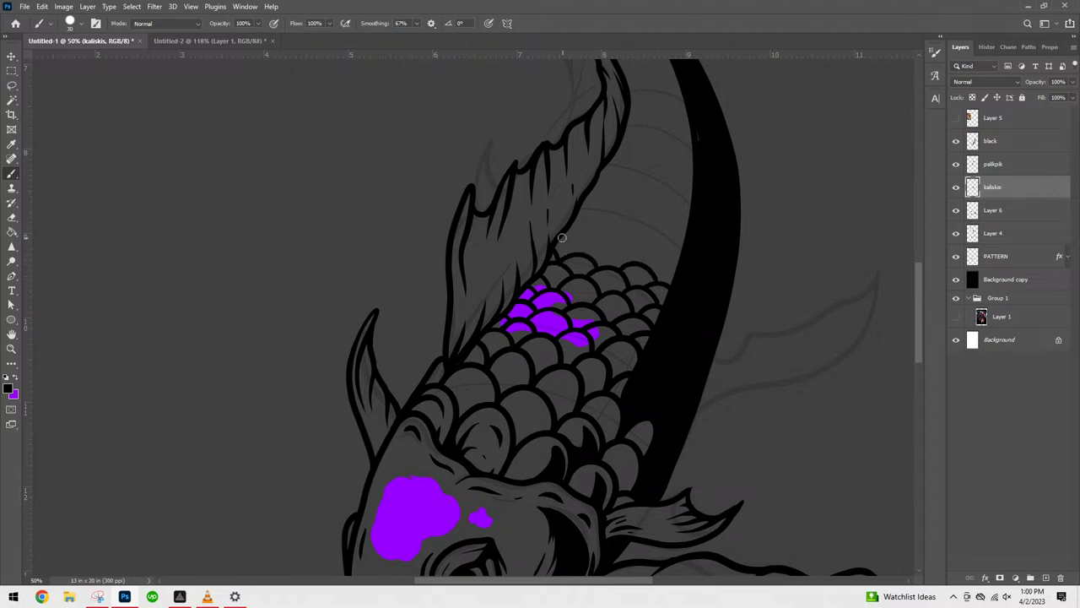
{"action": "mouse_move", "coordinate": [577, 255]}
{"action": "left_mouse_down"}
{"action": "mouse_move", "coordinate": [615, 244]}
{"action": "mouse_move", "coordinate": [632, 271]}
{"action": "mouse_move", "coordinate": [675, 258]}
{"action": "mouse_move", "coordinate": [687, 270]}
{"action": "left_mouse_up"}
{"action": "mouse_move", "coordinate": [569, 231]}
{"action": "left_mouse_down"}
{"action": "mouse_move", "coordinate": [589, 221]}
{"action": "mouse_move", "coordinate": [602, 247]}
{"action": "mouse_move", "coordinate": [632, 233]}
{"action": "mouse_move", "coordinate": [664, 261]}
{"action": "mouse_move", "coordinate": [665, 248]}
{"action": "mouse_move", "coordinate": [695, 244]}
{"action": "left_mouse_up"}
{"action": "mouse_move", "coordinate": [588, 226]}
{"action": "left_mouse_down"}
{"action": "mouse_move", "coordinate": [610, 217]}
{"action": "mouse_move", "coordinate": [631, 242]}
{"action": "left_mouse_up"}
{"action": "mouse_move", "coordinate": [579, 204]}
{"action": "left_mouse_down"}
{"action": "mouse_move", "coordinate": [622, 222]}
{"action": "mouse_move", "coordinate": [610, 219]}
{"action": "mouse_move", "coordinate": [639, 211]}
{"action": "mouse_move", "coordinate": [646, 249]}
{"action": "mouse_move", "coordinate": [675, 216]}
{"action": "mouse_move", "coordinate": [680, 251]}
{"action": "left_mouse_up"}
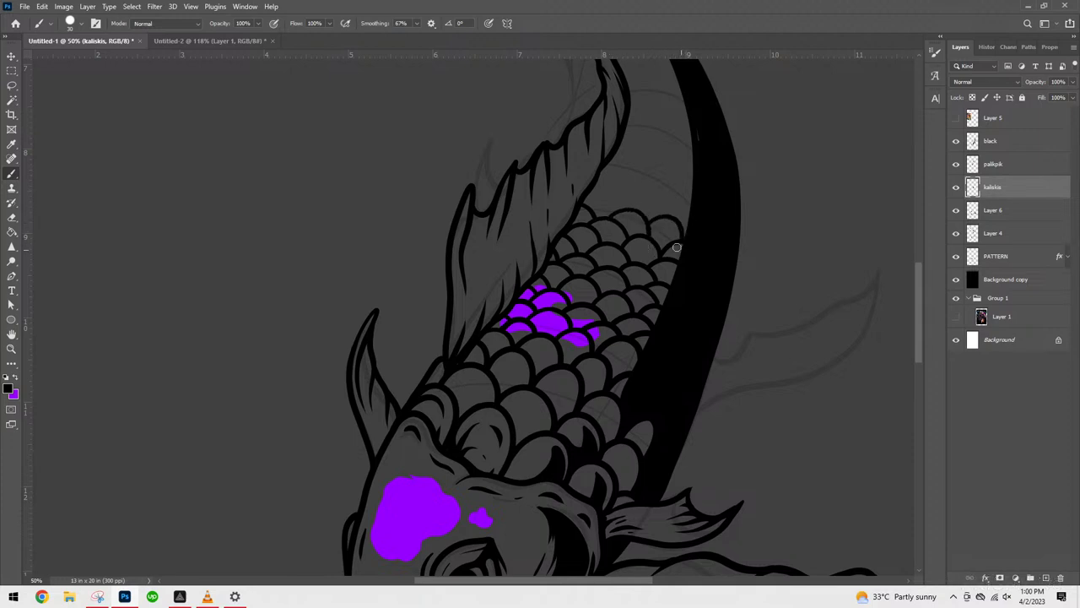
{"action": "mouse_move", "coordinate": [594, 191]}
{"action": "left_mouse_down"}
{"action": "mouse_move", "coordinate": [584, 201]}
{"action": "mouse_move", "coordinate": [611, 191]}
{"action": "mouse_move", "coordinate": [619, 223]}
{"action": "mouse_move", "coordinate": [646, 193]}
{"action": "mouse_move", "coordinate": [658, 214]}
{"action": "mouse_move", "coordinate": [688, 204]}
{"action": "mouse_move", "coordinate": [692, 224]}
{"action": "left_mouse_up"}
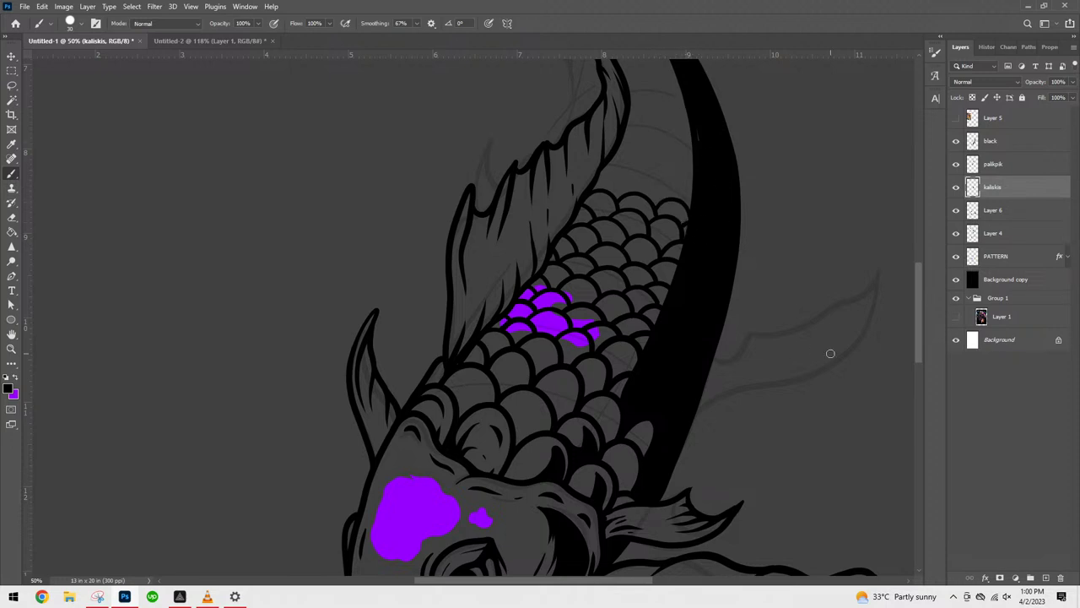
- Examine the whole koi and the inked scale rows in relation to the head, fins and tail sketch
{"action": "key", "text": "ctrl+minus"}
{"action": "key", "text": "ctrl+minus"}
{"action": "key", "text": "ctrl+minus"}
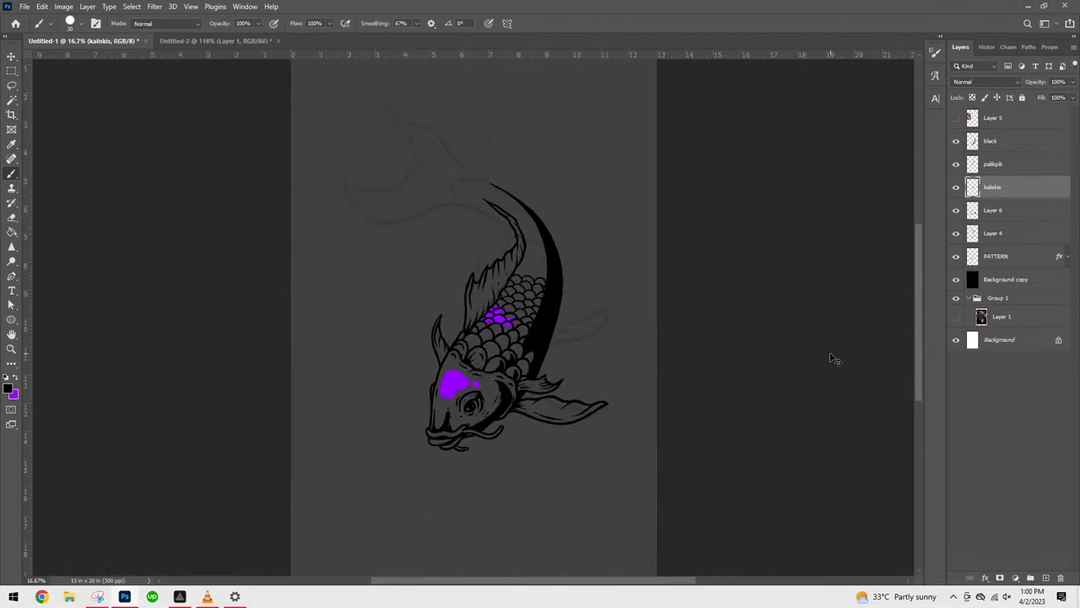
{"action": "key", "text": "ctrl+plus"}
{"action": "key", "text": "ctrl+plus"}
{"action": "key", "text": "ctrl+plus"}
{"action": "key", "text": "ctrl+minus"}
{"action": "key", "text": "ctrl+minus"}
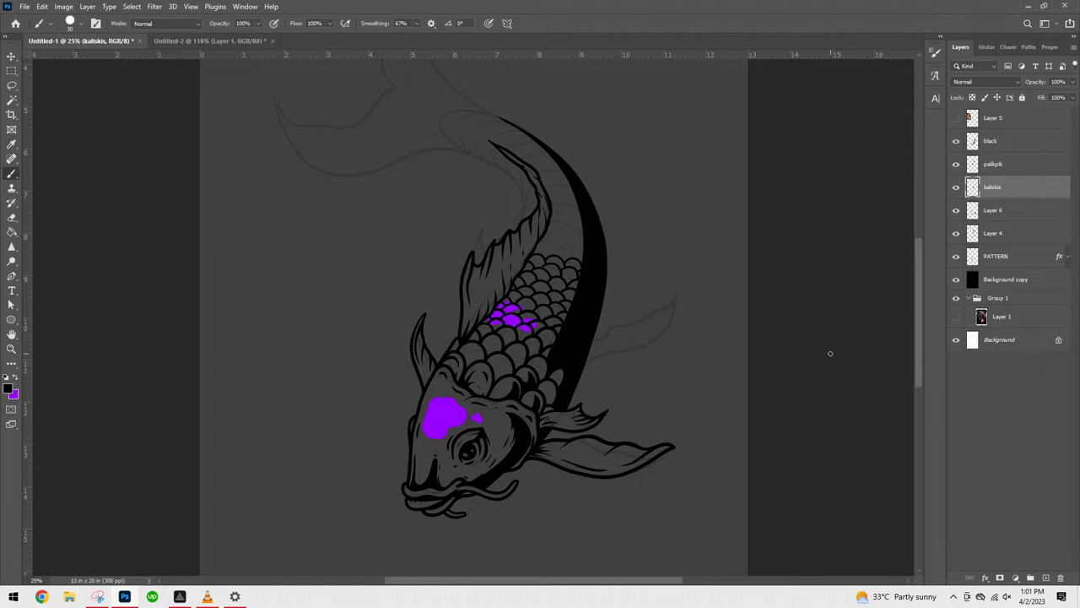
{"action": "key", "text": "ctrl+plus"}
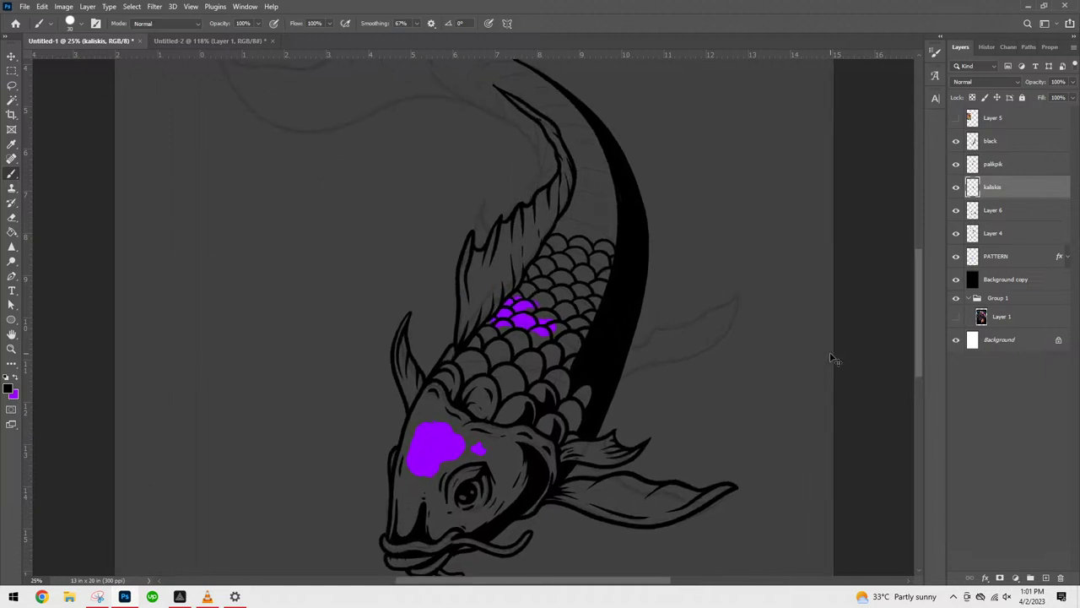
{"action": "key", "text": "ctrl+plus"}
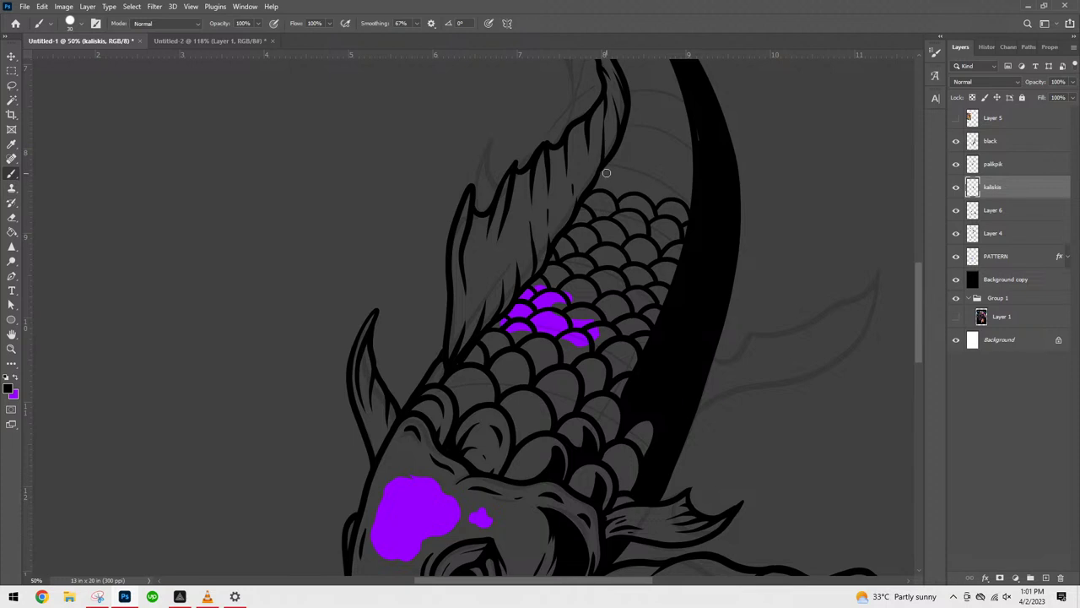
- Ink two more rows of scales above the existing ones on the upper back, redoing a misdrawn scale
{"action": "left_click_drag", "start_coordinate": [601, 184], "coordinate": [643, 177]}
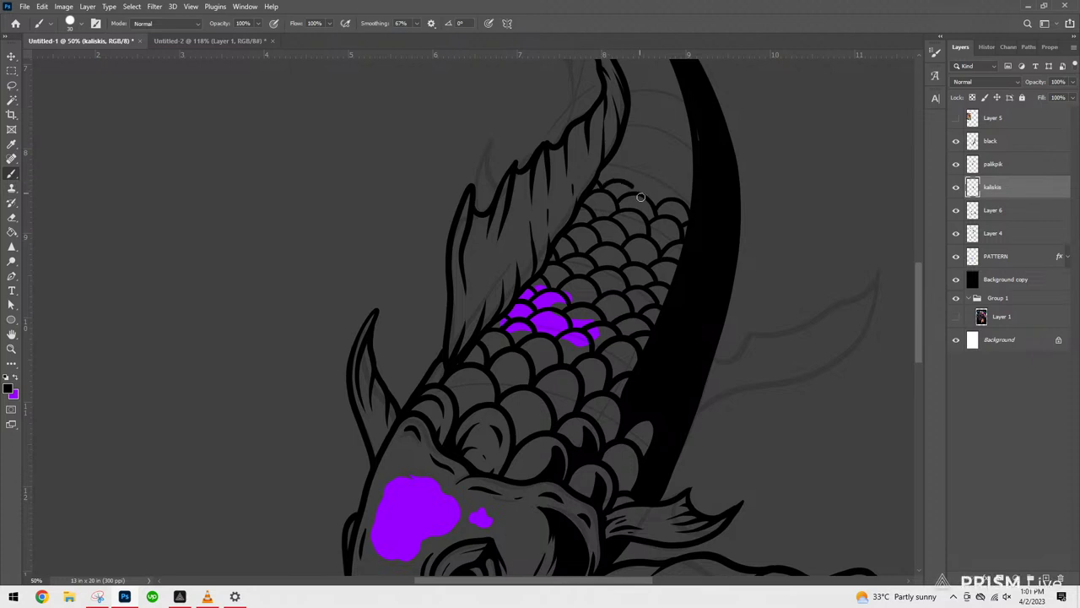
{"action": "mouse_move", "coordinate": [632, 185]}
{"action": "left_mouse_down"}
{"action": "mouse_move", "coordinate": [664, 181]}
{"action": "mouse_move", "coordinate": [682, 204]}
{"action": "left_mouse_up"}
{"action": "key", "text": "ctrl+z"}
{"action": "mouse_move", "coordinate": [663, 186]}
{"action": "left_mouse_down"}
{"action": "mouse_move", "coordinate": [675, 203]}
{"action": "mouse_move", "coordinate": [695, 193]}
{"action": "left_mouse_up"}
{"action": "mouse_move", "coordinate": [616, 176]}
{"action": "left_mouse_down"}
{"action": "mouse_move", "coordinate": [649, 167]}
{"action": "mouse_move", "coordinate": [655, 191]}
{"action": "mouse_move", "coordinate": [672, 162]}
{"action": "mouse_move", "coordinate": [654, 180]}
{"action": "mouse_move", "coordinate": [690, 192]}
{"action": "left_mouse_up"}
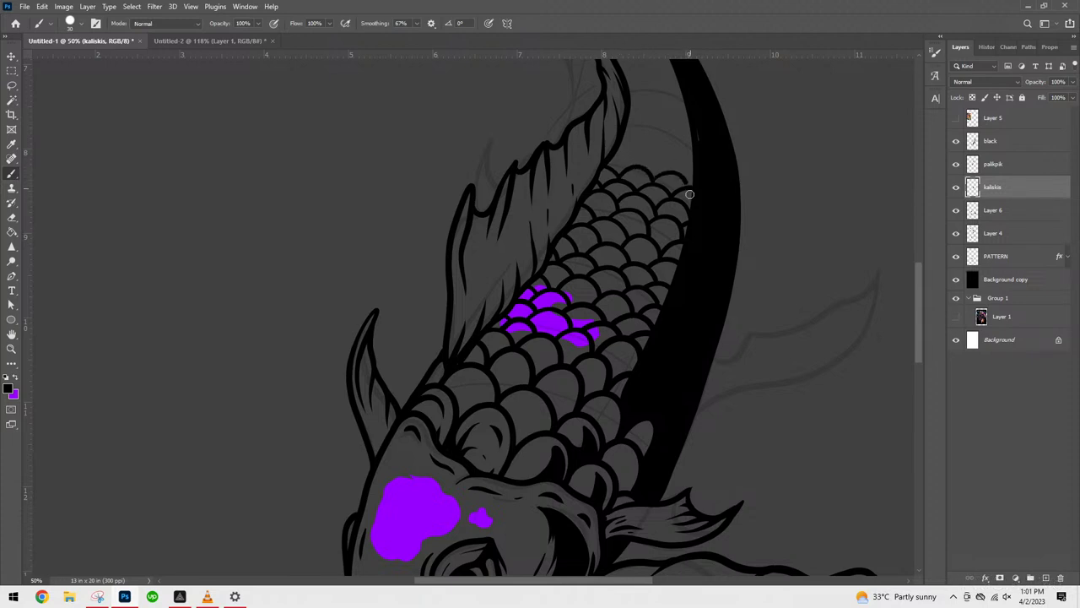
- Continue the scale rows up the back to where the body narrows beside the dorsal fin's bend
{"action": "mouse_move", "coordinate": [614, 154]}
{"action": "left_mouse_down"}
{"action": "mouse_move", "coordinate": [635, 175]}
{"action": "mouse_move", "coordinate": [641, 157]}
{"action": "mouse_move", "coordinate": [642, 167]}
{"action": "mouse_move", "coordinate": [675, 178]}
{"action": "left_mouse_up"}
{"action": "mouse_move", "coordinate": [628, 149]}
{"action": "left_mouse_down"}
{"action": "mouse_move", "coordinate": [654, 162]}
{"action": "mouse_move", "coordinate": [683, 154]}
{"action": "mouse_move", "coordinate": [693, 172]}
{"action": "mouse_move", "coordinate": [621, 137]}
{"action": "mouse_move", "coordinate": [637, 159]}
{"action": "mouse_move", "coordinate": [652, 134]}
{"action": "mouse_move", "coordinate": [644, 146]}
{"action": "mouse_move", "coordinate": [681, 149]}
{"action": "left_mouse_up"}
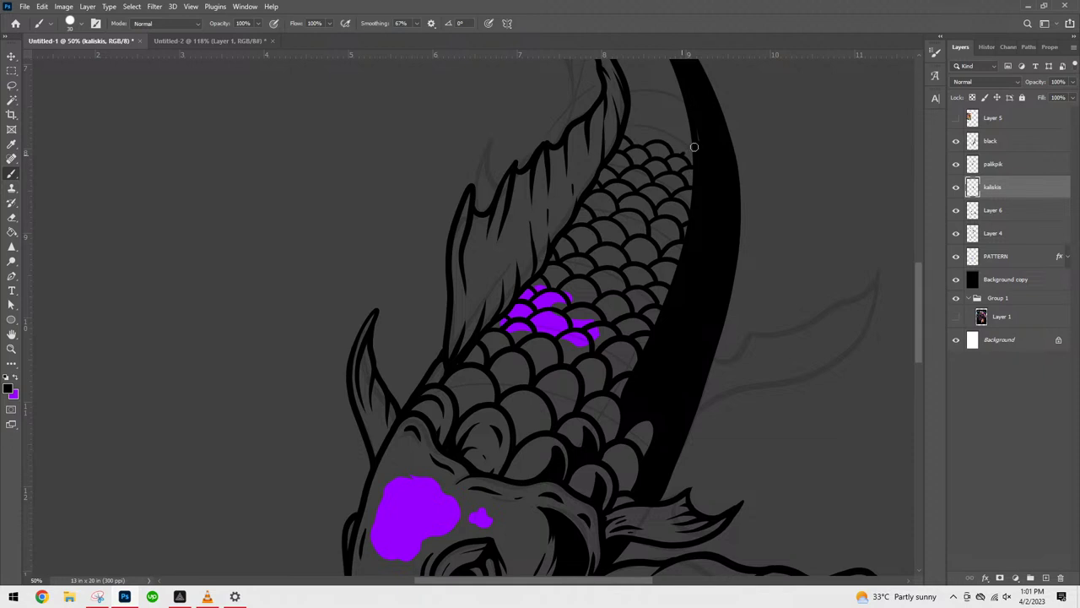
{"action": "mouse_move", "coordinate": [629, 126]}
{"action": "left_mouse_down"}
{"action": "mouse_move", "coordinate": [624, 137]}
{"action": "mouse_move", "coordinate": [652, 133]}
{"action": "mouse_move", "coordinate": [655, 154]}
{"action": "mouse_move", "coordinate": [668, 144]}
{"action": "left_mouse_up"}
{"action": "mouse_move", "coordinate": [633, 118]}
{"action": "left_mouse_down"}
{"action": "mouse_move", "coordinate": [638, 110]}
{"action": "mouse_move", "coordinate": [660, 126]}
{"action": "left_mouse_up"}
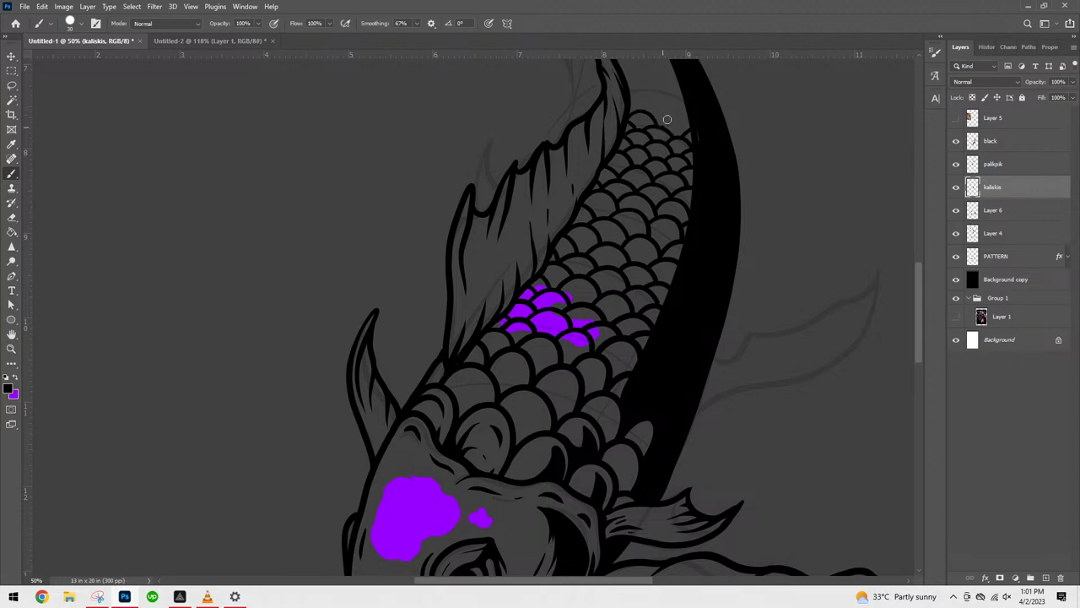
{"action": "mouse_move", "coordinate": [648, 109]}
{"action": "left_mouse_down"}
{"action": "mouse_move", "coordinate": [674, 130]}
{"action": "mouse_move", "coordinate": [687, 104]}
{"action": "left_mouse_up"}
- Reduce the brush size to 20 and ink smaller scales around the bend beside the dorsal fin's narrow upper part
{"action": "left_click_drag", "start_coordinate": [755, 268], "coordinate": [749, 317]}
{"action": "left_click_drag", "start_coordinate": [761, 201], "coordinate": [745, 323]}
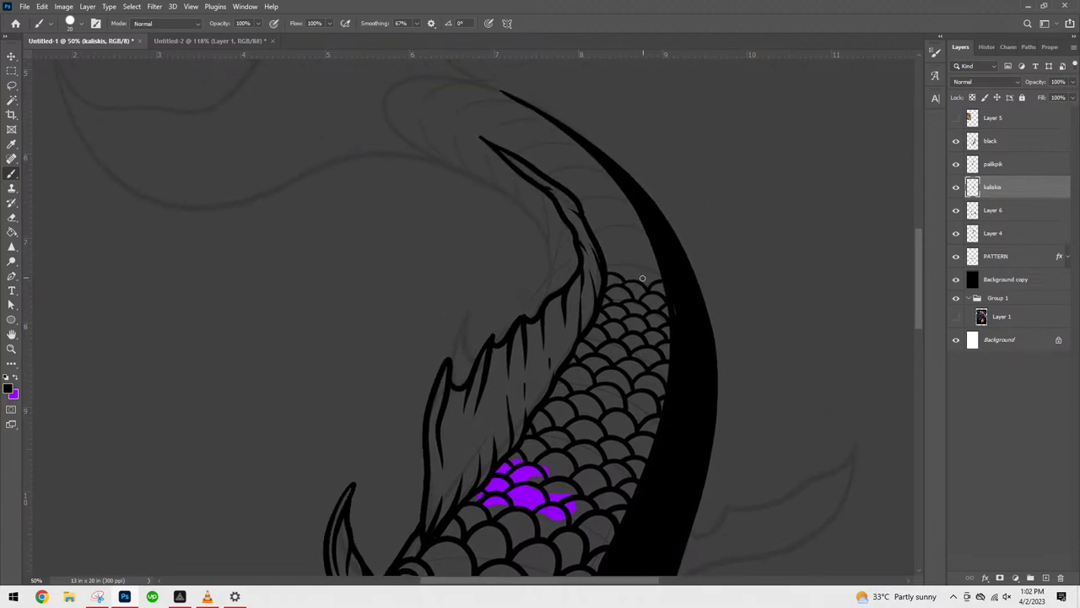
{"action": "mouse_move", "coordinate": [615, 274]}
{"action": "left_mouse_down"}
{"action": "mouse_move", "coordinate": [640, 292]}
{"action": "mouse_move", "coordinate": [667, 288]}
{"action": "left_mouse_up"}
{"action": "left_click_drag", "start_coordinate": [656, 270], "coordinate": [660, 282]}
{"action": "mouse_move", "coordinate": [642, 256]}
{"action": "left_mouse_down"}
{"action": "mouse_move", "coordinate": [599, 251]}
{"action": "mouse_move", "coordinate": [628, 260]}
{"action": "mouse_move", "coordinate": [620, 253]}
{"action": "mouse_move", "coordinate": [658, 241]}
{"action": "mouse_move", "coordinate": [664, 254]}
{"action": "mouse_move", "coordinate": [593, 239]}
{"action": "mouse_move", "coordinate": [621, 247]}
{"action": "left_mouse_up"}
{"action": "mouse_move", "coordinate": [629, 242]}
{"action": "left_mouse_down"}
{"action": "mouse_move", "coordinate": [651, 228]}
{"action": "mouse_move", "coordinate": [635, 239]}
{"action": "mouse_move", "coordinate": [601, 233]}
{"action": "mouse_move", "coordinate": [616, 242]}
{"action": "mouse_move", "coordinate": [615, 221]}
{"action": "mouse_move", "coordinate": [631, 232]}
{"action": "left_mouse_up"}
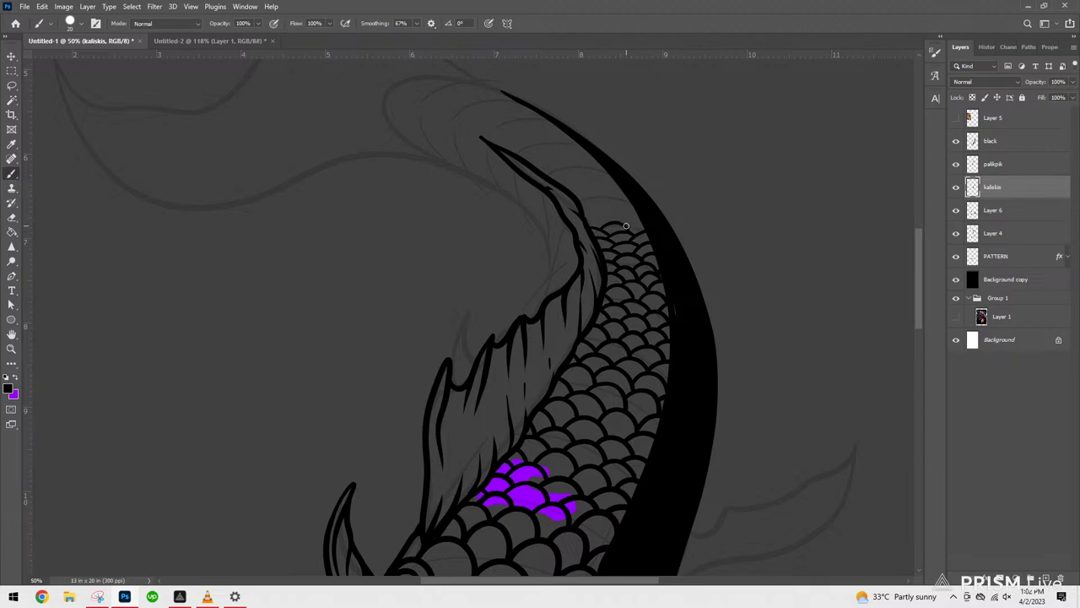
{"action": "mouse_move", "coordinate": [589, 223]}
{"action": "left_mouse_down"}
{"action": "mouse_move", "coordinate": [618, 215]}
{"action": "mouse_move", "coordinate": [633, 228]}
{"action": "left_mouse_up"}
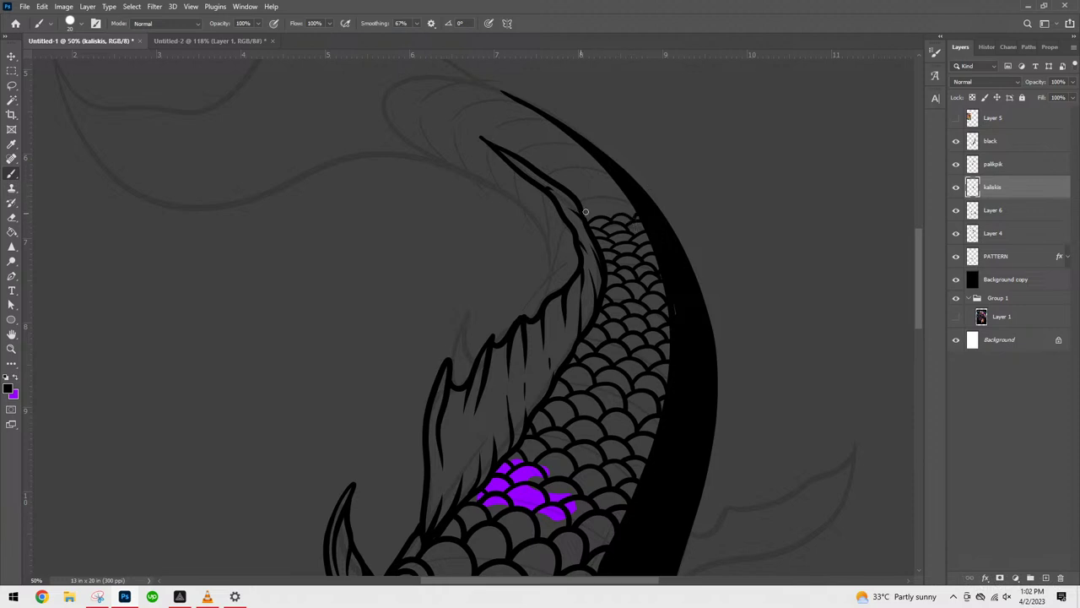
- Ink small scales along the curving back, between the dorsal fin's thin end and the tapering black shading
{"action": "mouse_move", "coordinate": [595, 213]}
{"action": "left_mouse_down"}
{"action": "mouse_move", "coordinate": [638, 201]}
{"action": "mouse_move", "coordinate": [606, 214]}
{"action": "mouse_move", "coordinate": [618, 200]}
{"action": "mouse_move", "coordinate": [630, 211]}
{"action": "left_mouse_up"}
{"action": "mouse_move", "coordinate": [586, 187]}
{"action": "left_mouse_down"}
{"action": "mouse_move", "coordinate": [626, 189]}
{"action": "mouse_move", "coordinate": [602, 177]}
{"action": "mouse_move", "coordinate": [575, 187]}
{"action": "mouse_move", "coordinate": [594, 176]}
{"action": "mouse_move", "coordinate": [612, 183]}
{"action": "mouse_move", "coordinate": [559, 185]}
{"action": "mouse_move", "coordinate": [577, 177]}
{"action": "mouse_move", "coordinate": [594, 190]}
{"action": "mouse_move", "coordinate": [582, 175]}
{"action": "mouse_move", "coordinate": [623, 179]}
{"action": "left_mouse_up"}
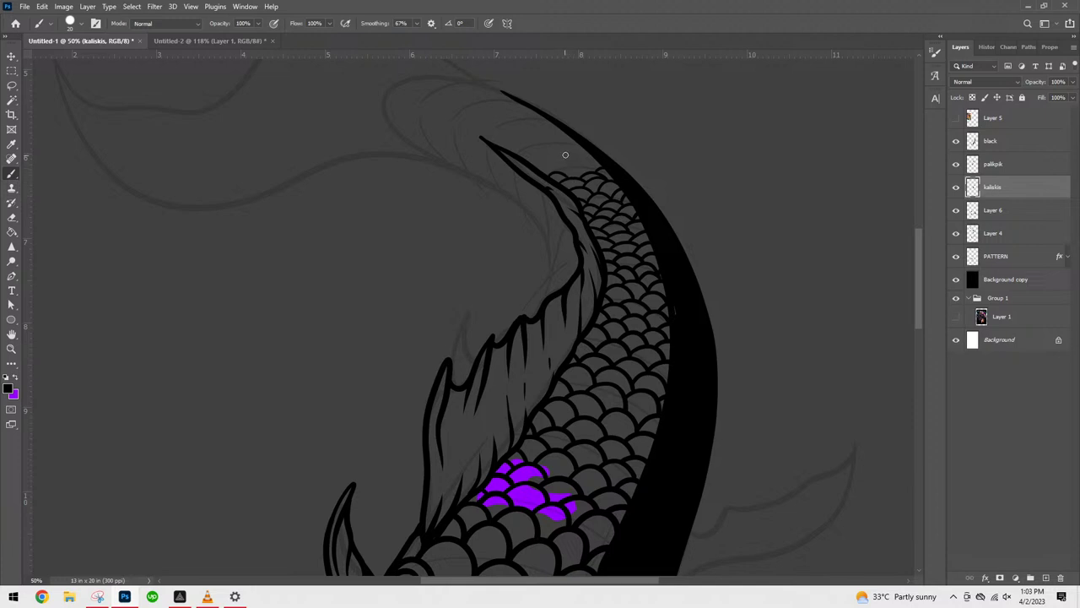
{"action": "left_click_drag", "start_coordinate": [569, 173], "coordinate": [610, 166]}
{"action": "mouse_move", "coordinate": [556, 167]}
{"action": "left_mouse_down"}
{"action": "mouse_move", "coordinate": [586, 173]}
{"action": "mouse_move", "coordinate": [584, 151]}
{"action": "mouse_move", "coordinate": [571, 157]}
{"action": "mouse_move", "coordinate": [606, 152]}
{"action": "left_mouse_up"}
{"action": "mouse_move", "coordinate": [545, 167]}
{"action": "left_mouse_down"}
{"action": "mouse_move", "coordinate": [558, 156]}
{"action": "mouse_move", "coordinate": [573, 165]}
{"action": "mouse_move", "coordinate": [581, 145]}
{"action": "mouse_move", "coordinate": [555, 164]}
{"action": "mouse_move", "coordinate": [575, 140]}
{"action": "left_mouse_up"}
{"action": "mouse_move", "coordinate": [541, 150]}
{"action": "left_mouse_down"}
{"action": "mouse_move", "coordinate": [564, 158]}
{"action": "mouse_move", "coordinate": [563, 140]}
{"action": "mouse_move", "coordinate": [577, 147]}
{"action": "left_mouse_up"}
- Examine the full koi to check how the scales flow from the head towards the tail
{"action": "key", "text": "ctrl+minus"}
{"action": "key", "text": "ctrl+minus"}
{"action": "key", "text": "ctrl+minus"}
{"action": "key", "text": "ctrl+minus"}
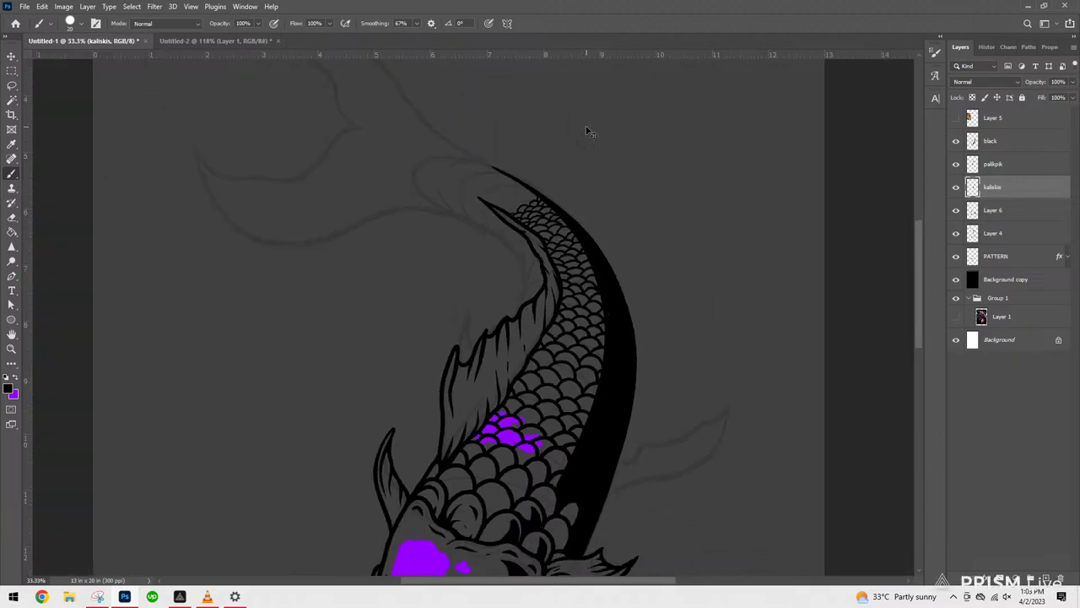
{"action": "key", "text": "ctrl+plus"}
{"action": "key", "text": "ctrl+plus"}
{"action": "key", "text": "ctrl+plus"}
{"action": "key", "text": "ctrl+plus"}
{"action": "key", "text": "ctrl+plus"}
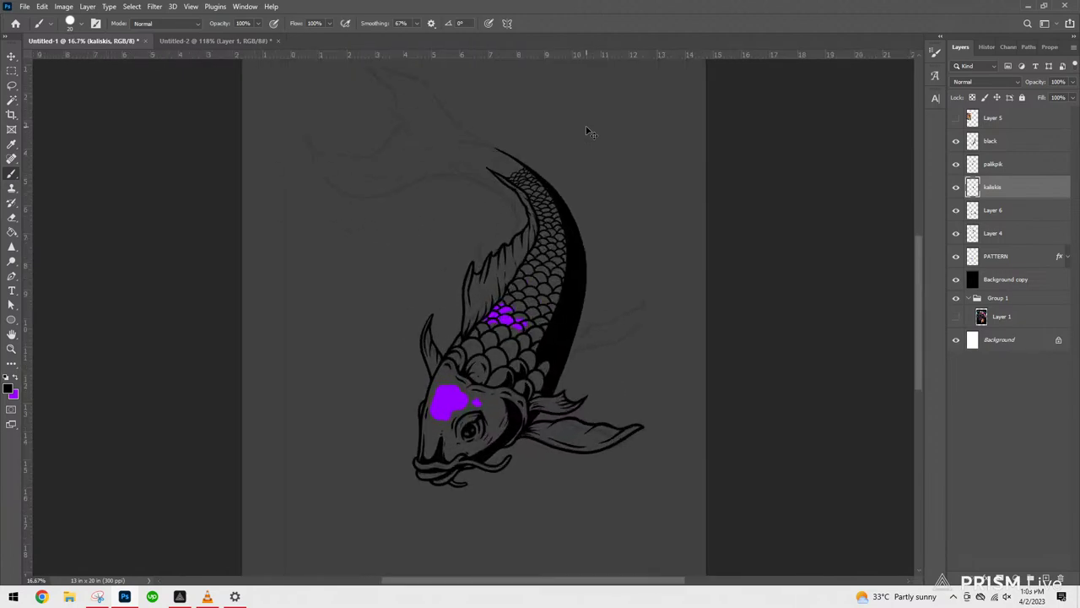
- Ink the curved line over the tail base and extend the back's outline along the sketch towards the tail fin
{"action": "scroll", "coordinate": [765, 397], "scroll_direction": "up", "scroll_amount": 5}
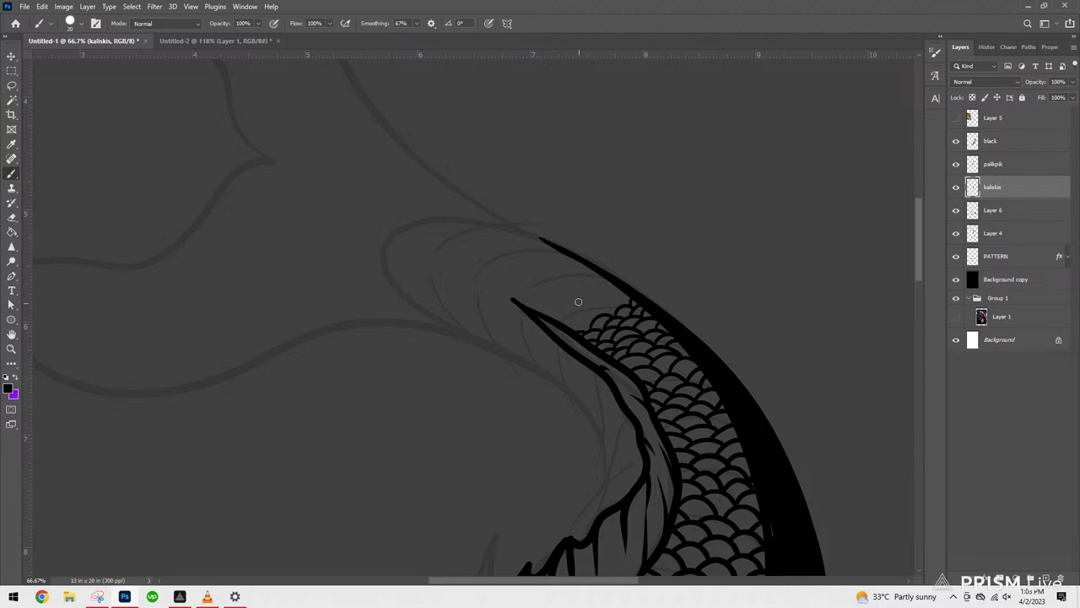
{"action": "mouse_move", "coordinate": [396, 231]}
{"action": "left_mouse_down"}
{"action": "mouse_move", "coordinate": [456, 224]}
{"action": "mouse_move", "coordinate": [533, 249]}
{"action": "mouse_move", "coordinate": [590, 298]}
{"action": "mouse_move", "coordinate": [654, 297]}
{"action": "left_mouse_up"}
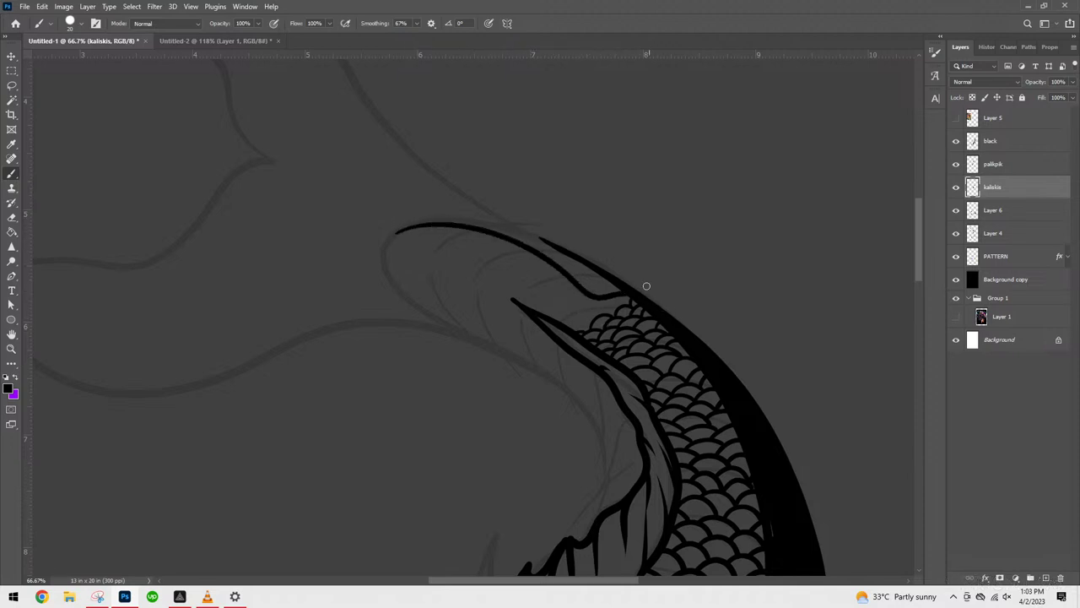
{"action": "key", "text": "ctrl+z"}
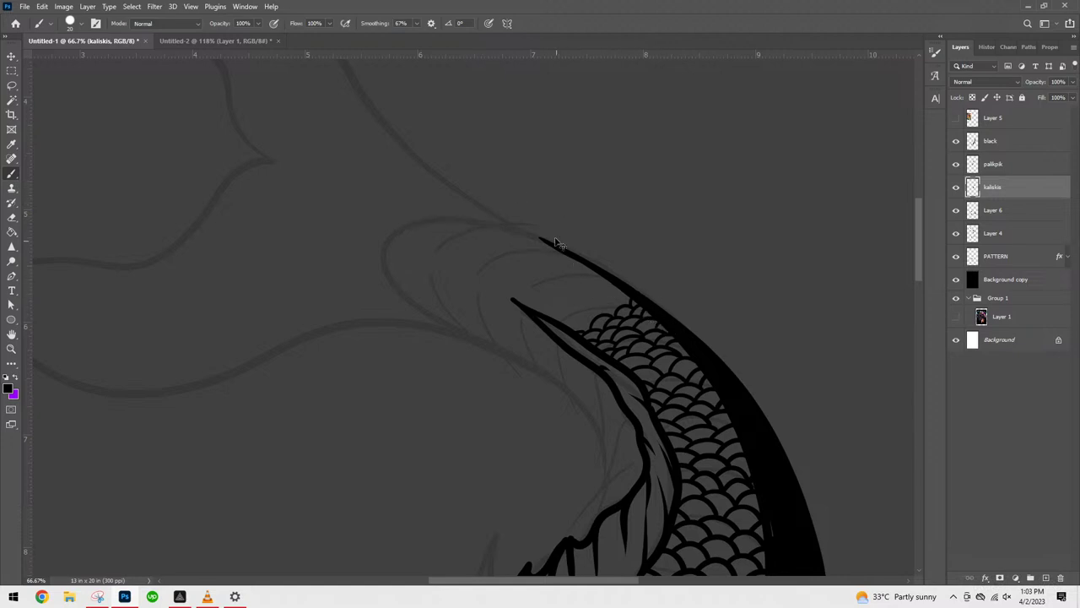
{"action": "mouse_move", "coordinate": [396, 233]}
{"action": "left_mouse_down"}
{"action": "mouse_move", "coordinate": [447, 224]}
{"action": "mouse_move", "coordinate": [511, 239]}
{"action": "mouse_move", "coordinate": [642, 318]}
{"action": "left_mouse_up"}
{"action": "mouse_move", "coordinate": [440, 177]}
{"action": "left_mouse_down"}
{"action": "mouse_move", "coordinate": [558, 248]}
{"action": "mouse_move", "coordinate": [587, 286]}
{"action": "left_mouse_up"}
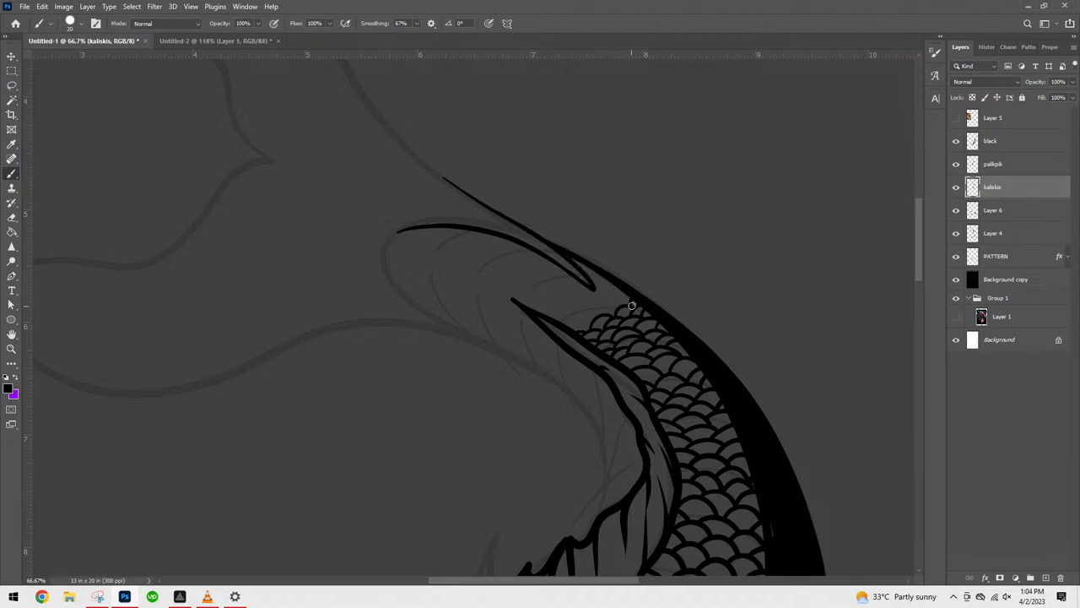
- Ink scales between the dorsal fin's end and the curved tail-base line, reducing the brush size to 10 for the smallest ones
{"action": "mouse_move", "coordinate": [622, 305]}
{"action": "left_mouse_down"}
{"action": "mouse_move", "coordinate": [648, 297]}
{"action": "mouse_move", "coordinate": [606, 310]}
{"action": "mouse_move", "coordinate": [625, 304]}
{"action": "mouse_move", "coordinate": [630, 315]}
{"action": "mouse_move", "coordinate": [572, 329]}
{"action": "mouse_move", "coordinate": [582, 315]}
{"action": "mouse_move", "coordinate": [602, 323]}
{"action": "mouse_move", "coordinate": [596, 308]}
{"action": "mouse_move", "coordinate": [621, 312]}
{"action": "mouse_move", "coordinate": [611, 307]}
{"action": "mouse_move", "coordinate": [621, 289]}
{"action": "mouse_move", "coordinate": [640, 303]}
{"action": "mouse_move", "coordinate": [563, 325]}
{"action": "mouse_move", "coordinate": [597, 307]}
{"action": "left_mouse_up"}
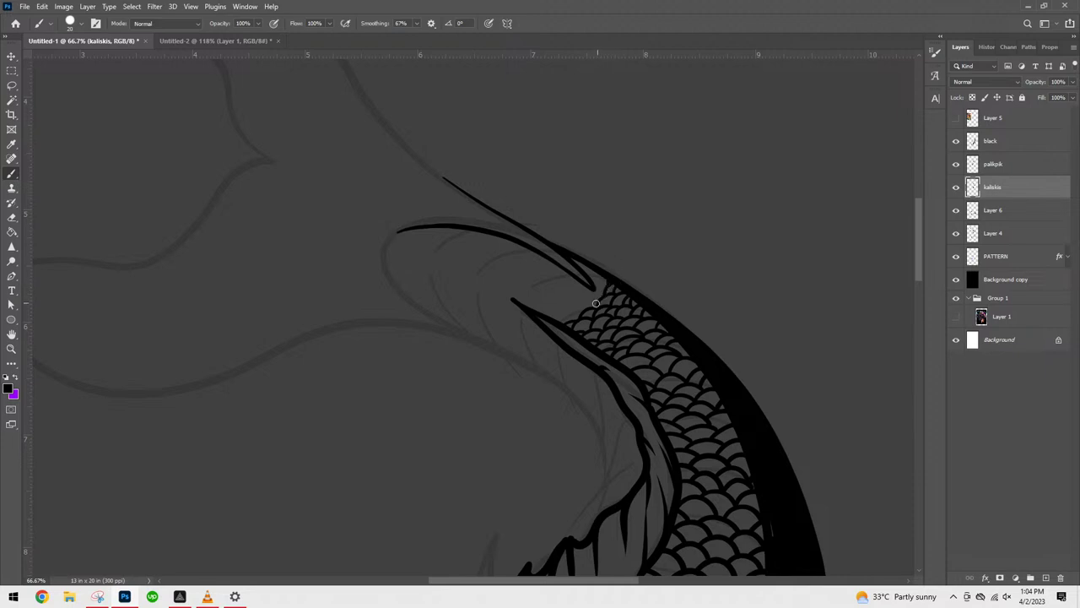
{"action": "mouse_move", "coordinate": [611, 285]}
{"action": "left_mouse_down"}
{"action": "mouse_move", "coordinate": [599, 279]}
{"action": "mouse_move", "coordinate": [612, 265]}
{"action": "mouse_move", "coordinate": [598, 261]}
{"action": "mouse_move", "coordinate": [613, 278]}
{"action": "mouse_move", "coordinate": [591, 278]}
{"action": "mouse_move", "coordinate": [604, 276]}
{"action": "mouse_move", "coordinate": [586, 259]}
{"action": "mouse_move", "coordinate": [586, 302]}
{"action": "mouse_move", "coordinate": [571, 309]}
{"action": "mouse_move", "coordinate": [570, 329]}
{"action": "mouse_move", "coordinate": [572, 310]}
{"action": "left_mouse_up"}
{"action": "key", "text": "bracketleft"}
{"action": "key", "text": "bracketleft"}
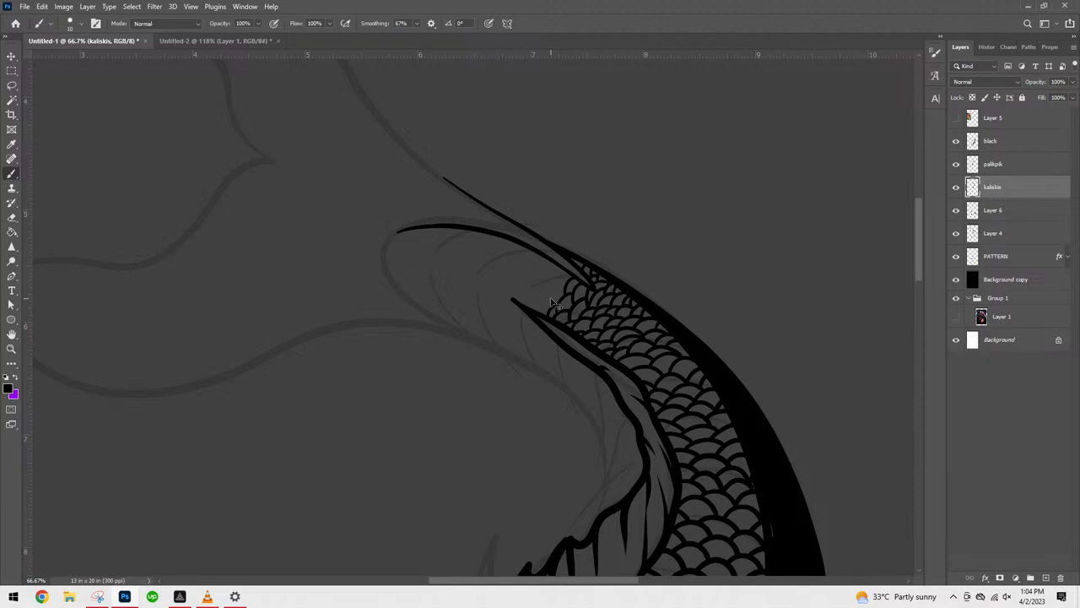
{"action": "scroll", "coordinate": [552, 304], "scroll_direction": "up", "scroll_amount": 3}
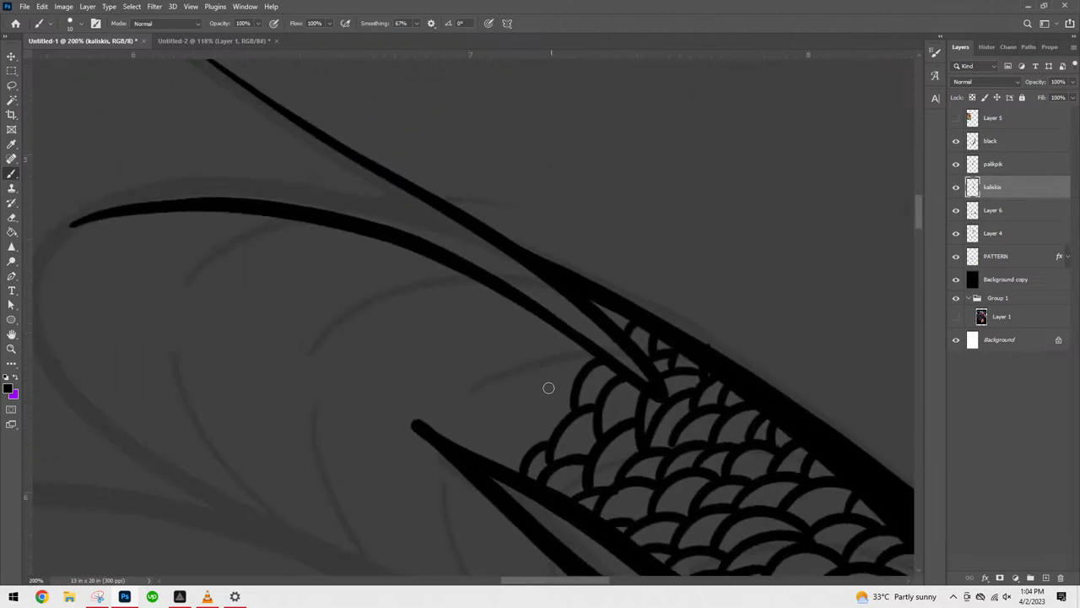
{"action": "mouse_move", "coordinate": [527, 456]}
{"action": "left_mouse_down"}
{"action": "mouse_move", "coordinate": [500, 469]}
{"action": "mouse_move", "coordinate": [490, 495]}
{"action": "left_mouse_up"}
{"action": "mouse_move", "coordinate": [525, 458]}
{"action": "left_mouse_down"}
{"action": "mouse_move", "coordinate": [541, 408]}
{"action": "mouse_move", "coordinate": [563, 395]}
{"action": "mouse_move", "coordinate": [587, 406]}
{"action": "mouse_move", "coordinate": [571, 379]}
{"action": "mouse_move", "coordinate": [573, 407]}
{"action": "mouse_move", "coordinate": [560, 381]}
{"action": "mouse_move", "coordinate": [576, 350]}
{"action": "mouse_move", "coordinate": [612, 370]}
{"action": "left_mouse_up"}
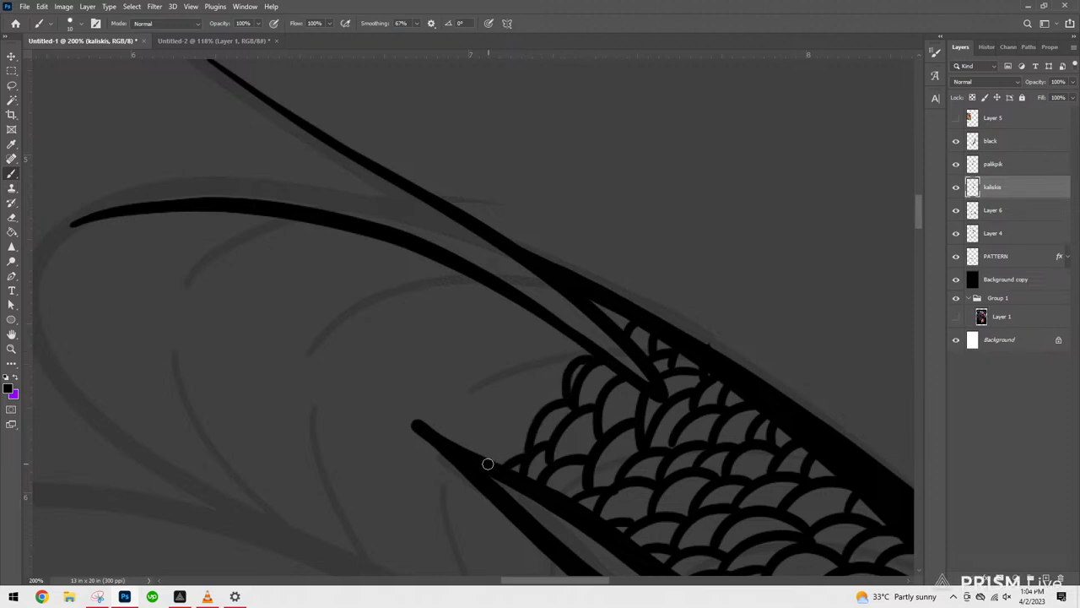
{"action": "mouse_move", "coordinate": [496, 464]}
{"action": "left_mouse_down"}
{"action": "mouse_move", "coordinate": [532, 426]}
{"action": "mouse_move", "coordinate": [548, 433]}
{"action": "mouse_move", "coordinate": [559, 374]}
{"action": "mouse_move", "coordinate": [583, 374]}
{"action": "mouse_move", "coordinate": [577, 338]}
{"action": "left_mouse_up"}
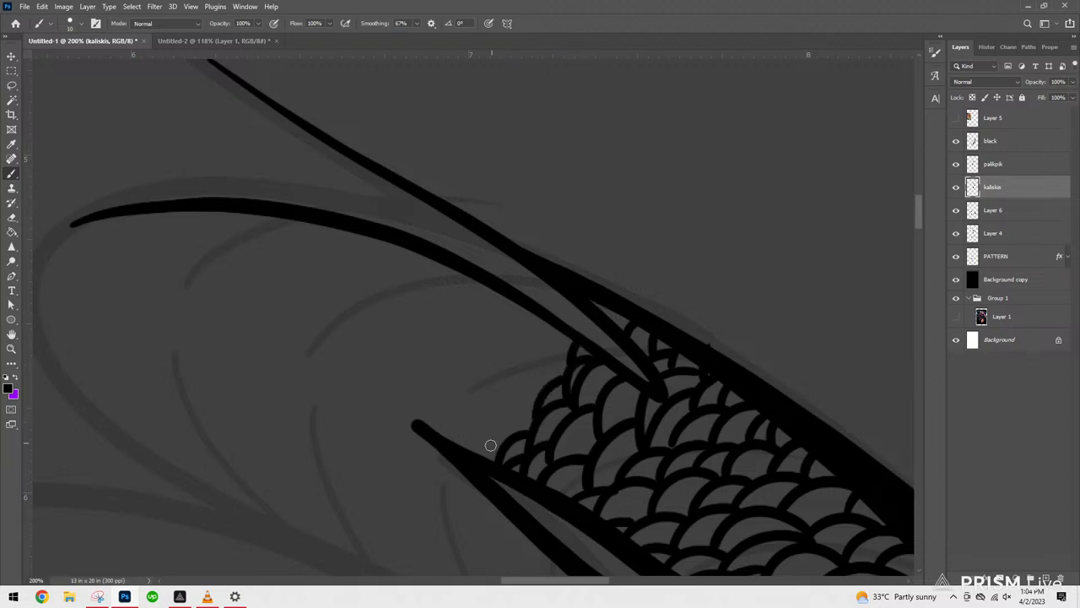
- Add more rows of tiny scales under the curved tail-base line, out to the dorsal fin's pointed tip
{"action": "mouse_move", "coordinate": [505, 442]}
{"action": "left_mouse_down"}
{"action": "mouse_move", "coordinate": [479, 454]}
{"action": "mouse_move", "coordinate": [471, 495]}
{"action": "mouse_move", "coordinate": [518, 430]}
{"action": "mouse_move", "coordinate": [510, 440]}
{"action": "mouse_move", "coordinate": [510, 412]}
{"action": "mouse_move", "coordinate": [572, 380]}
{"action": "mouse_move", "coordinate": [545, 376]}
{"action": "mouse_move", "coordinate": [571, 357]}
{"action": "left_mouse_up"}
{"action": "mouse_move", "coordinate": [488, 458]}
{"action": "left_mouse_down"}
{"action": "mouse_move", "coordinate": [502, 411]}
{"action": "mouse_move", "coordinate": [548, 389]}
{"action": "mouse_move", "coordinate": [514, 407]}
{"action": "mouse_move", "coordinate": [520, 369]}
{"action": "mouse_move", "coordinate": [552, 350]}
{"action": "mouse_move", "coordinate": [578, 360]}
{"action": "mouse_move", "coordinate": [541, 345]}
{"action": "mouse_move", "coordinate": [562, 312]}
{"action": "mouse_move", "coordinate": [608, 308]}
{"action": "left_mouse_up"}
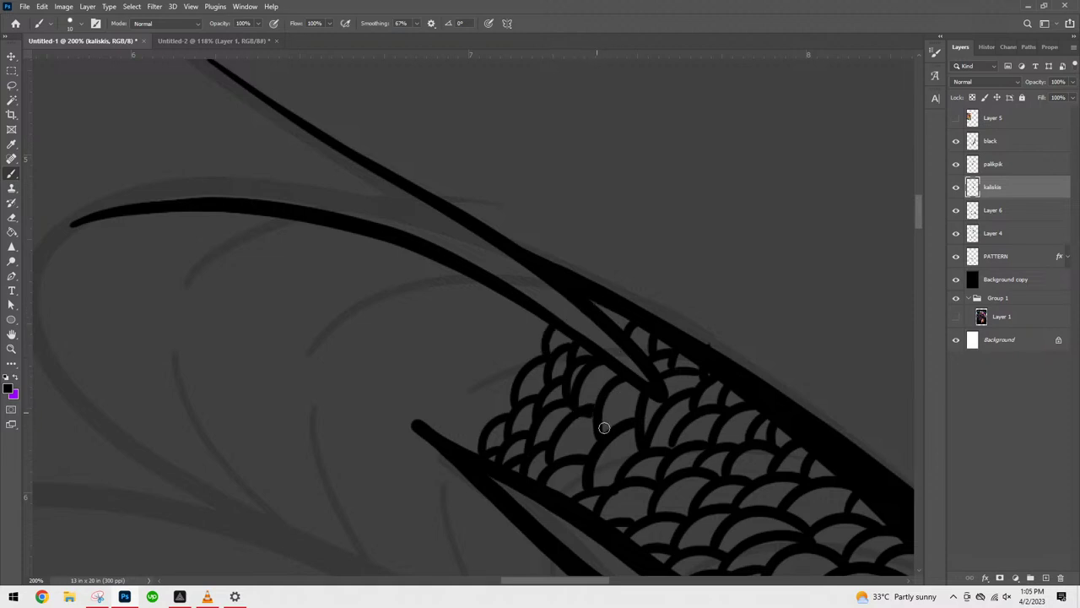
{"action": "mouse_move", "coordinate": [463, 445]}
{"action": "left_mouse_down"}
{"action": "mouse_move", "coordinate": [509, 428]}
{"action": "mouse_move", "coordinate": [493, 411]}
{"action": "mouse_move", "coordinate": [482, 427]}
{"action": "mouse_move", "coordinate": [493, 383]}
{"action": "mouse_move", "coordinate": [537, 375]}
{"action": "mouse_move", "coordinate": [517, 377]}
{"action": "mouse_move", "coordinate": [512, 361]}
{"action": "mouse_move", "coordinate": [545, 320]}
{"action": "left_mouse_up"}
{"action": "mouse_move", "coordinate": [452, 440]}
{"action": "left_mouse_down"}
{"action": "mouse_move", "coordinate": [466, 393]}
{"action": "mouse_move", "coordinate": [496, 385]}
{"action": "mouse_move", "coordinate": [515, 398]}
{"action": "mouse_move", "coordinate": [502, 369]}
{"action": "mouse_move", "coordinate": [490, 391]}
{"action": "mouse_move", "coordinate": [503, 345]}
{"action": "mouse_move", "coordinate": [536, 335]}
{"action": "mouse_move", "coordinate": [545, 346]}
{"action": "mouse_move", "coordinate": [521, 343]}
{"action": "mouse_move", "coordinate": [526, 308]}
{"action": "left_mouse_up"}
{"action": "mouse_move", "coordinate": [433, 438]}
{"action": "left_mouse_down"}
{"action": "mouse_move", "coordinate": [461, 406]}
{"action": "mouse_move", "coordinate": [494, 398]}
{"action": "mouse_move", "coordinate": [481, 388]}
{"action": "mouse_move", "coordinate": [466, 404]}
{"action": "mouse_move", "coordinate": [467, 370]}
{"action": "mouse_move", "coordinate": [507, 346]}
{"action": "mouse_move", "coordinate": [521, 356]}
{"action": "mouse_move", "coordinate": [493, 349]}
{"action": "mouse_move", "coordinate": [518, 295]}
{"action": "left_mouse_up"}
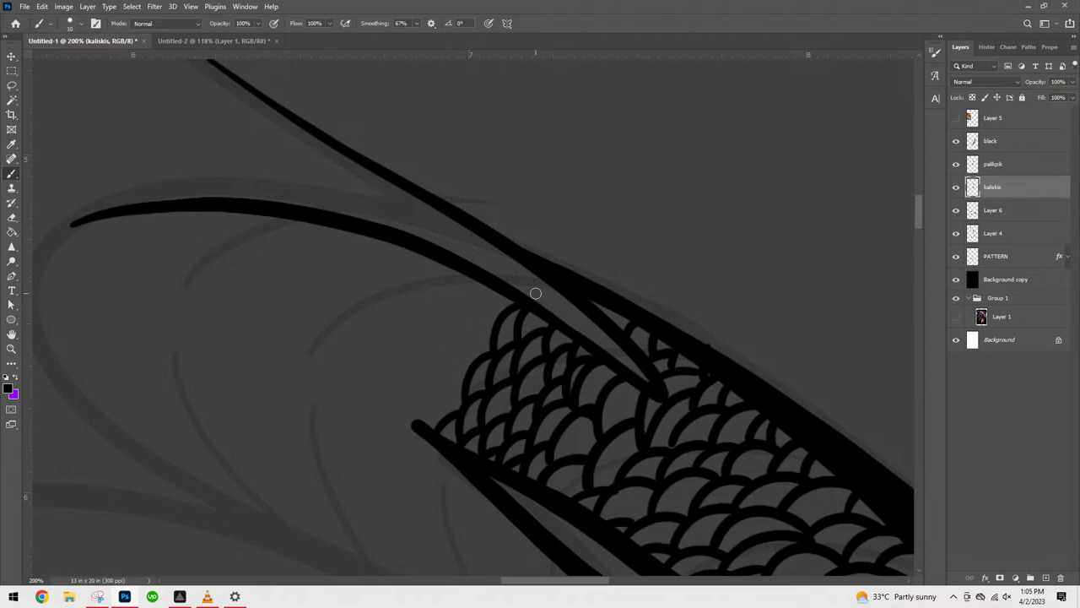
{"action": "scroll", "coordinate": [535, 292], "scroll_direction": "down", "scroll_amount": 6}
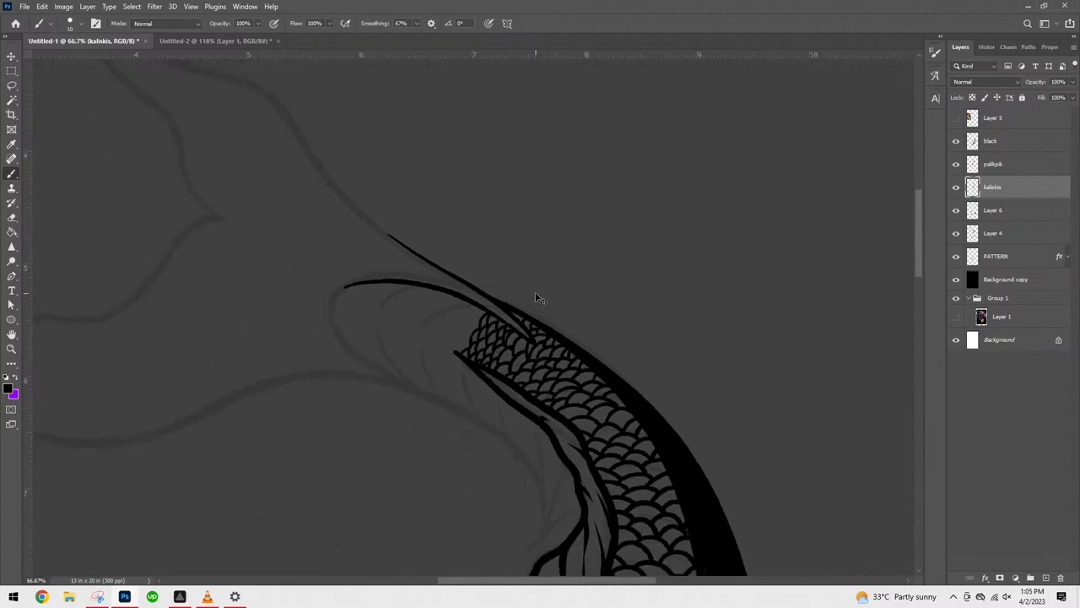
- Check the whole koi drawing and compare the tail area with the koi photo references in the Untitled-2 document
{"action": "scroll", "coordinate": [535, 297], "scroll_direction": "down", "scroll_amount": 1}
{"action": "scroll", "coordinate": [535, 297], "scroll_direction": "up", "scroll_amount": 2}
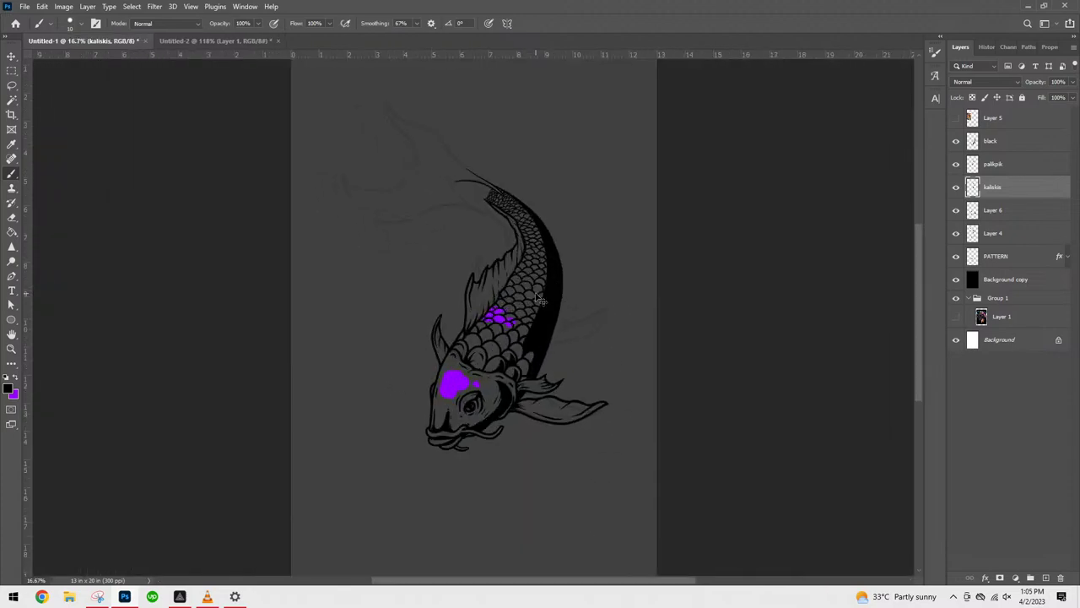
{"action": "scroll", "coordinate": [538, 297], "scroll_direction": "up", "scroll_amount": 3}
{"action": "left_click_drag", "start_coordinate": [535, 292], "coordinate": [760, 318]}
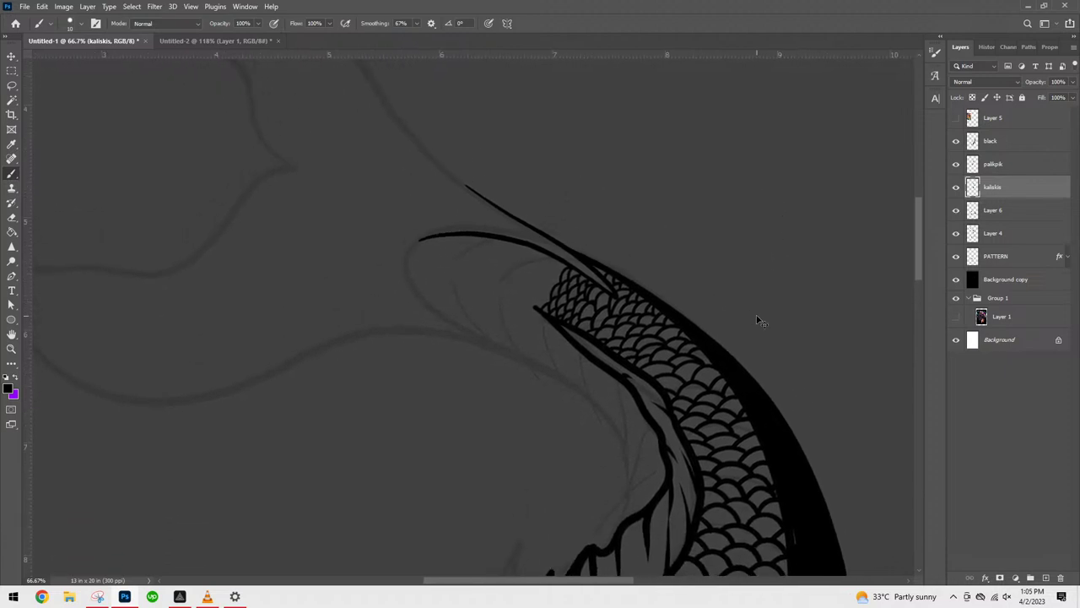
{"action": "scroll", "coordinate": [760, 318], "scroll_direction": "up", "scroll_amount": 1}
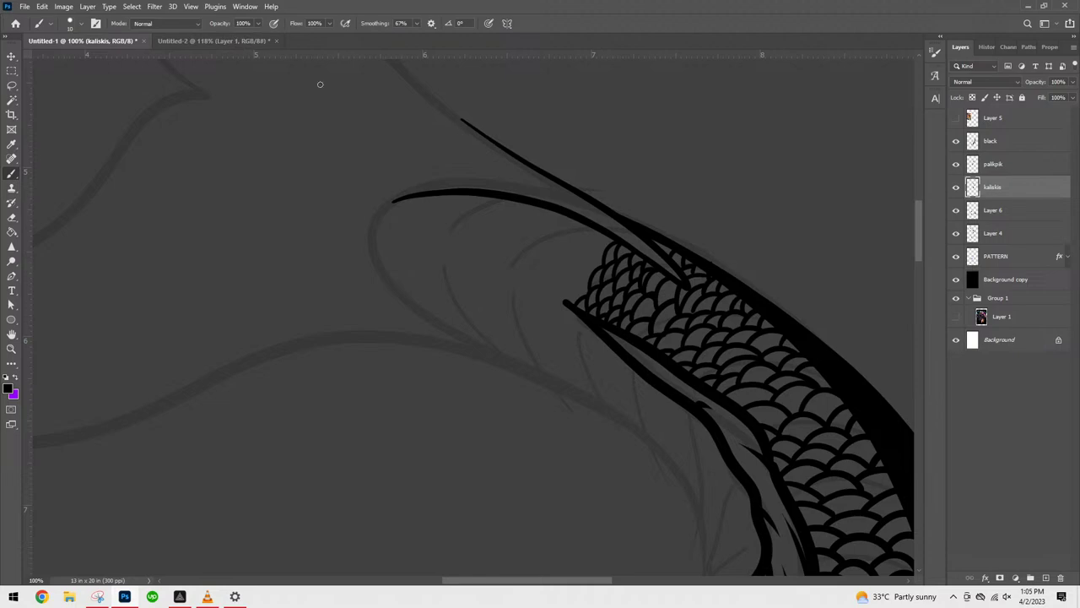
{"action": "left_click", "coordinate": [218, 40]}
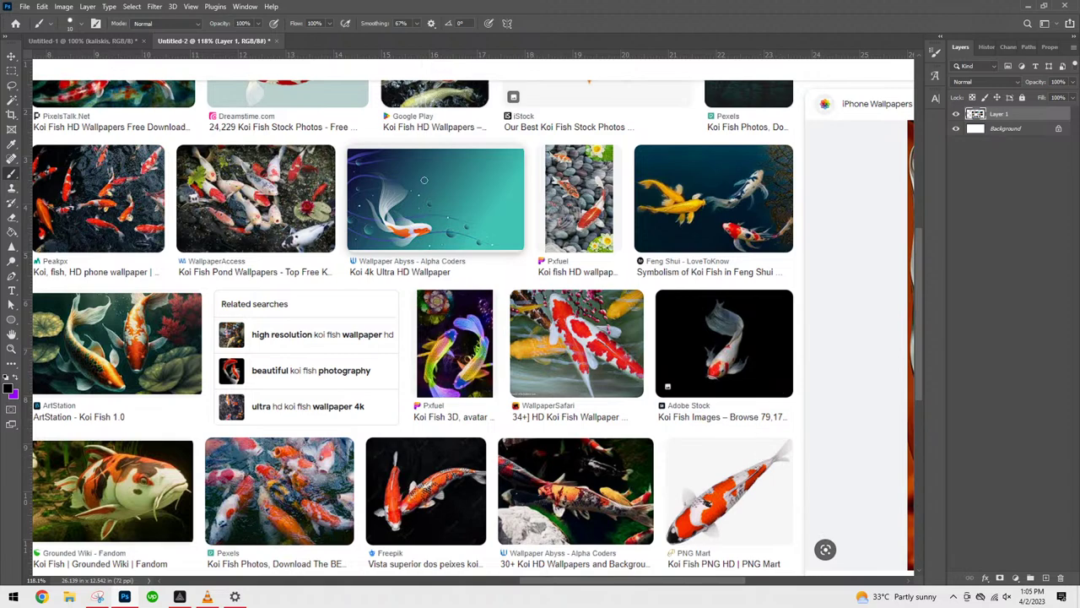
{"action": "left_click", "coordinate": [81, 41]}
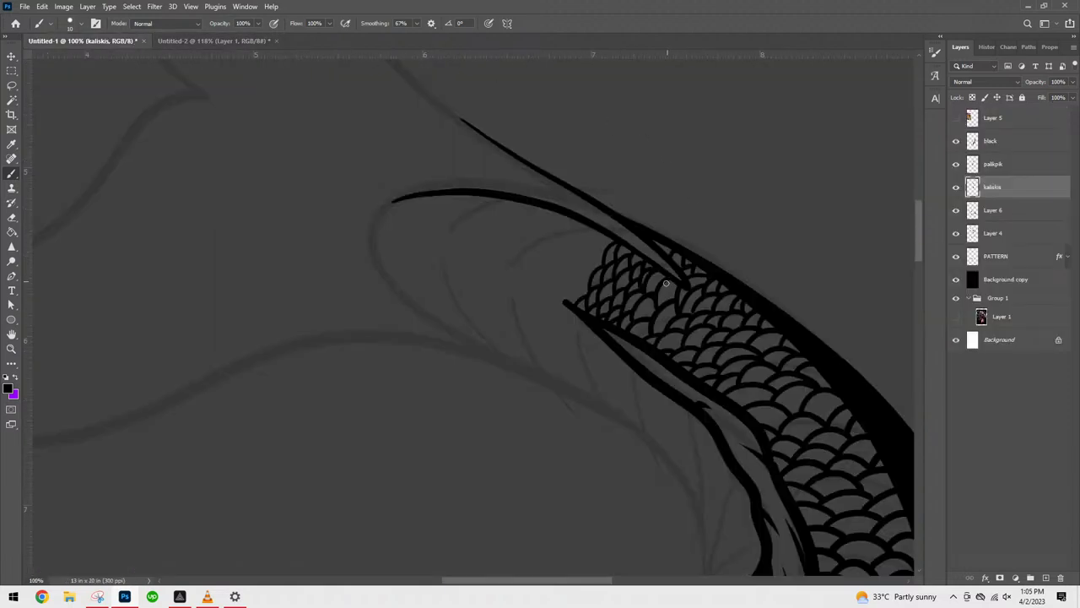
- On the black layer, ink the rounded end of the tail base and its underside, with a second inner line bounding the shading
{"action": "left_click_drag", "start_coordinate": [698, 244], "coordinate": [657, 152]}
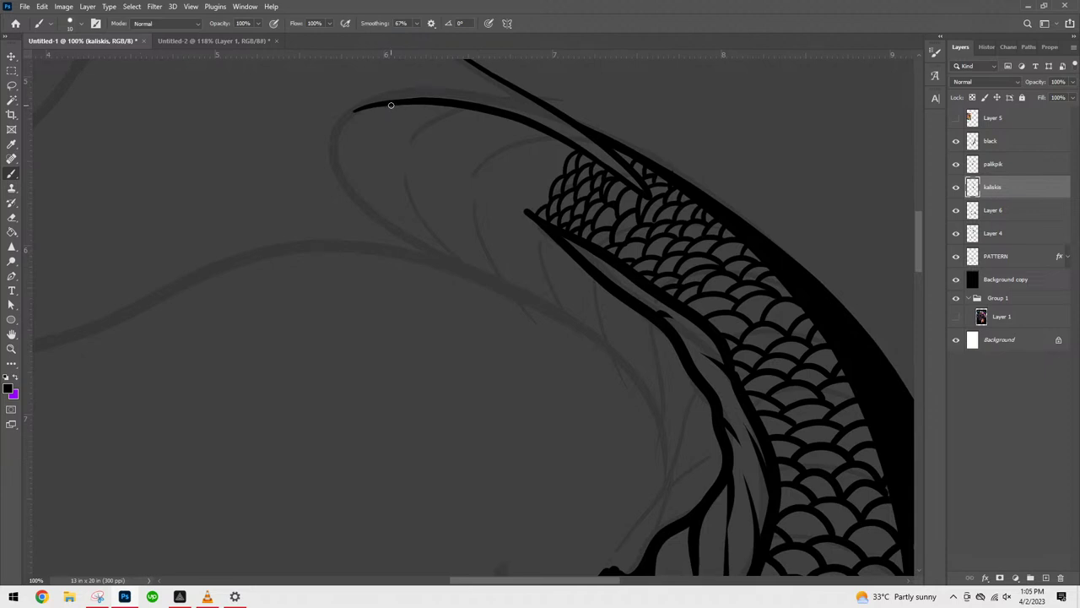
{"action": "mouse_move", "coordinate": [381, 105]}
{"action": "left_mouse_down"}
{"action": "mouse_move", "coordinate": [337, 116]}
{"action": "mouse_move", "coordinate": [333, 139]}
{"action": "left_mouse_up"}
{"action": "key", "text": "ctrl+z"}
{"action": "left_click", "coordinate": [1010, 137]}
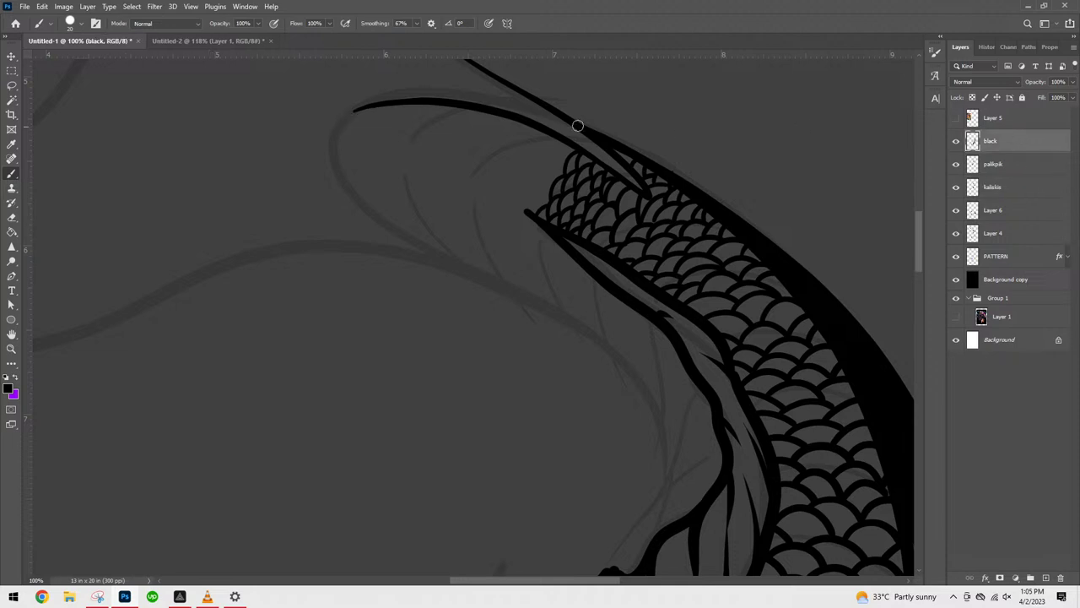
{"action": "mouse_move", "coordinate": [435, 102]}
{"action": "left_mouse_down"}
{"action": "mouse_move", "coordinate": [339, 115]}
{"action": "mouse_move", "coordinate": [329, 152]}
{"action": "mouse_move", "coordinate": [357, 191]}
{"action": "mouse_move", "coordinate": [554, 289]}
{"action": "mouse_move", "coordinate": [617, 345]}
{"action": "mouse_move", "coordinate": [665, 450]}
{"action": "left_mouse_up"}
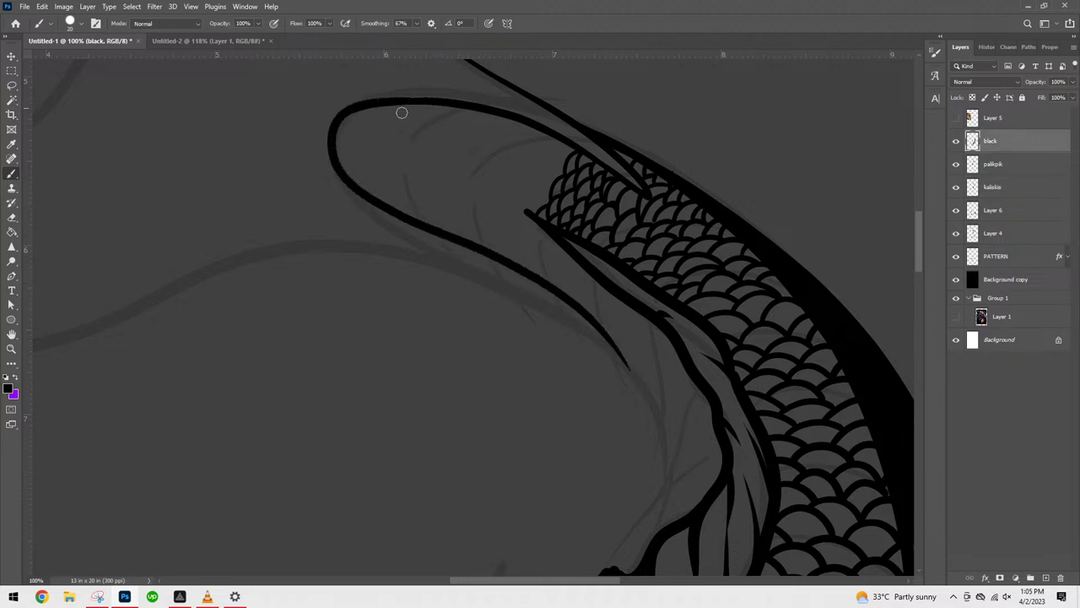
{"action": "mouse_move", "coordinate": [352, 106]}
{"action": "left_mouse_down"}
{"action": "mouse_move", "coordinate": [352, 159]}
{"action": "mouse_move", "coordinate": [540, 251]}
{"action": "mouse_move", "coordinate": [619, 326]}
{"action": "mouse_move", "coordinate": [650, 408]}
{"action": "mouse_move", "coordinate": [605, 335]}
{"action": "mouse_move", "coordinate": [504, 253]}
{"action": "mouse_move", "coordinate": [337, 167]}
{"action": "left_mouse_up"}
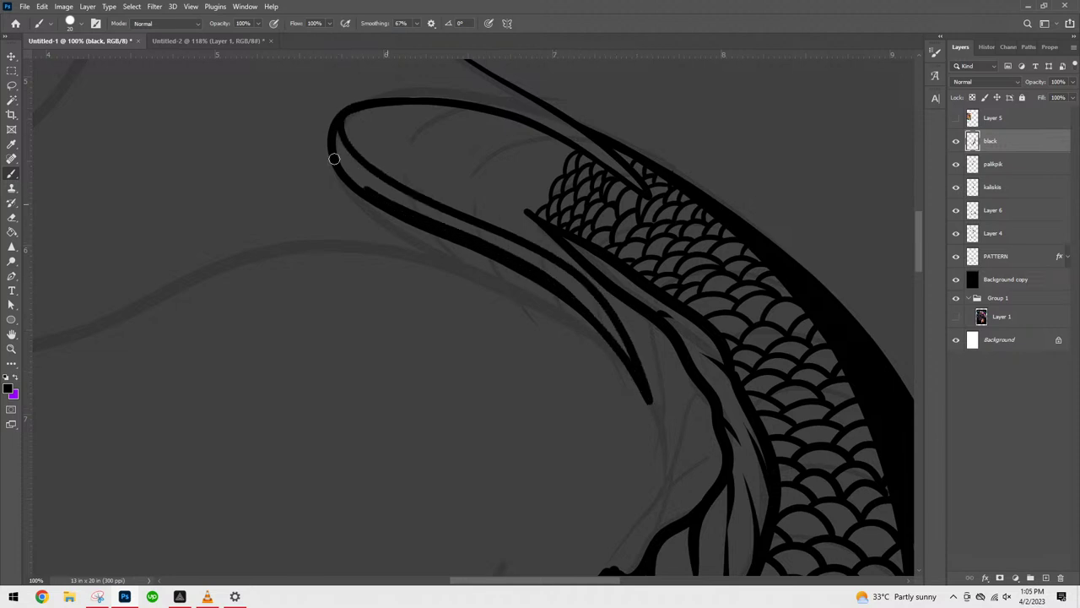
- Fill the area between the two tail-base lines with solid black, tapering it down to the rear of the dorsal fin
{"action": "mouse_move", "coordinate": [337, 128]}
{"action": "left_mouse_down"}
{"action": "mouse_move", "coordinate": [345, 161]}
{"action": "mouse_move", "coordinate": [563, 274]}
{"action": "mouse_move", "coordinate": [631, 336]}
{"action": "mouse_move", "coordinate": [650, 386]}
{"action": "mouse_move", "coordinate": [573, 280]}
{"action": "mouse_move", "coordinate": [407, 206]}
{"action": "mouse_move", "coordinate": [327, 136]}
{"action": "mouse_move", "coordinate": [358, 169]}
{"action": "mouse_move", "coordinate": [461, 227]}
{"action": "left_mouse_up"}
{"action": "mouse_move", "coordinate": [360, 173]}
{"action": "left_mouse_down"}
{"action": "mouse_move", "coordinate": [508, 257]}
{"action": "mouse_move", "coordinate": [635, 360]}
{"action": "mouse_move", "coordinate": [507, 248]}
{"action": "mouse_move", "coordinate": [589, 307]}
{"action": "mouse_move", "coordinate": [653, 392]}
{"action": "mouse_move", "coordinate": [495, 234]}
{"action": "mouse_move", "coordinate": [644, 382]}
{"action": "mouse_move", "coordinate": [525, 249]}
{"action": "mouse_move", "coordinate": [438, 207]}
{"action": "mouse_move", "coordinate": [531, 251]}
{"action": "mouse_move", "coordinate": [650, 388]}
{"action": "mouse_move", "coordinate": [439, 225]}
{"action": "left_mouse_up"}
{"action": "mouse_move", "coordinate": [341, 170]}
{"action": "left_mouse_down"}
{"action": "mouse_move", "coordinate": [335, 135]}
{"action": "mouse_move", "coordinate": [362, 200]}
{"action": "mouse_move", "coordinate": [524, 276]}
{"action": "mouse_move", "coordinate": [578, 316]}
{"action": "mouse_move", "coordinate": [621, 361]}
{"action": "mouse_move", "coordinate": [667, 464]}
{"action": "left_mouse_up"}
{"action": "left_click_drag", "start_coordinate": [366, 179], "coordinate": [611, 311]}
{"action": "mouse_move", "coordinate": [510, 242]}
{"action": "left_mouse_down"}
{"action": "mouse_move", "coordinate": [564, 264]}
{"action": "mouse_move", "coordinate": [577, 255]}
{"action": "mouse_move", "coordinate": [544, 212]}
{"action": "mouse_move", "coordinate": [579, 272]}
{"action": "left_mouse_up"}
{"action": "mouse_move", "coordinate": [657, 321]}
{"action": "left_mouse_down"}
{"action": "mouse_move", "coordinate": [647, 313]}
{"action": "mouse_move", "coordinate": [642, 362]}
{"action": "mouse_move", "coordinate": [667, 443]}
{"action": "left_mouse_up"}
{"action": "mouse_move", "coordinate": [572, 255]}
{"action": "left_mouse_down"}
{"action": "mouse_move", "coordinate": [639, 351]}
{"action": "mouse_move", "coordinate": [639, 307]}
{"action": "mouse_move", "coordinate": [610, 304]}
{"action": "mouse_move", "coordinate": [604, 275]}
{"action": "mouse_move", "coordinate": [632, 323]}
{"action": "mouse_move", "coordinate": [624, 300]}
{"action": "mouse_move", "coordinate": [640, 315]}
{"action": "mouse_move", "coordinate": [583, 258]}
{"action": "left_mouse_up"}
- Reduce the brush size to 15 and add thin tapered shading strokes along the inner edge of the tail base's black band
{"action": "key", "text": "ctrl+minus"}
{"action": "key", "text": "ctrl+minus"}
{"action": "key", "text": "ctrl+minus"}
{"action": "key", "text": "ctrl+minus"}
{"action": "key", "text": "ctrl+minus"}
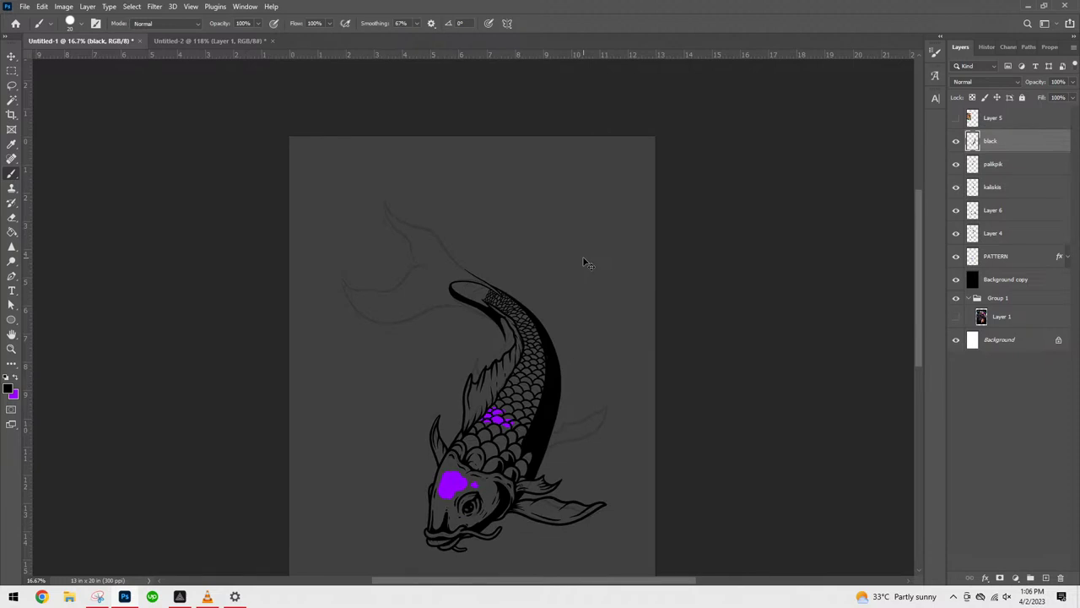
{"action": "key", "text": "ctrl+plus"}
{"action": "key", "text": "ctrl+plus"}
{"action": "key", "text": "ctrl+plus"}
{"action": "key", "text": "ctrl+plus"}
{"action": "key", "text": "ctrl+plus"}
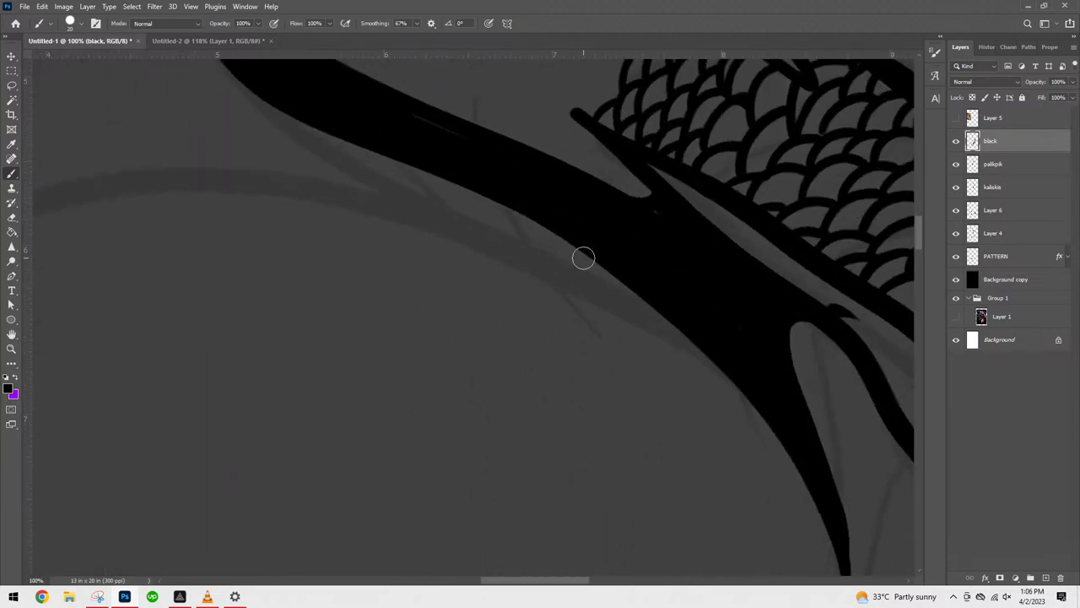
{"action": "key", "text": "ctrl+plus"}
{"action": "scroll", "coordinate": [659, 343], "scroll_direction": "up", "scroll_amount": 1}
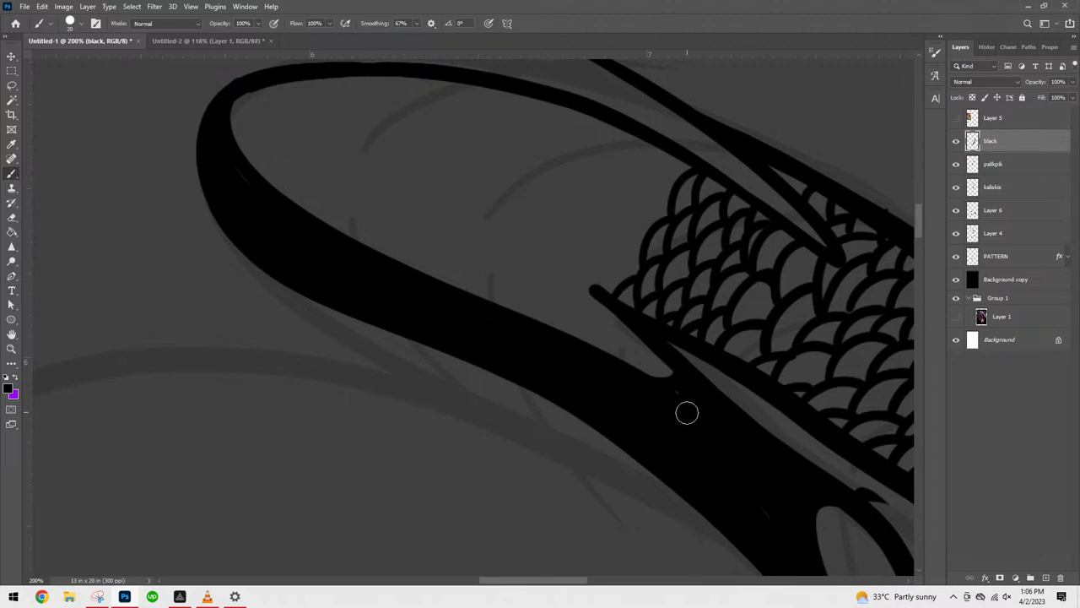
{"action": "key", "text": "bracketleft"}
{"action": "left_click_drag", "start_coordinate": [678, 380], "coordinate": [545, 302]}
{"action": "mouse_move", "coordinate": [231, 96]}
{"action": "left_mouse_down"}
{"action": "mouse_move", "coordinate": [292, 208]}
{"action": "mouse_move", "coordinate": [443, 268]}
{"action": "left_mouse_up"}
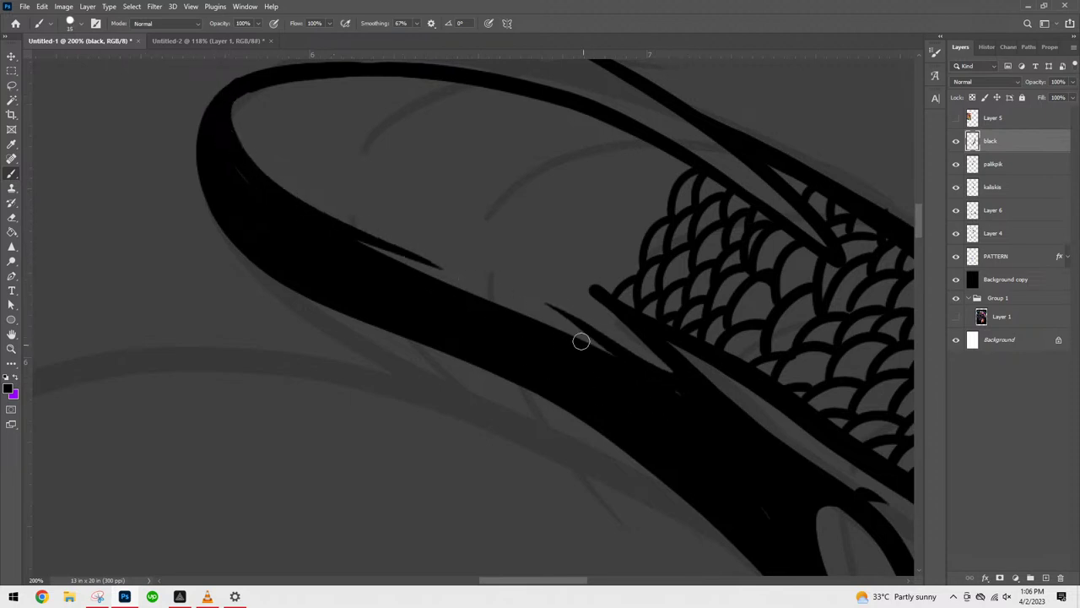
{"action": "left_click_drag", "start_coordinate": [234, 89], "coordinate": [306, 189]}
{"action": "left_click_drag", "start_coordinate": [477, 280], "coordinate": [549, 306]}
{"action": "left_click_drag", "start_coordinate": [331, 204], "coordinate": [456, 260]}
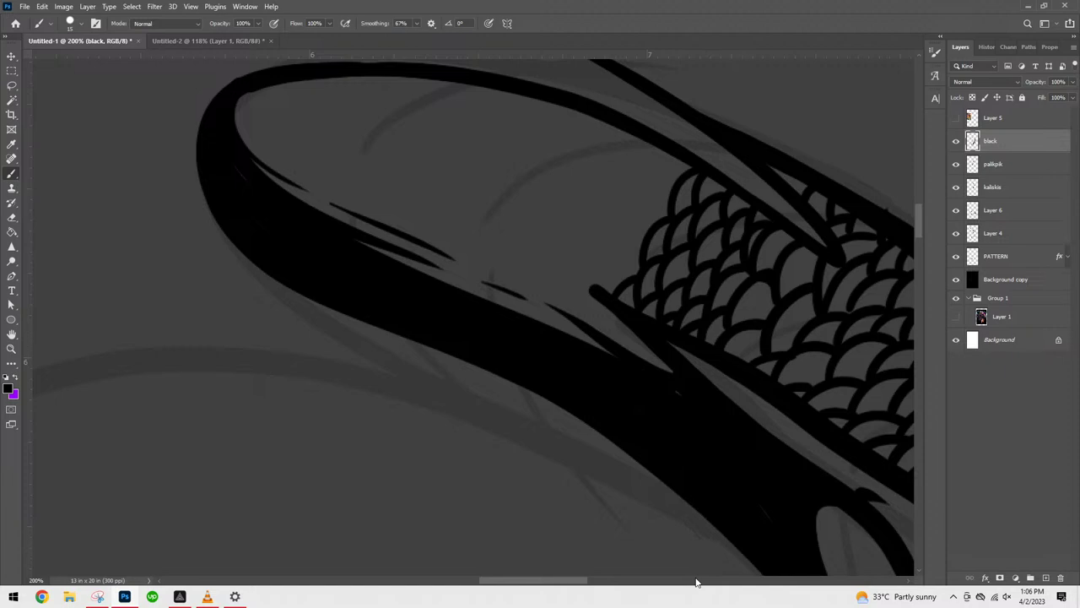
- Ink the tail fin's upper lobe along the sketch, from the back outline around the pointed tip, with its first inner rays
{"action": "key", "text": "ctrl+minus"}
{"action": "key", "text": "ctrl+minus"}
{"action": "key", "text": "ctrl+minus"}
{"action": "key", "text": "ctrl+minus"}
{"action": "key", "text": "ctrl+minus"}
{"action": "key", "text": "ctrl+plus"}
{"action": "key", "text": "ctrl+plus"}
{"action": "key", "text": "ctrl+plus"}
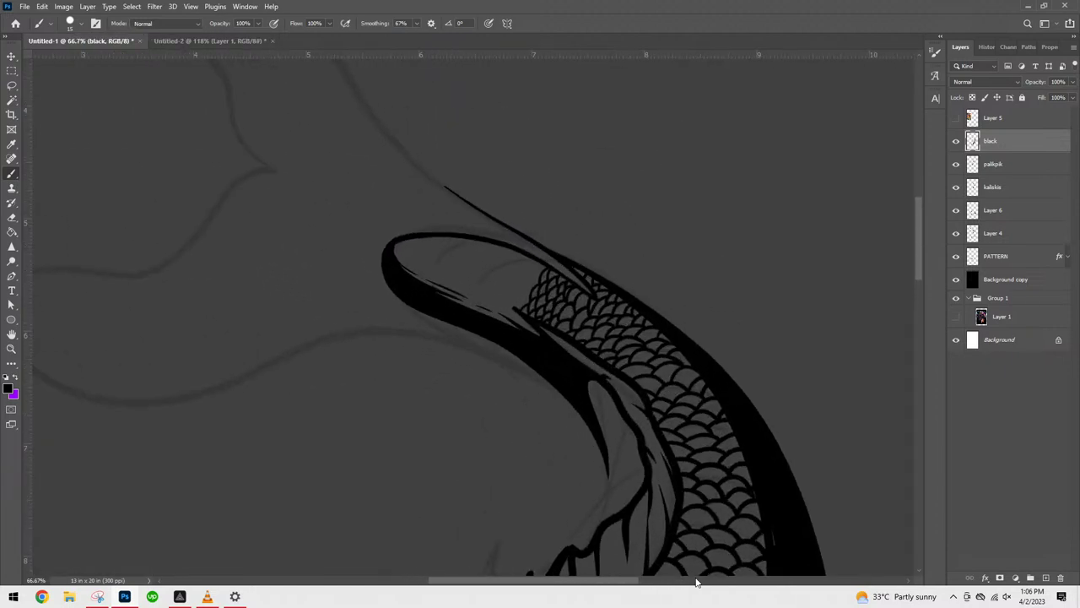
{"action": "left_click_drag", "start_coordinate": [616, 272], "coordinate": [753, 418]}
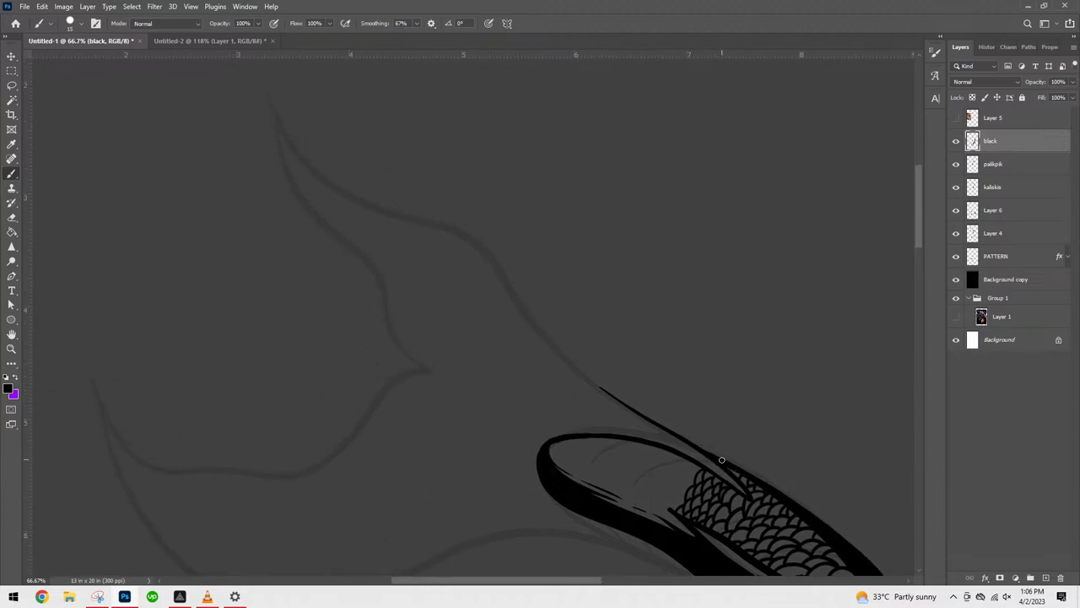
{"action": "left_click_drag", "start_coordinate": [649, 420], "coordinate": [559, 357]}
{"action": "key", "text": "ctrl+z"}
{"action": "mouse_move", "coordinate": [589, 378]}
{"action": "left_mouse_down"}
{"action": "mouse_move", "coordinate": [484, 248]}
{"action": "mouse_move", "coordinate": [436, 213]}
{"action": "mouse_move", "coordinate": [352, 194]}
{"action": "mouse_move", "coordinate": [279, 115]}
{"action": "mouse_move", "coordinate": [277, 98]}
{"action": "mouse_move", "coordinate": [316, 211]}
{"action": "mouse_move", "coordinate": [394, 243]}
{"action": "mouse_move", "coordinate": [446, 312]}
{"action": "left_mouse_up"}
{"action": "mouse_move", "coordinate": [416, 257]}
{"action": "left_mouse_down"}
{"action": "mouse_move", "coordinate": [476, 286]}
{"action": "mouse_move", "coordinate": [505, 332]}
{"action": "left_mouse_up"}
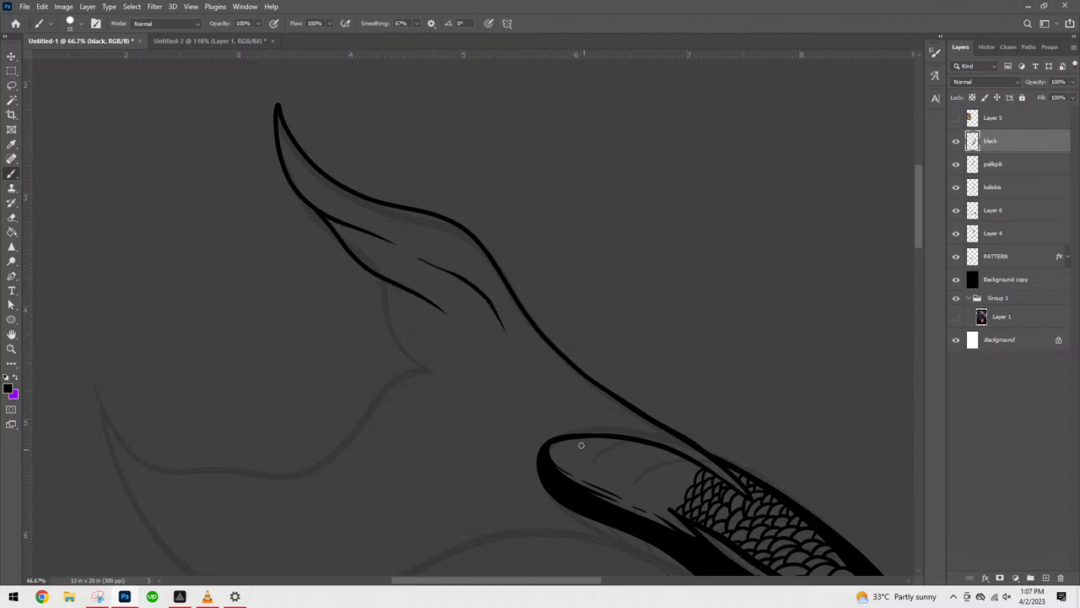
- Continue the tail fin's inner edge through the notch and along the lower lobe, branching curved rays into the fin
{"action": "mouse_move", "coordinate": [374, 273]}
{"action": "left_mouse_down"}
{"action": "mouse_move", "coordinate": [390, 331]}
{"action": "mouse_move", "coordinate": [408, 348]}
{"action": "mouse_move", "coordinate": [500, 388]}
{"action": "left_mouse_up"}
{"action": "mouse_move", "coordinate": [404, 346]}
{"action": "left_mouse_down"}
{"action": "mouse_move", "coordinate": [426, 371]}
{"action": "mouse_move", "coordinate": [492, 404]}
{"action": "left_mouse_up"}
{"action": "left_click_drag", "start_coordinate": [473, 342], "coordinate": [632, 228]}
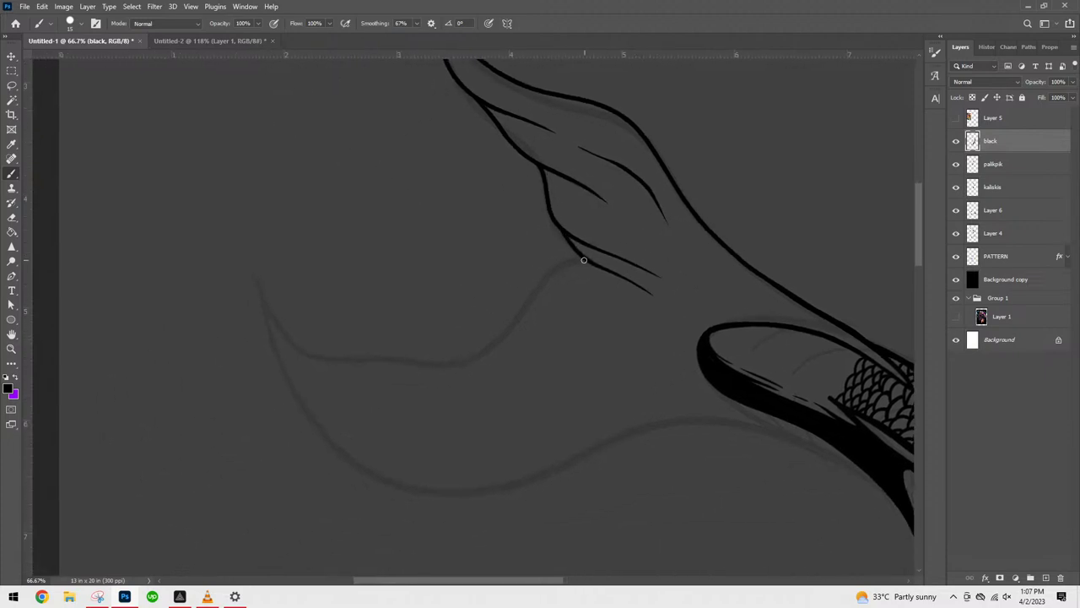
{"action": "mouse_move", "coordinate": [575, 260]}
{"action": "left_mouse_down"}
{"action": "mouse_move", "coordinate": [528, 302]}
{"action": "mouse_move", "coordinate": [510, 338]}
{"action": "mouse_move", "coordinate": [507, 330]}
{"action": "mouse_move", "coordinate": [448, 366]}
{"action": "mouse_move", "coordinate": [325, 361]}
{"action": "mouse_move", "coordinate": [445, 415]}
{"action": "left_mouse_up"}
{"action": "left_click_drag", "start_coordinate": [430, 369], "coordinate": [565, 398]}
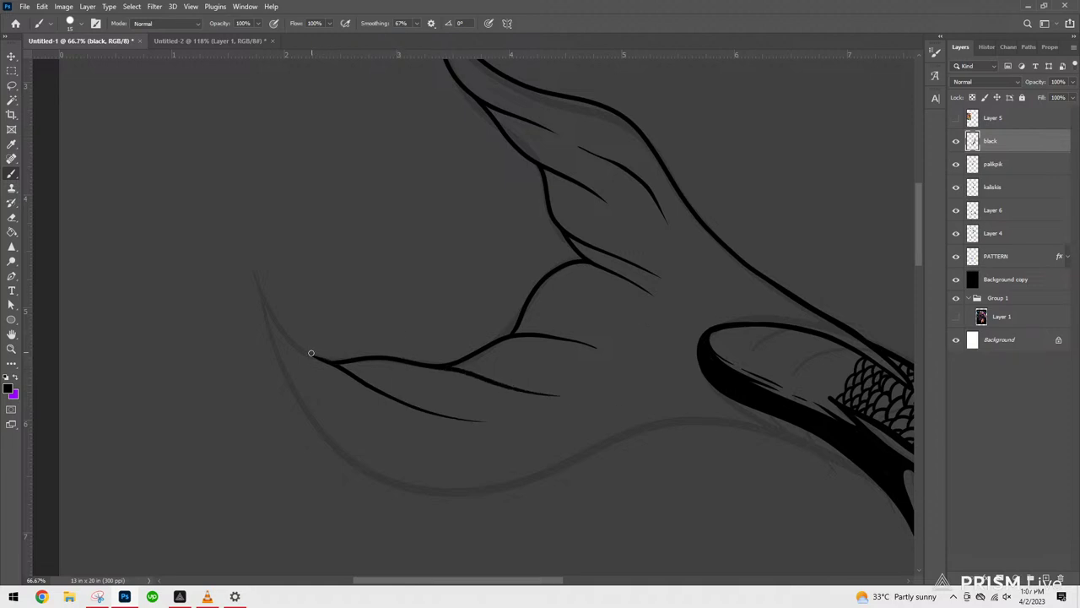
- Ink the lower lobe's pointed tip and outer edge back to the black tail-base shading, with long rays near the tip
{"action": "mouse_move", "coordinate": [270, 314]}
{"action": "left_mouse_down"}
{"action": "mouse_move", "coordinate": [289, 366]}
{"action": "mouse_move", "coordinate": [379, 465]}
{"action": "mouse_move", "coordinate": [413, 477]}
{"action": "left_mouse_up"}
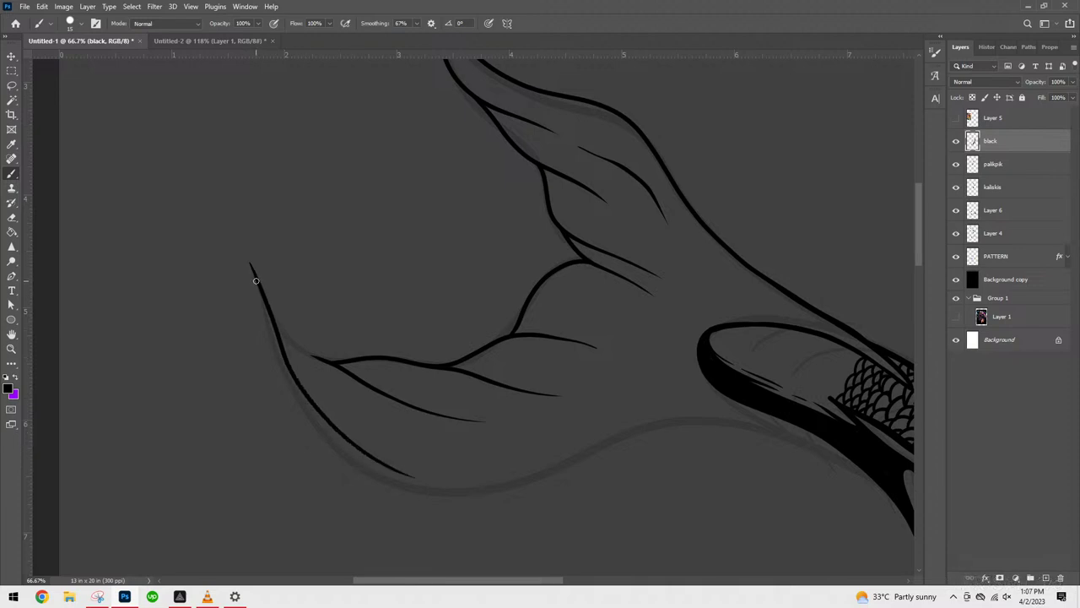
{"action": "left_click_drag", "start_coordinate": [267, 299], "coordinate": [360, 410]}
{"action": "mouse_move", "coordinate": [260, 316]}
{"action": "left_mouse_down"}
{"action": "mouse_move", "coordinate": [295, 400]}
{"action": "mouse_move", "coordinate": [345, 453]}
{"action": "mouse_move", "coordinate": [429, 492]}
{"action": "mouse_move", "coordinate": [530, 483]}
{"action": "mouse_move", "coordinate": [675, 420]}
{"action": "mouse_move", "coordinate": [731, 414]}
{"action": "mouse_move", "coordinate": [860, 454]}
{"action": "left_mouse_up"}
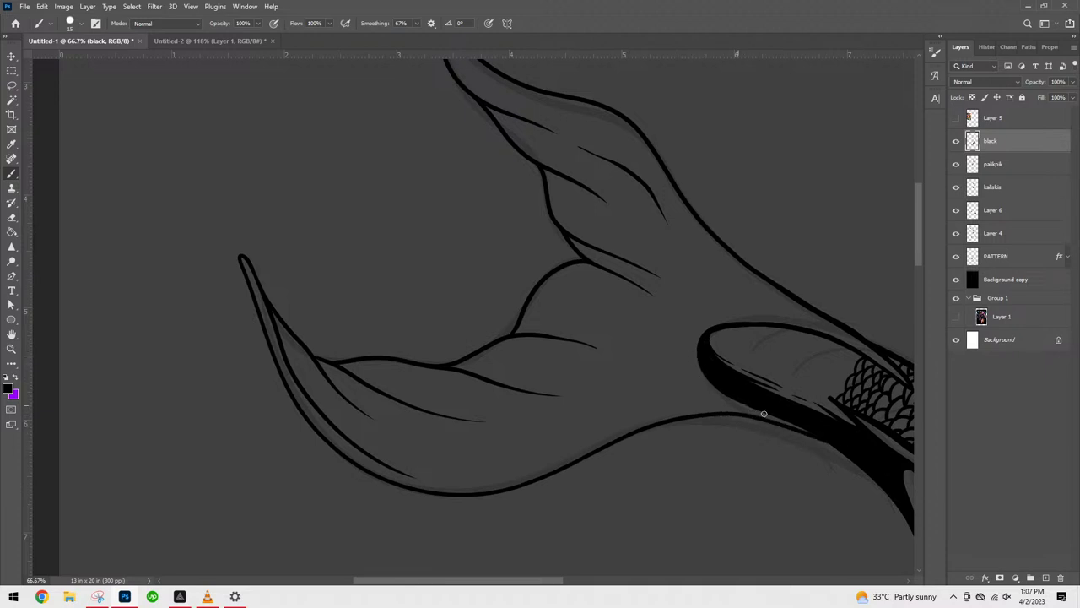
{"action": "left_click_drag", "start_coordinate": [800, 424], "coordinate": [873, 461]}
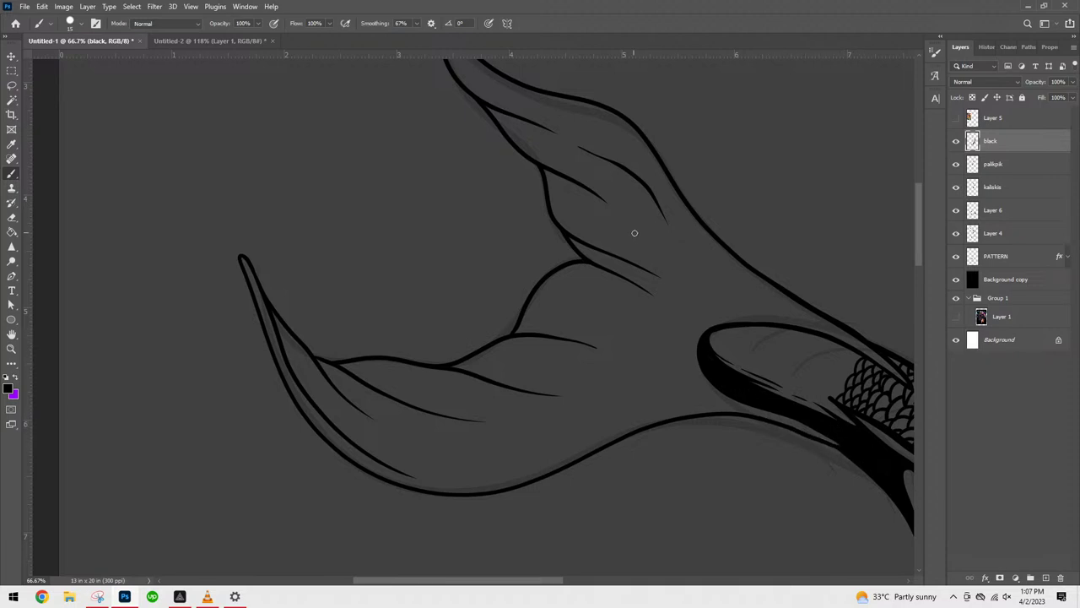
{"action": "key", "text": "ctrl+z"}
- Extend the black tip of the tail-base shading downward to close the sketched rear edge of the dorsal fin
{"action": "key", "text": "ctrl+minus"}
{"action": "key", "text": "ctrl+minus"}
{"action": "key", "text": "ctrl+minus"}
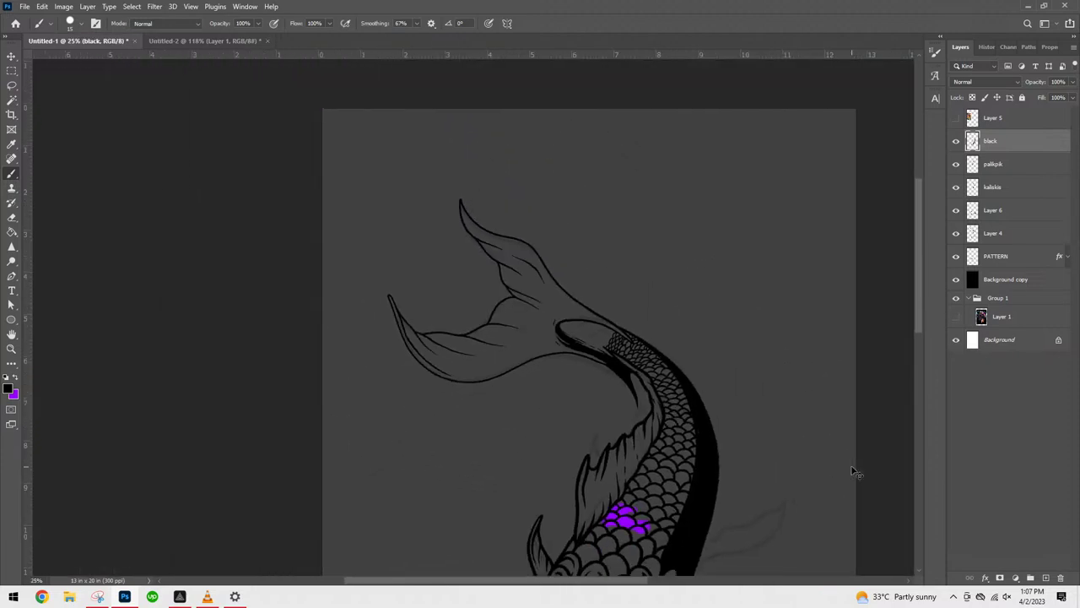
{"action": "key", "text": "ctrl+minus"}
{"action": "key", "text": "ctrl+plus"}
{"action": "key", "text": "ctrl+plus"}
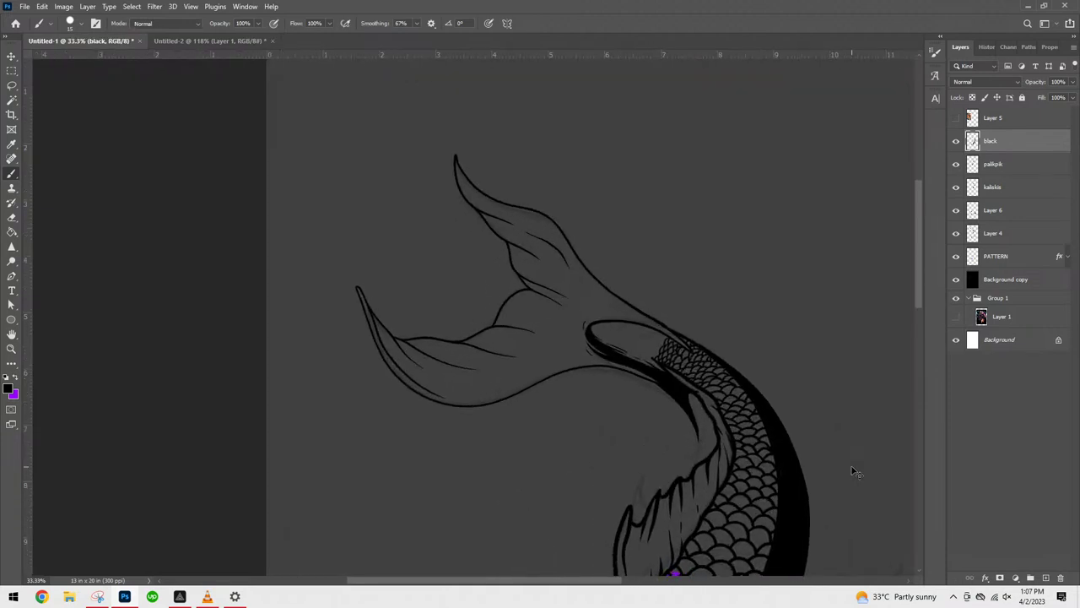
{"action": "key", "text": "ctrl+plus"}
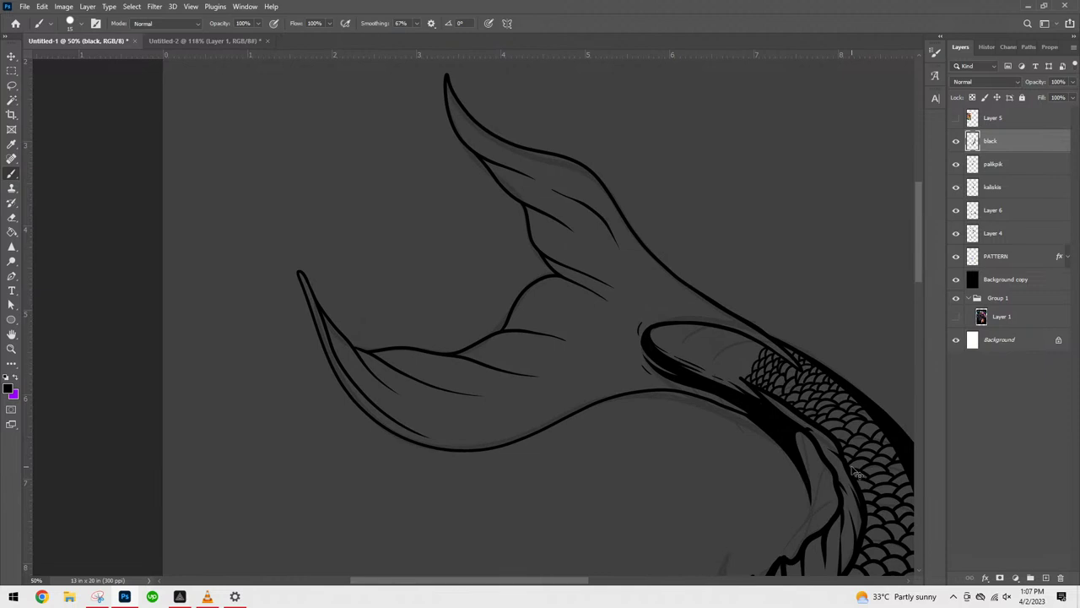
{"action": "left_click_drag", "start_coordinate": [852, 466], "coordinate": [696, 270]}
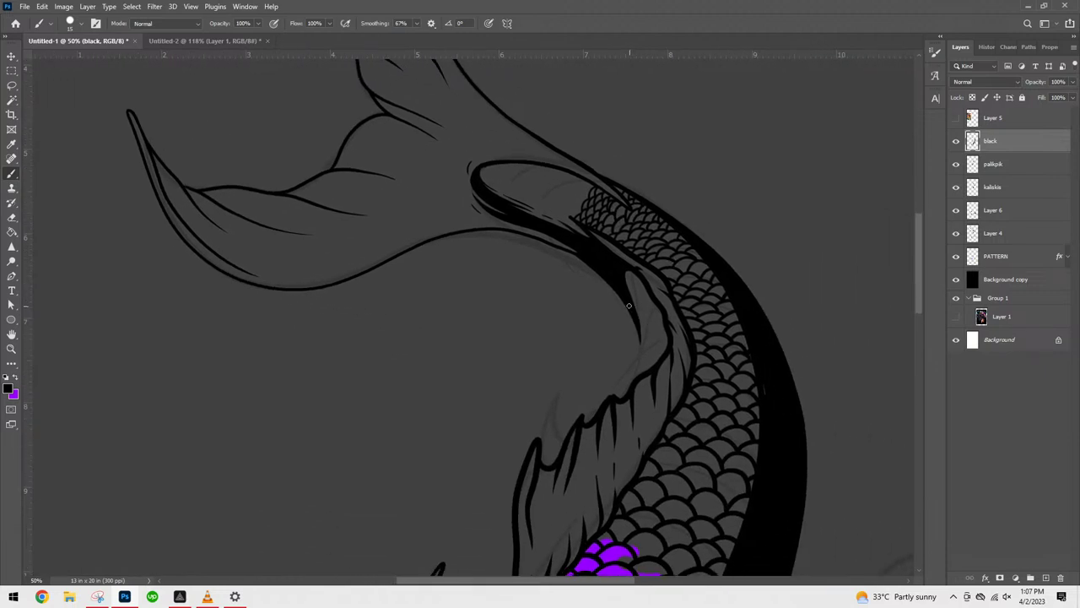
{"action": "left_click_drag", "start_coordinate": [642, 369], "coordinate": [636, 384]}
- Examine the full koi with its inked tail, including the body, dorsal fin and remaining sketched fin
{"action": "key", "text": "ctrl+minus"}
{"action": "key", "text": "ctrl+minus"}
{"action": "key", "text": "ctrl+minus"}
{"action": "key", "text": "ctrl+minus"}
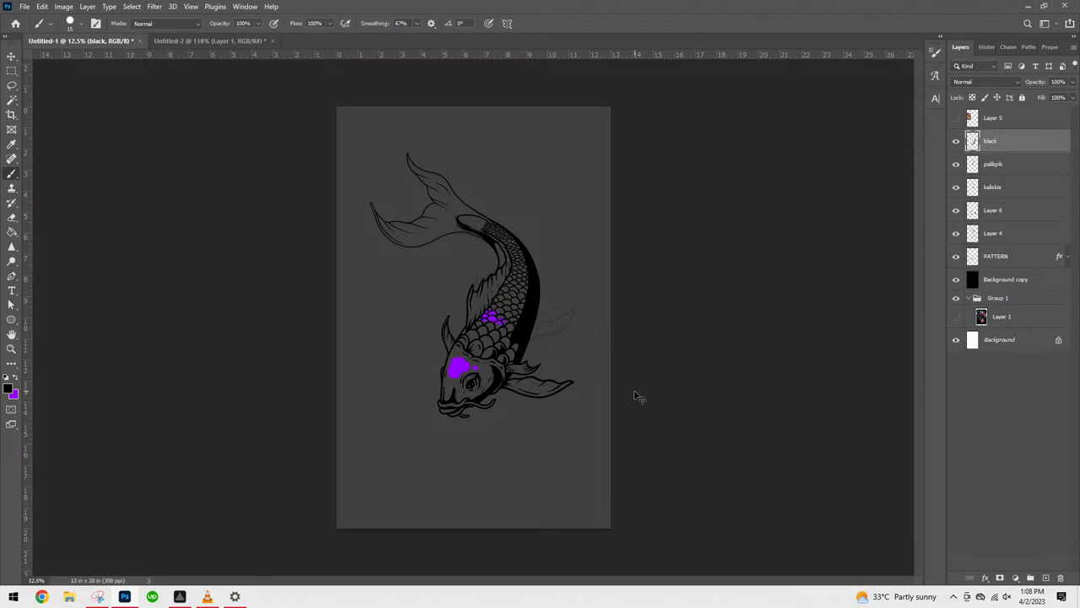
{"action": "key", "text": "ctrl+plus"}
{"action": "key", "text": "ctrl+plus"}
{"action": "key", "text": "ctrl+plus"}
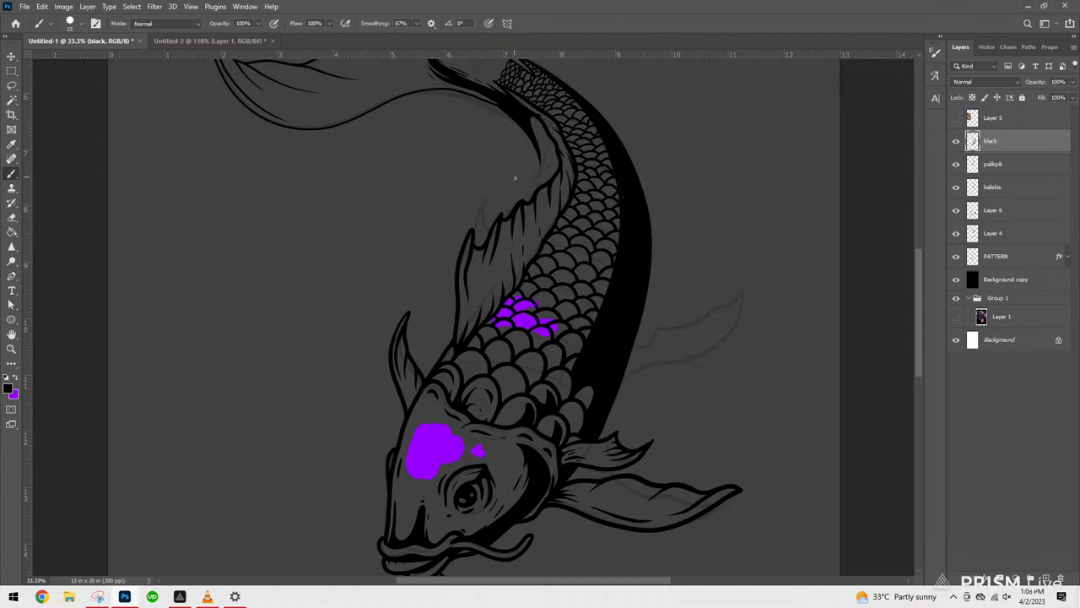
- Thicken the black outer edge along the upper part of the fish's back with a 25 px brush on the black layer
{"action": "key", "text": "bracketright"}
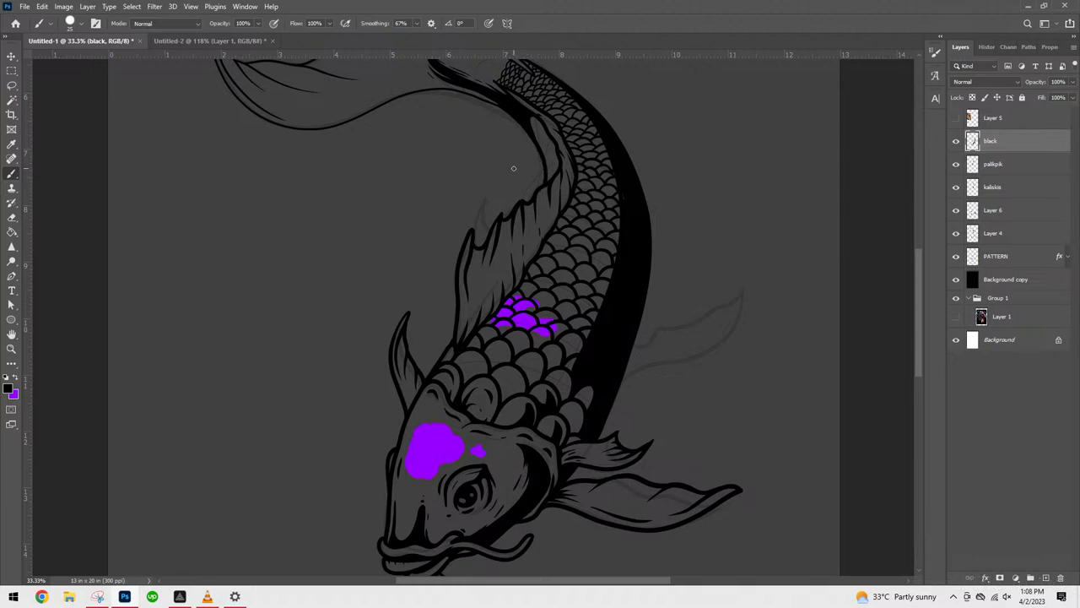
{"action": "key", "text": "ctrl+minus"}
{"action": "key", "text": "ctrl+minus"}
{"action": "key", "text": "ctrl+minus"}
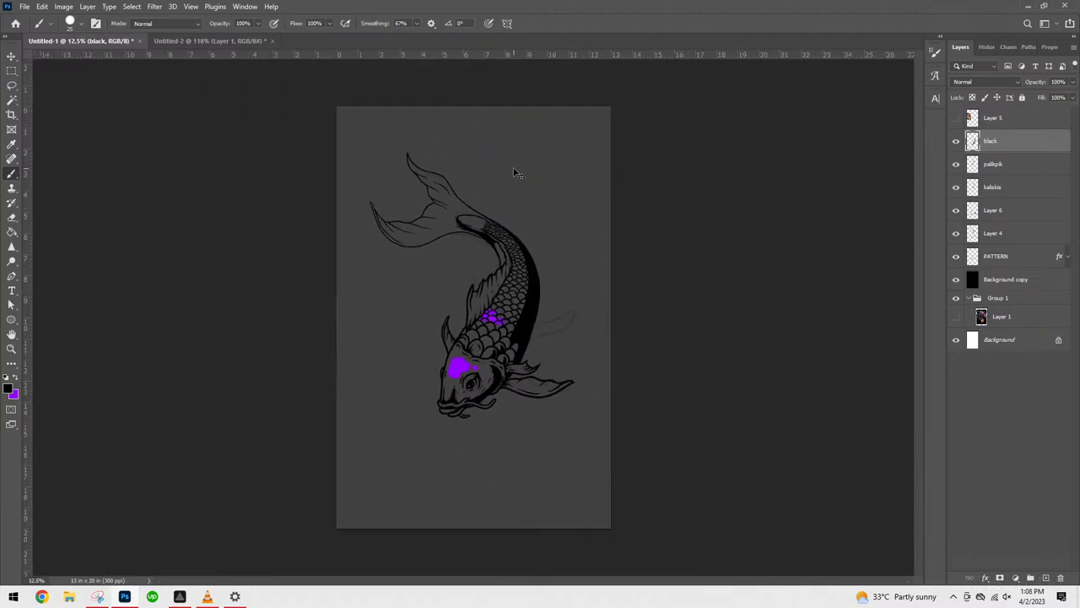
{"action": "key", "text": "ctrl+minus"}
{"action": "key", "text": "ctrl+plus"}
{"action": "key", "text": "ctrl+plus"}
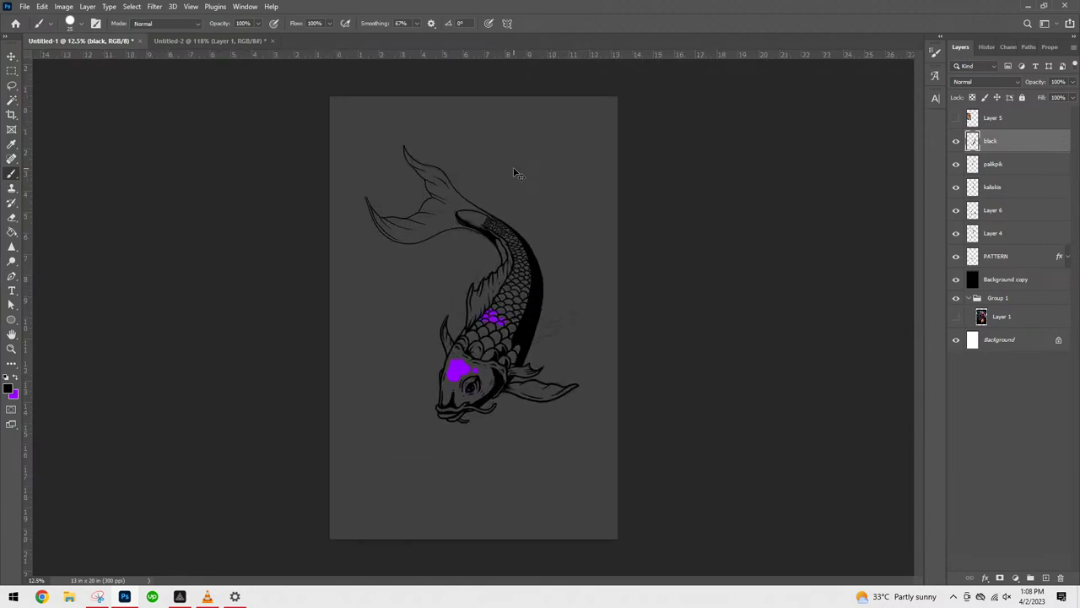
{"action": "key", "text": "ctrl+plus"}
{"action": "key", "text": "ctrl+plus"}
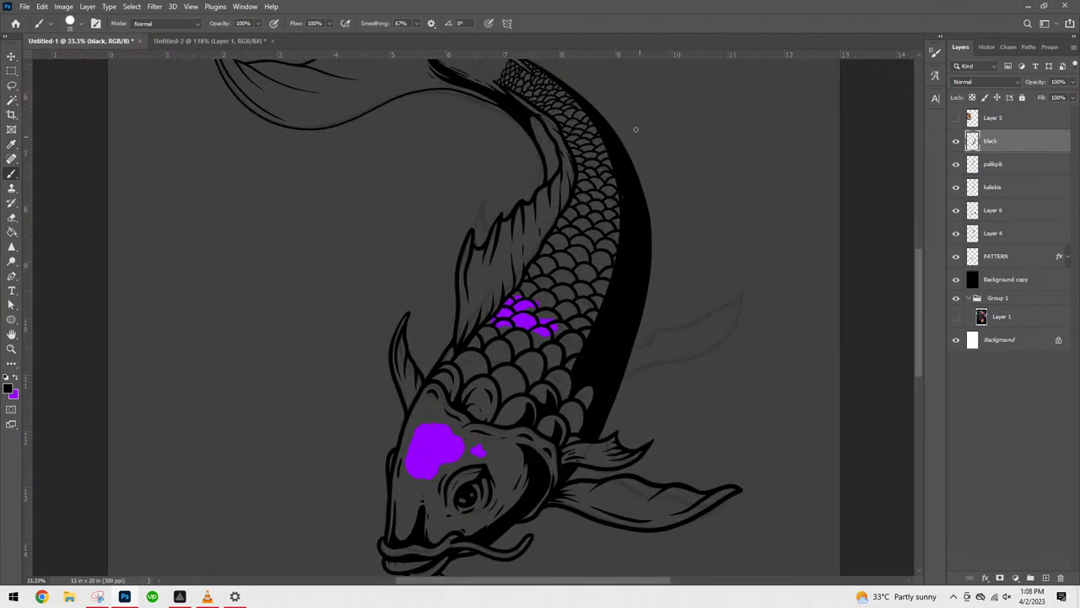
{"action": "left_click_drag", "start_coordinate": [614, 132], "coordinate": [628, 150]}
{"action": "scroll", "coordinate": [675, 186], "scroll_direction": "right", "scroll_amount": 2}
{"action": "scroll", "coordinate": [641, 194], "scroll_direction": "up", "scroll_amount": 2}
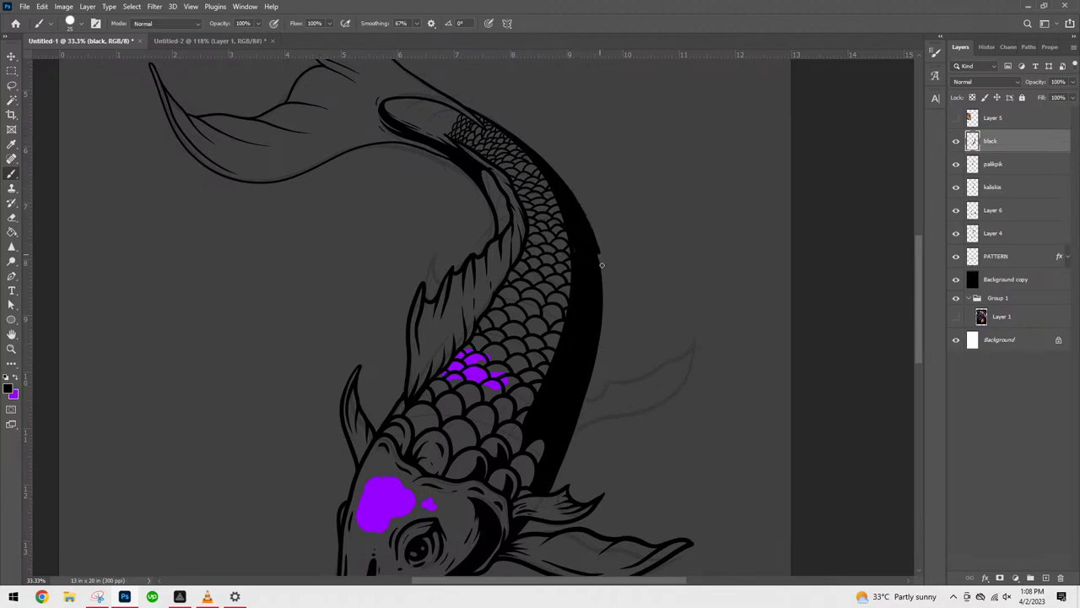
{"action": "left_click_drag", "start_coordinate": [603, 321], "coordinate": [568, 425]}
- Smooth the lower outer edge of the black back band down toward the head with a 30 px brush
{"action": "left_click_drag", "start_coordinate": [738, 395], "coordinate": [771, 219]}
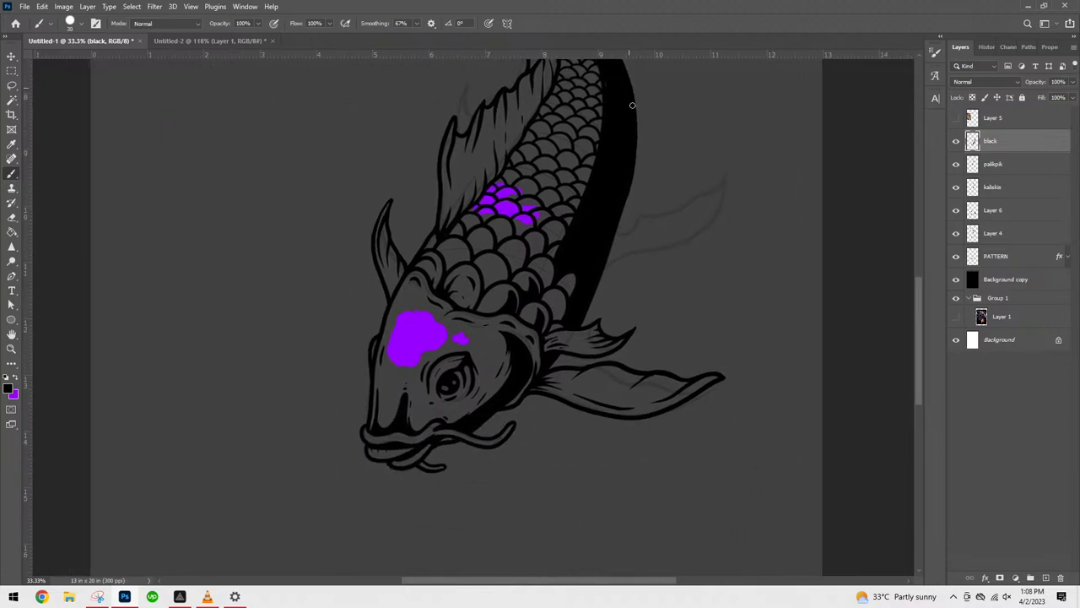
{"action": "mouse_move", "coordinate": [637, 163]}
{"action": "left_mouse_down"}
{"action": "mouse_move", "coordinate": [621, 240]}
{"action": "mouse_move", "coordinate": [588, 307]}
{"action": "mouse_move", "coordinate": [619, 185]}
{"action": "mouse_move", "coordinate": [623, 222]}
{"action": "mouse_move", "coordinate": [588, 305]}
{"action": "left_mouse_up"}
{"action": "left_click_drag", "start_coordinate": [629, 185], "coordinate": [590, 308]}
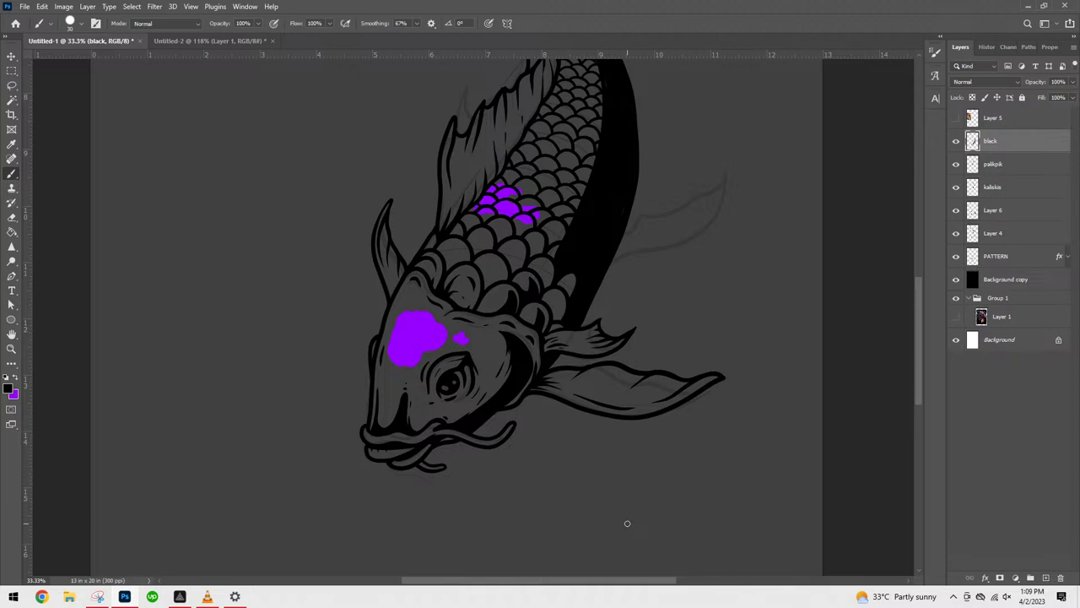
- Ink the sketched side fin beside the black back band with inner lines, and the pointed fin behind the dorsal fin
{"action": "mouse_move", "coordinate": [610, 264]}
{"action": "left_mouse_down"}
{"action": "mouse_move", "coordinate": [675, 248]}
{"action": "mouse_move", "coordinate": [720, 216]}
{"action": "mouse_move", "coordinate": [748, 110]}
{"action": "mouse_move", "coordinate": [680, 248]}
{"action": "left_mouse_up"}
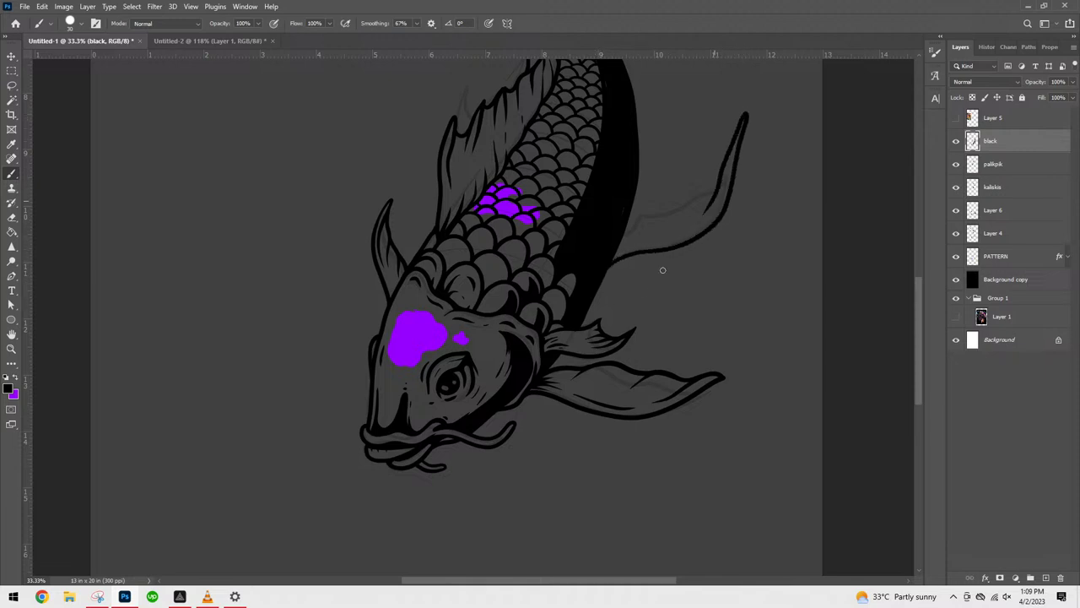
{"action": "mouse_move", "coordinate": [739, 129]}
{"action": "left_mouse_down"}
{"action": "mouse_move", "coordinate": [685, 189]}
{"action": "mouse_move", "coordinate": [651, 249]}
{"action": "mouse_move", "coordinate": [684, 191]}
{"action": "mouse_move", "coordinate": [641, 249]}
{"action": "mouse_move", "coordinate": [669, 201]}
{"action": "mouse_move", "coordinate": [635, 214]}
{"action": "mouse_move", "coordinate": [607, 284]}
{"action": "mouse_move", "coordinate": [640, 276]}
{"action": "mouse_move", "coordinate": [717, 165]}
{"action": "mouse_move", "coordinate": [711, 215]}
{"action": "left_mouse_up"}
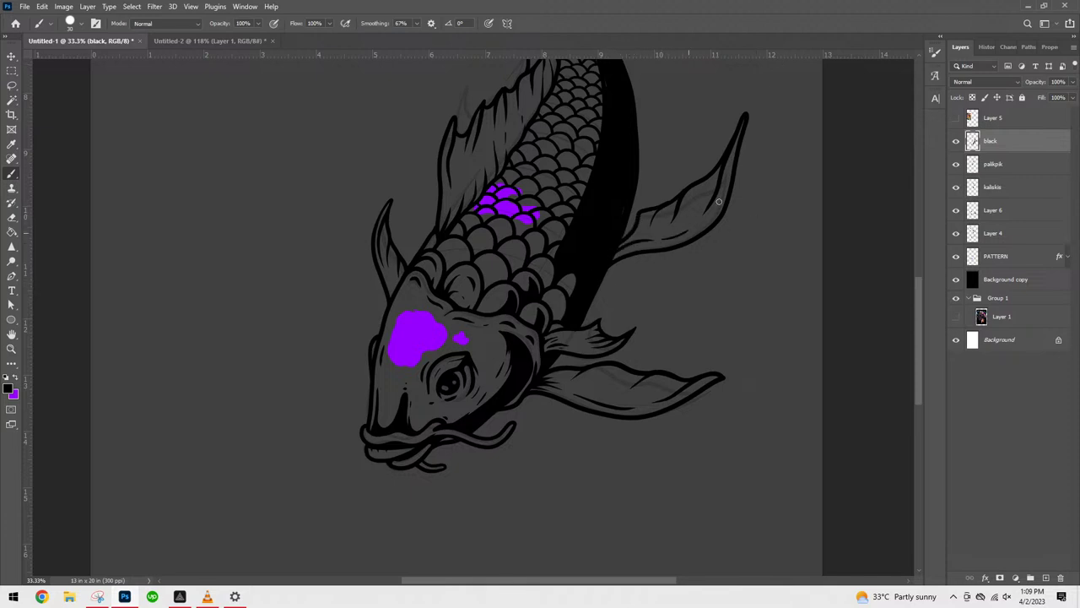
{"action": "scroll", "coordinate": [743, 318], "scroll_direction": "up", "scroll_amount": 5}
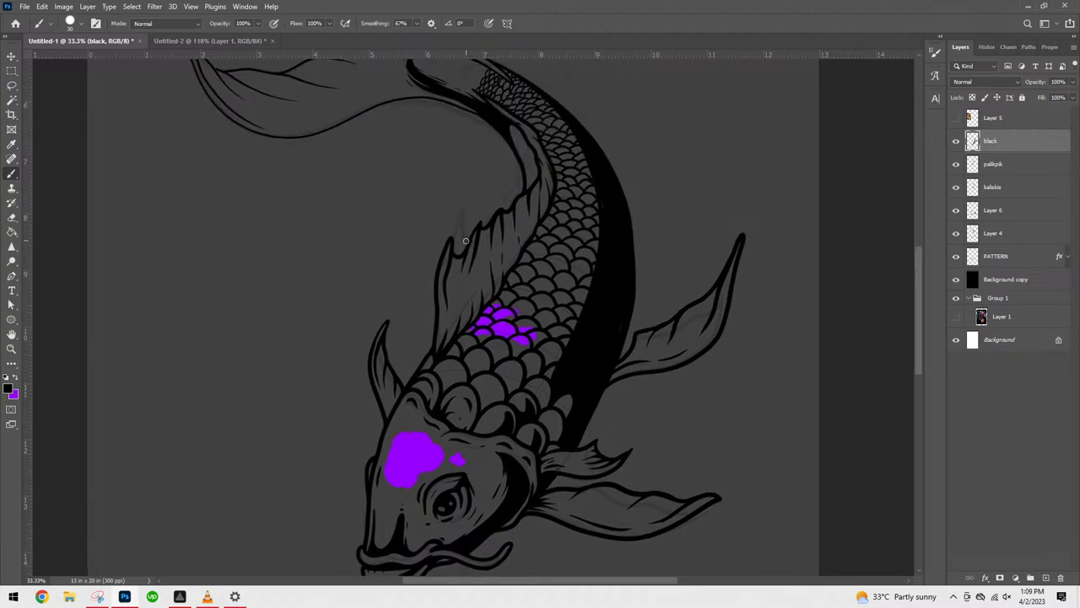
{"action": "mouse_move", "coordinate": [460, 231]}
{"action": "left_mouse_down"}
{"action": "mouse_move", "coordinate": [472, 131]}
{"action": "mouse_move", "coordinate": [474, 245]}
{"action": "left_mouse_up"}
{"action": "mouse_move", "coordinate": [479, 161]}
{"action": "left_mouse_down"}
{"action": "mouse_move", "coordinate": [487, 213]}
{"action": "mouse_move", "coordinate": [504, 234]}
{"action": "left_mouse_up"}
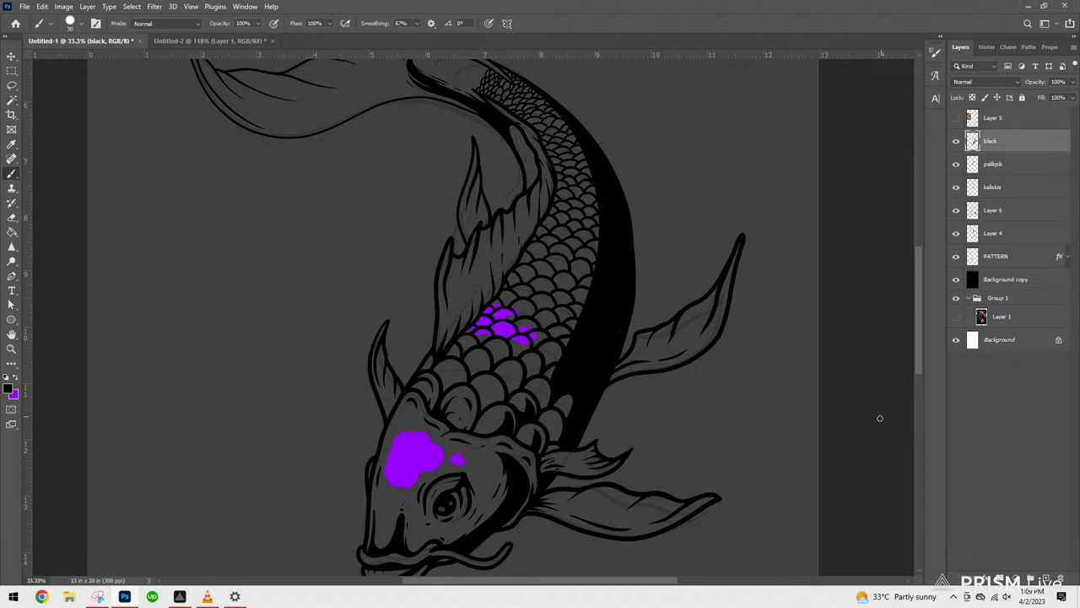
- Examine the inked koi as a whole on the page, from the tail fins to the head
{"action": "key", "text": "ctrl+minus"}
{"action": "key", "text": "ctrl+minus"}
{"action": "key", "text": "ctrl+minus"}
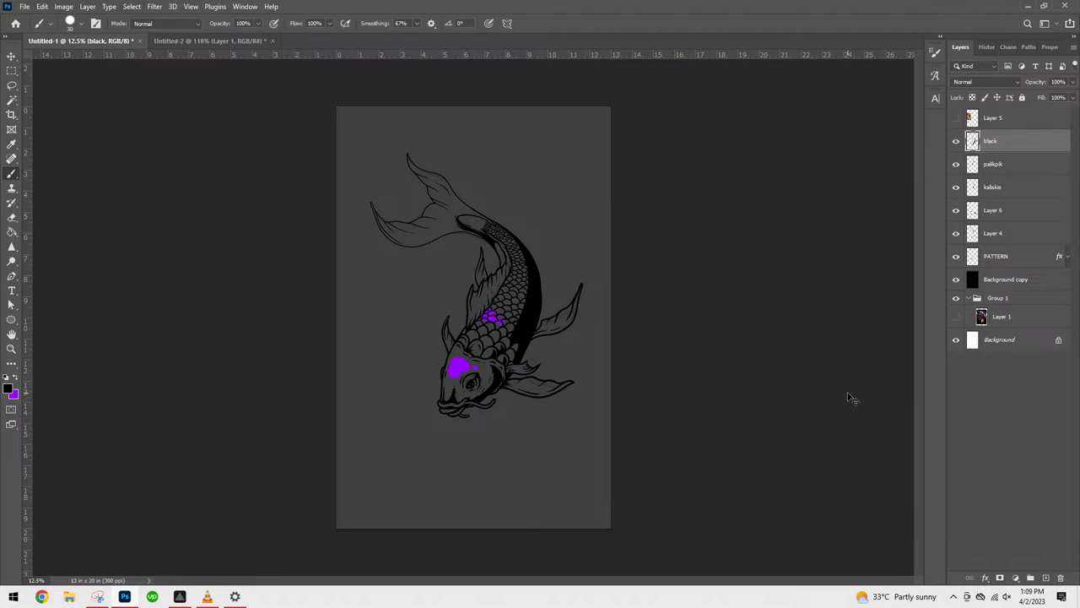
{"action": "key", "text": "ctrl+minus"}
{"action": "key", "text": "ctrl+plus"}
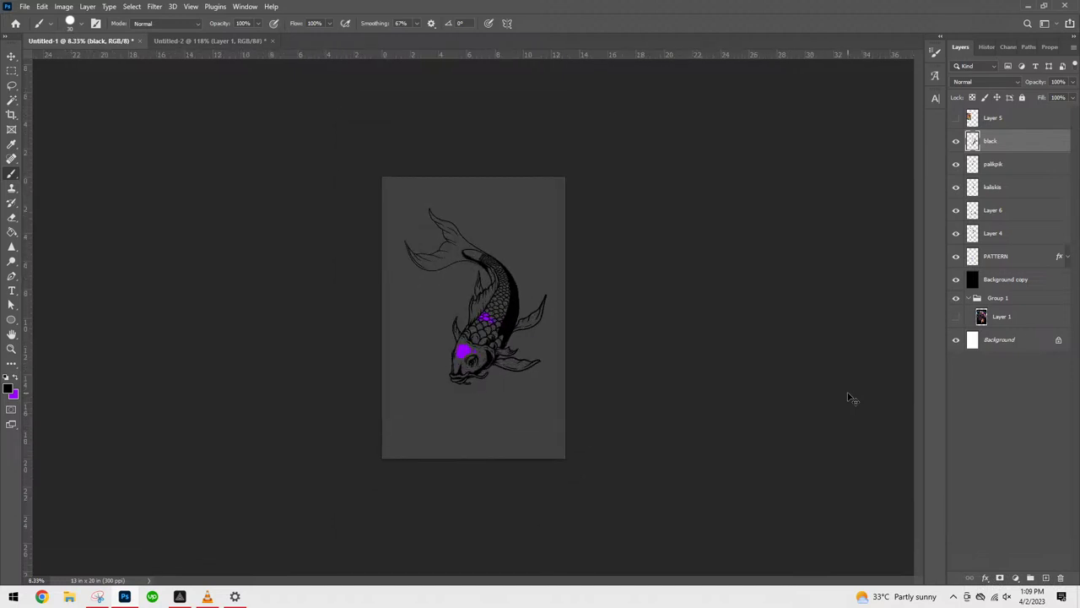
{"action": "key", "text": "ctrl+plus"}
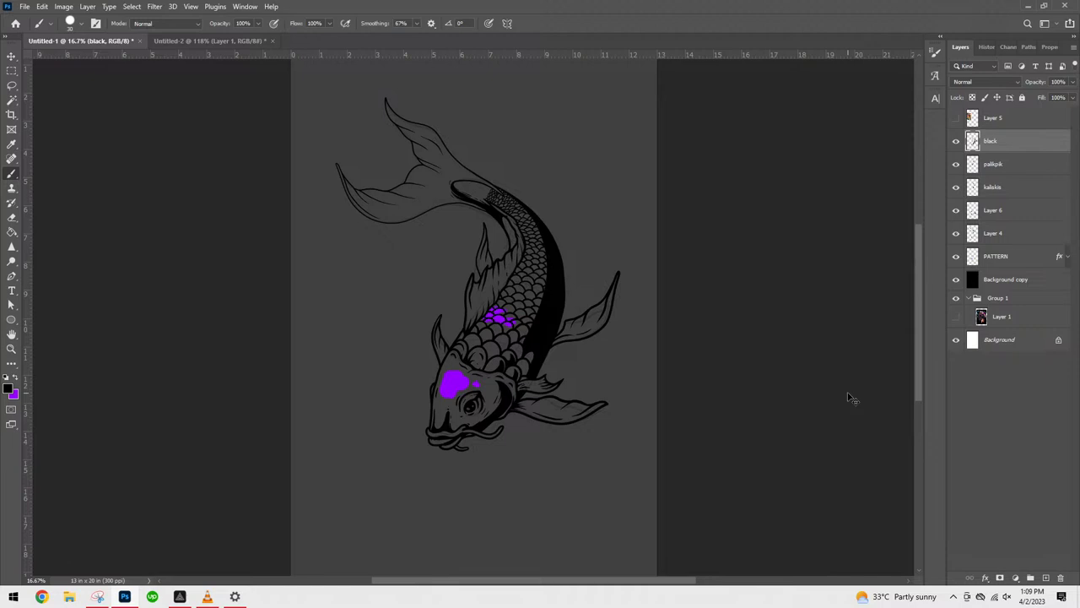
{"action": "key", "text": "ctrl+plus"}
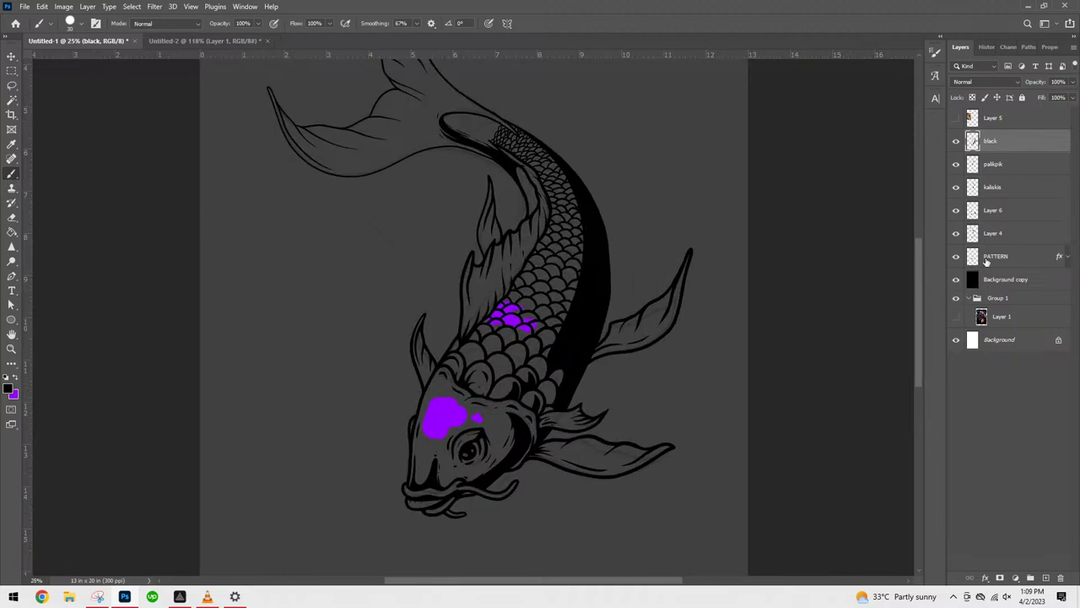
{"action": "left_click_drag", "start_coordinate": [806, 318], "coordinate": [849, 427]}
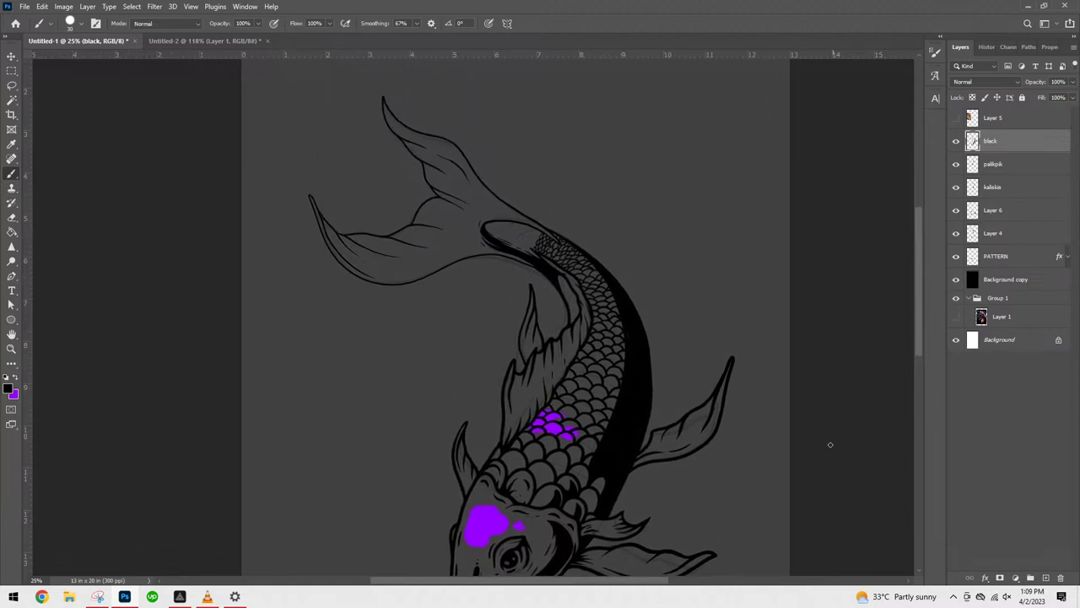
{"action": "key", "text": "ctrl+minus"}
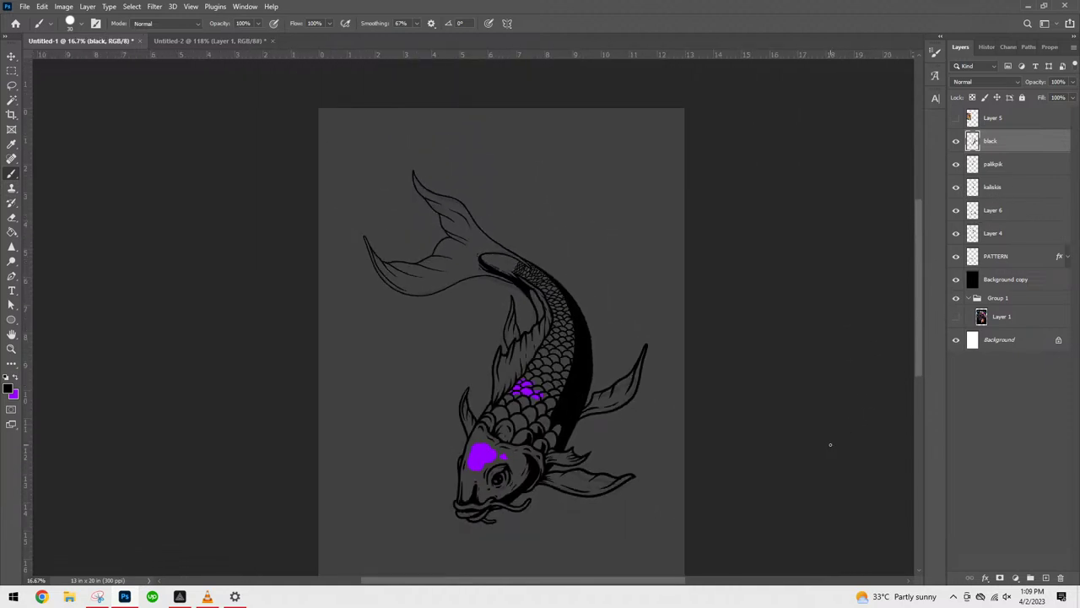
- Hide Layer 4 and merge the black, palikpik, kaliskis and Layer 6 layers into one black linework layer
{"action": "left_click", "coordinate": [1008, 237], "text": "shift"}
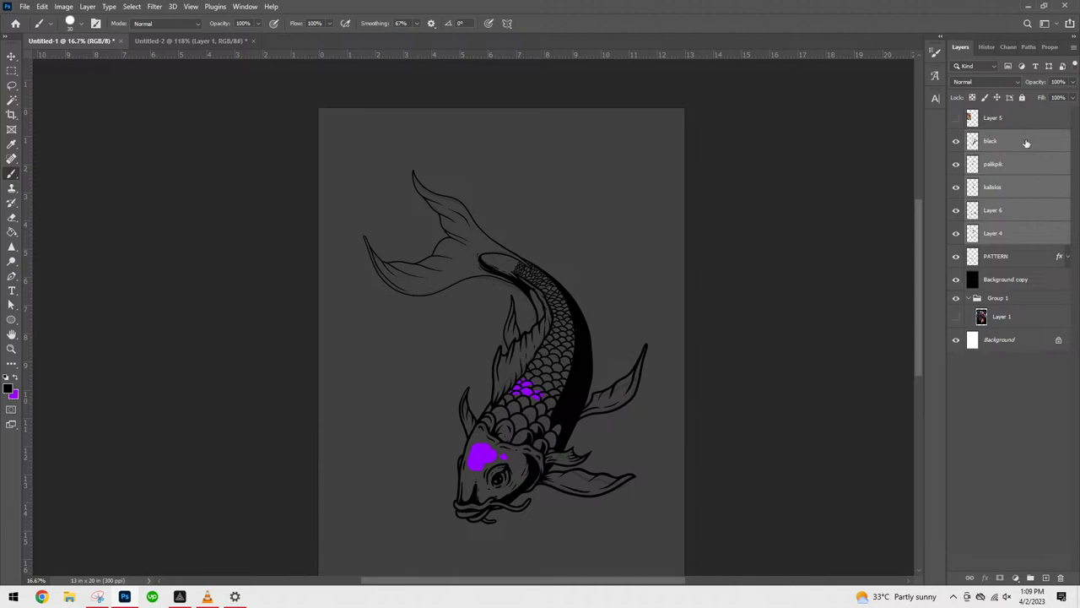
{"action": "left_click", "coordinate": [957, 237]}
{"action": "left_click", "coordinate": [1007, 238], "text": "ctrl"}
{"action": "left_click", "coordinate": [957, 211]}
{"action": "left_click", "coordinate": [957, 211]}
{"action": "key", "text": "ctrl+e"}
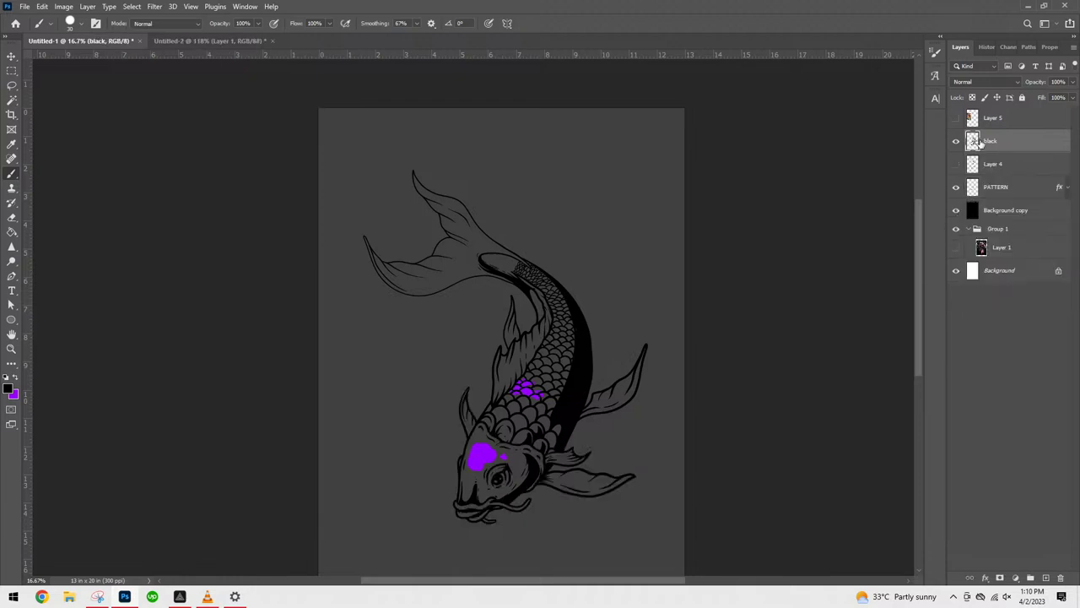
{"action": "left_click", "coordinate": [972, 141], "text": "ctrl"}
{"action": "key", "text": "ctrl+d"}
{"action": "left_click", "coordinate": [973, 142], "text": "ctrl"}
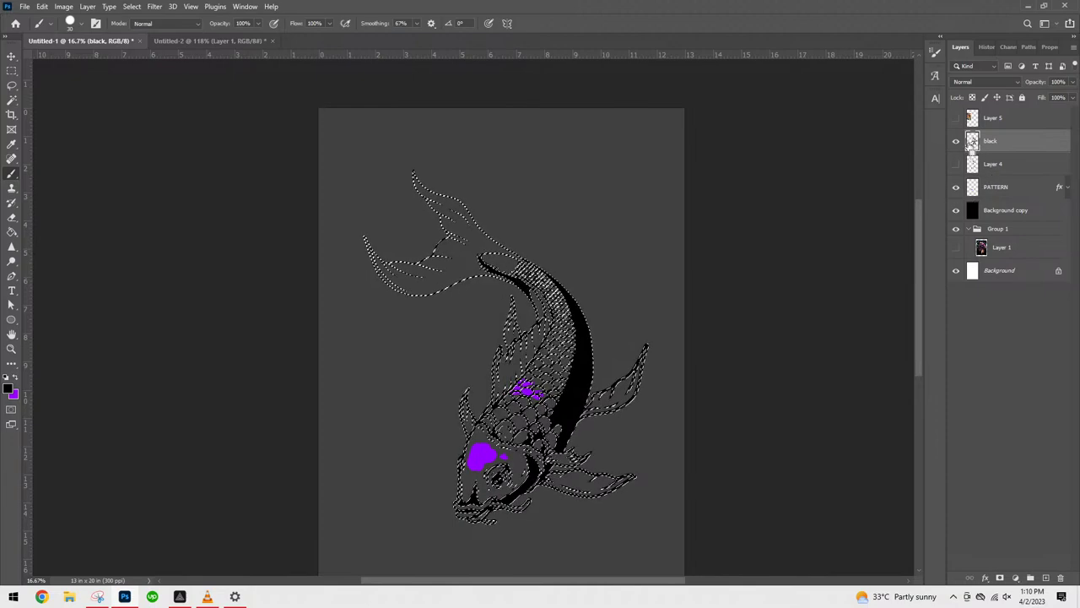
{"action": "key", "text": "ctrl+d"}
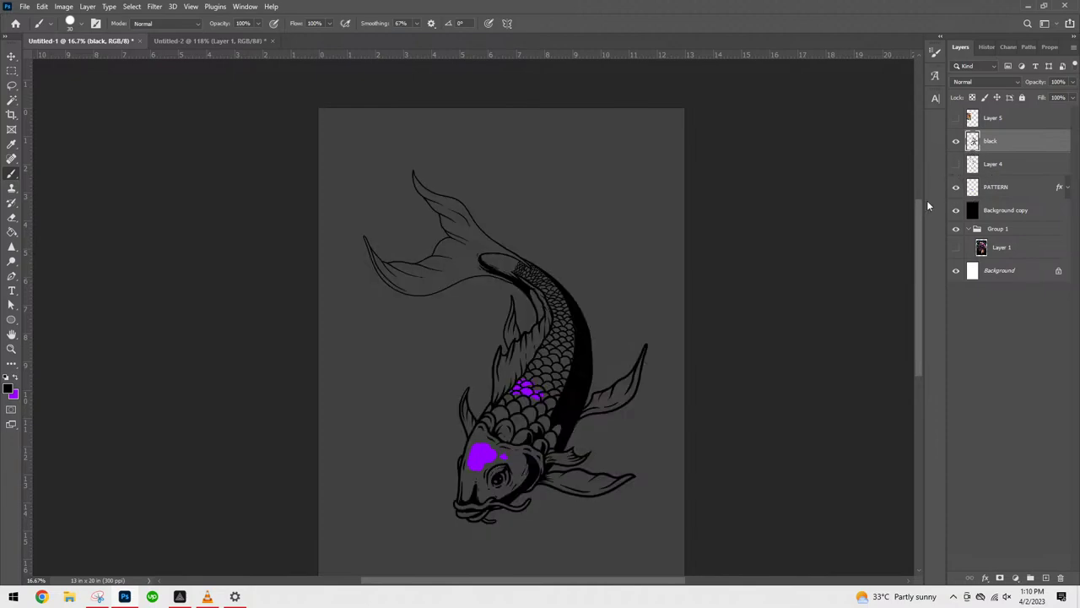
- Select the empty area outside the fish with a contiguous Magic Wand on the black layer and expand the selection
{"action": "key", "text": "ctrl+minus"}
{"action": "key", "text": "ctrl+plus"}
{"action": "key", "text": "ctrl+plus"}
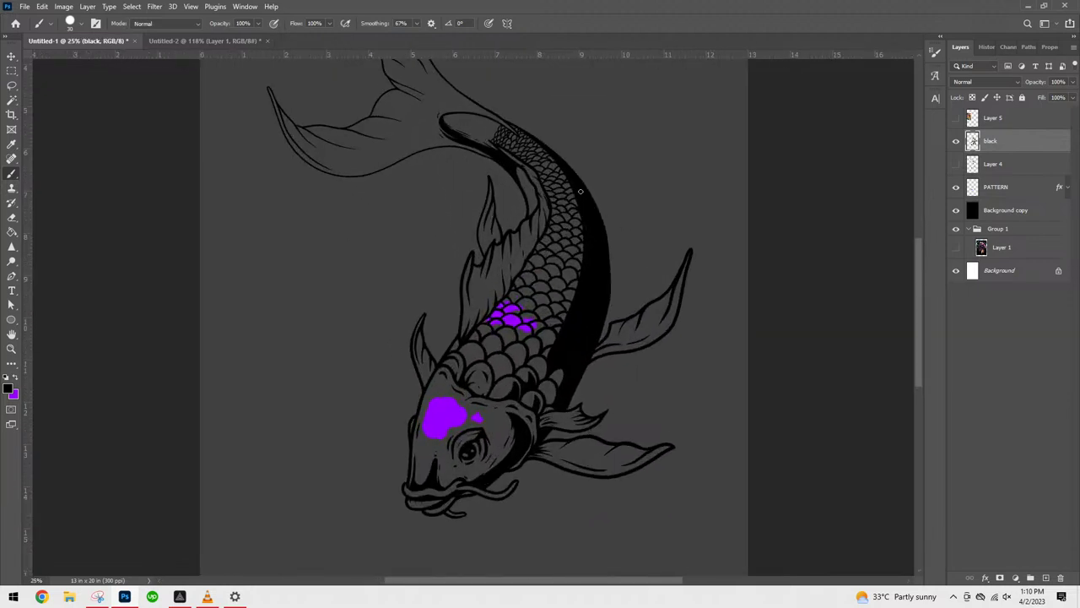
{"action": "key", "text": "w"}
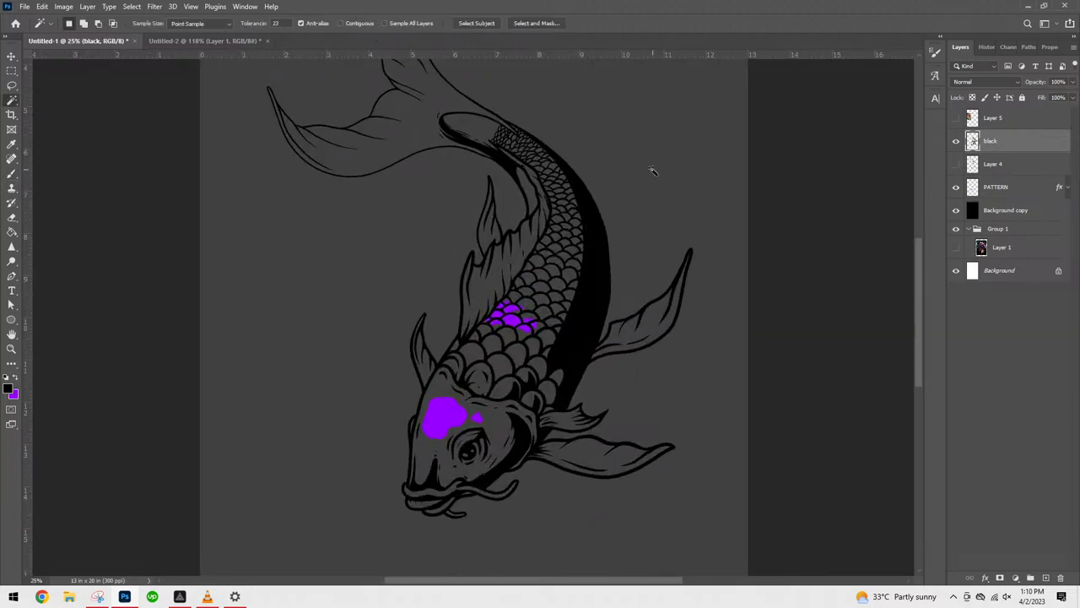
{"action": "left_click", "coordinate": [682, 242]}
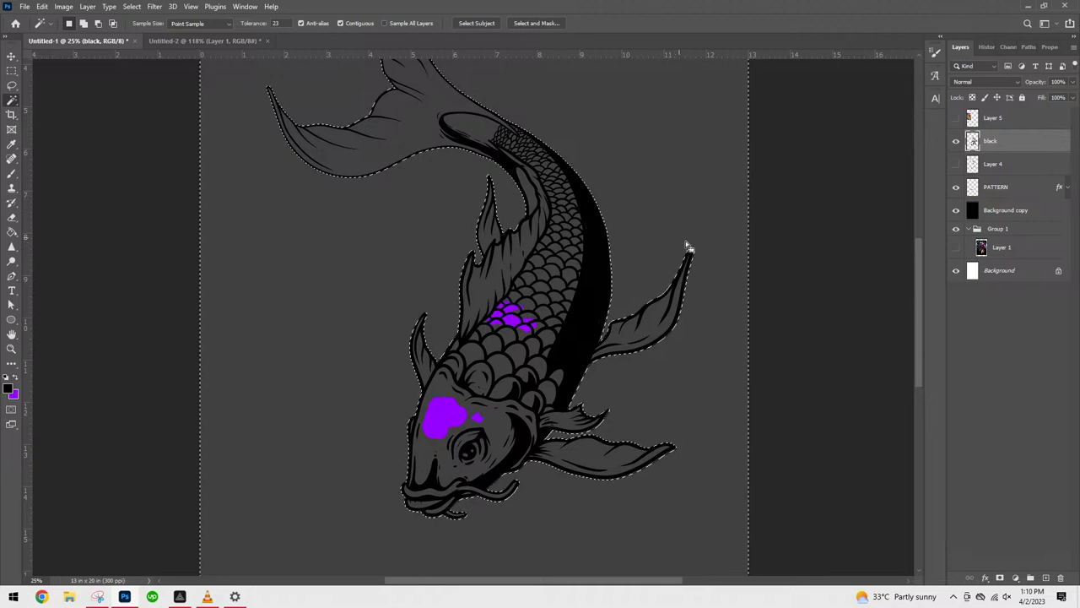
{"action": "key", "text": "alt+s"}
{"action": "key", "text": "m"}
{"action": "key", "text": "e"}
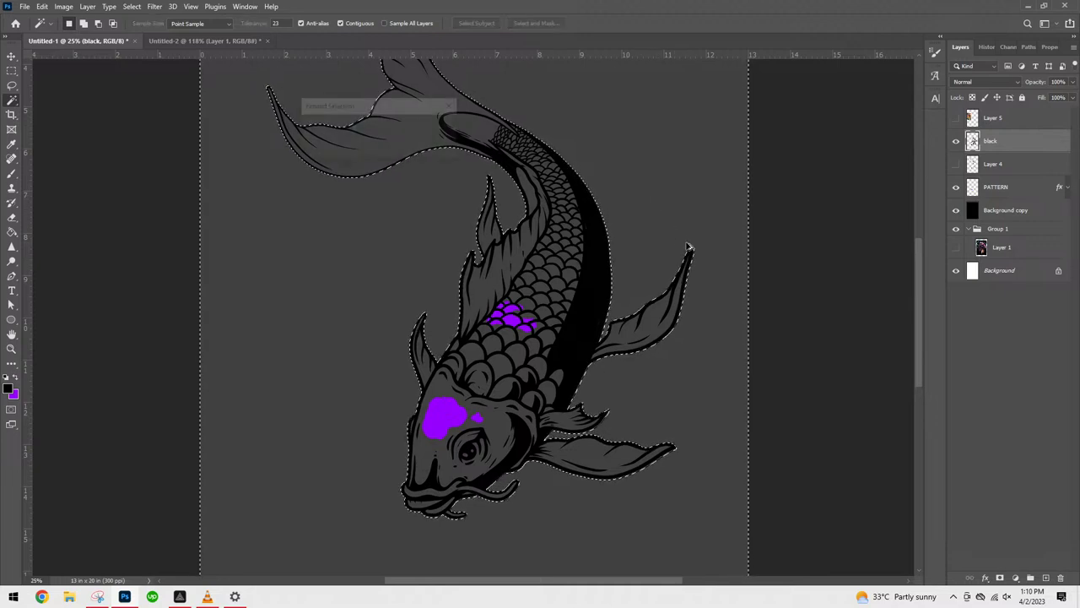
{"action": "key", "text": "Return"}
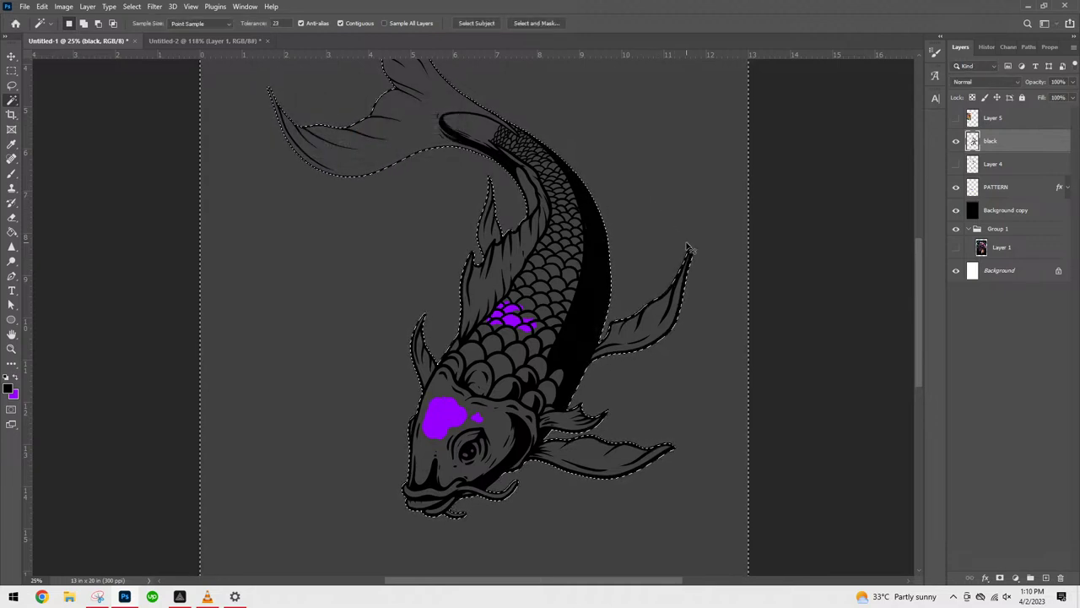
- Fill the fish silhouette with white on a new layer beneath the black linework and duplicate that layer as a clipped copy
{"action": "left_click", "coordinate": [1011, 165]}
{"action": "left_click", "coordinate": [1046, 577]}
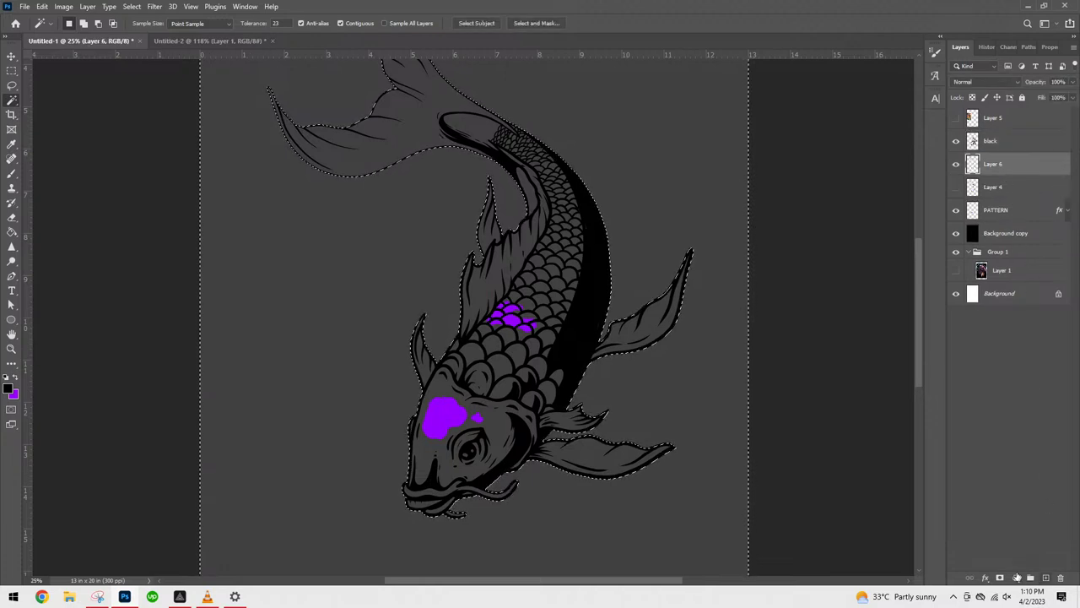
{"action": "key", "text": "d"}
{"action": "key", "text": "ctrl+BackSpace"}
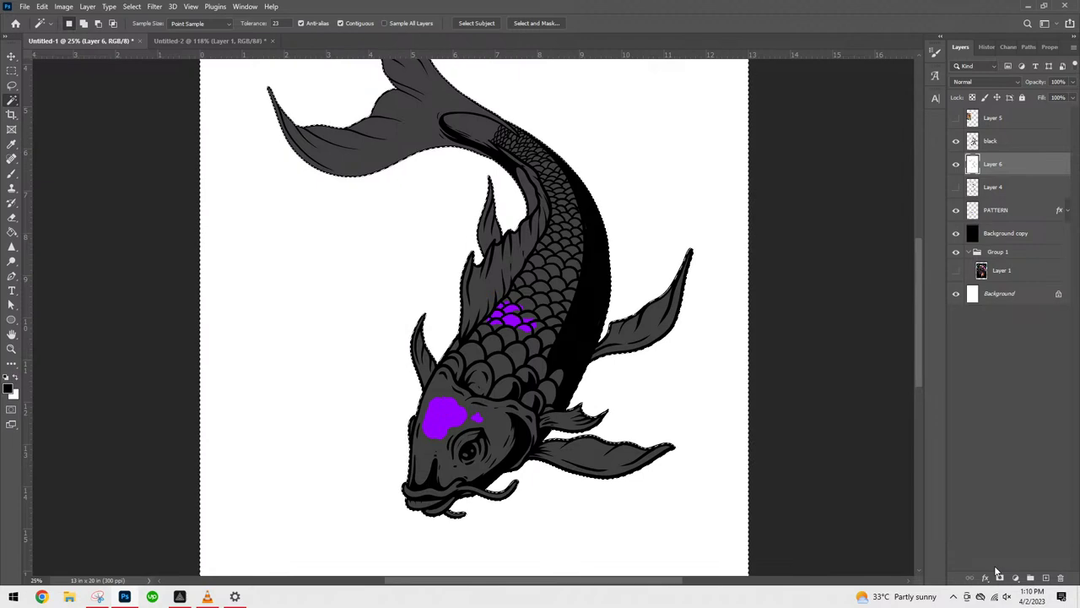
{"action": "key", "text": "ctrl+z"}
{"action": "key", "text": "ctrl+BackSpace"}
{"action": "key", "text": "ctrl+d"}
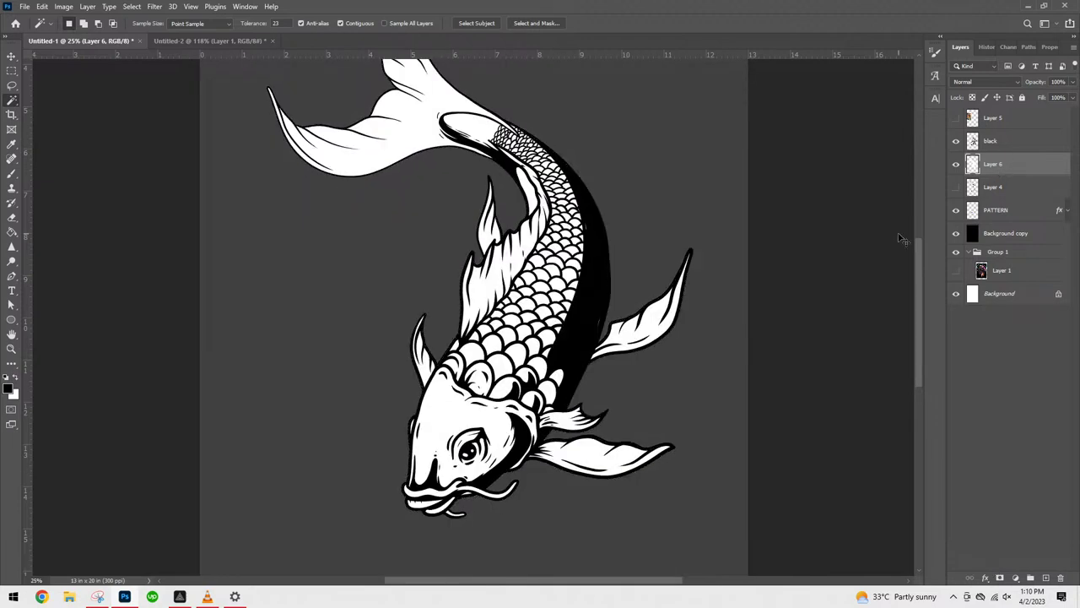
{"action": "key", "text": "ctrl+j"}
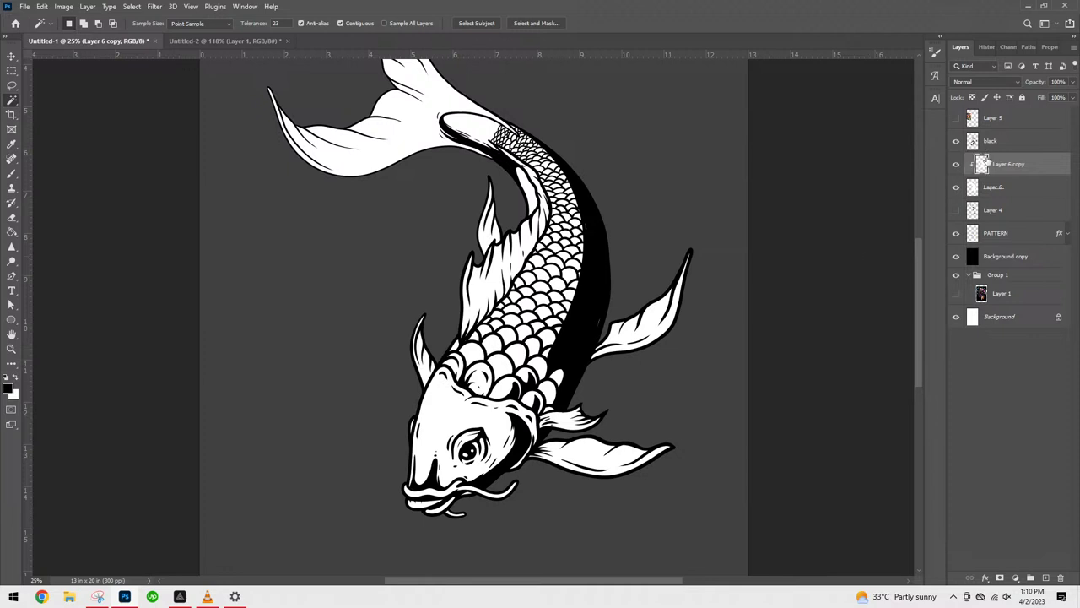
{"action": "right_click", "coordinate": [993, 166]}
{"action": "left_click", "coordinate": [934, 126]}
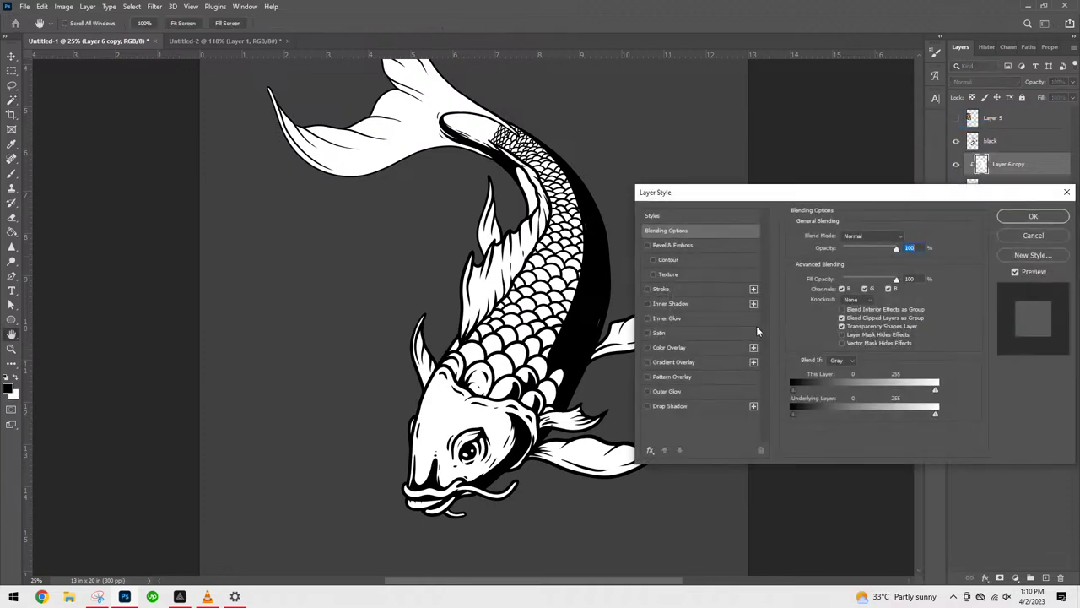
{"action": "left_click", "coordinate": [1028, 219]}
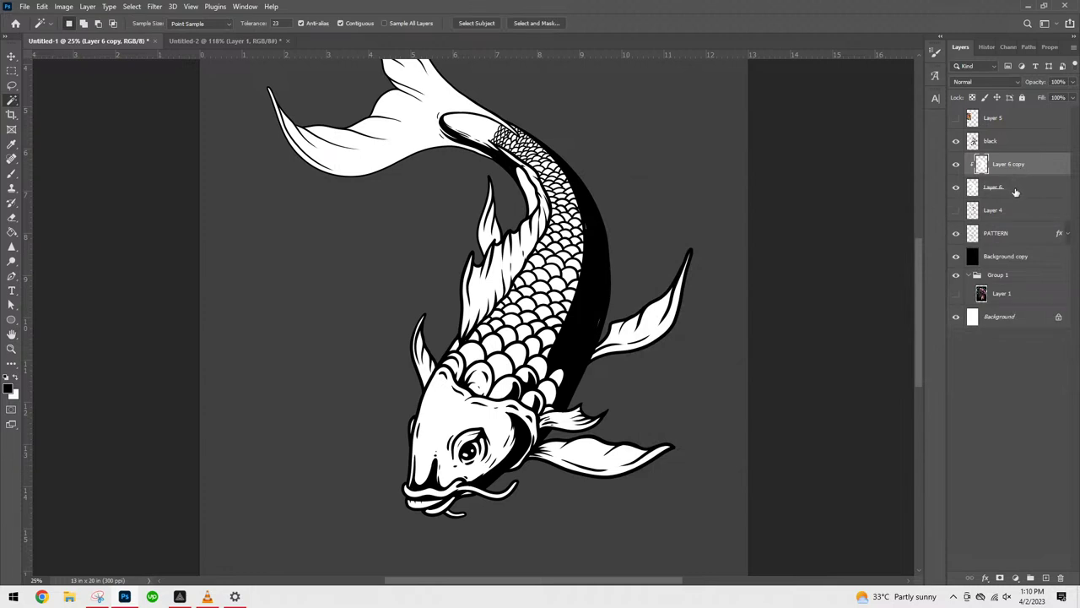
- Move the white Layer 6 and its clipped copy below the PATTERN layer
{"action": "left_click", "coordinate": [1015, 187], "text": "ctrl"}
{"action": "left_click_drag", "start_coordinate": [1015, 189], "coordinate": [1025, 244]}
- Add a neutral grey #595959 Color Overlay to the Layer 6 copy
{"action": "left_click", "coordinate": [1021, 211]}
{"action": "right_click", "coordinate": [1022, 213]}
{"action": "left_click", "coordinate": [962, 125]}
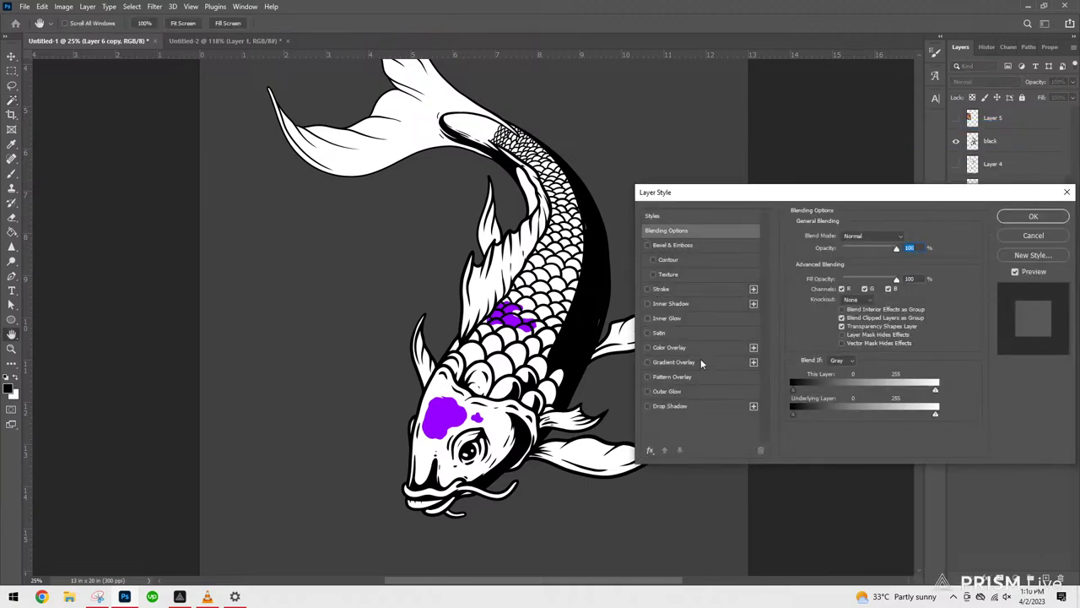
{"action": "left_click", "coordinate": [675, 347]}
{"action": "left_click", "coordinate": [908, 238]}
{"action": "left_click", "coordinate": [725, 466]}
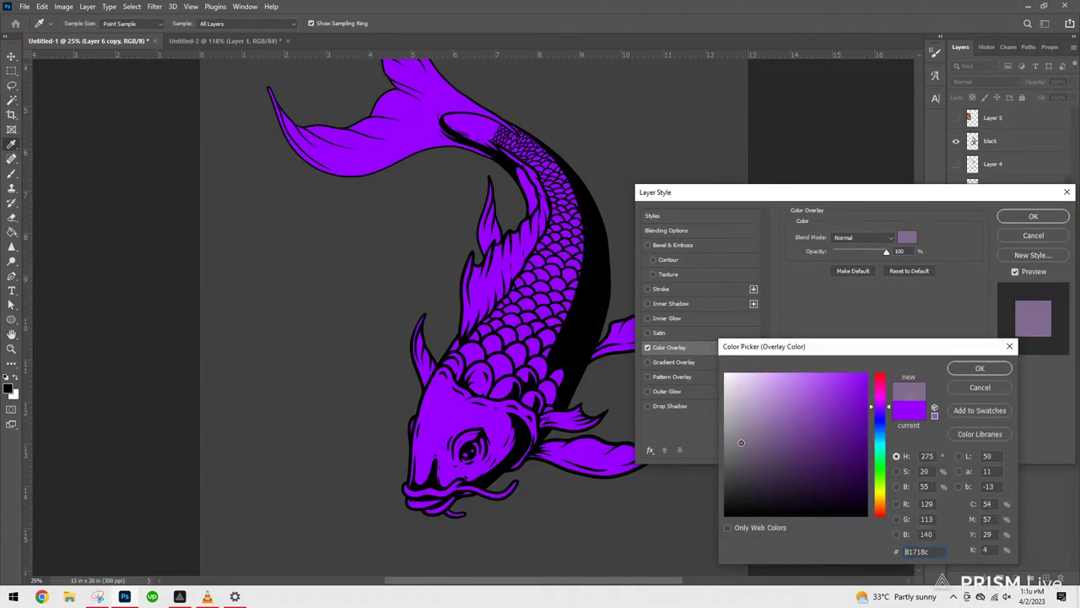
{"action": "left_click", "coordinate": [749, 443]}
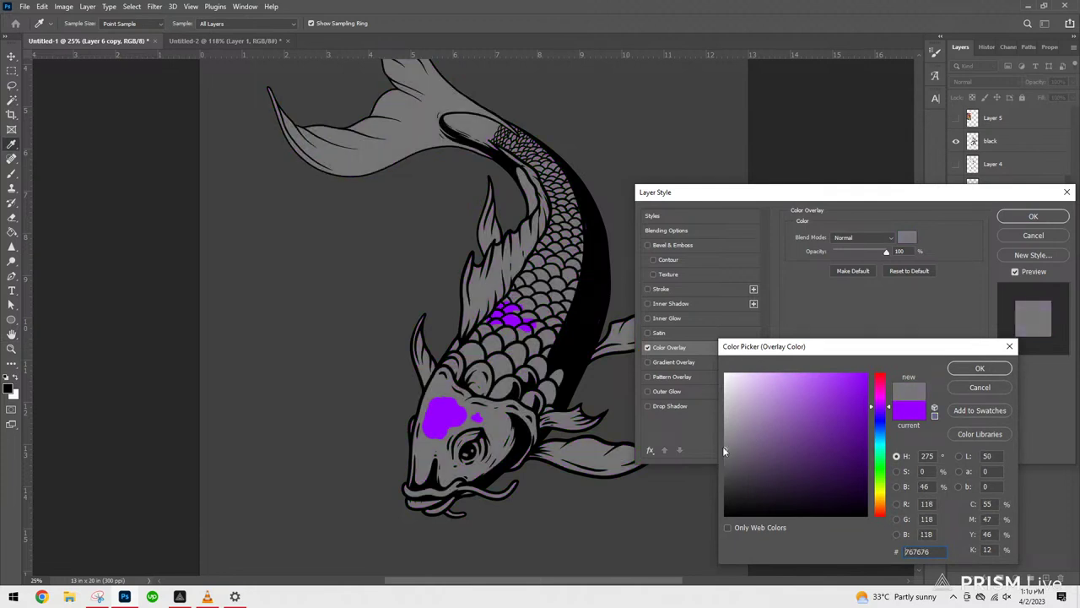
{"action": "left_click_drag", "start_coordinate": [734, 451], "coordinate": [723, 466]}
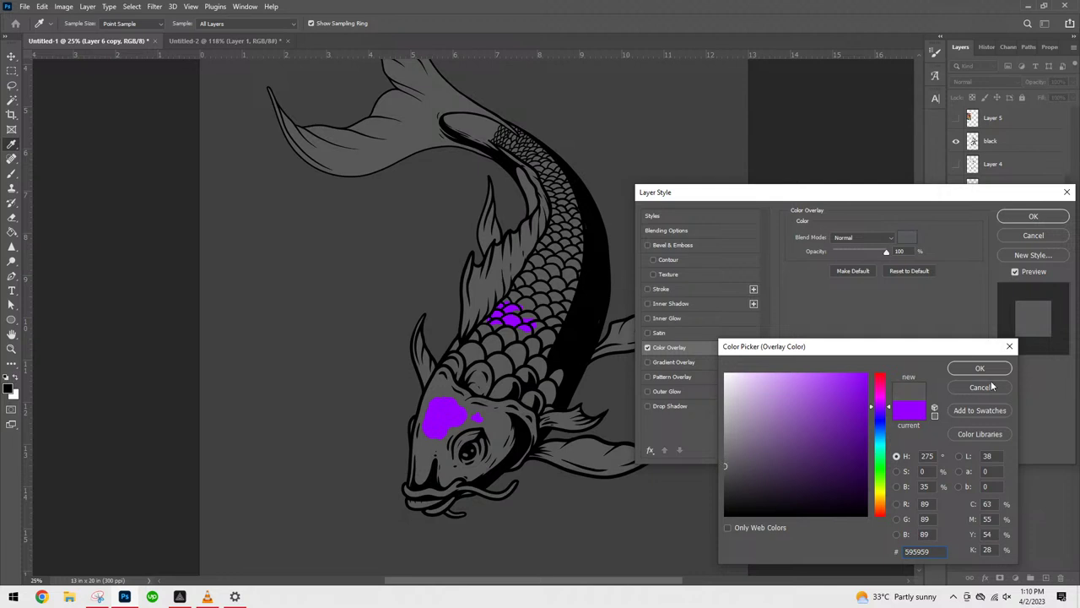
{"action": "left_click", "coordinate": [962, 368]}
{"action": "left_click", "coordinate": [1033, 216]}
- Lower the opacity of the Background copy layer to 80%
{"action": "left_click", "coordinate": [1073, 81]}
{"action": "left_click_drag", "start_coordinate": [1060, 97], "coordinate": [1065, 98]}
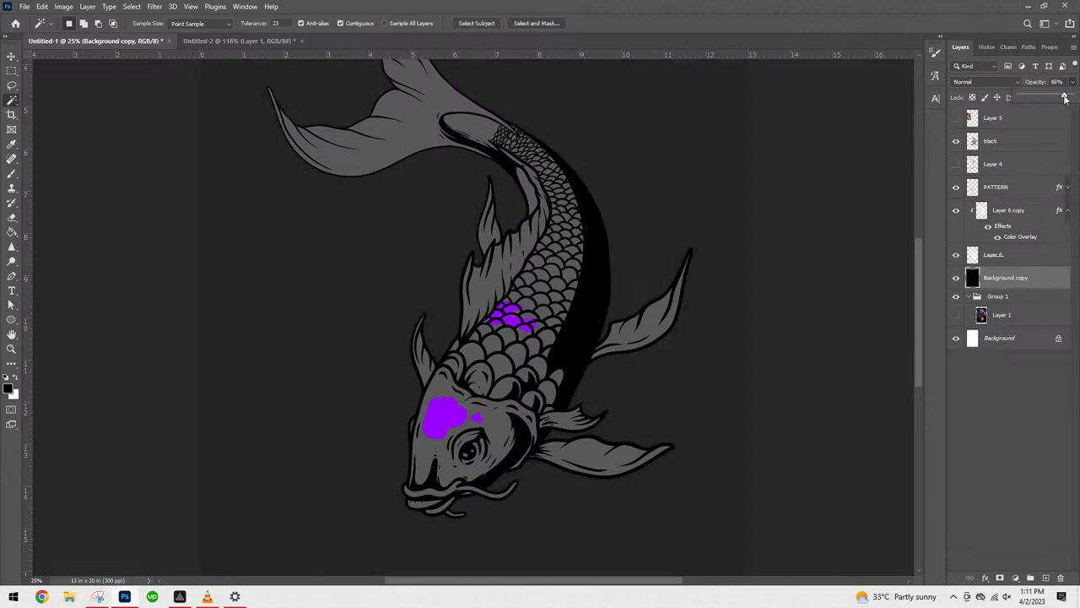
{"action": "left_click", "coordinate": [1003, 339]}
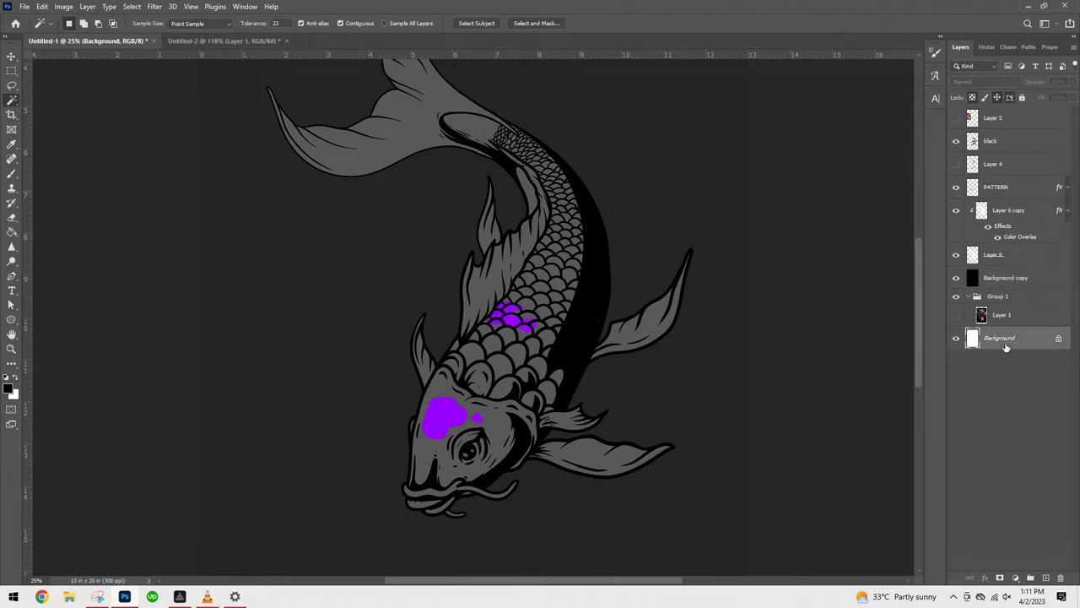
- Add a neutral near-black Color Overlay to the black linework layer
{"action": "left_click", "coordinate": [1009, 145]}
{"action": "left_click", "coordinate": [1008, 167]}
{"action": "left_click", "coordinate": [1010, 149]}
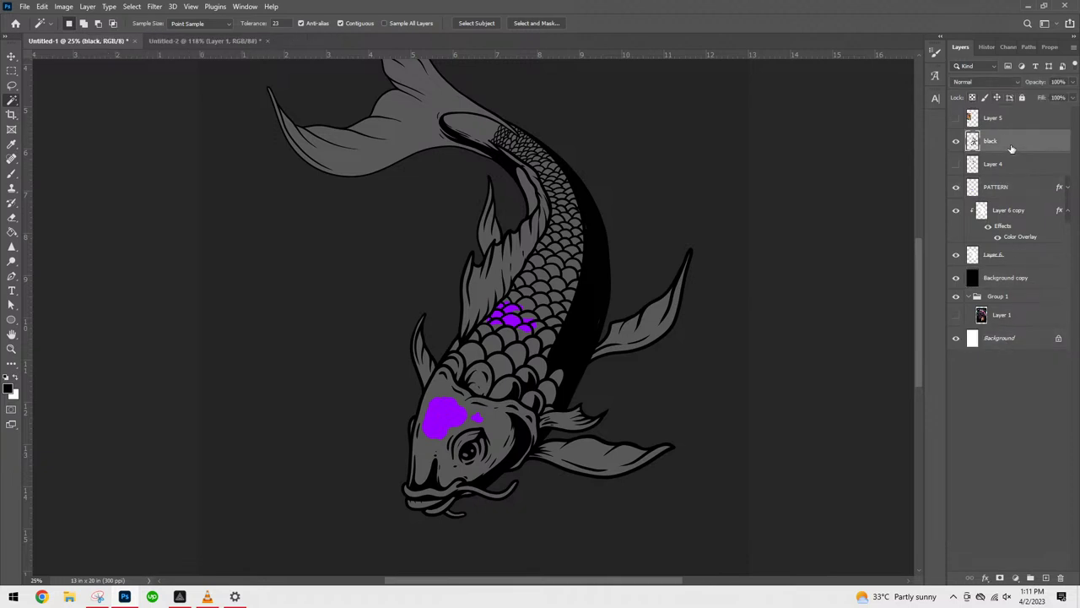
{"action": "right_click", "coordinate": [1005, 141]}
{"action": "left_click", "coordinate": [892, 125]}
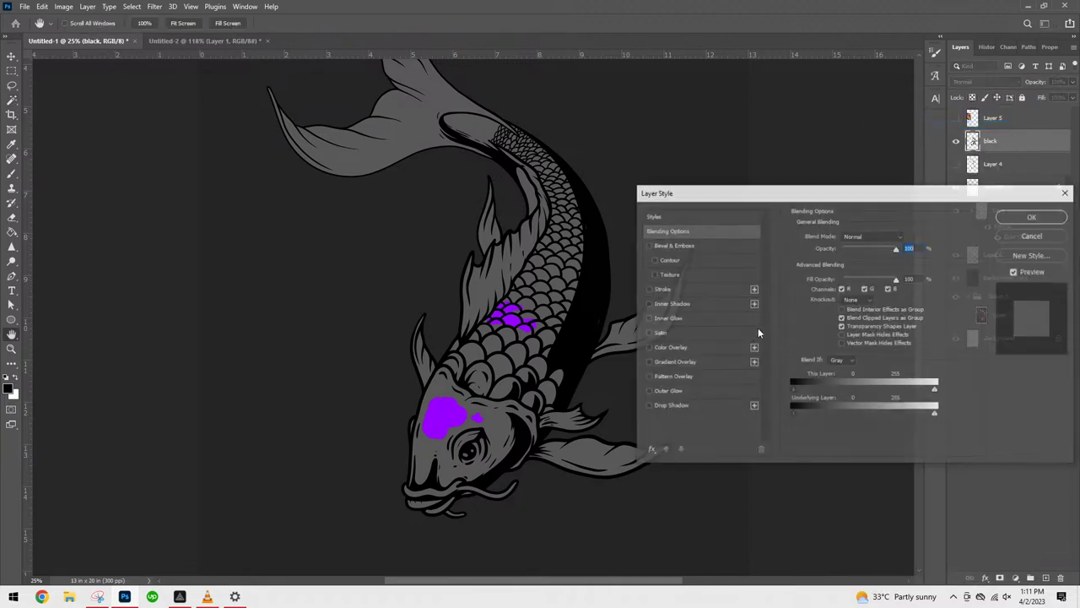
{"action": "left_click", "coordinate": [669, 347]}
{"action": "left_click", "coordinate": [906, 237]}
{"action": "left_click", "coordinate": [455, 414]}
{"action": "mouse_move", "coordinate": [811, 478]}
{"action": "left_mouse_down"}
{"action": "mouse_move", "coordinate": [716, 504]}
{"action": "mouse_move", "coordinate": [757, 502]}
{"action": "mouse_move", "coordinate": [725, 519]}
{"action": "mouse_move", "coordinate": [742, 493]}
{"action": "mouse_move", "coordinate": [726, 512]}
{"action": "left_mouse_up"}
{"action": "left_click", "coordinate": [725, 506]}
{"action": "left_click", "coordinate": [727, 508]}
{"action": "left_click", "coordinate": [979, 368]}
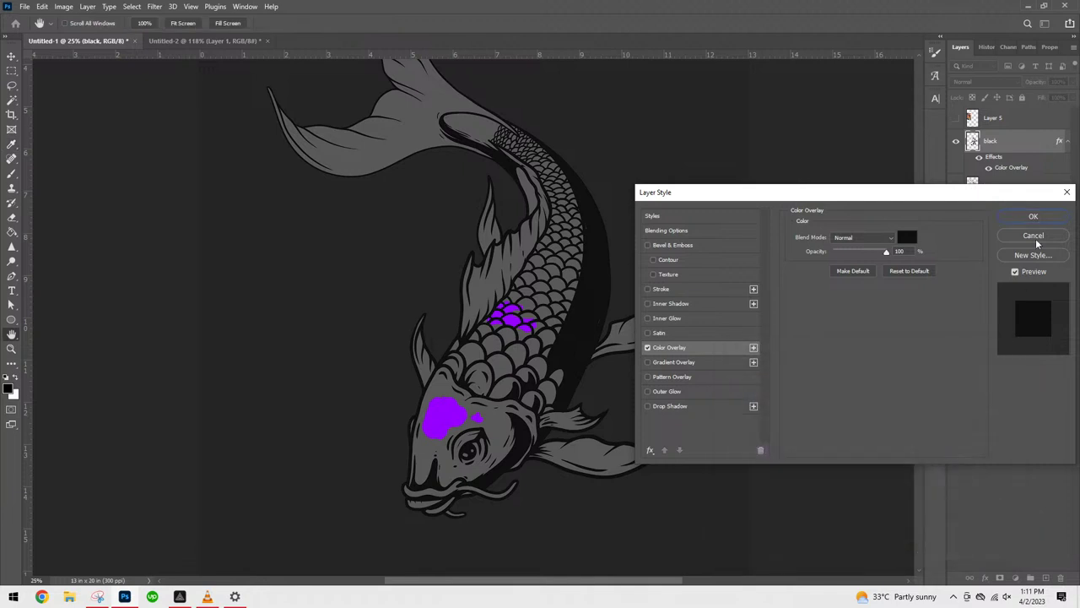
{"action": "left_click", "coordinate": [1033, 216]}
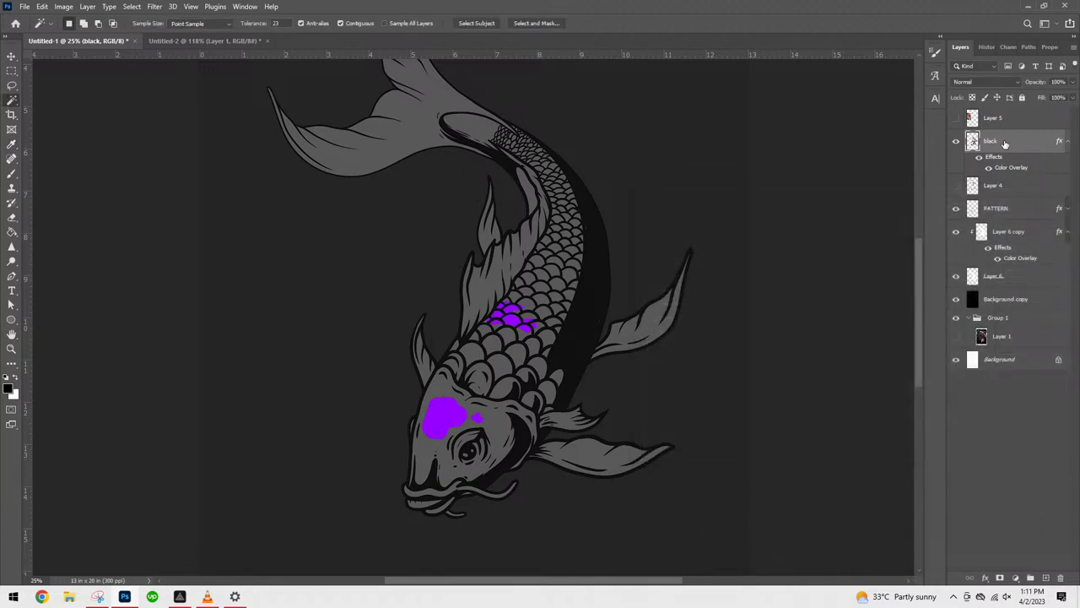
- Brush curved scale highlights into the solid black shadow behind the gill on the black layer
{"action": "key", "text": "ctrl+minus"}
{"action": "key", "text": "ctrl+plus"}
{"action": "key", "text": "ctrl+plus"}
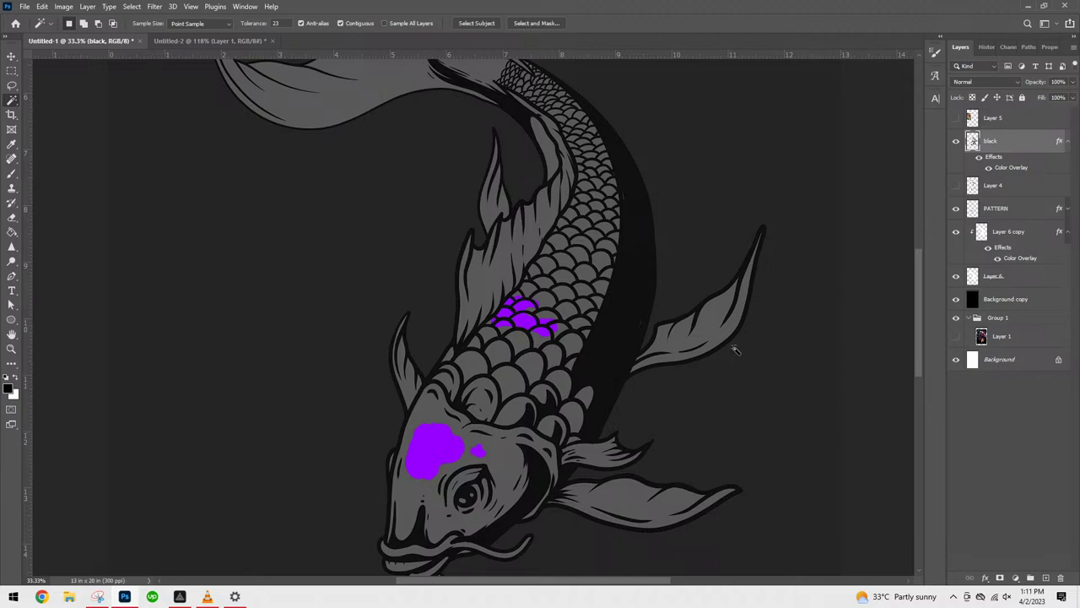
{"action": "key", "text": "ctrl+plus"}
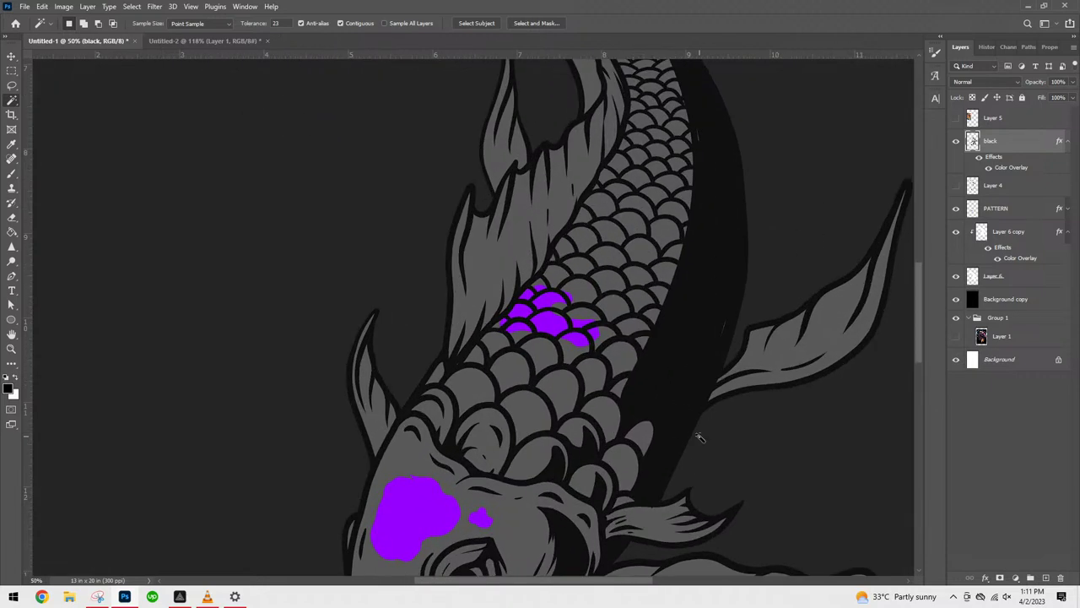
{"action": "key", "text": "b"}
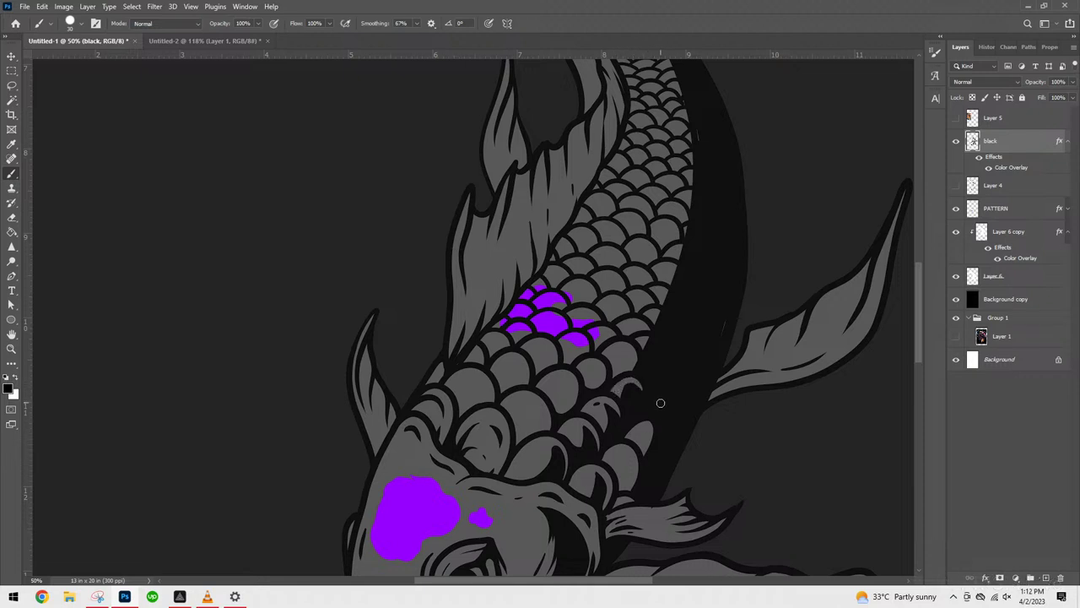
{"action": "mouse_move", "coordinate": [685, 401]}
{"action": "left_mouse_down"}
{"action": "mouse_move", "coordinate": [714, 312]}
{"action": "mouse_move", "coordinate": [707, 340]}
{"action": "left_mouse_up"}
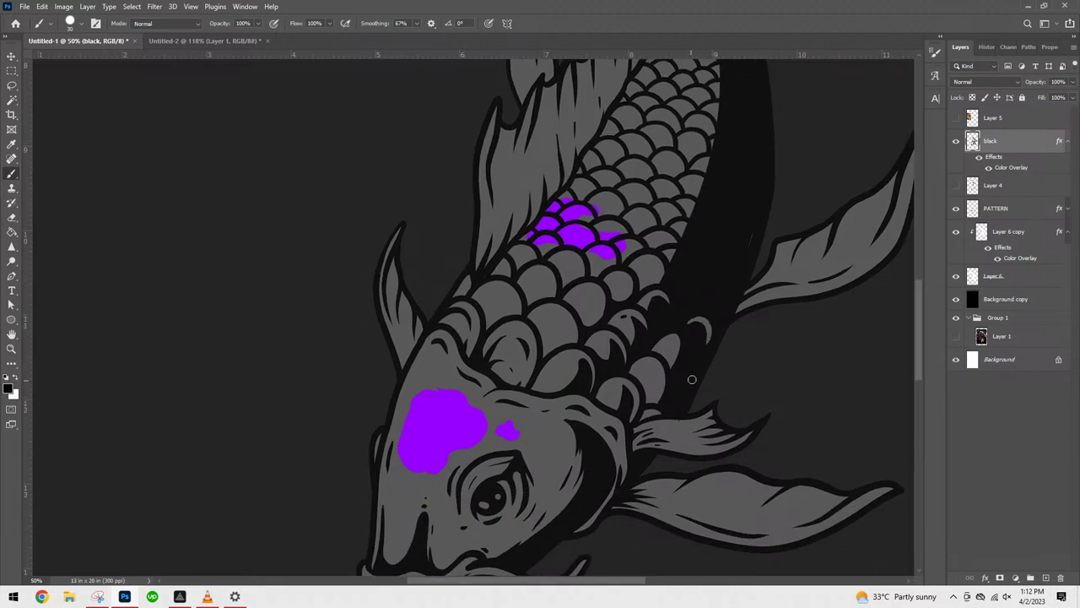
{"action": "mouse_move", "coordinate": [670, 403]}
{"action": "left_mouse_down"}
{"action": "mouse_move", "coordinate": [697, 389]}
{"action": "mouse_move", "coordinate": [694, 360]}
{"action": "left_mouse_up"}
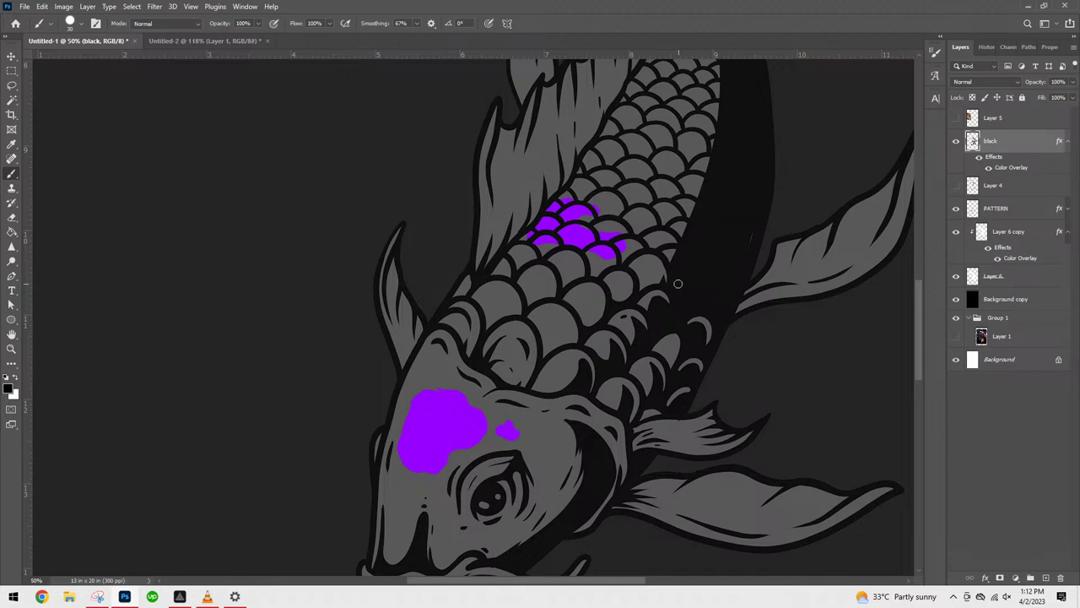
{"action": "left_click_drag", "start_coordinate": [676, 282], "coordinate": [724, 308]}
{"action": "mouse_move", "coordinate": [651, 345]}
{"action": "left_mouse_down"}
{"action": "mouse_move", "coordinate": [678, 356]}
{"action": "mouse_move", "coordinate": [666, 327]}
{"action": "mouse_move", "coordinate": [661, 345]}
{"action": "mouse_move", "coordinate": [683, 365]}
{"action": "mouse_move", "coordinate": [659, 335]}
{"action": "mouse_move", "coordinate": [672, 342]}
{"action": "mouse_move", "coordinate": [680, 349]}
{"action": "mouse_move", "coordinate": [648, 336]}
{"action": "mouse_move", "coordinate": [672, 358]}
{"action": "mouse_move", "coordinate": [670, 327]}
{"action": "left_mouse_up"}
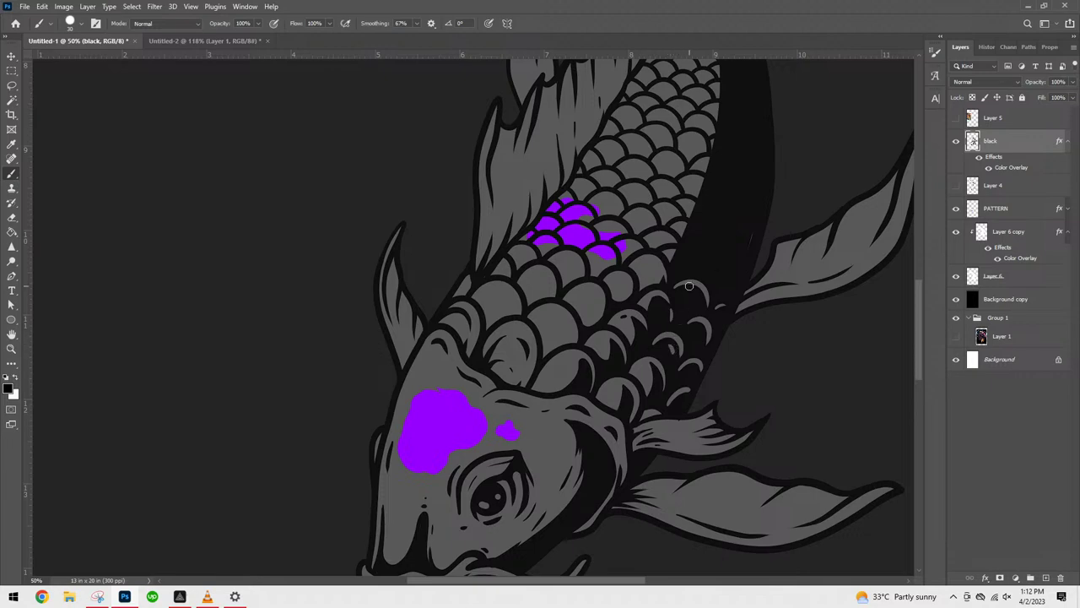
{"action": "key", "text": "ctrl+minus"}
{"action": "key", "text": "ctrl+minus"}
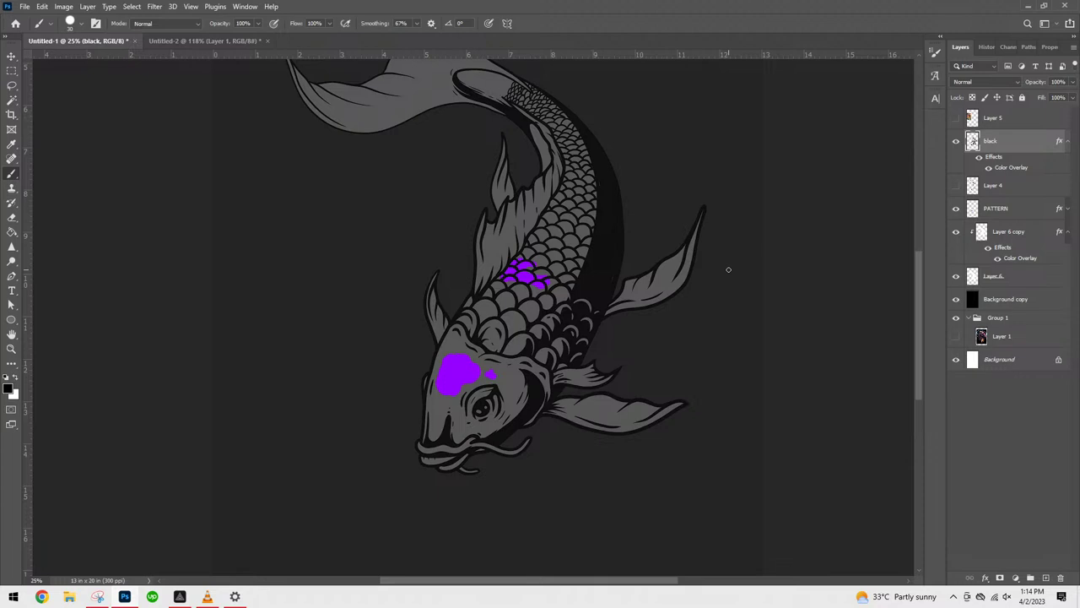
- Darken the Color Overlay of the Layer 6 copy to #4e4e4e
{"action": "key", "text": "ctrl+plus"}
{"action": "key", "text": "ctrl+plus"}
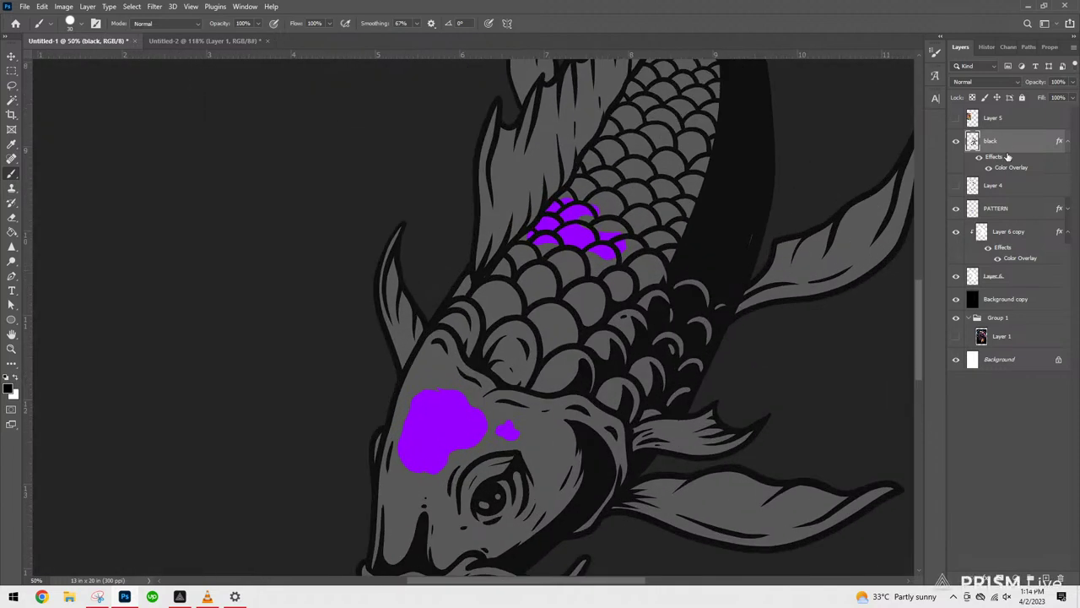
{"action": "left_click", "coordinate": [1016, 191]}
{"action": "left_click", "coordinate": [1002, 234]}
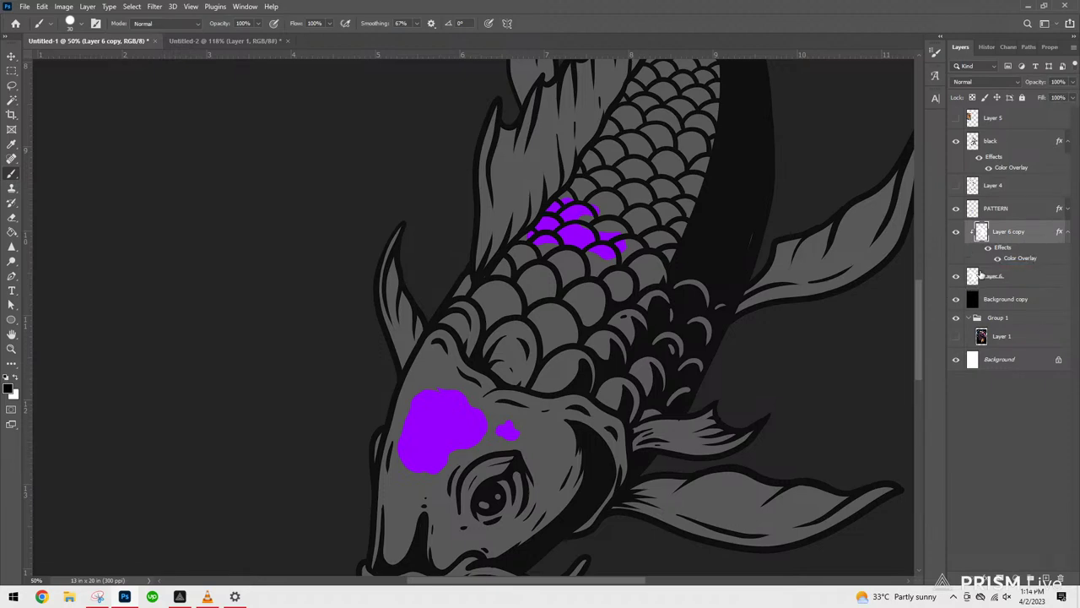
{"action": "double_click", "coordinate": [1013, 260]}
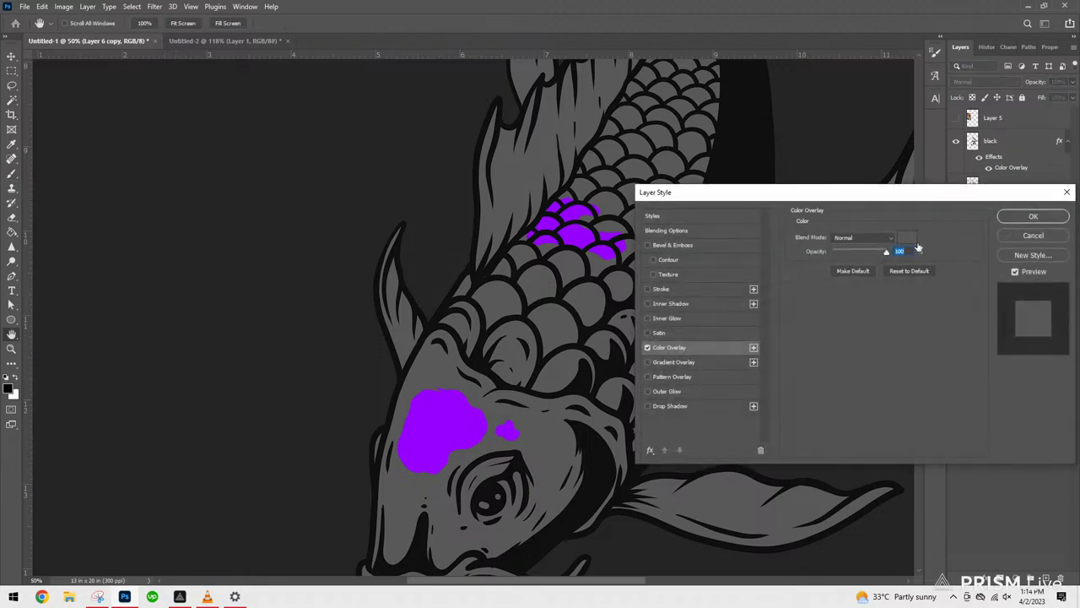
{"action": "left_click", "coordinate": [907, 238]}
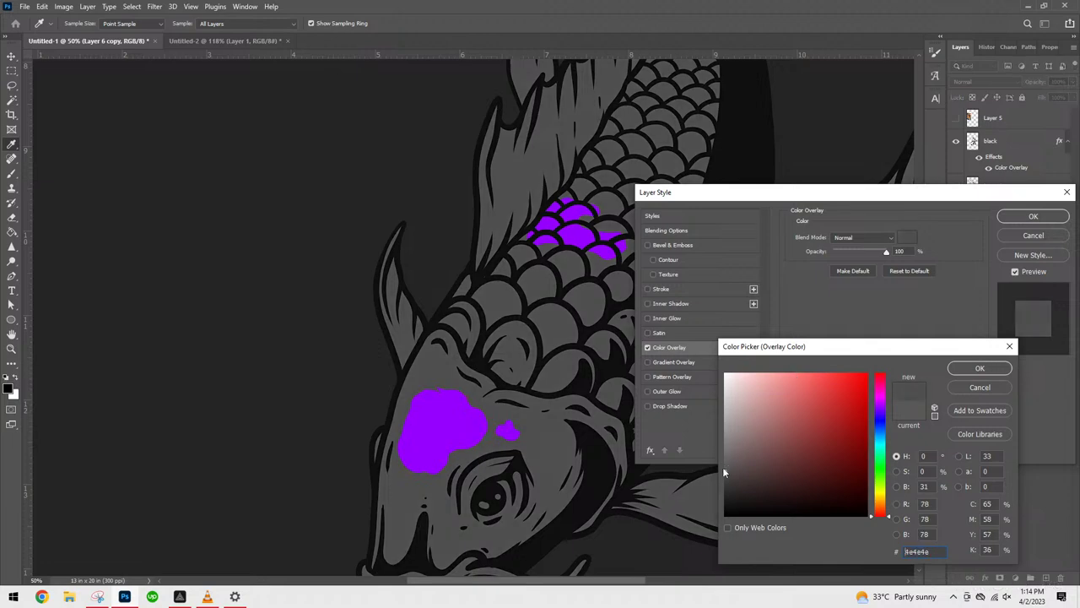
{"action": "left_click", "coordinate": [983, 367]}
{"action": "left_click", "coordinate": [1033, 218]}
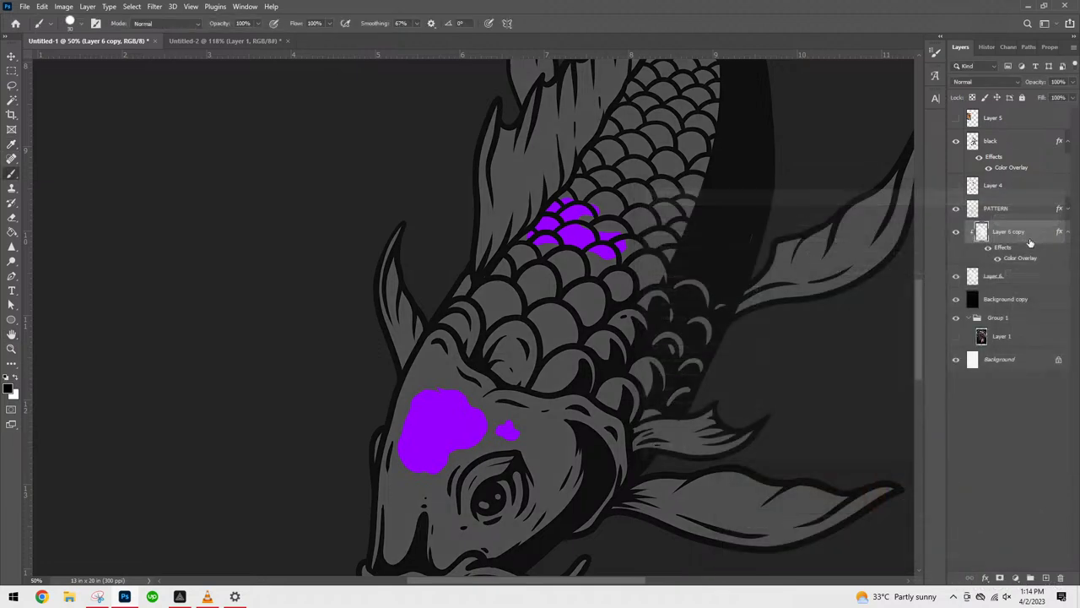
- Add a clipped layer named GRAY above the Layer 6 copy and rename that copy DARK GRAY
{"action": "left_click", "coordinate": [1046, 578]}
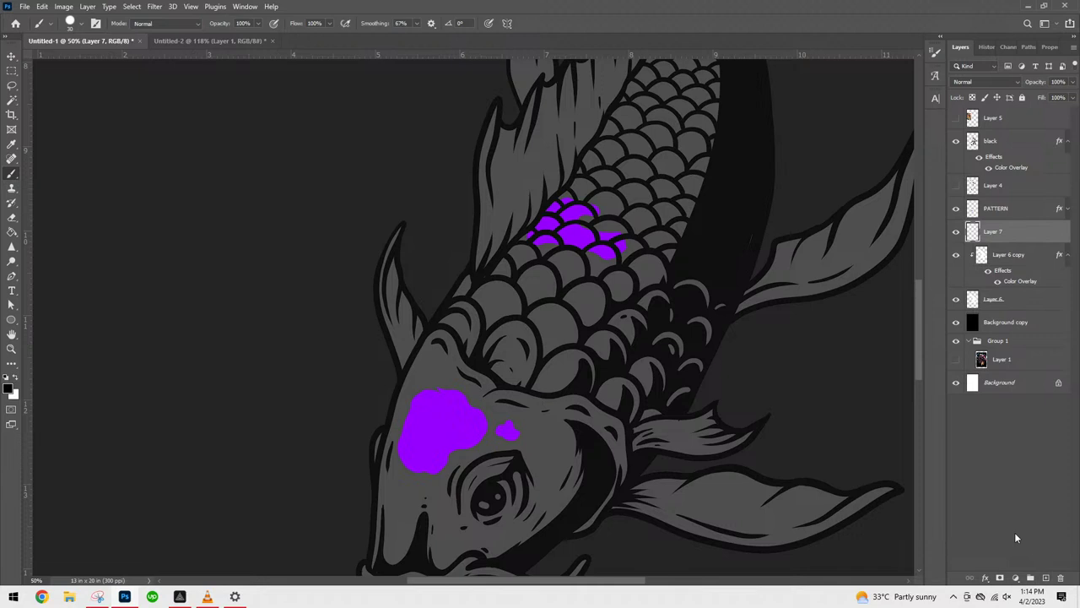
{"action": "key", "text": "ctrl+alt+g"}
{"action": "double_click", "coordinate": [1009, 254]}
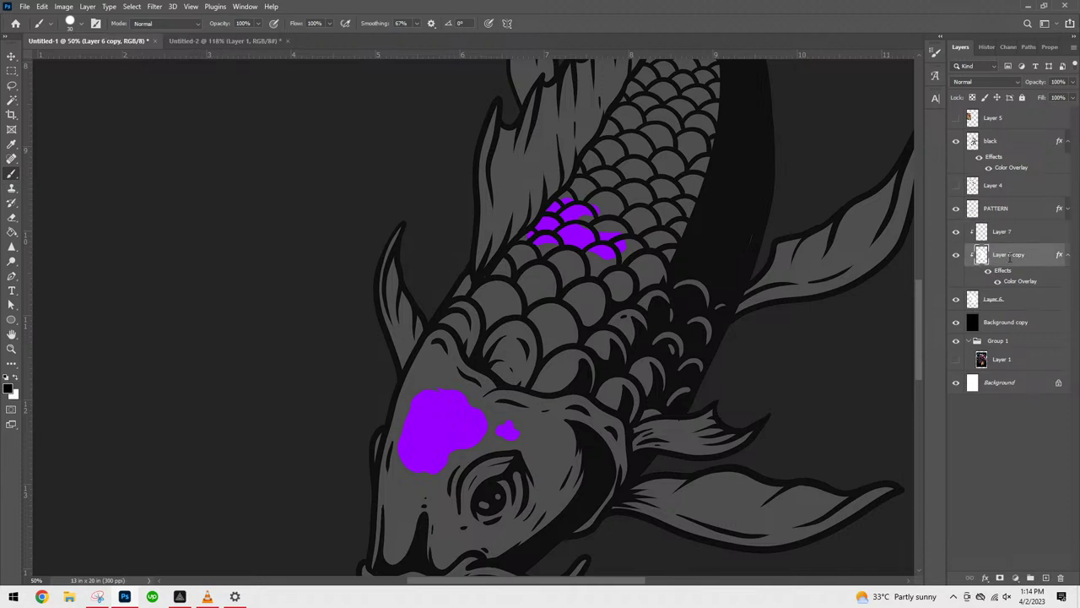
{"action": "type", "text": "DARK GRAY"}
{"action": "left_click", "coordinate": [1009, 236]}
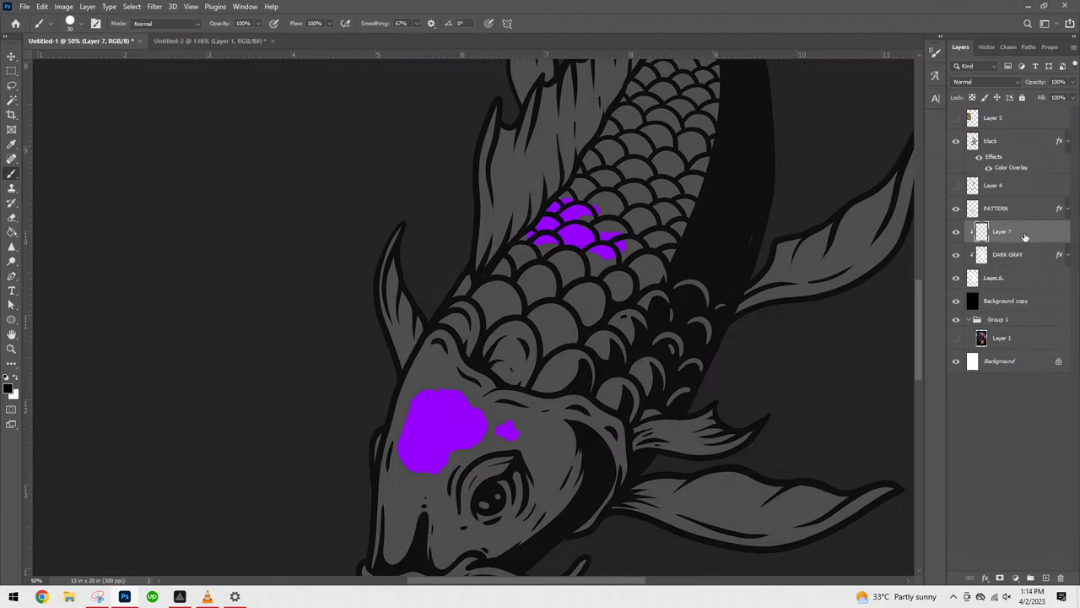
{"action": "double_click", "coordinate": [1004, 232]}
{"action": "type", "text": "GRAY"}
{"action": "key", "text": "Return"}
- Give the GRAY layer a Color Overlay in a grey lighter than the DARK GRAY base
{"action": "right_click", "coordinate": [1041, 233]}
{"action": "left_click", "coordinate": [944, 127]}
{"action": "left_click", "coordinate": [720, 350]}
{"action": "left_click", "coordinate": [907, 237]}
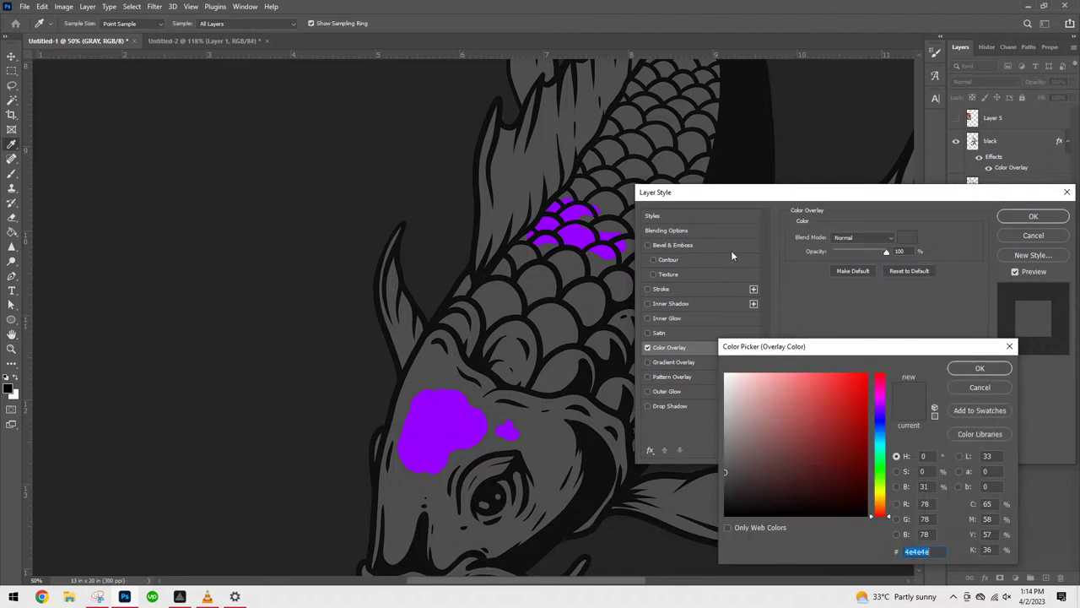
{"action": "left_click", "coordinate": [979, 368]}
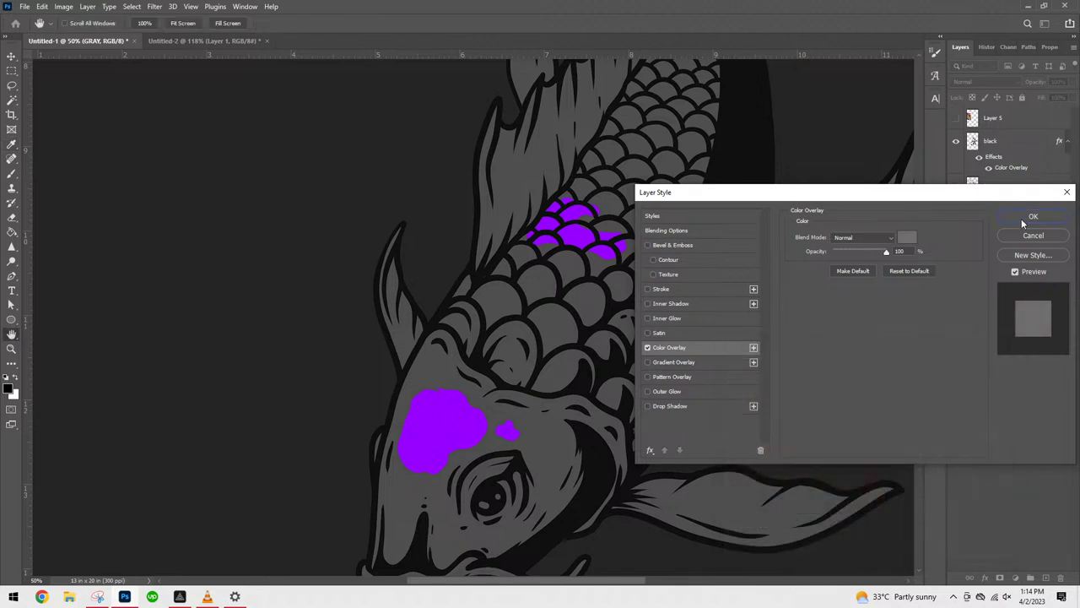
{"action": "left_click", "coordinate": [1033, 216]}
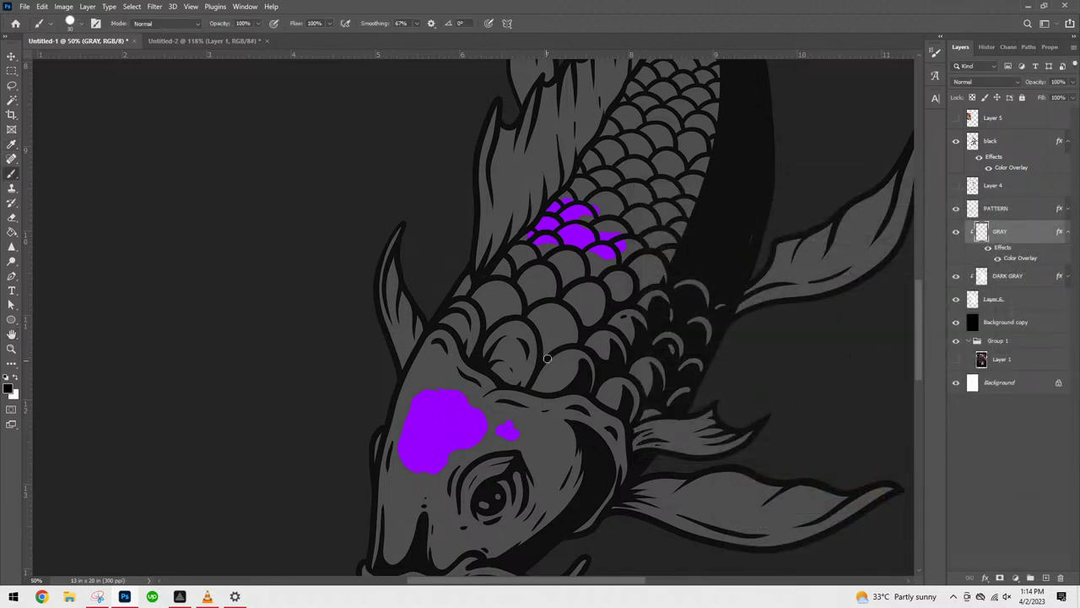
- Paint lighter grey highlights on the shadowed scales behind the gill on the GRAY layer
{"action": "mouse_move", "coordinate": [533, 391]}
{"action": "left_mouse_down"}
{"action": "mouse_move", "coordinate": [572, 351]}
{"action": "mouse_move", "coordinate": [600, 359]}
{"action": "mouse_move", "coordinate": [532, 389]}
{"action": "mouse_move", "coordinate": [586, 349]}
{"action": "left_mouse_up"}
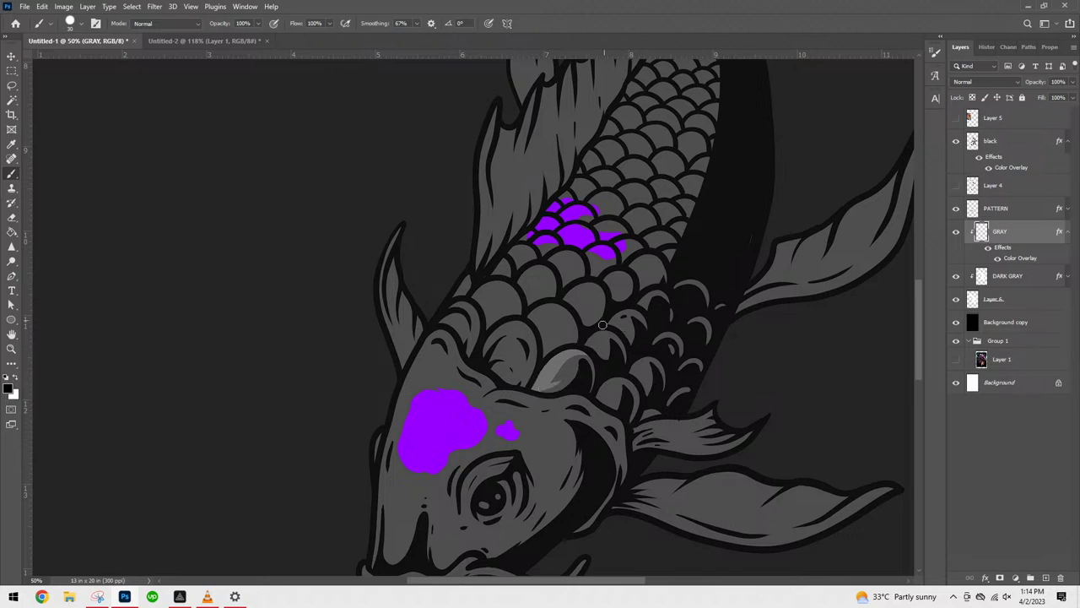
{"action": "mouse_move", "coordinate": [586, 343]}
{"action": "left_mouse_down"}
{"action": "mouse_move", "coordinate": [605, 326]}
{"action": "mouse_move", "coordinate": [627, 336]}
{"action": "mouse_move", "coordinate": [588, 347]}
{"action": "mouse_move", "coordinate": [597, 335]}
{"action": "mouse_move", "coordinate": [632, 339]}
{"action": "mouse_move", "coordinate": [635, 355]}
{"action": "mouse_move", "coordinate": [612, 321]}
{"action": "mouse_move", "coordinate": [621, 312]}
{"action": "mouse_move", "coordinate": [654, 325]}
{"action": "mouse_move", "coordinate": [685, 298]}
{"action": "left_mouse_up"}
{"action": "left_click_drag", "start_coordinate": [600, 385], "coordinate": [616, 390]}
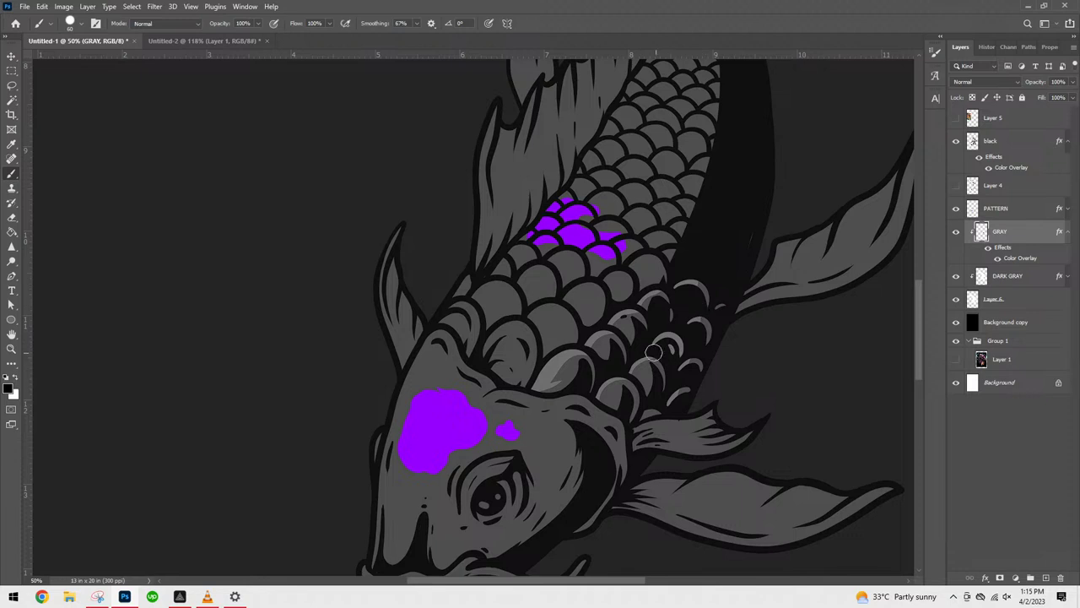
{"action": "key", "text": "bracketleft"}
{"action": "key", "text": "bracketleft"}
{"action": "key", "text": "bracketleft"}
- Paint lighter grey over the large pectoral fin beside the head and the small fin above it on the GRAY layer
{"action": "key", "text": "ctrl+minus"}
{"action": "key", "text": "ctrl+minus"}
{"action": "key", "text": "ctrl+plus"}
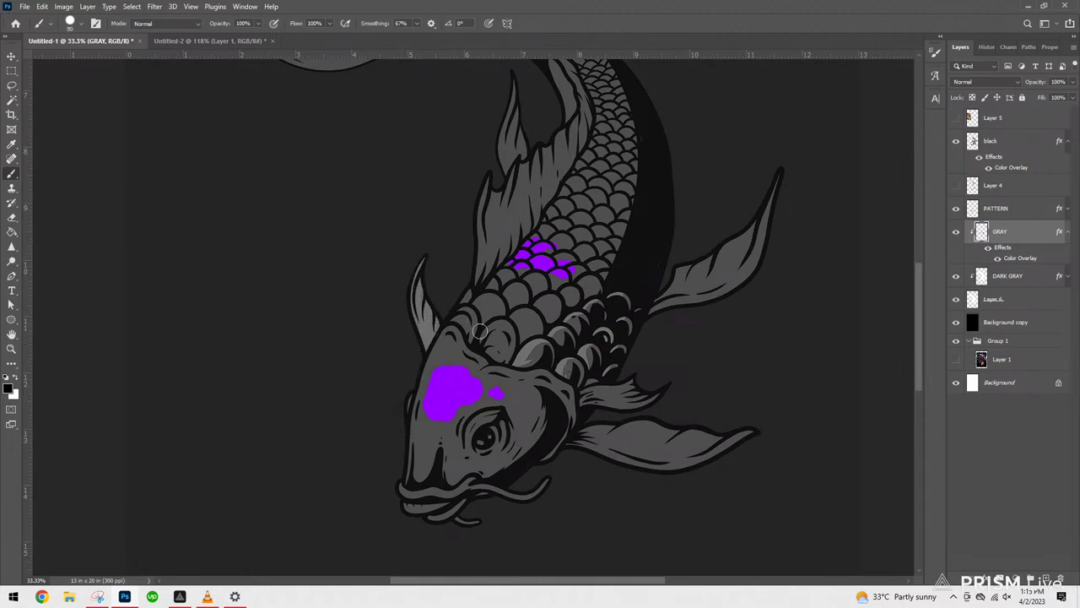
{"action": "left_click_drag", "start_coordinate": [581, 436], "coordinate": [747, 437]}
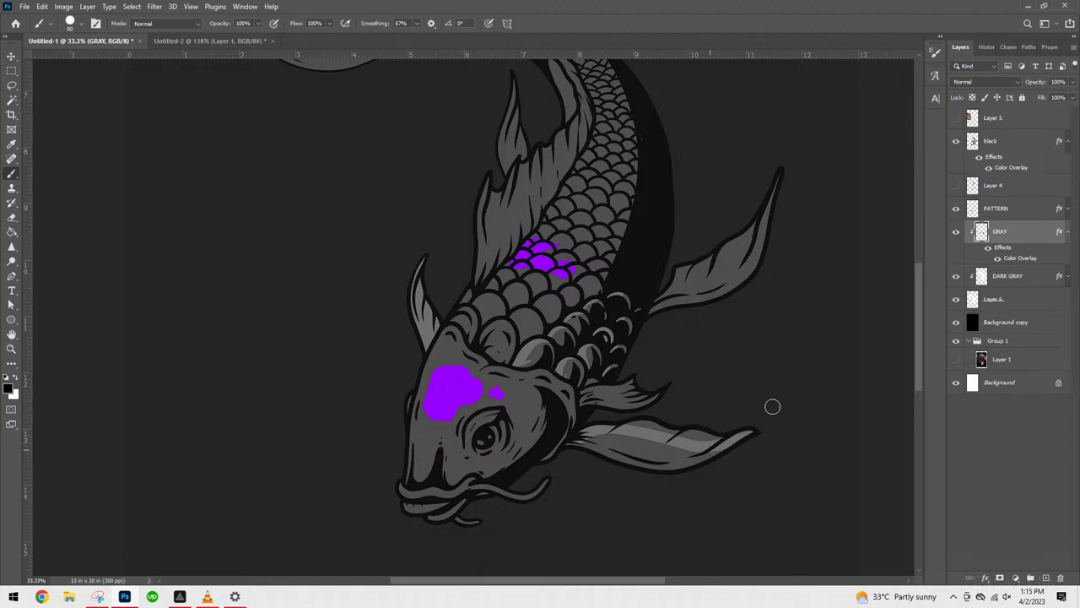
{"action": "left_click_drag", "start_coordinate": [625, 426], "coordinate": [758, 436]}
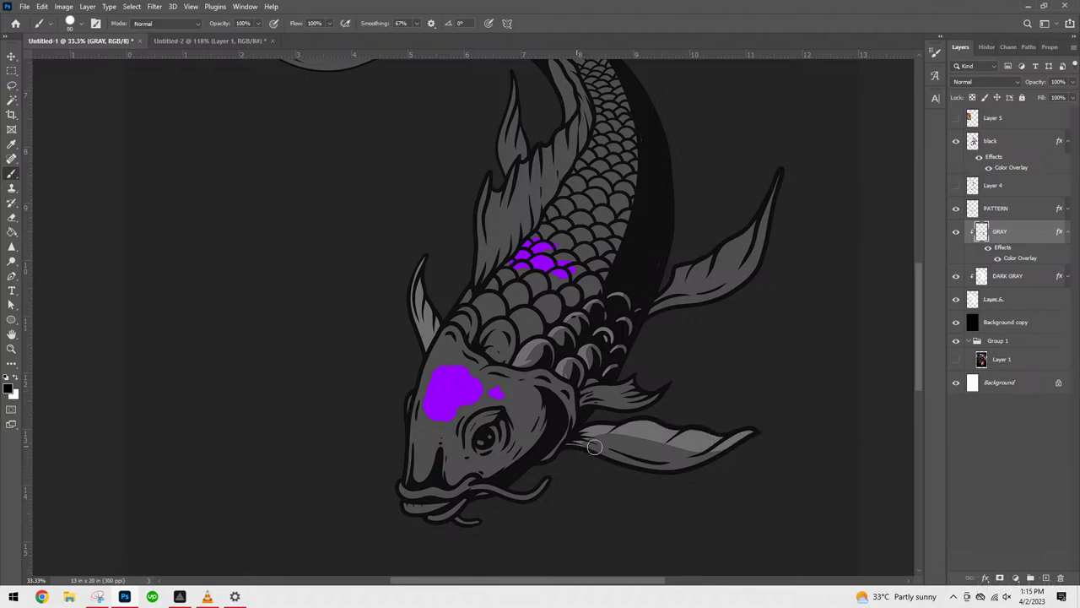
{"action": "mouse_move", "coordinate": [580, 446]}
{"action": "left_mouse_down"}
{"action": "mouse_move", "coordinate": [652, 469]}
{"action": "mouse_move", "coordinate": [742, 434]}
{"action": "left_mouse_up"}
{"action": "left_click_drag", "start_coordinate": [586, 444], "coordinate": [740, 434]}
{"action": "left_click_drag", "start_coordinate": [599, 437], "coordinate": [710, 460]}
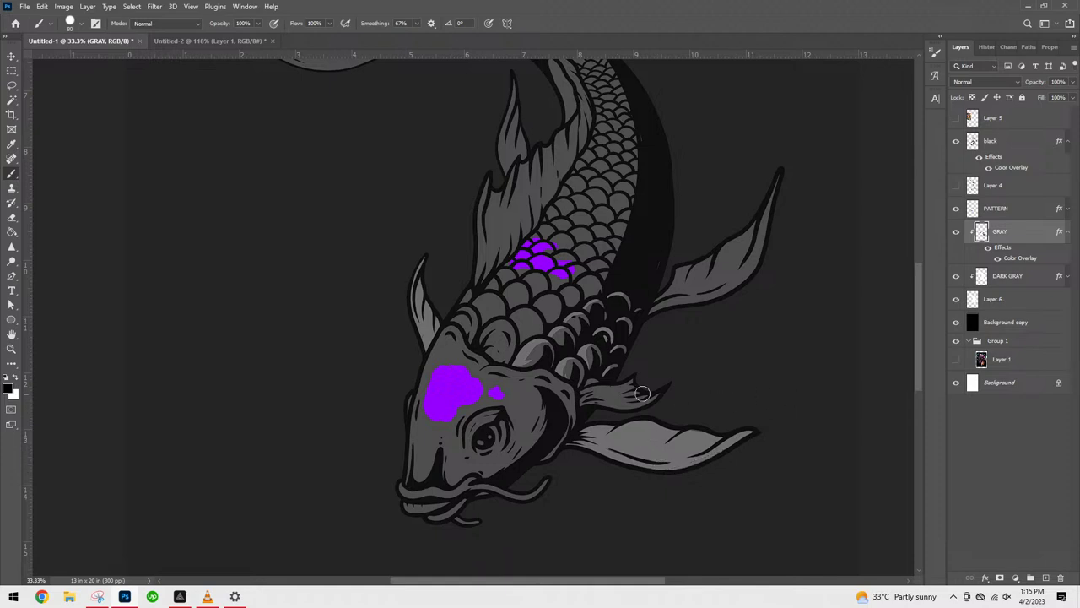
{"action": "left_click_drag", "start_coordinate": [582, 403], "coordinate": [661, 402]}
{"action": "left_click_drag", "start_coordinate": [590, 391], "coordinate": [633, 390]}
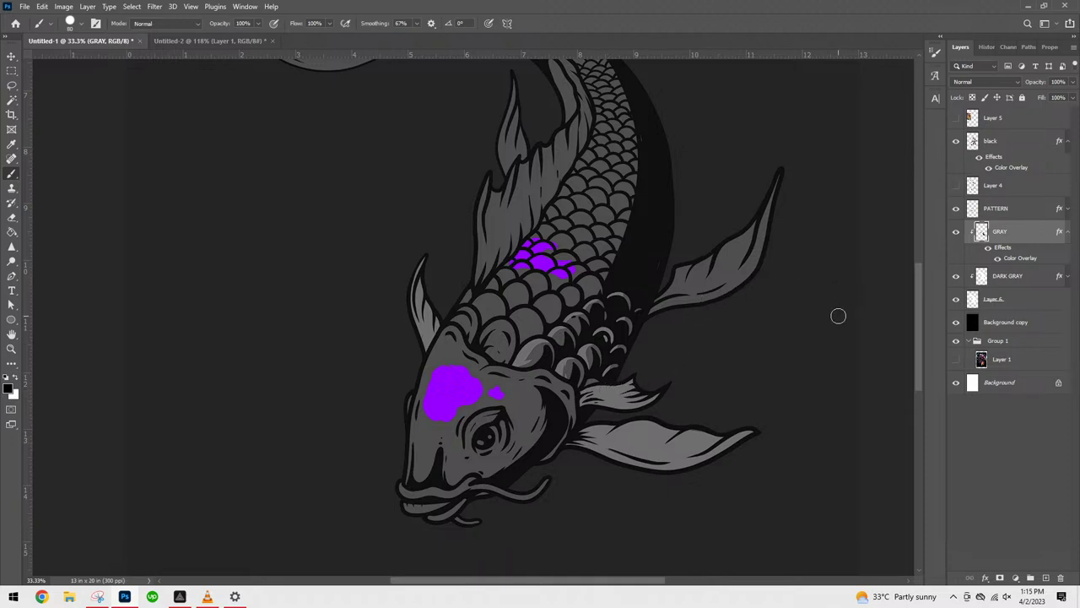
- Paint lighter grey over the long slender fin beside the body and the dorsal fin's separate spike on the GRAY layer
{"action": "key", "text": "bracketright"}
{"action": "key", "text": "bracketright"}
{"action": "key", "text": "bracketright"}
{"action": "key", "text": "bracketright"}
{"action": "mouse_move", "coordinate": [651, 313]}
{"action": "left_mouse_down"}
{"action": "mouse_move", "coordinate": [673, 285]}
{"action": "mouse_move", "coordinate": [654, 329]}
{"action": "mouse_move", "coordinate": [689, 253]}
{"action": "mouse_move", "coordinate": [680, 312]}
{"action": "mouse_move", "coordinate": [729, 205]}
{"action": "mouse_move", "coordinate": [689, 336]}
{"action": "mouse_move", "coordinate": [766, 171]}
{"action": "mouse_move", "coordinate": [725, 297]}
{"action": "mouse_move", "coordinate": [769, 150]}
{"action": "left_mouse_up"}
{"action": "key", "text": "ctrl+minus"}
{"action": "key", "text": "ctrl+minus"}
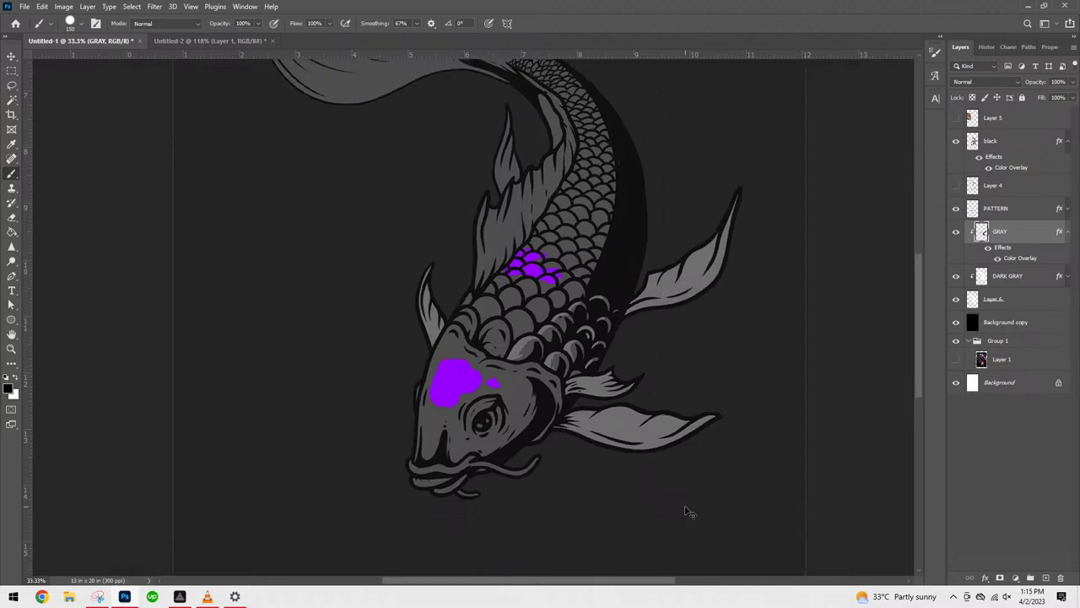
{"action": "key", "text": "ctrl+plus"}
{"action": "key", "text": "ctrl+plus"}
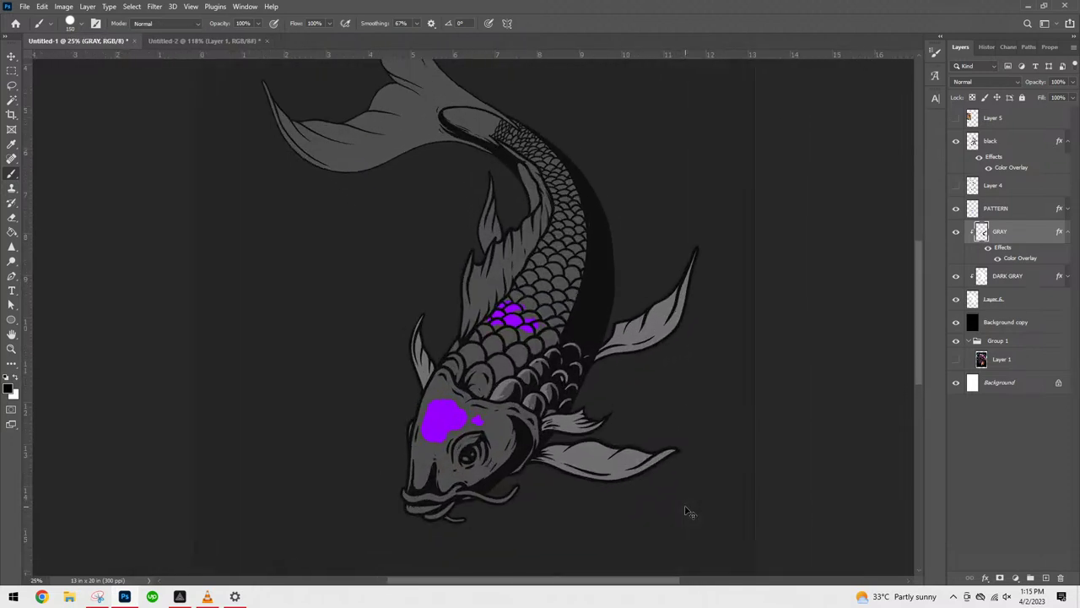
{"action": "left_click_drag", "start_coordinate": [651, 209], "coordinate": [687, 400]}
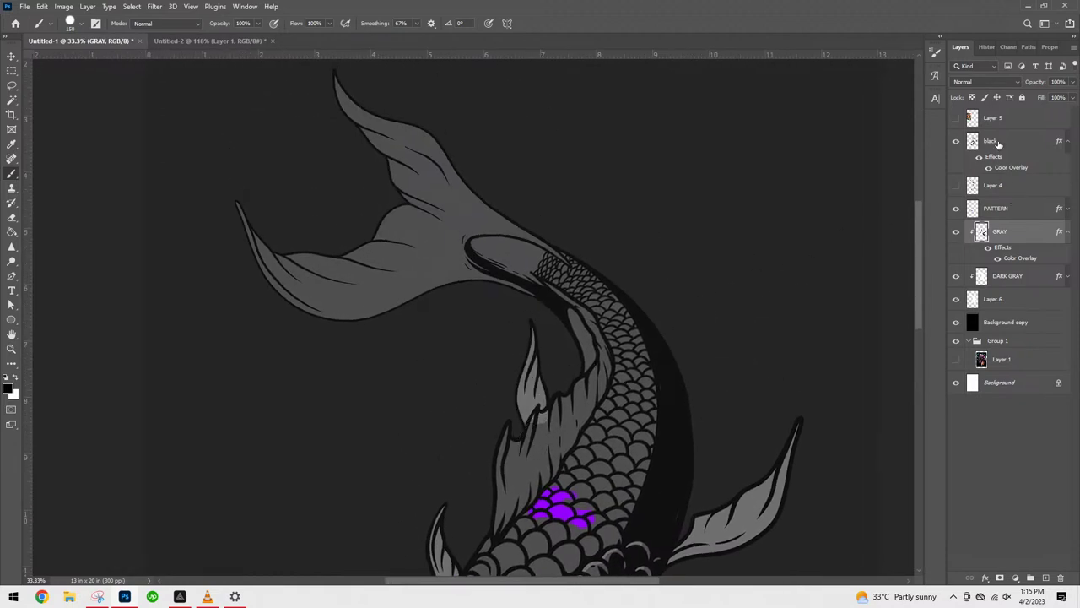
- Select the main dorsal fin's interior from the black layer, expand the selection, and fill it on the GRAY layer
{"action": "left_click", "coordinate": [999, 142]}
{"action": "key", "text": "w"}
{"action": "scroll", "coordinate": [745, 376], "scroll_direction": "down", "scroll_amount": 3}
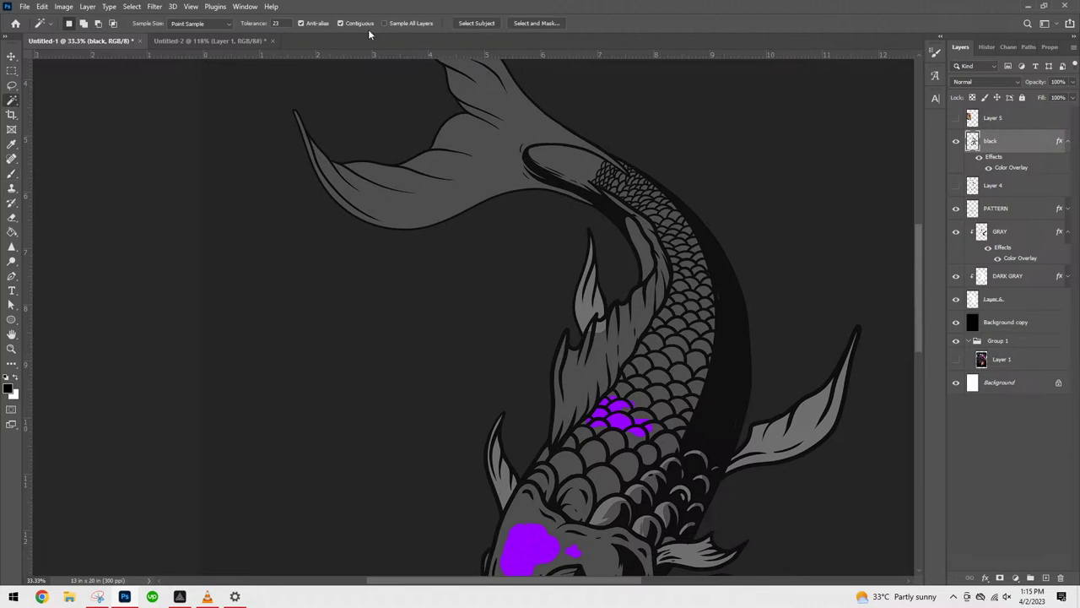
{"action": "left_click", "coordinate": [601, 362]}
{"action": "key", "text": "alt+s"}
{"action": "key", "text": "m"}
{"action": "key", "text": "e"}
{"action": "key", "text": "Return"}
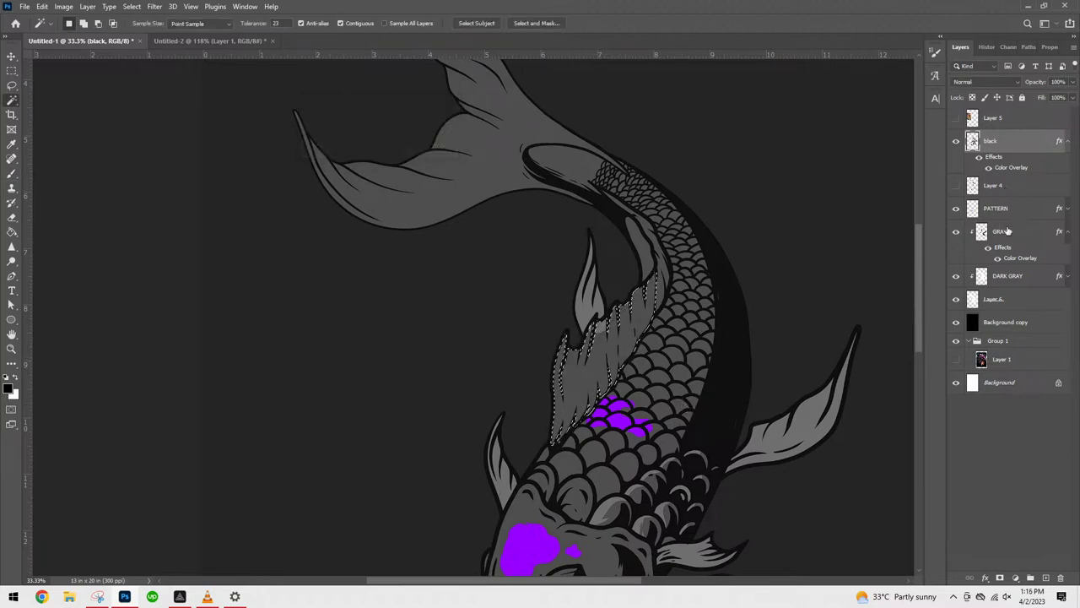
{"action": "left_click", "coordinate": [1008, 230]}
{"action": "key", "text": "alt+BackSpace"}
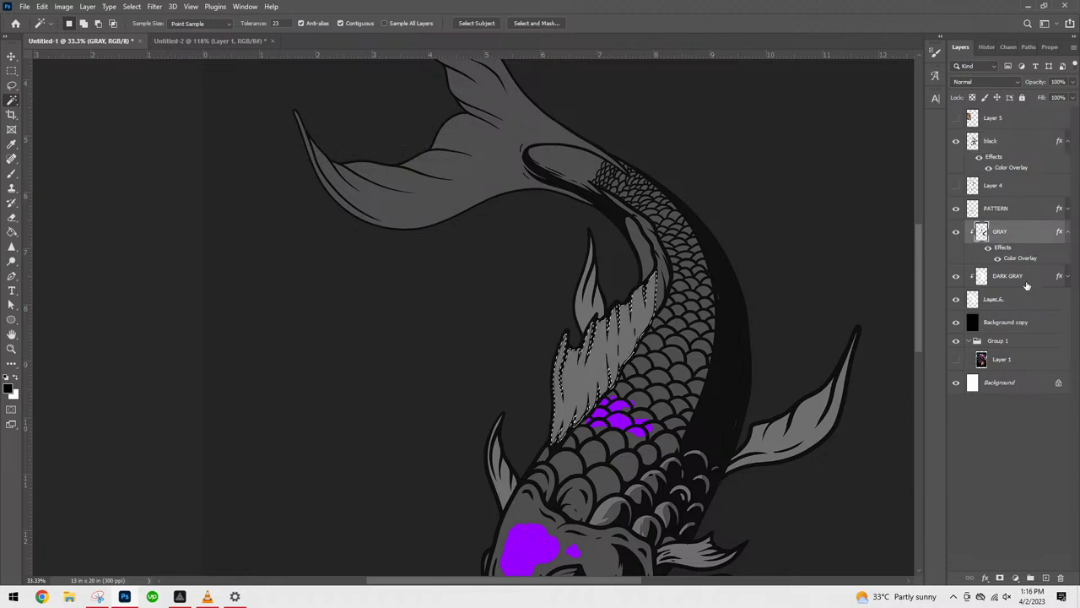
{"action": "key", "text": "ctrl+d"}
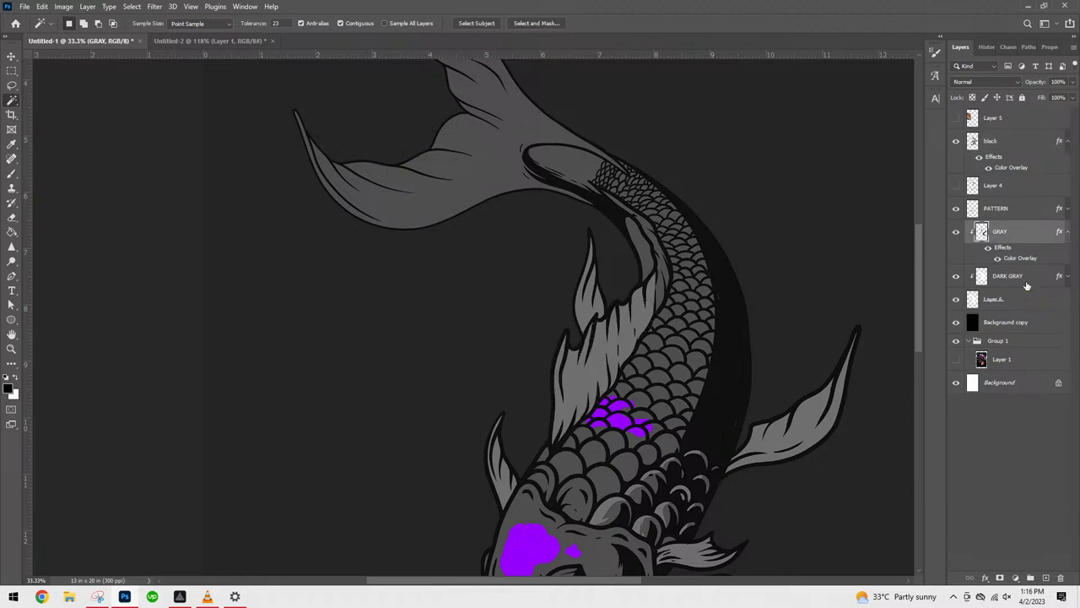
- Paint lighter grey over the remaining narrow part of the dorsal fin near the tail on the GRAY layer
{"action": "key", "text": "b"}
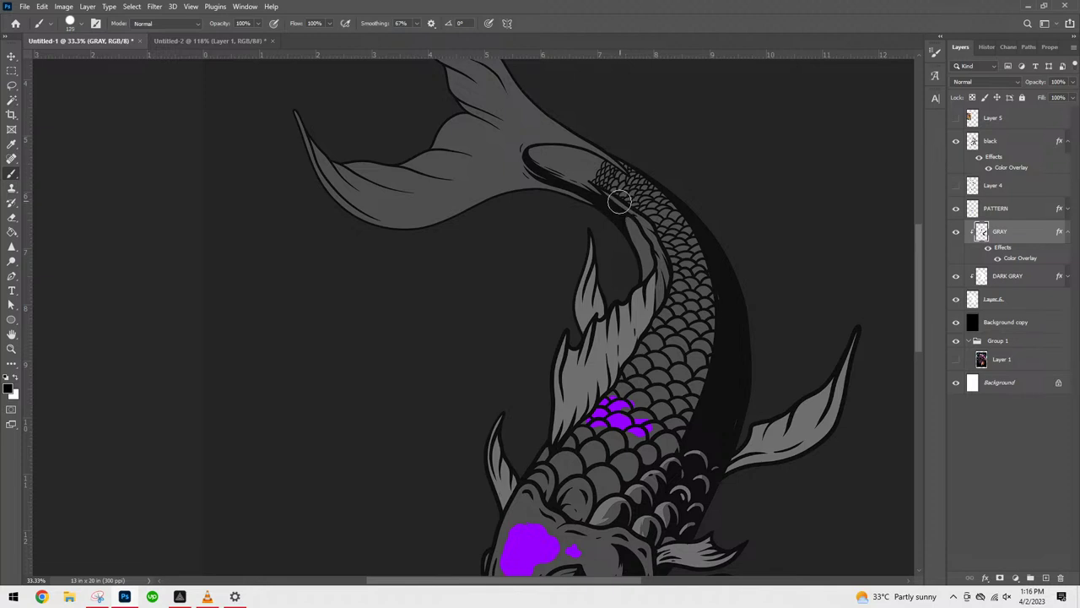
{"action": "mouse_move", "coordinate": [607, 192]}
{"action": "left_mouse_down"}
{"action": "mouse_move", "coordinate": [661, 256]}
{"action": "mouse_move", "coordinate": [654, 305]}
{"action": "mouse_move", "coordinate": [630, 209]}
{"action": "mouse_move", "coordinate": [669, 276]}
{"action": "mouse_move", "coordinate": [660, 301]}
{"action": "mouse_move", "coordinate": [664, 268]}
{"action": "left_mouse_up"}
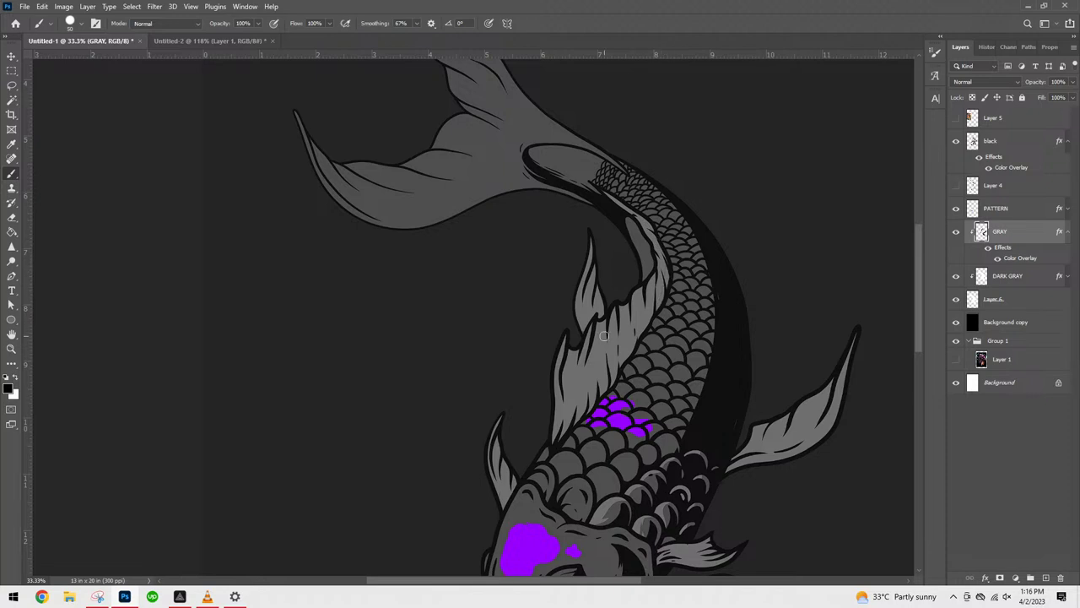
{"action": "key", "text": "ctrl+minus"}
{"action": "key", "text": "ctrl+minus"}
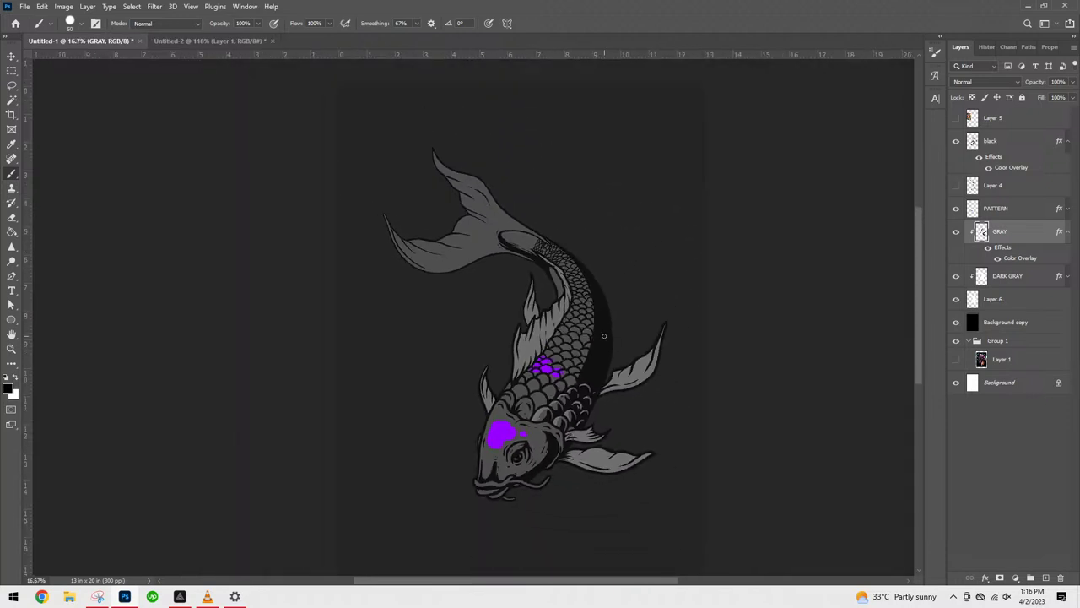
- Add a new empty layer directly above the Background copy layer
{"action": "left_click", "coordinate": [1015, 325]}
{"action": "left_click", "coordinate": [1047, 577]}
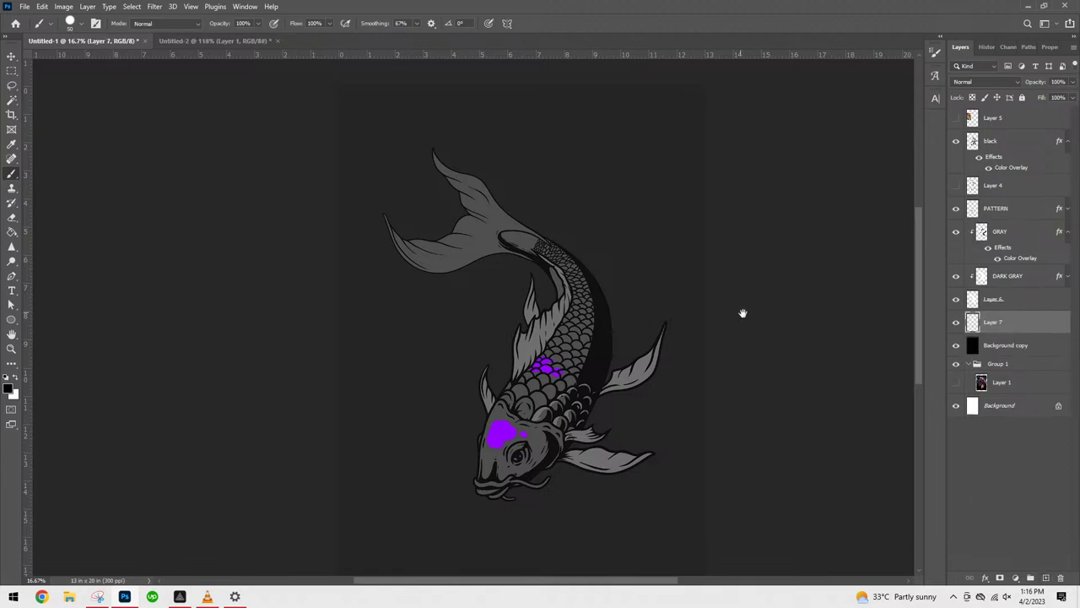
{"action": "left_click_drag", "start_coordinate": [738, 313], "coordinate": [784, 386]}
- Duplicate the Background copy layer, hide the duplicate, and lower the Background copy's opacity to 37%
{"action": "left_click", "coordinate": [956, 345]}
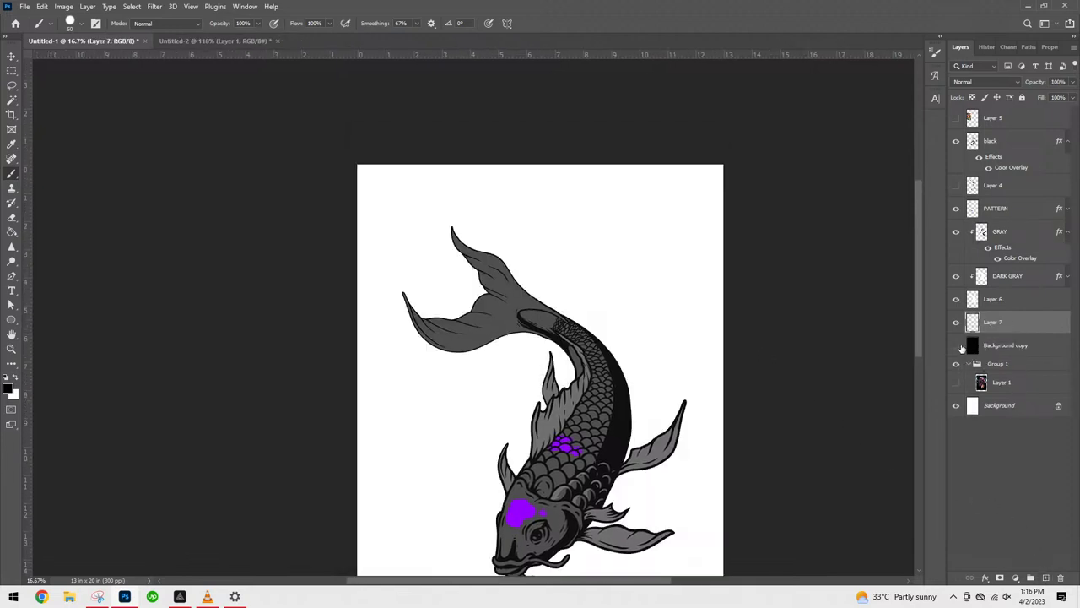
{"action": "left_click", "coordinate": [956, 345]}
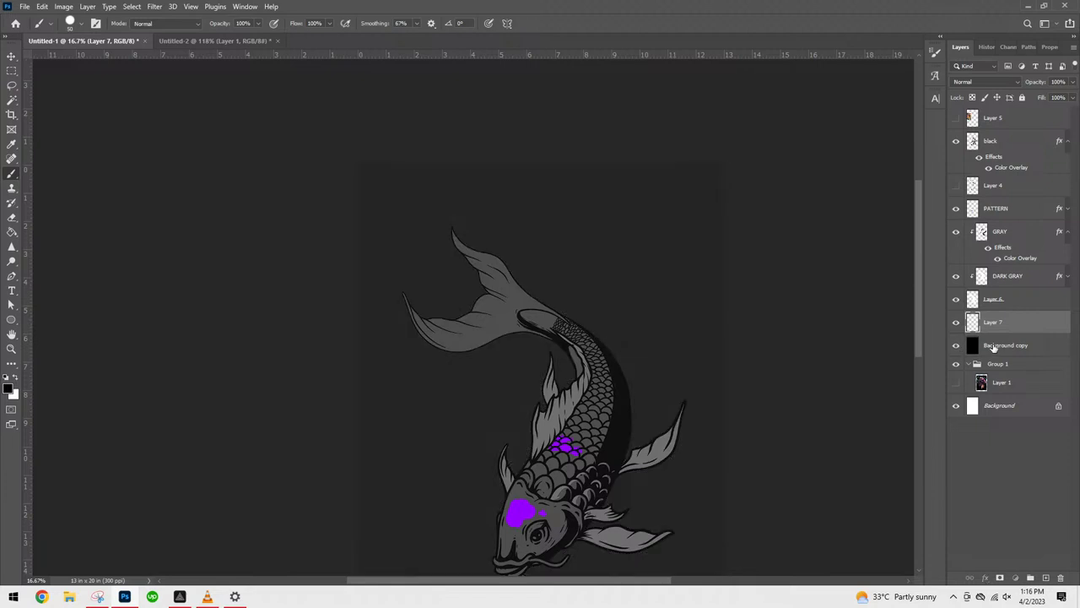
{"action": "left_click", "coordinate": [1005, 345]}
{"action": "key", "text": "ctrl+j"}
{"action": "left_click", "coordinate": [956, 345]}
{"action": "left_click", "coordinate": [1004, 367]}
{"action": "left_click", "coordinate": [1071, 82]}
{"action": "mouse_move", "coordinate": [1062, 96]}
{"action": "left_mouse_down"}
{"action": "mouse_move", "coordinate": [1038, 99]}
{"action": "mouse_move", "coordinate": [1048, 99]}
{"action": "left_mouse_up"}
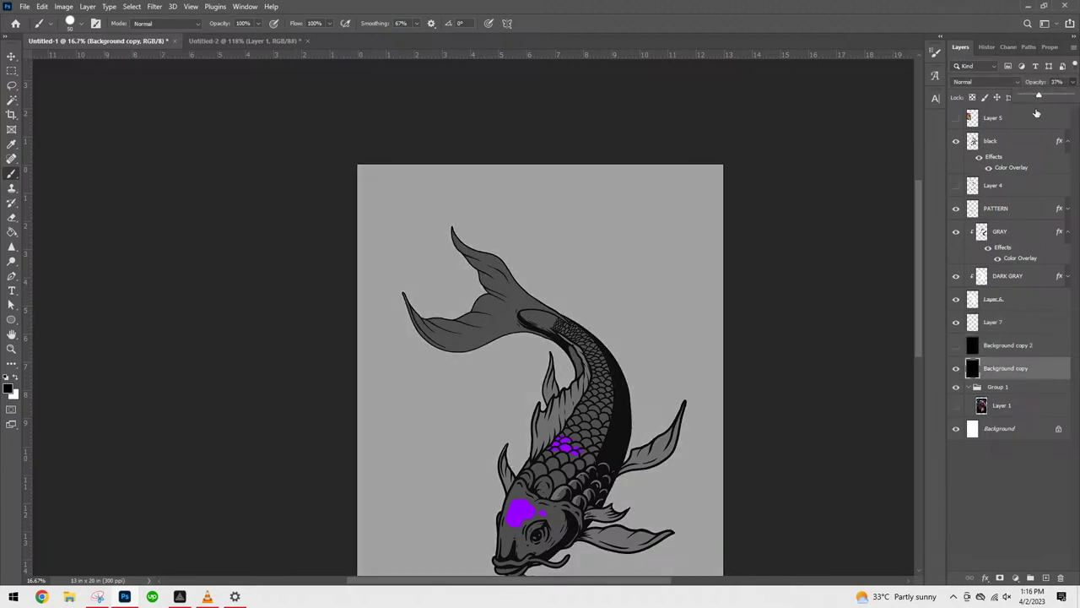
{"action": "key", "text": "ctrl+minus"}
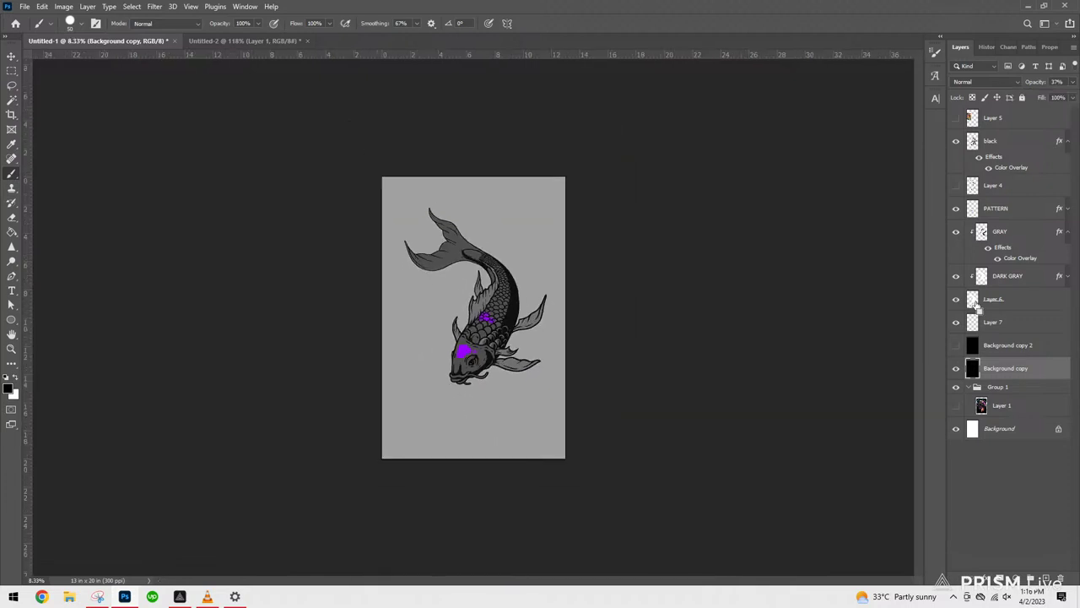
{"action": "key", "text": "ctrl+plus"}
- Add another empty layer above Layer 7, beneath the koi layers
{"action": "left_click", "coordinate": [1006, 324]}
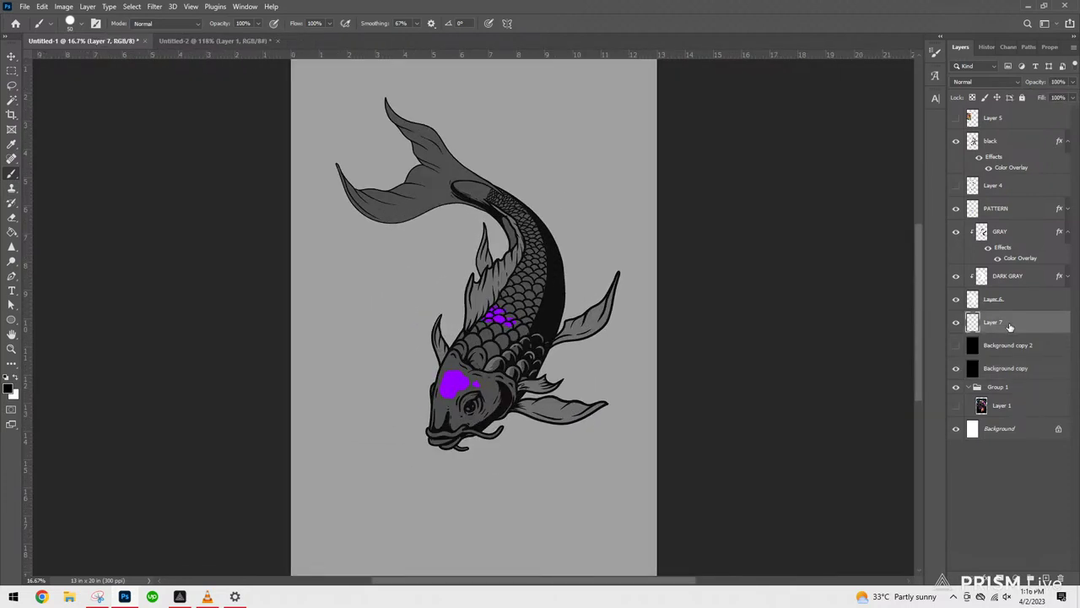
{"action": "key", "text": "ctrl+shift+alt+n"}
{"action": "scroll", "coordinate": [731, 354], "scroll_direction": "up", "scroll_amount": 3}
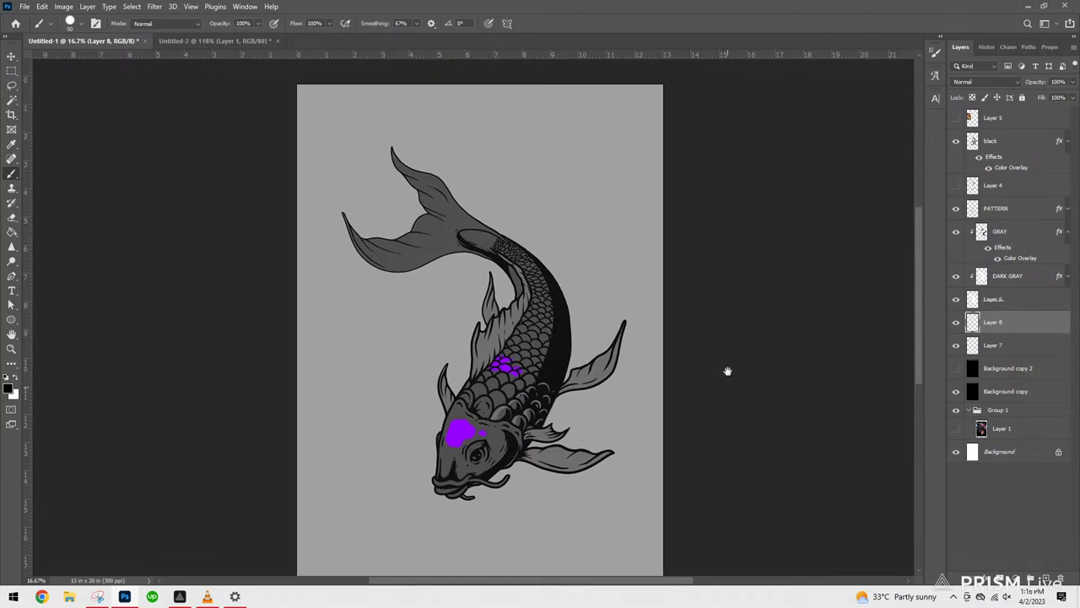
{"action": "mouse_move", "coordinate": [574, 319]}
{"action": "left_mouse_down"}
{"action": "mouse_move", "coordinate": [596, 262]}
{"action": "mouse_move", "coordinate": [573, 251]}
{"action": "left_mouse_up"}
{"action": "key", "text": "ctrl+z"}
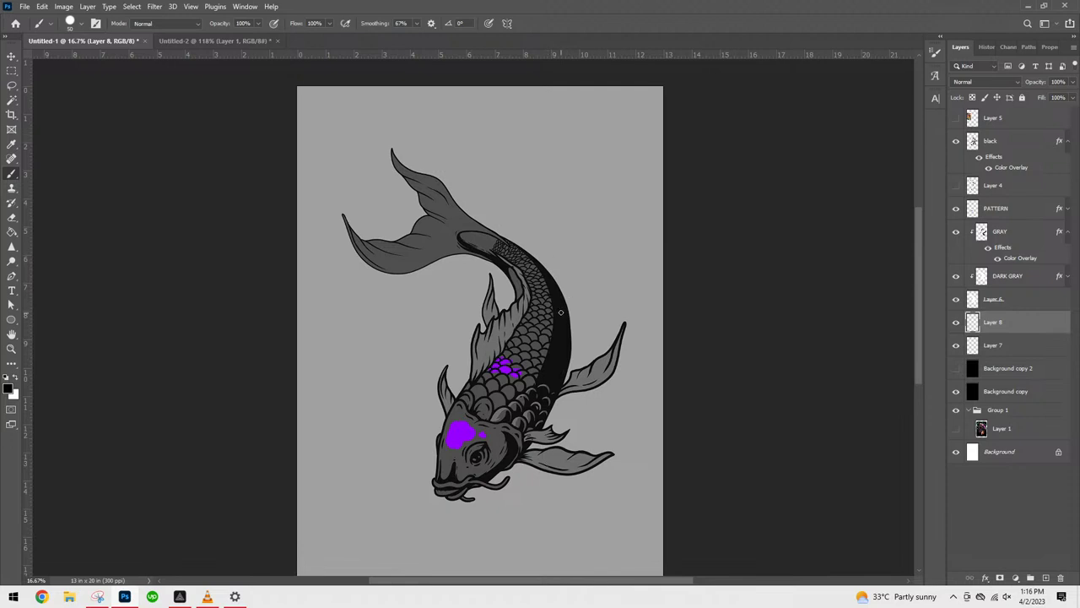
{"action": "left_click_drag", "start_coordinate": [566, 304], "coordinate": [586, 250]}
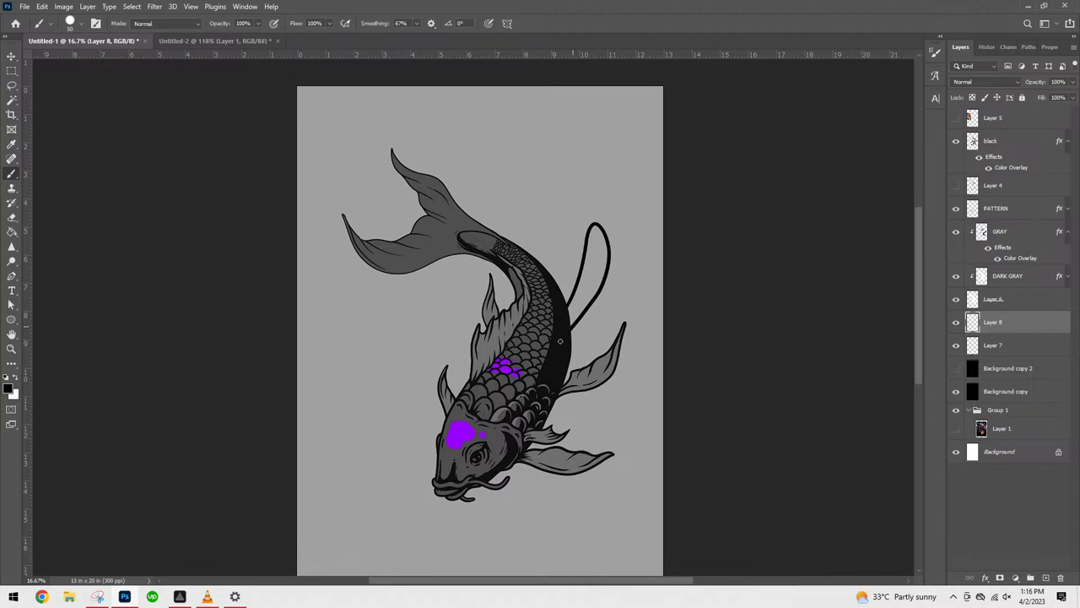
{"action": "key", "text": "ctrl+z"}
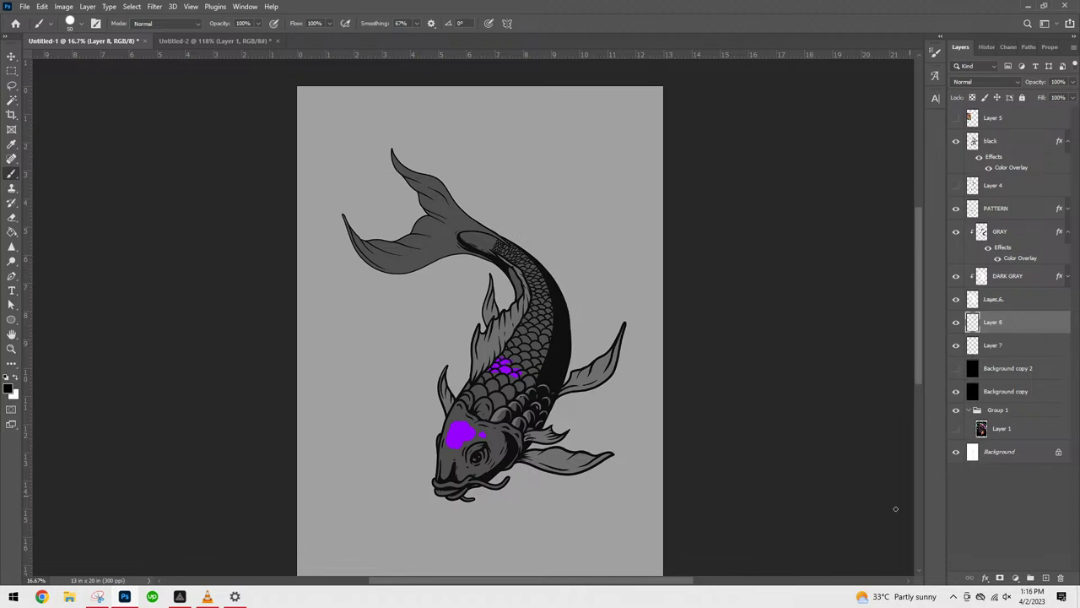
- Paint broad black splash shapes on Layer 8 around the koi's head, below it and behind the side fins, with brush size 800
{"action": "key", "text": "ctrl+minus"}
{"action": "key", "text": "bracketright"}
{"action": "key", "text": "bracketright"}
{"action": "key", "text": "bracketright"}
{"action": "key", "text": "bracketright"}
{"action": "key", "text": "bracketright"}
{"action": "key", "text": "bracketright"}
{"action": "left_click_drag", "start_coordinate": [393, 328], "coordinate": [430, 376]}
{"action": "key", "text": "ctrl+z"}
{"action": "left_click_drag", "start_coordinate": [398, 330], "coordinate": [403, 348]}
{"action": "left_click_drag", "start_coordinate": [439, 392], "coordinate": [440, 411]}
{"action": "left_click_drag", "start_coordinate": [443, 291], "coordinate": [446, 342]}
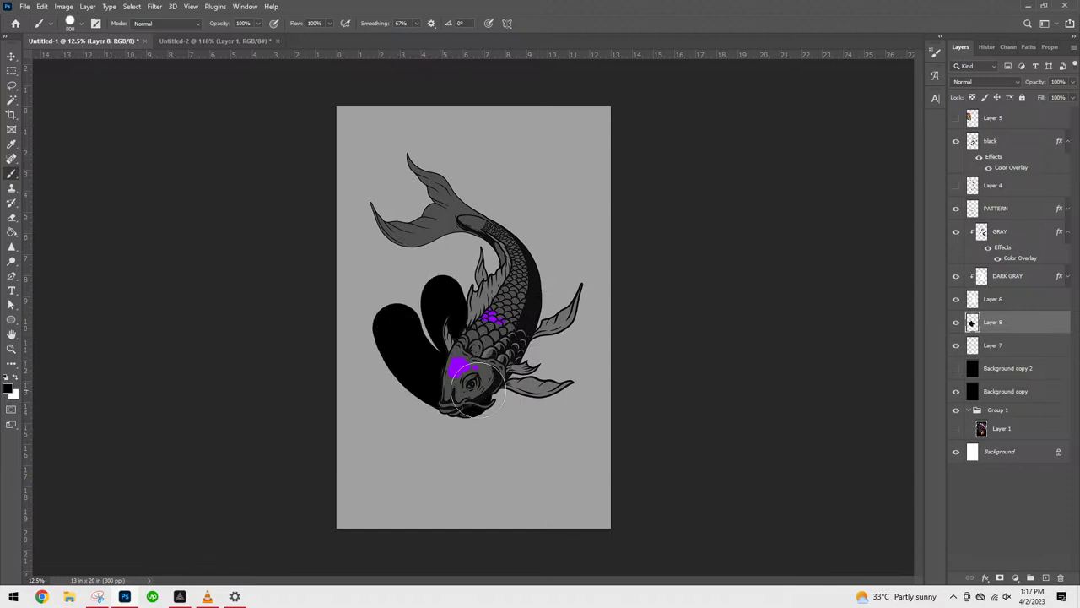
{"action": "mouse_move", "coordinate": [400, 407]}
{"action": "left_mouse_down"}
{"action": "mouse_move", "coordinate": [445, 442]}
{"action": "mouse_move", "coordinate": [558, 418]}
{"action": "mouse_move", "coordinate": [558, 389]}
{"action": "left_mouse_up"}
{"action": "mouse_move", "coordinate": [452, 389]}
{"action": "left_mouse_down"}
{"action": "mouse_move", "coordinate": [464, 410]}
{"action": "mouse_move", "coordinate": [511, 393]}
{"action": "mouse_move", "coordinate": [615, 315]}
{"action": "left_mouse_up"}
- Cut curved, tapering gaps into the two black splash shapes left of the koi's head with brush size 100
{"action": "key", "text": "ctrl+plus"}
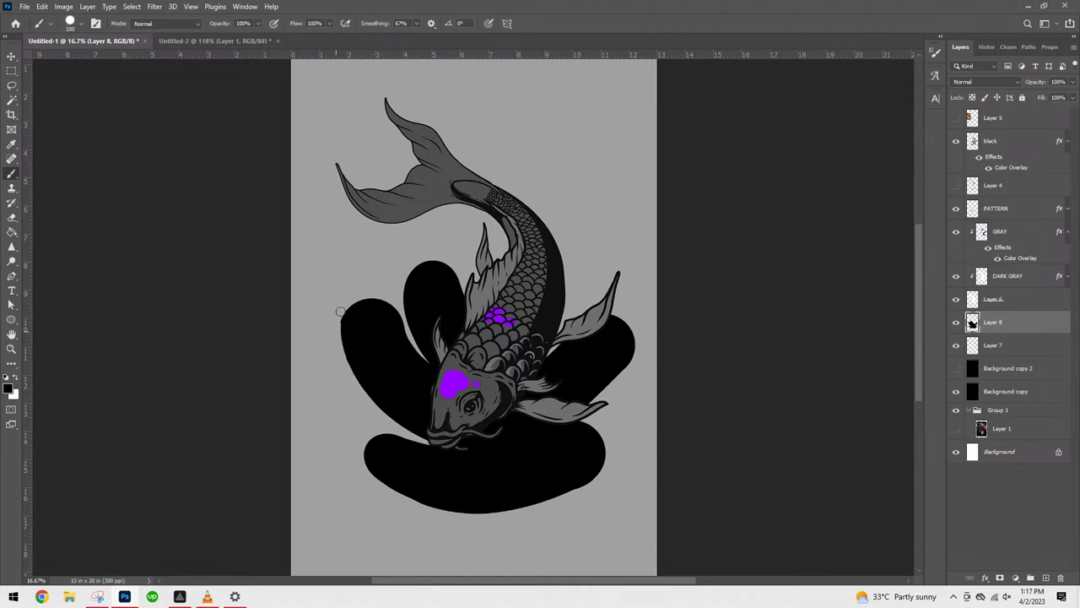
{"action": "mouse_move", "coordinate": [405, 341]}
{"action": "left_mouse_down"}
{"action": "mouse_move", "coordinate": [401, 392]}
{"action": "mouse_move", "coordinate": [426, 440]}
{"action": "left_mouse_up"}
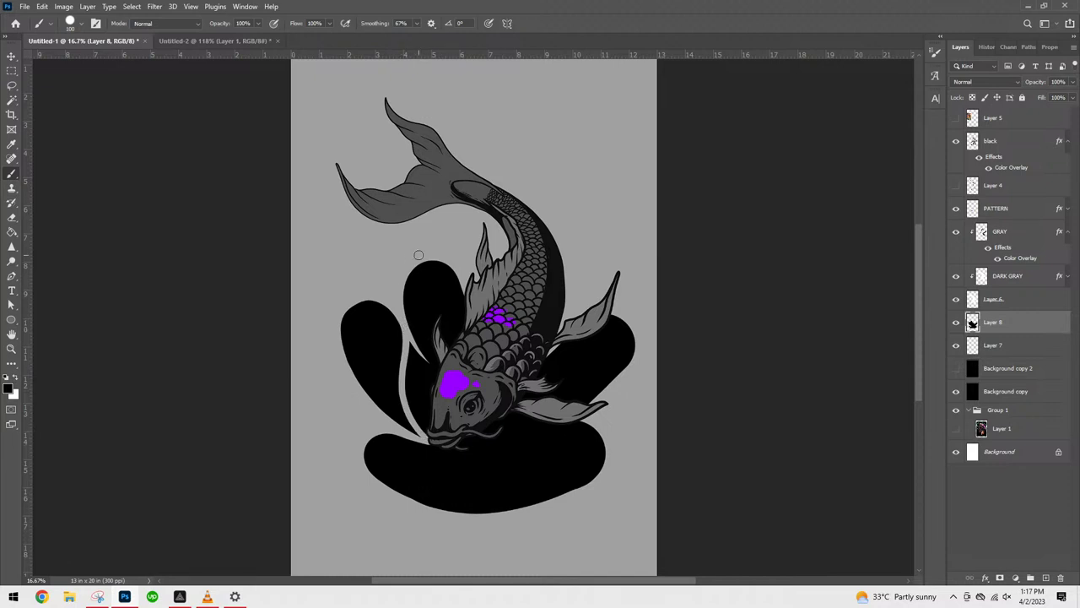
{"action": "mouse_move", "coordinate": [408, 342]}
{"action": "left_mouse_down"}
{"action": "mouse_move", "coordinate": [454, 388]}
{"action": "mouse_move", "coordinate": [439, 345]}
{"action": "mouse_move", "coordinate": [449, 385]}
{"action": "mouse_move", "coordinate": [403, 310]}
{"action": "mouse_move", "coordinate": [409, 274]}
{"action": "mouse_move", "coordinate": [444, 255]}
{"action": "mouse_move", "coordinate": [457, 283]}
{"action": "mouse_move", "coordinate": [434, 338]}
{"action": "left_mouse_up"}
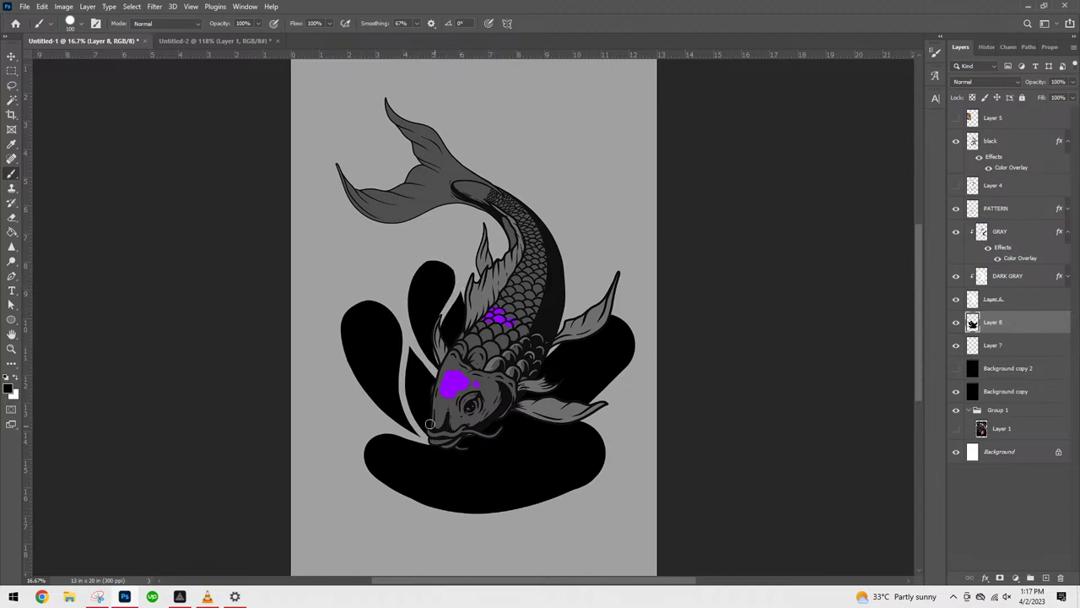
- Try adding small black droplets beside the lower splash and cutting a curved gap through that splash
{"action": "left_click_drag", "start_coordinate": [359, 437], "coordinate": [375, 422]}
{"action": "left_click", "coordinate": [359, 418]}
{"action": "mouse_move", "coordinate": [364, 478]}
{"action": "left_mouse_down"}
{"action": "mouse_move", "coordinate": [399, 503]}
{"action": "mouse_move", "coordinate": [463, 504]}
{"action": "mouse_move", "coordinate": [508, 480]}
{"action": "mouse_move", "coordinate": [561, 417]}
{"action": "left_mouse_up"}
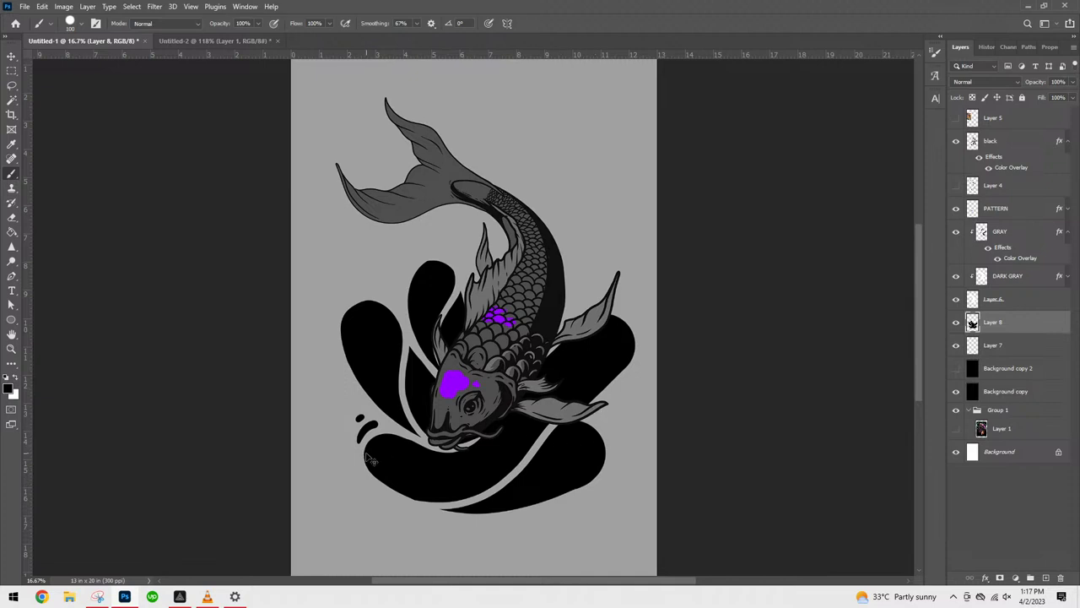
{"action": "key", "text": "ctrl+z"}
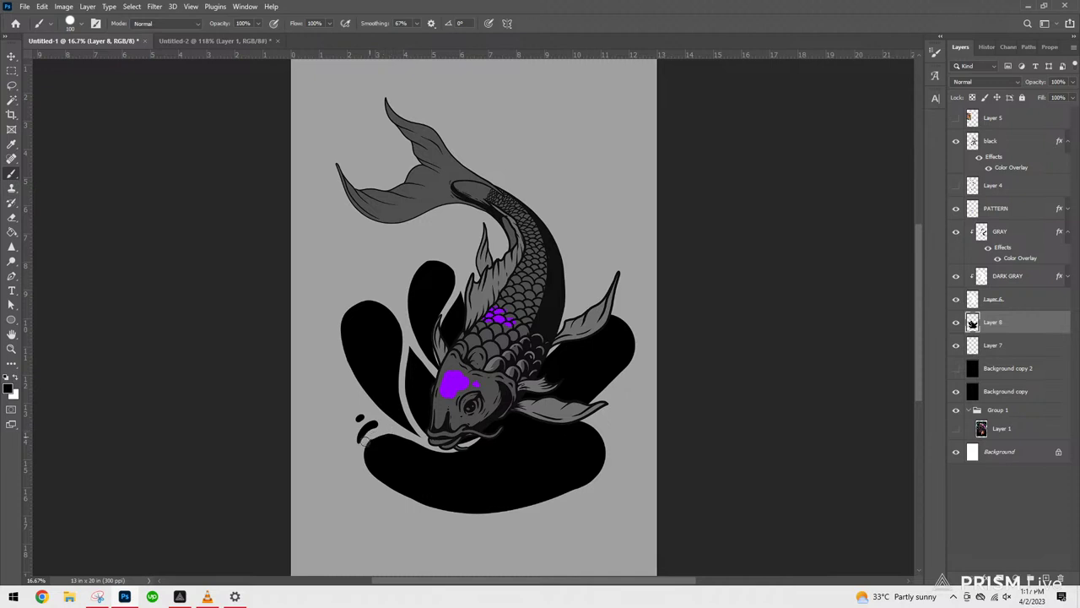
- Split the lower black splash into two tapered lobes with a curved gap and erase the small droplets beside it
{"action": "mouse_move", "coordinate": [432, 504]}
{"action": "left_mouse_down"}
{"action": "mouse_move", "coordinate": [492, 487]}
{"action": "mouse_move", "coordinate": [566, 415]}
{"action": "mouse_move", "coordinate": [604, 431]}
{"action": "left_mouse_up"}
{"action": "mouse_move", "coordinate": [421, 508]}
{"action": "left_mouse_down"}
{"action": "mouse_move", "coordinate": [462, 515]}
{"action": "mouse_move", "coordinate": [554, 496]}
{"action": "mouse_move", "coordinate": [591, 469]}
{"action": "mouse_move", "coordinate": [598, 445]}
{"action": "mouse_move", "coordinate": [592, 428]}
{"action": "mouse_move", "coordinate": [568, 420]}
{"action": "mouse_move", "coordinate": [537, 442]}
{"action": "mouse_move", "coordinate": [598, 449]}
{"action": "mouse_move", "coordinate": [599, 432]}
{"action": "mouse_move", "coordinate": [579, 488]}
{"action": "left_mouse_up"}
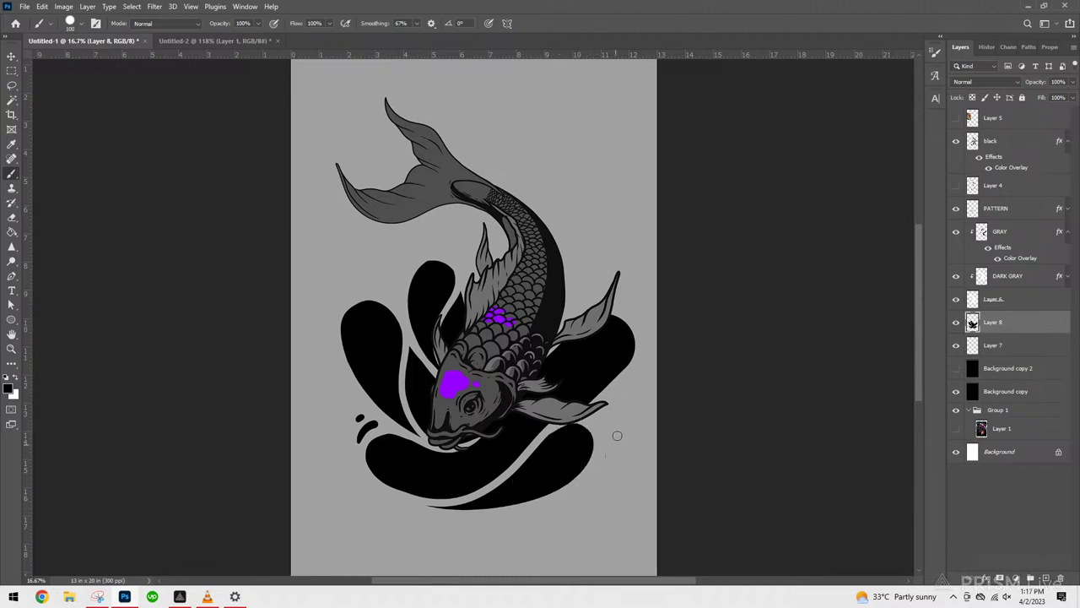
{"action": "mouse_move", "coordinate": [377, 424]}
{"action": "left_mouse_down"}
{"action": "mouse_move", "coordinate": [349, 444]}
{"action": "mouse_move", "coordinate": [379, 418]}
{"action": "mouse_move", "coordinate": [352, 474]}
{"action": "mouse_move", "coordinate": [351, 428]}
{"action": "left_mouse_up"}
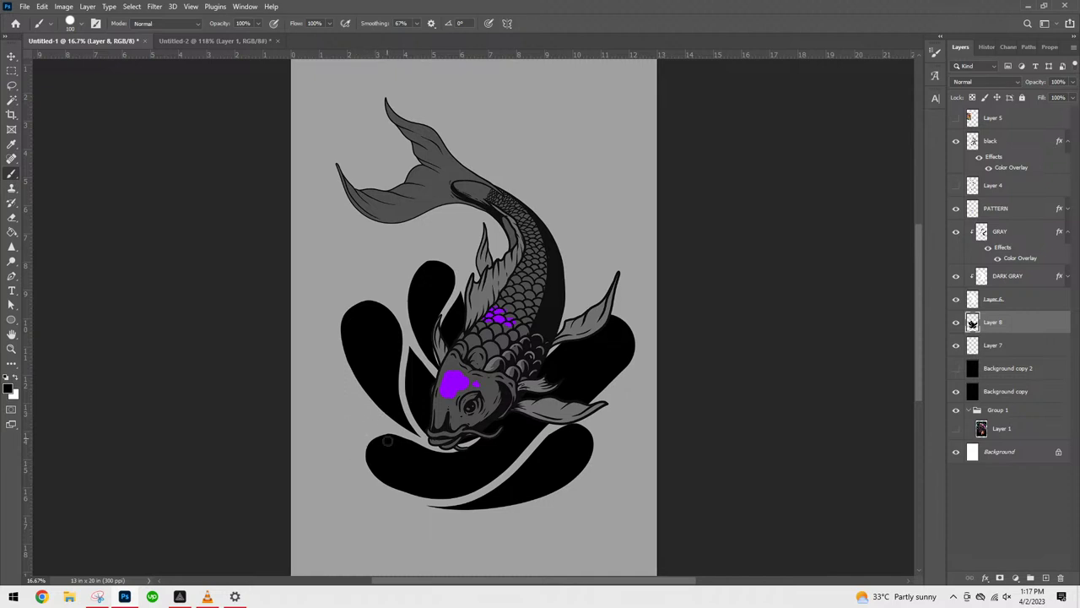
- Set the brush smoothing to 89% and reshape the rounded left end of the lower black splash
{"action": "left_click_drag", "start_coordinate": [439, 498], "coordinate": [368, 470]}
{"action": "left_click_drag", "start_coordinate": [417, 30], "coordinate": [429, 33]}
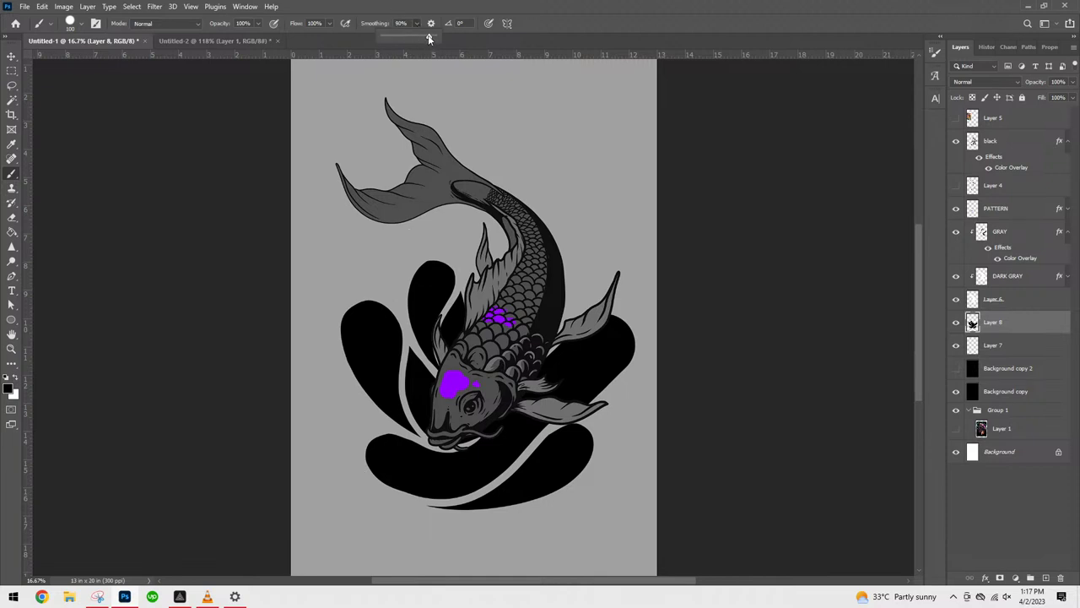
{"action": "left_click", "coordinate": [471, 486]}
{"action": "mouse_move", "coordinate": [471, 486]}
{"action": "left_mouse_down"}
{"action": "mouse_move", "coordinate": [401, 494]}
{"action": "mouse_move", "coordinate": [368, 470]}
{"action": "mouse_move", "coordinate": [366, 452]}
{"action": "mouse_move", "coordinate": [383, 434]}
{"action": "mouse_move", "coordinate": [492, 464]}
{"action": "left_mouse_up"}
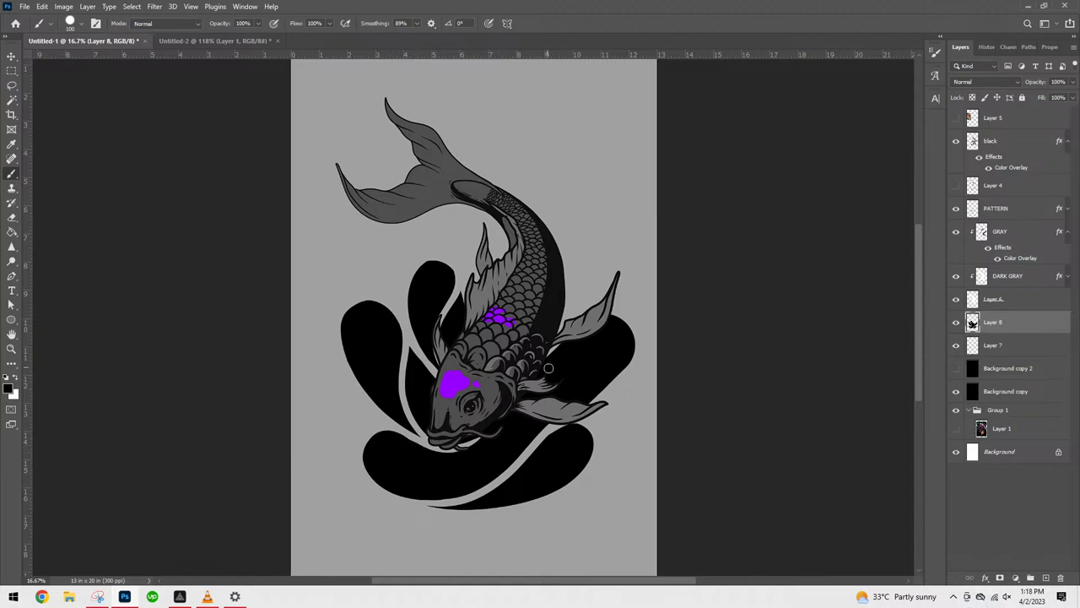
- Cut a second curved gap through the lower splash and another across the splash behind the koi's right-hand fins
{"action": "mouse_move", "coordinate": [479, 432]}
{"action": "left_mouse_down"}
{"action": "mouse_move", "coordinate": [450, 491]}
{"action": "mouse_move", "coordinate": [426, 501]}
{"action": "left_mouse_up"}
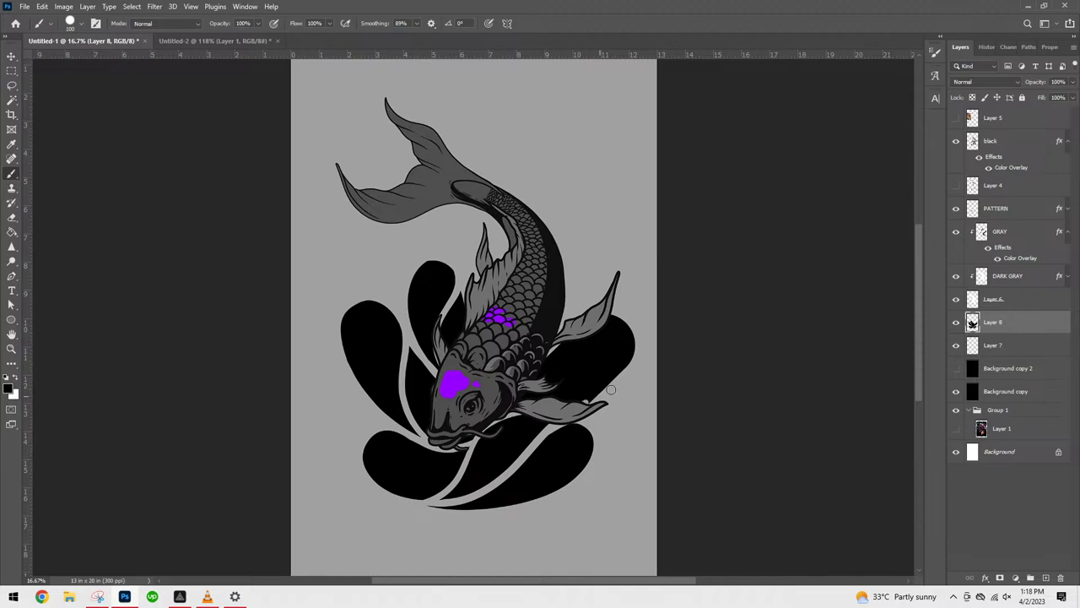
{"action": "left_click_drag", "start_coordinate": [539, 371], "coordinate": [636, 346]}
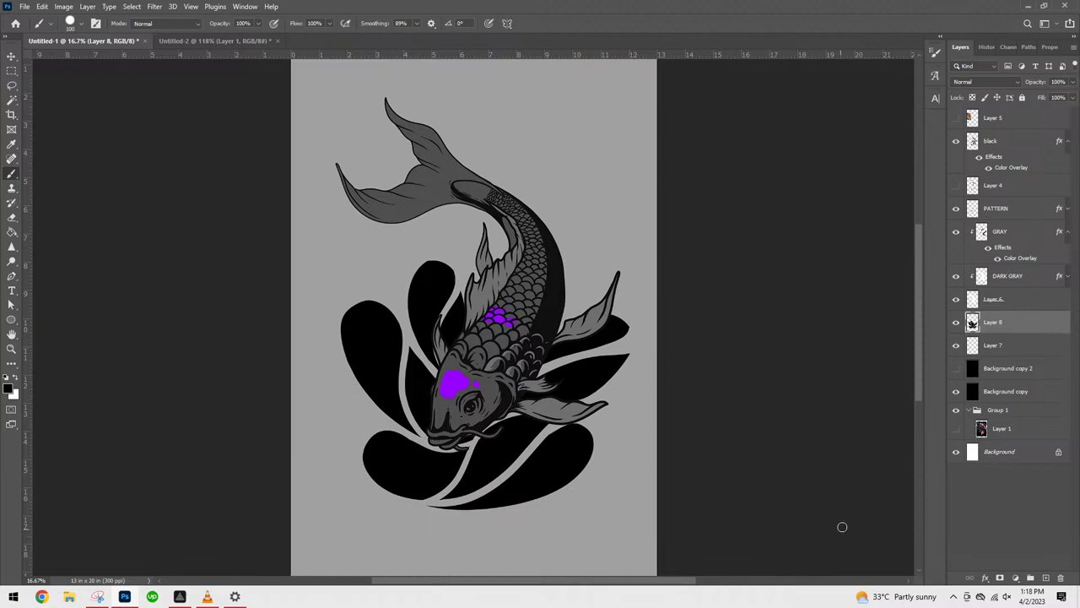
- Give the black splash layer a Color Overlay in dark grey sampled from the koi, and rasterize its layer style
{"action": "right_click", "coordinate": [1002, 329]}
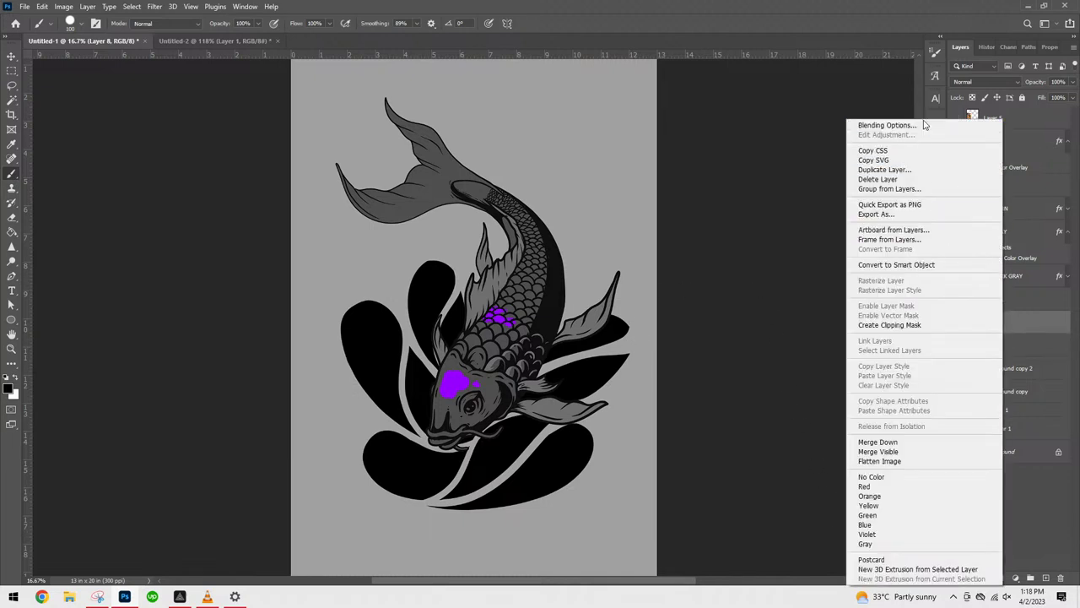
{"action": "left_click", "coordinate": [924, 127]}
{"action": "left_click", "coordinate": [689, 348]}
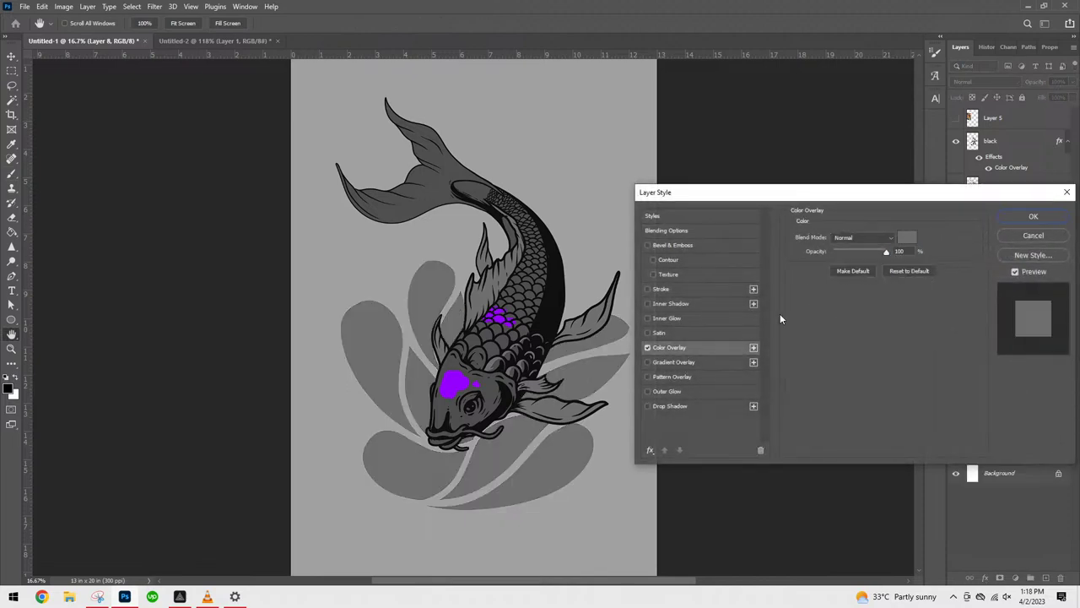
{"action": "left_click", "coordinate": [906, 238]}
{"action": "left_click", "coordinate": [478, 355]}
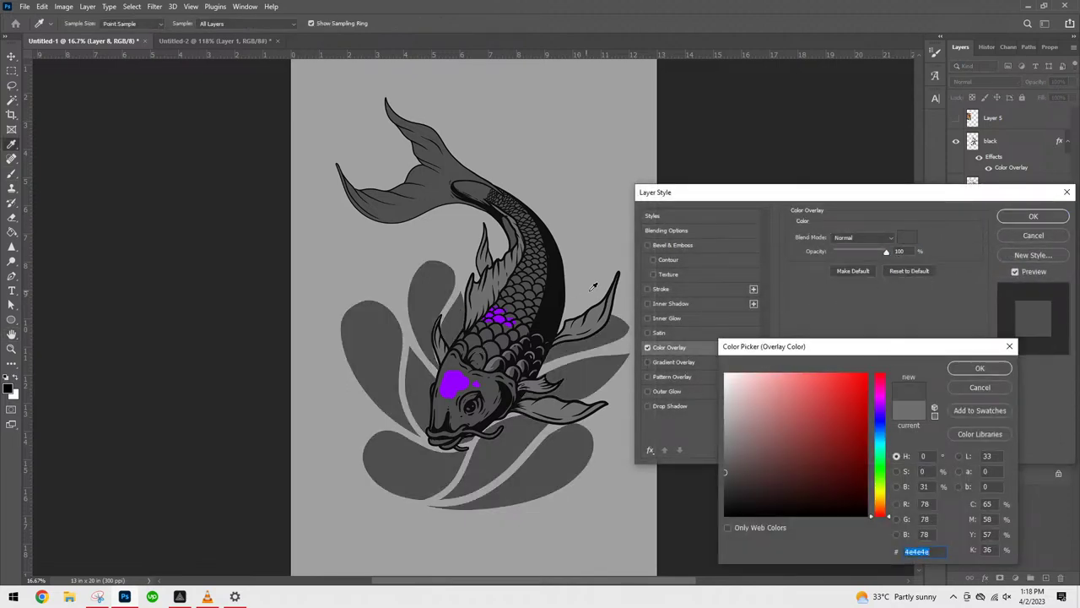
{"action": "left_click", "coordinate": [457, 379]}
{"action": "left_click", "coordinate": [555, 352]}
{"action": "left_click", "coordinate": [980, 368]}
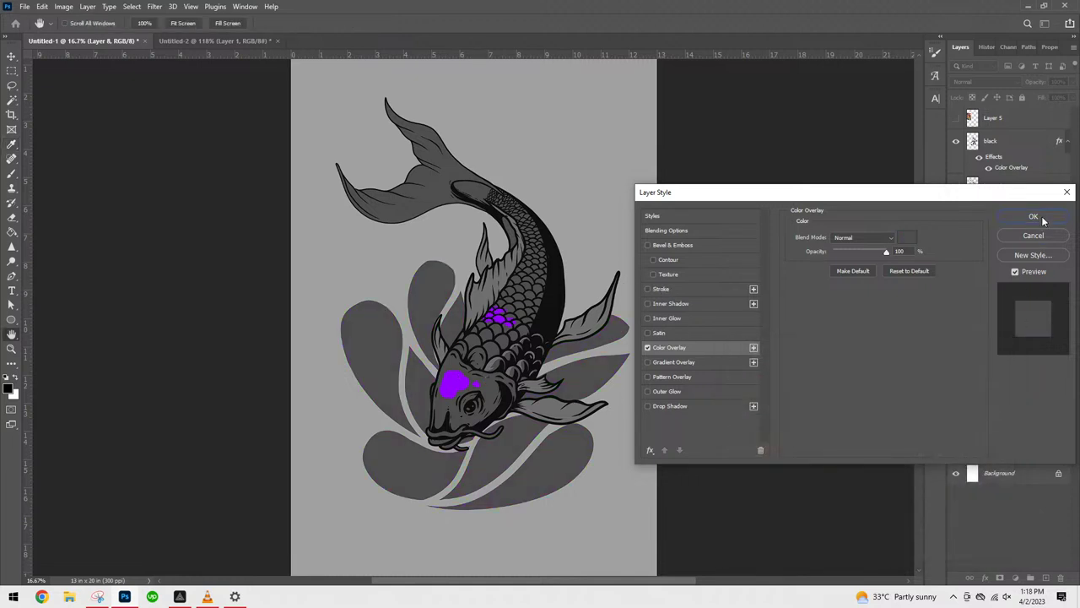
{"action": "left_click", "coordinate": [1033, 216]}
{"action": "right_click", "coordinate": [1029, 326]}
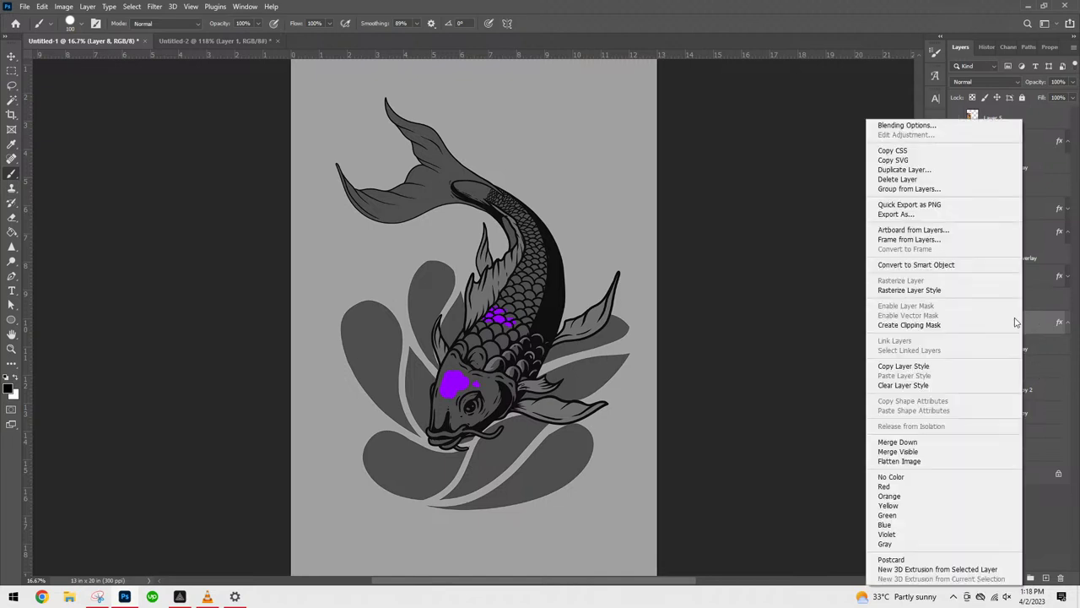
{"action": "left_click", "coordinate": [941, 292]}
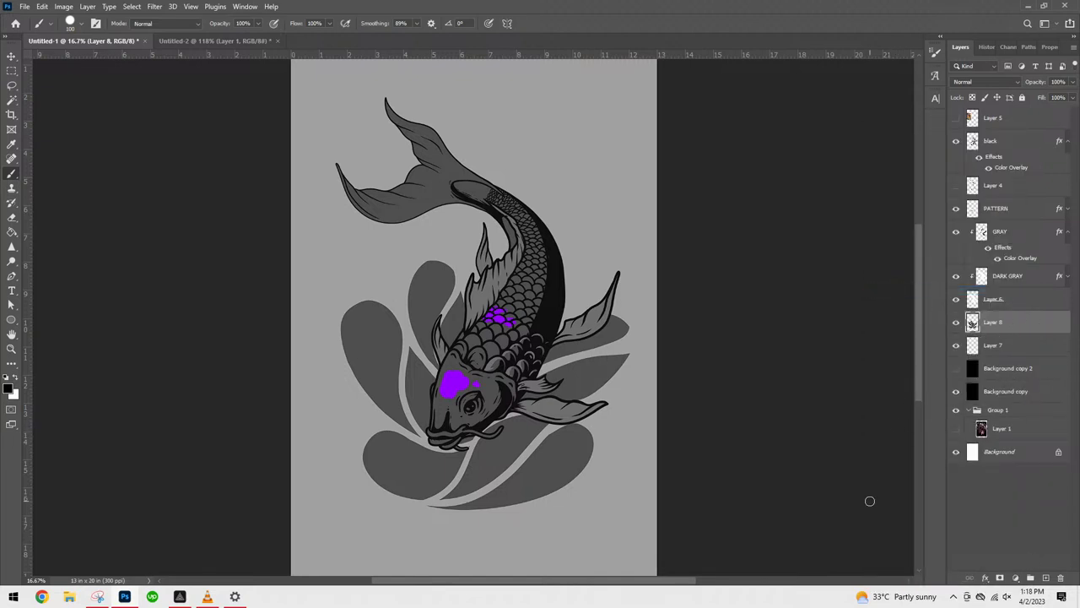
- Add an empty layer clipped to the splash layer, and duplicate the splash layer beneath it
{"action": "left_click", "coordinate": [1045, 578]}
{"action": "key", "text": "ctrl+alt+g"}
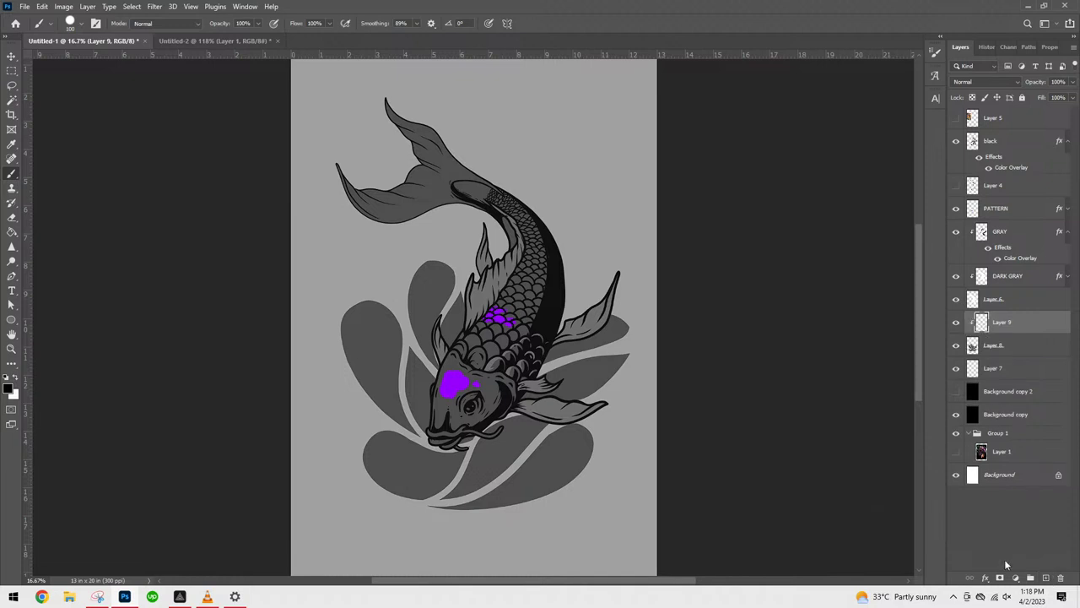
{"action": "left_click", "coordinate": [1004, 346]}
{"action": "key", "text": "ctrl+j"}
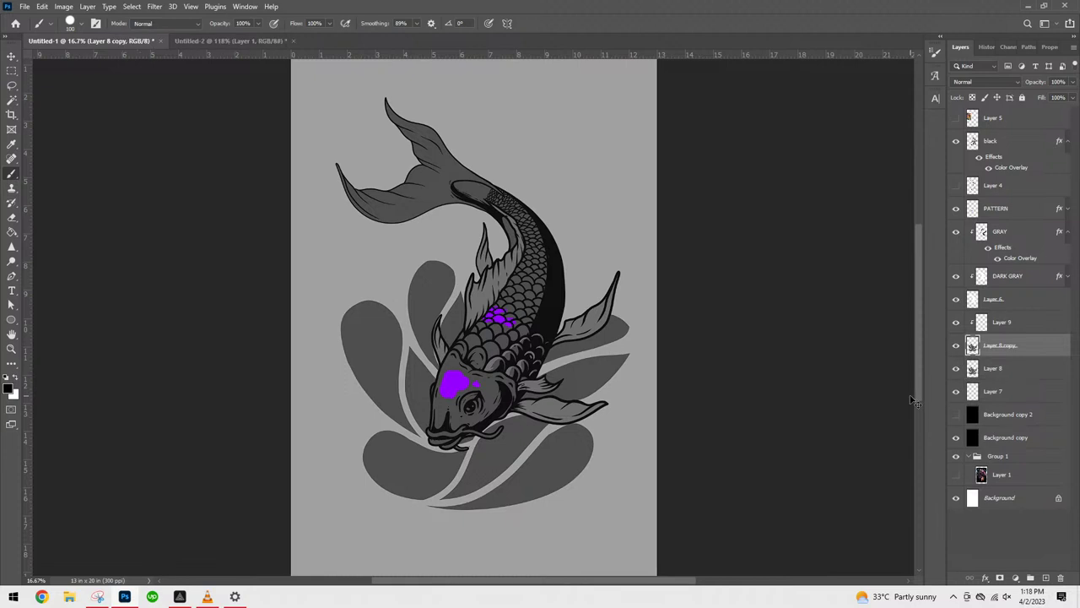
- Clip the duplicated splash layer to the original and give it a lighter grey #6f6f6f Color Overlay
{"action": "right_click", "coordinate": [1001, 349]}
{"action": "left_click", "coordinate": [886, 128]}
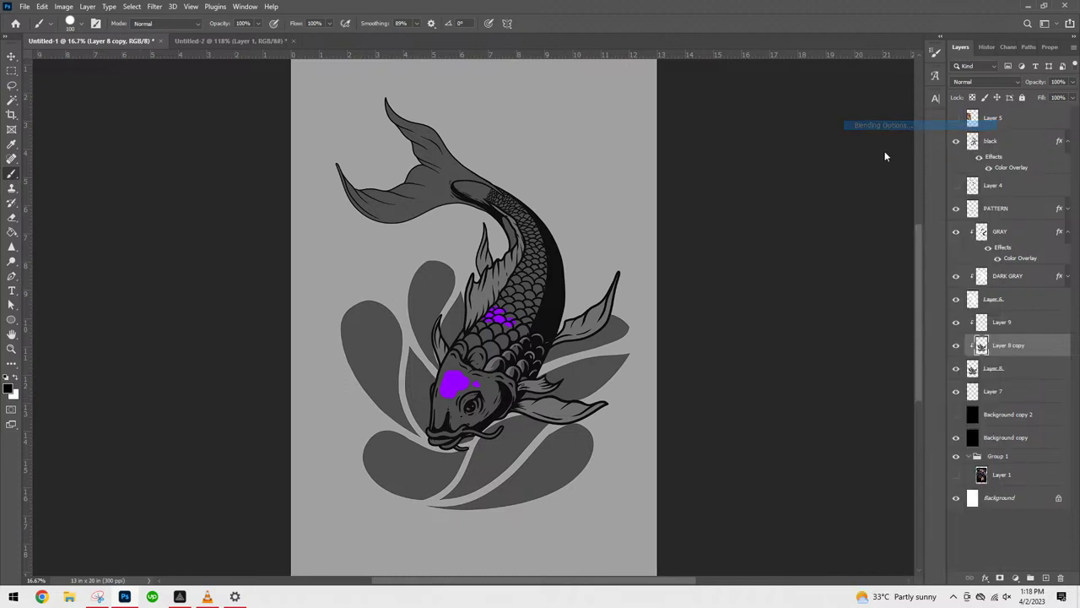
{"action": "left_click", "coordinate": [701, 347]}
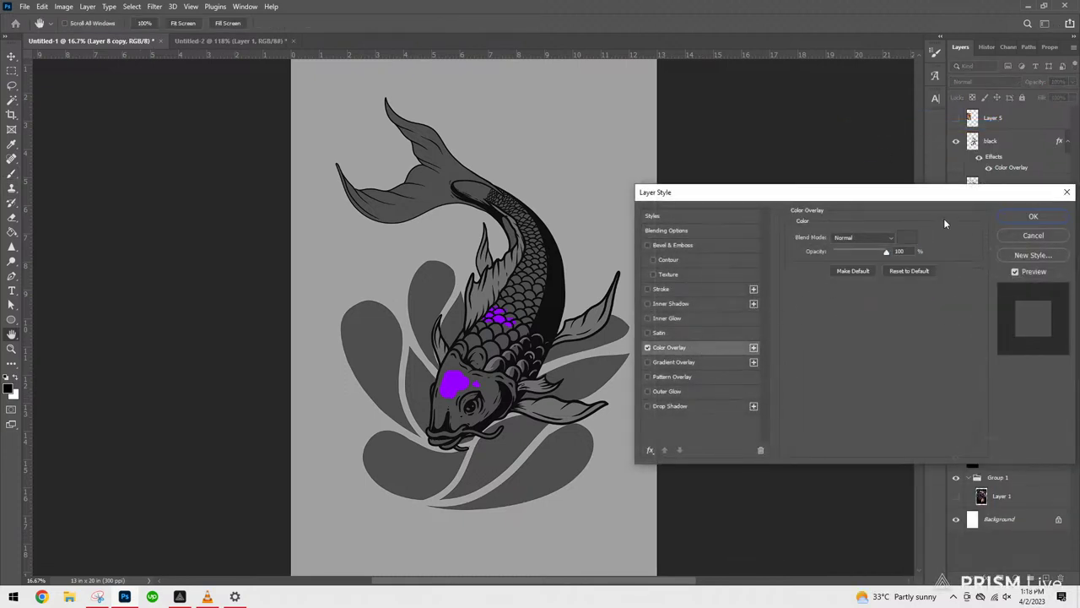
{"action": "left_click", "coordinate": [906, 237]}
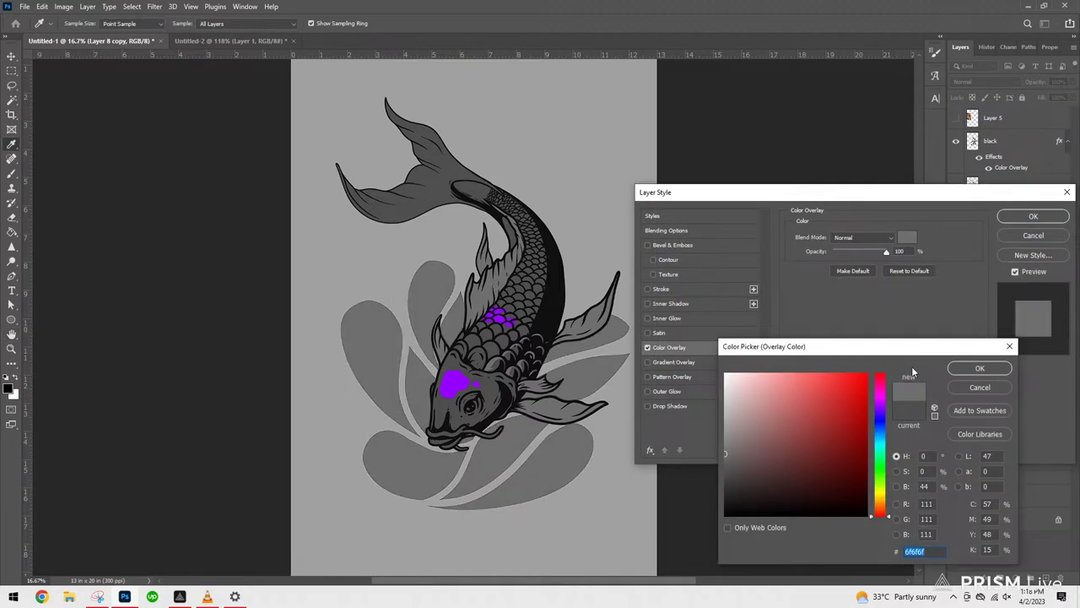
{"action": "left_click", "coordinate": [980, 369]}
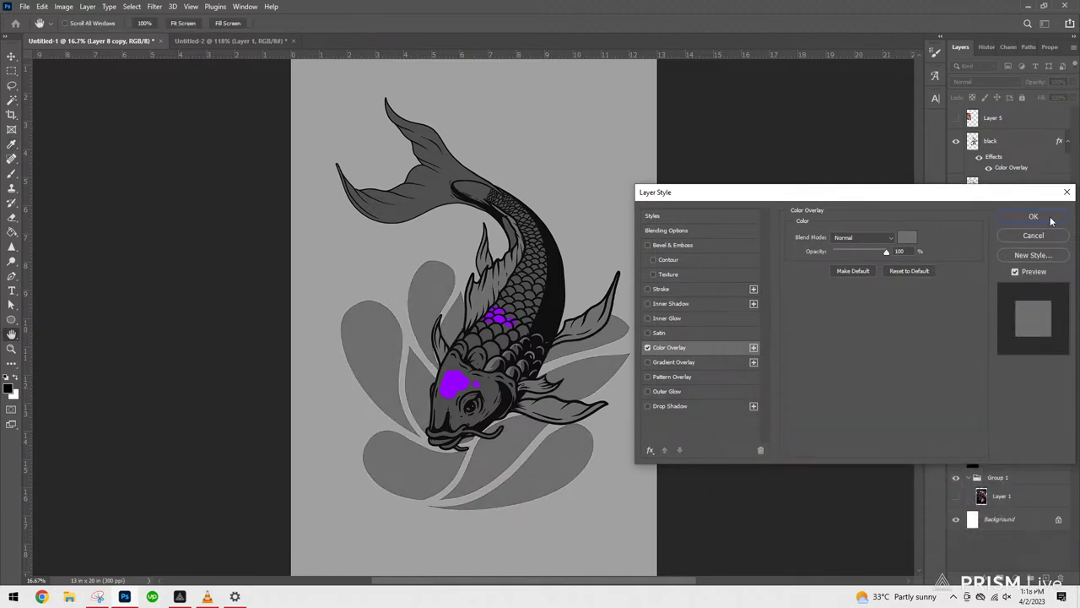
{"action": "left_click", "coordinate": [1043, 217]}
{"action": "left_click", "coordinate": [1068, 346]}
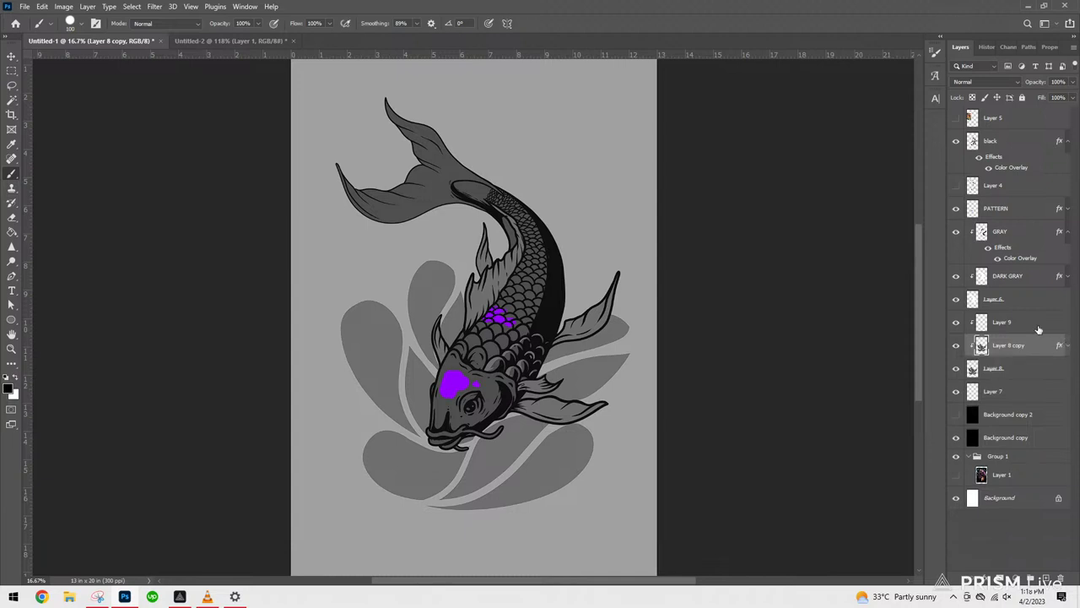
- Apply a dark grey #4e4e4e Color Overlay to the empty clipped layer above the duplicated splash
{"action": "right_click", "coordinate": [1045, 322]}
{"action": "left_click", "coordinate": [932, 126]}
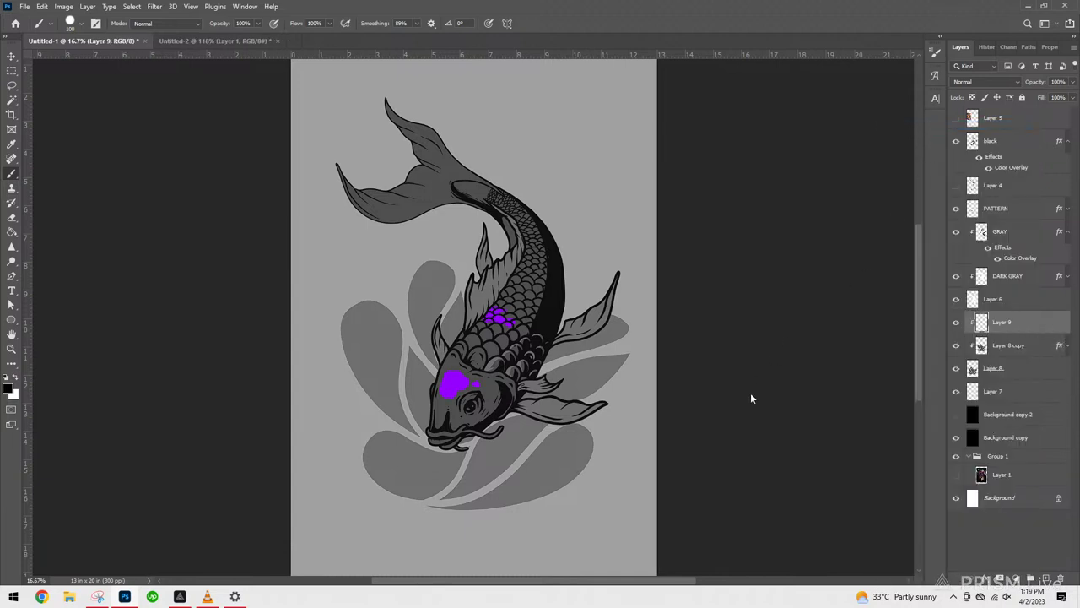
{"action": "left_click", "coordinate": [700, 362]}
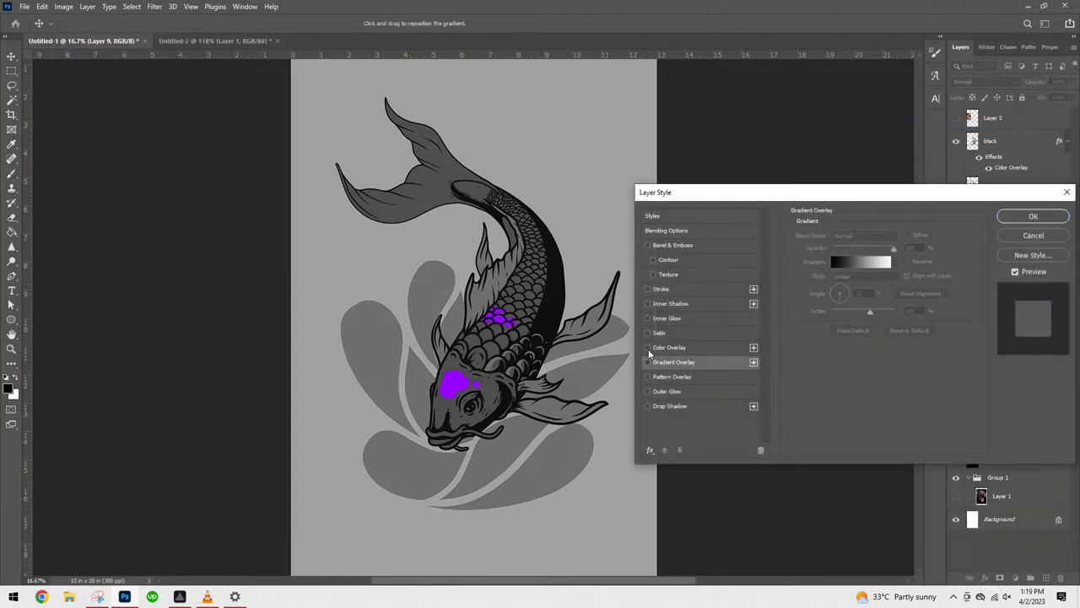
{"action": "left_click", "coordinate": [696, 347]}
{"action": "left_click", "coordinate": [910, 238]}
{"action": "left_click", "coordinate": [564, 351]}
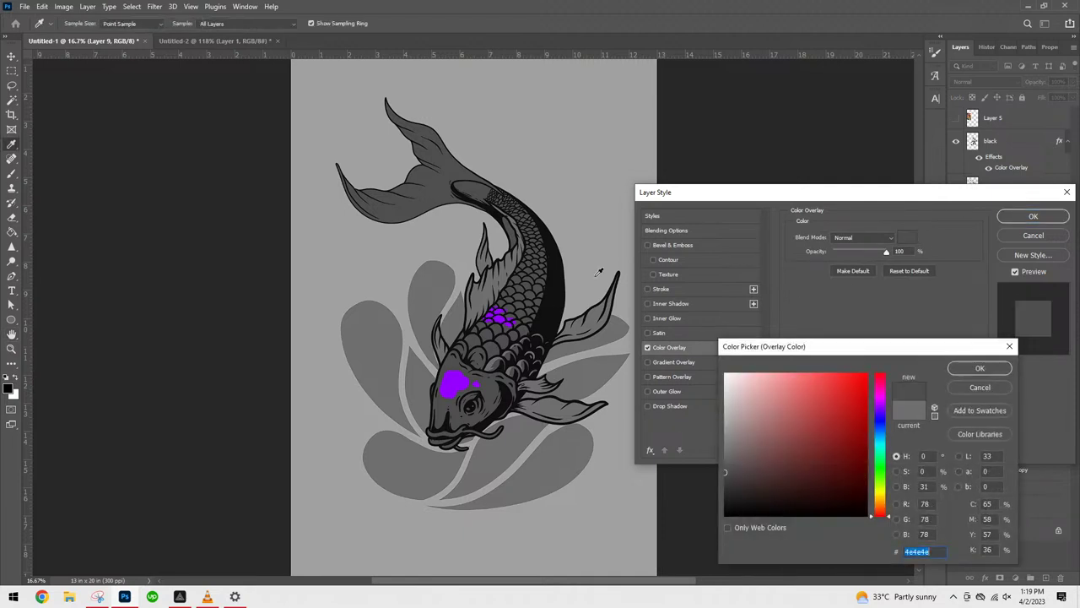
{"action": "left_click", "coordinate": [980, 369]}
{"action": "left_click", "coordinate": [1033, 216]}
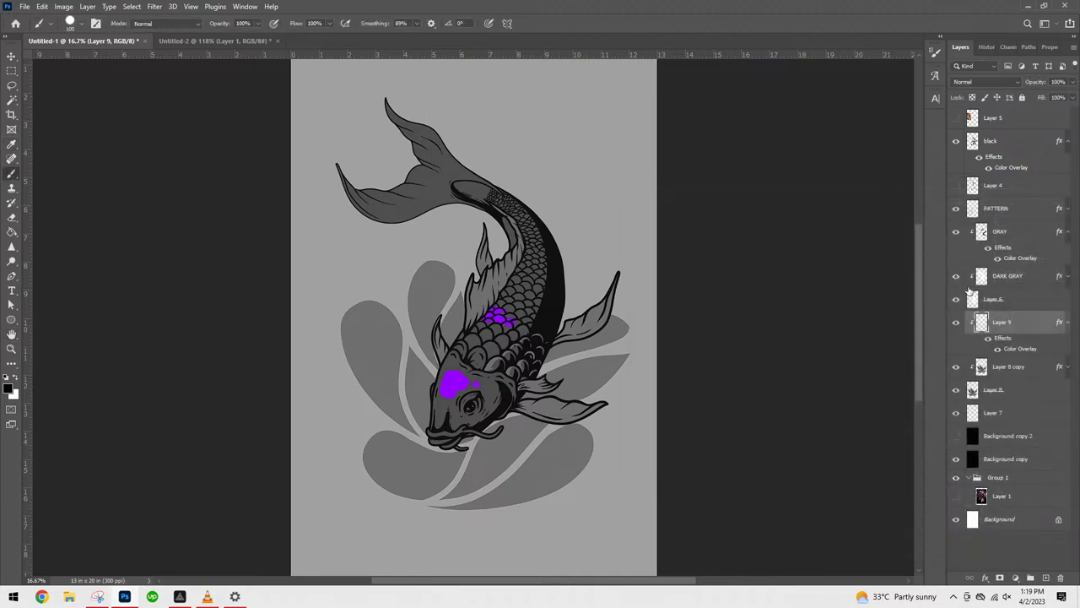
- Paint dark grey shadows on the splash below the koi's upper right fin and beside its left dorsal fin
{"action": "key", "text": "ctrl+plus"}
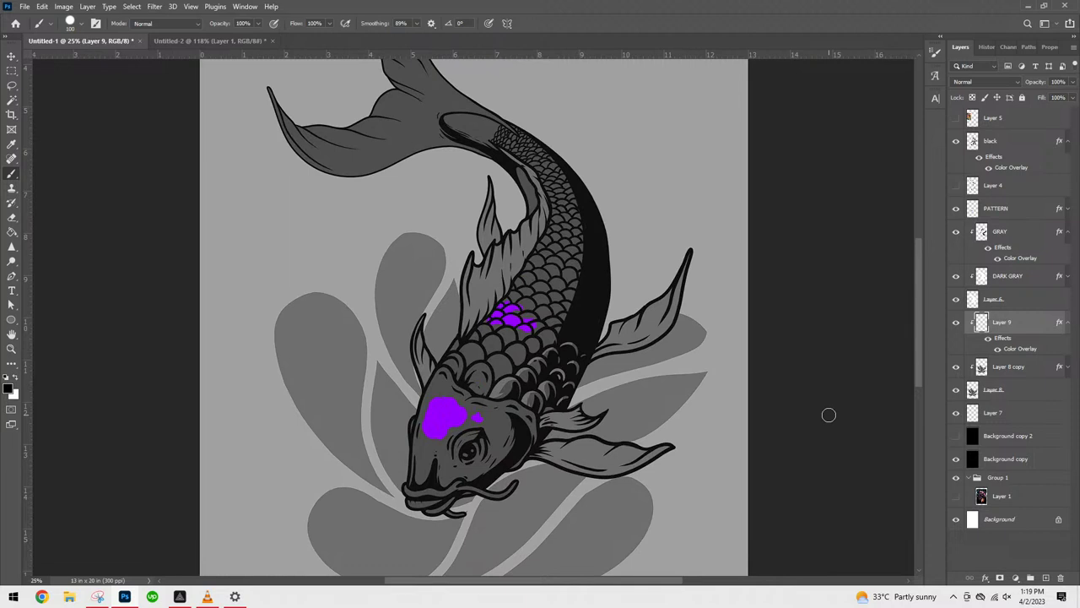
{"action": "mouse_move", "coordinate": [583, 379]}
{"action": "left_mouse_down"}
{"action": "mouse_move", "coordinate": [659, 342]}
{"action": "mouse_move", "coordinate": [684, 309]}
{"action": "left_mouse_up"}
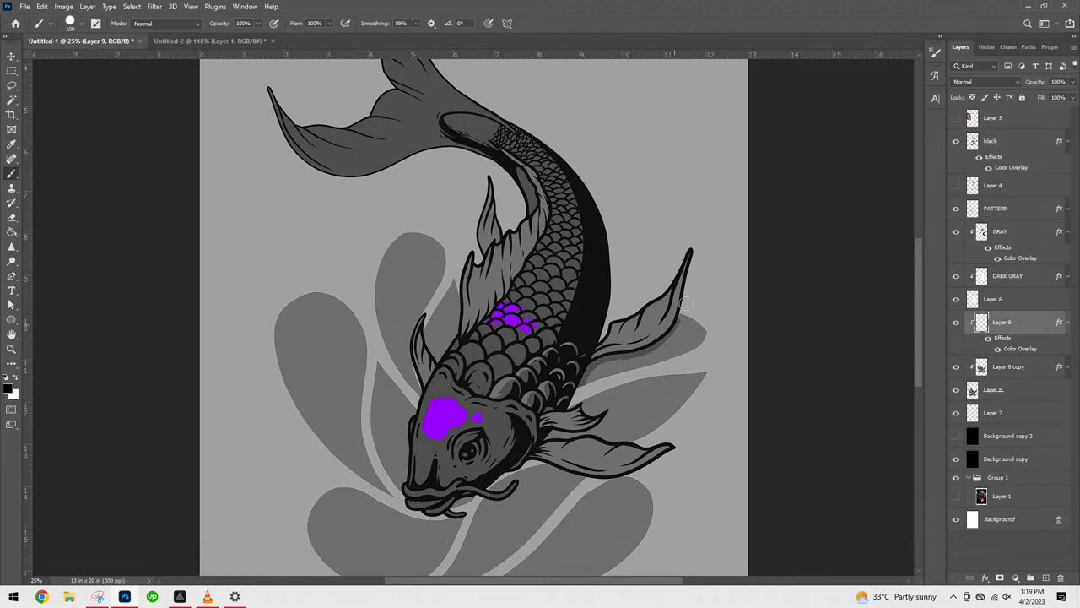
{"action": "mouse_move", "coordinate": [582, 390]}
{"action": "left_mouse_down"}
{"action": "mouse_move", "coordinate": [598, 365]}
{"action": "mouse_move", "coordinate": [689, 317]}
{"action": "left_mouse_up"}
{"action": "mouse_move", "coordinate": [463, 288]}
{"action": "left_mouse_down"}
{"action": "mouse_move", "coordinate": [457, 337]}
{"action": "mouse_move", "coordinate": [465, 271]}
{"action": "mouse_move", "coordinate": [451, 358]}
{"action": "left_mouse_up"}
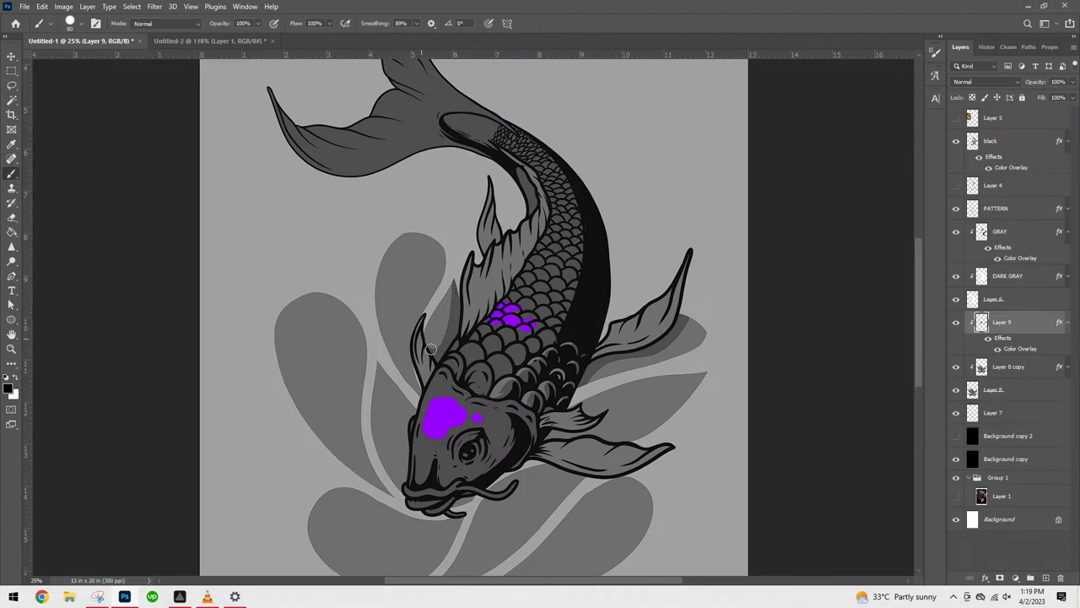
- Paint a dark grey shadow with small curved ripple marks on the lower splash beneath the koi's mouth
{"action": "scroll", "coordinate": [646, 284], "scroll_direction": "down", "scroll_amount": 5}
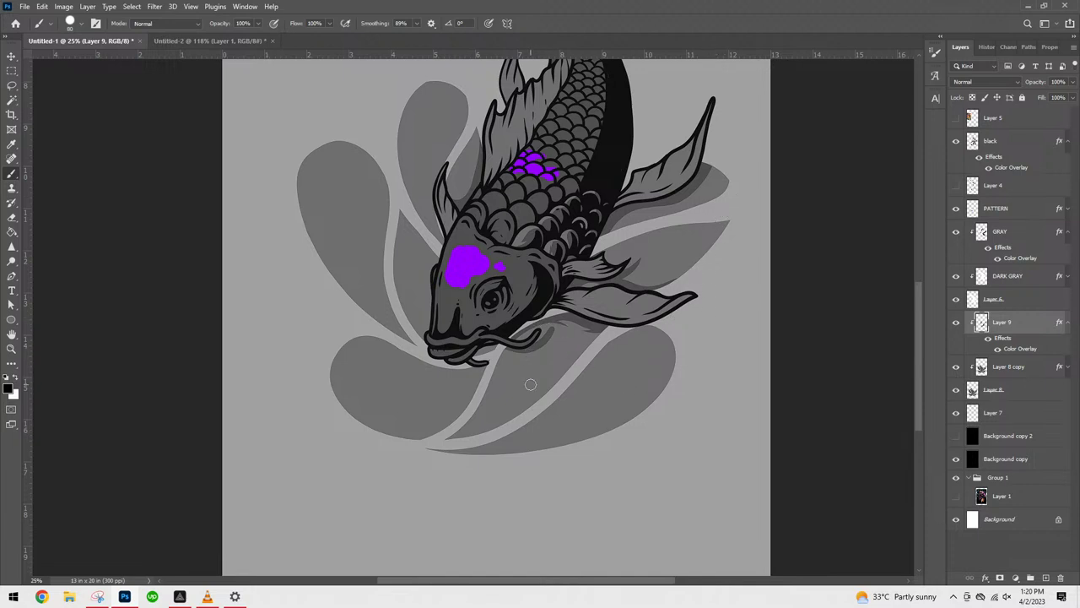
{"action": "mouse_move", "coordinate": [462, 378]}
{"action": "left_mouse_down"}
{"action": "mouse_move", "coordinate": [489, 353]}
{"action": "mouse_move", "coordinate": [464, 368]}
{"action": "left_mouse_up"}
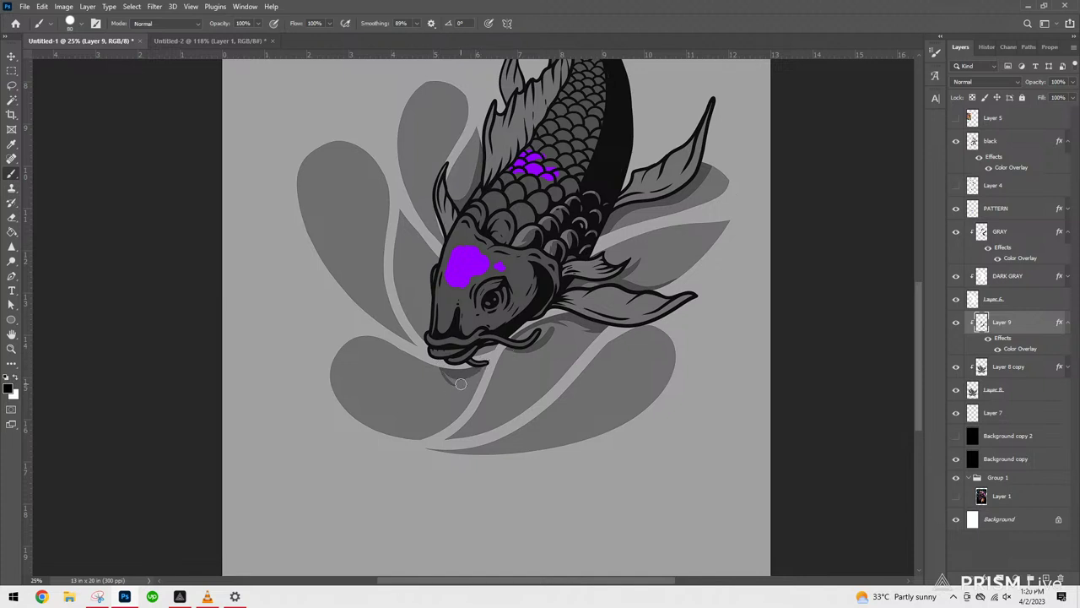
{"action": "left_click_drag", "start_coordinate": [471, 371], "coordinate": [466, 392]}
{"action": "left_click_drag", "start_coordinate": [718, 333], "coordinate": [726, 415]}
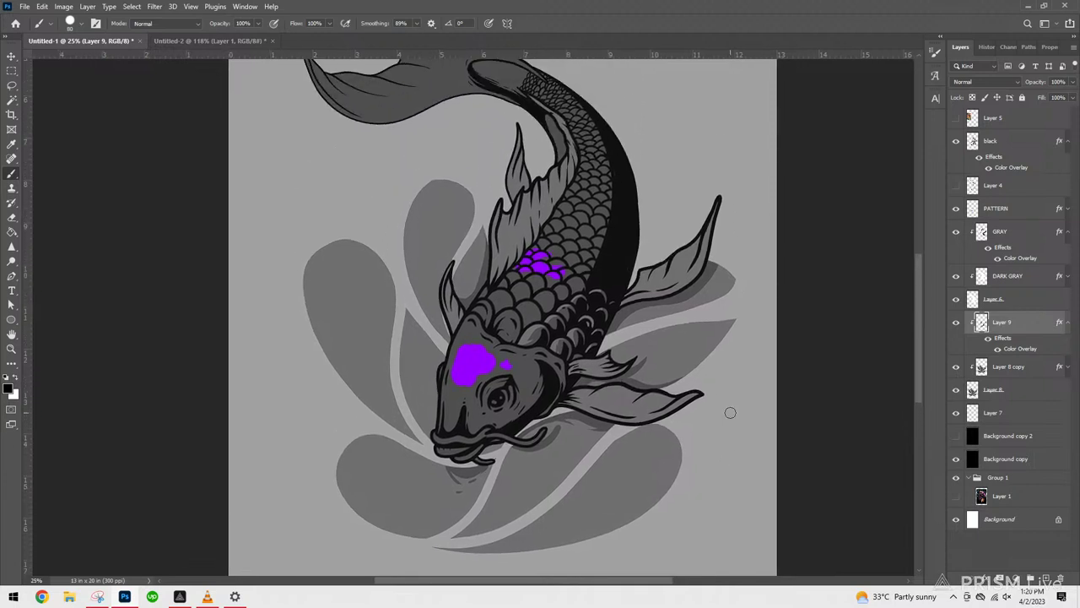
{"action": "key", "text": "ctrl+minus"}
{"action": "key", "text": "ctrl+minus"}
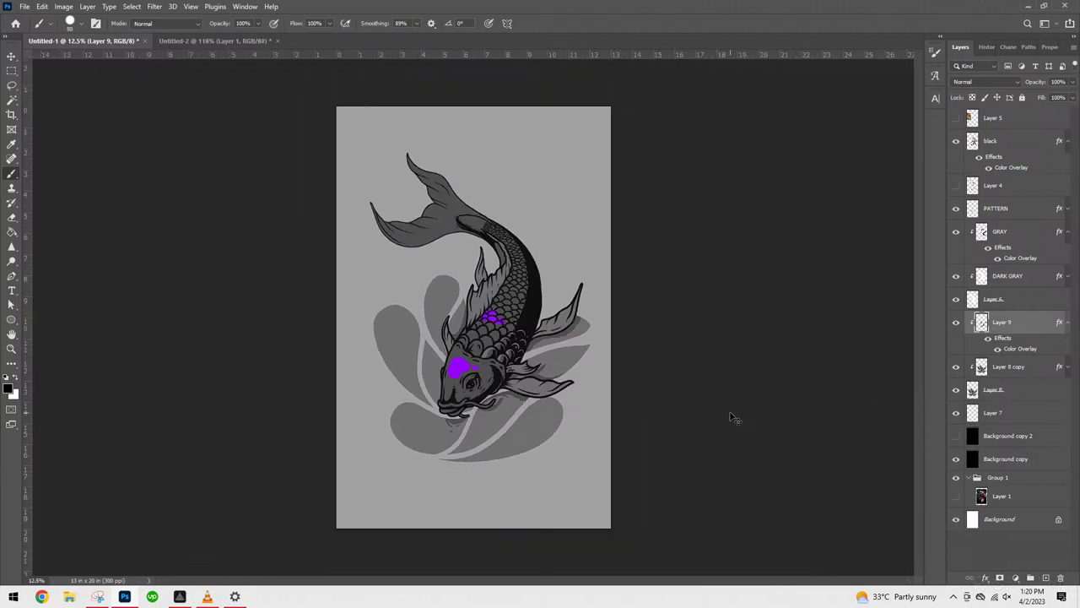
{"action": "key", "text": "ctrl+plus"}
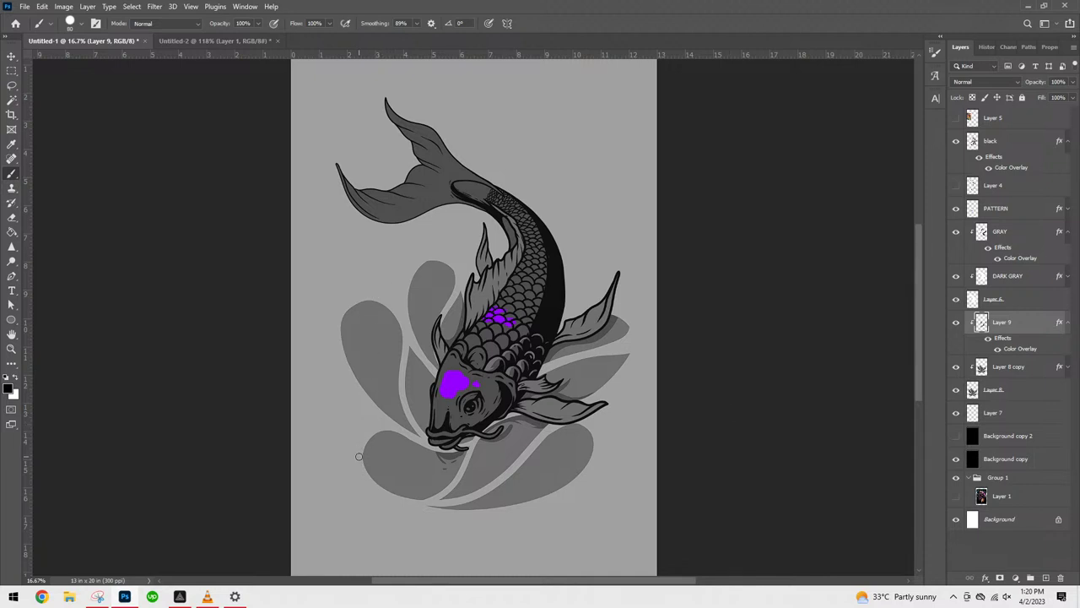
- Cut thin branching, vein-like gaps through the splash lobes around the koi on the base splash layer
{"action": "left_click", "coordinate": [1004, 390]}
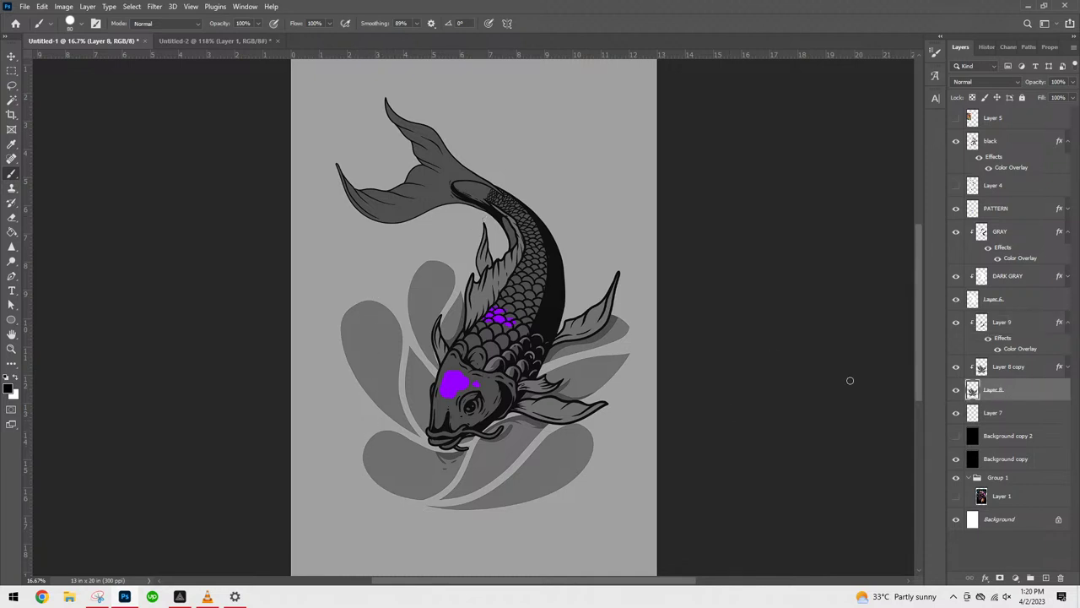
{"action": "left_click", "coordinate": [423, 288], "text": "alt"}
{"action": "left_click_drag", "start_coordinate": [391, 379], "coordinate": [335, 357]}
{"action": "key", "text": "ctrl+z"}
{"action": "left_click_drag", "start_coordinate": [399, 368], "coordinate": [398, 388]}
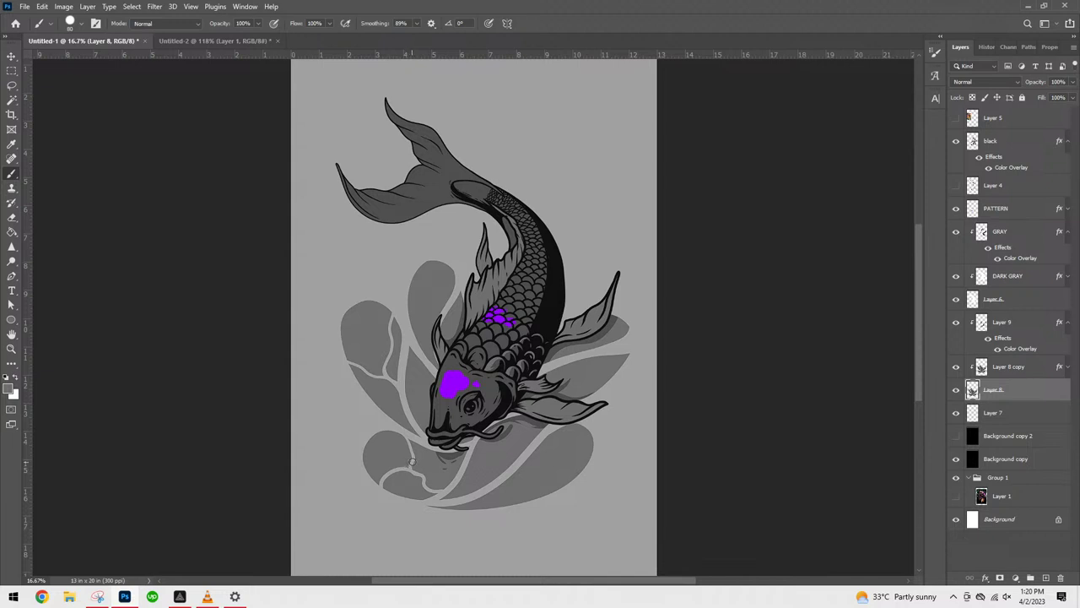
{"action": "left_click_drag", "start_coordinate": [419, 479], "coordinate": [421, 474]}
{"action": "left_click_drag", "start_coordinate": [507, 487], "coordinate": [519, 462]}
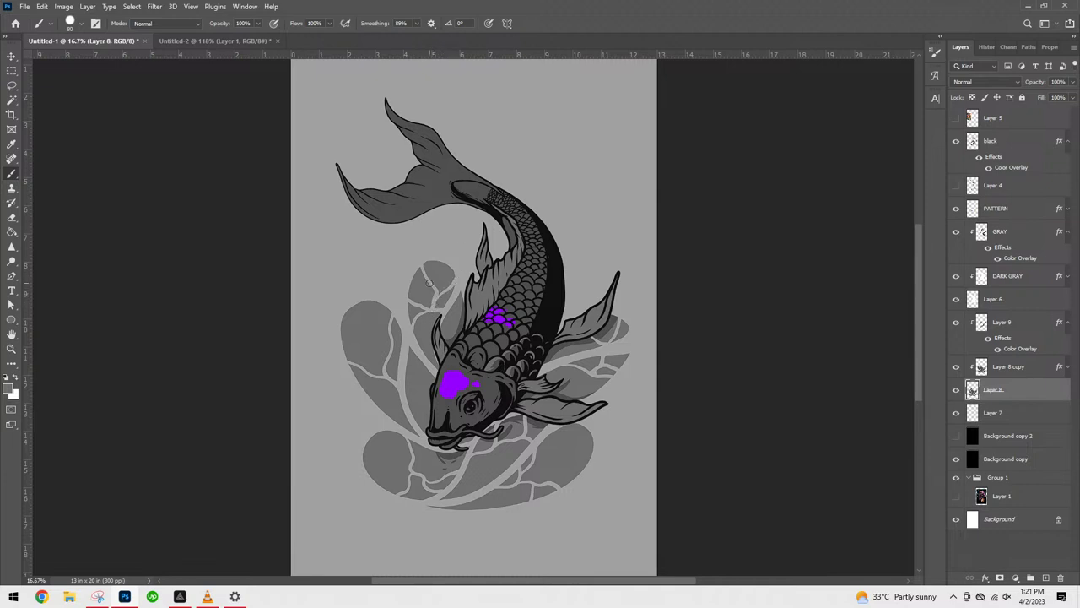
- Add a new empty layer directly beneath the base splash layer
{"action": "key", "text": "ctrl+minus"}
{"action": "key", "text": "ctrl+minus"}
{"action": "key", "text": "ctrl+minus"}
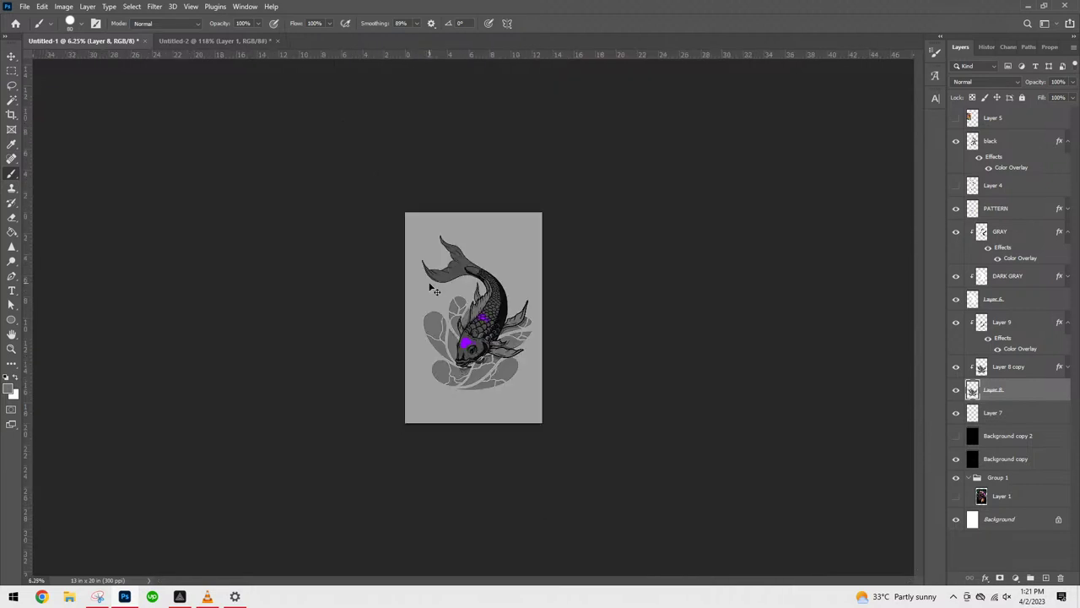
{"action": "key", "text": "ctrl+plus"}
{"action": "key", "text": "ctrl+plus"}
{"action": "key", "text": "ctrl+plus"}
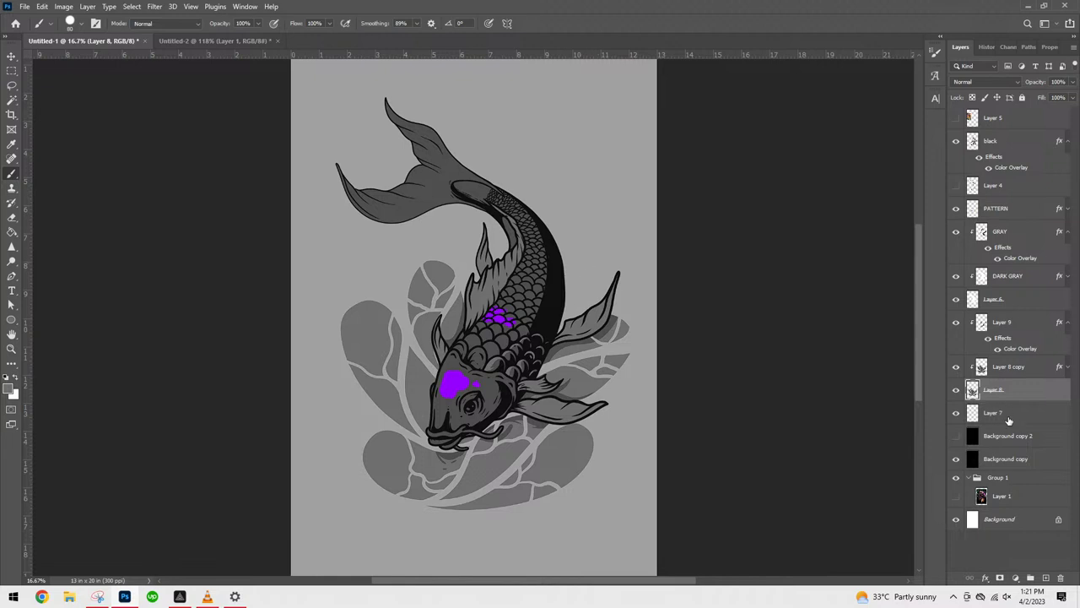
{"action": "left_click", "coordinate": [1046, 578]}
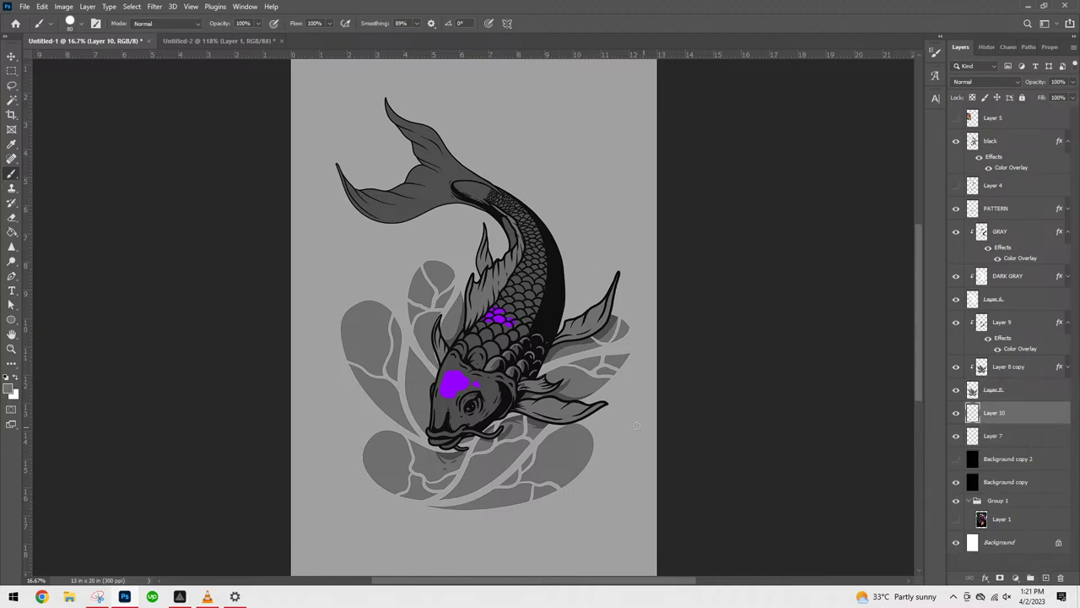
{"action": "key", "text": "super"}
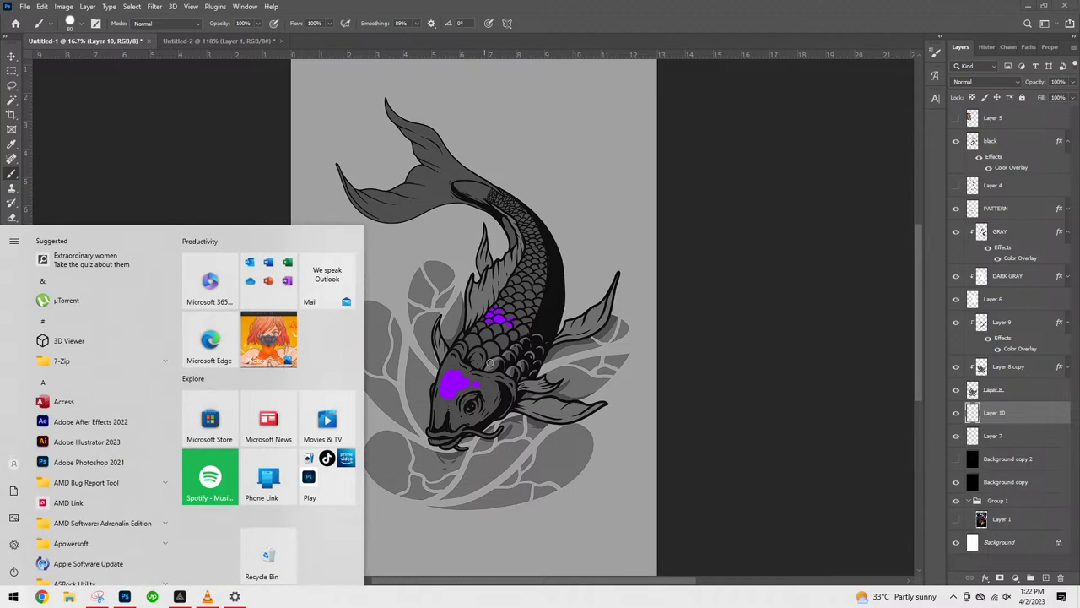
{"action": "key", "text": "super"}
- Try outlining a pointed dark grey tendril with inner detail lines rising from above the koi's upper right fin
{"action": "key", "text": "ctrl+plus"}
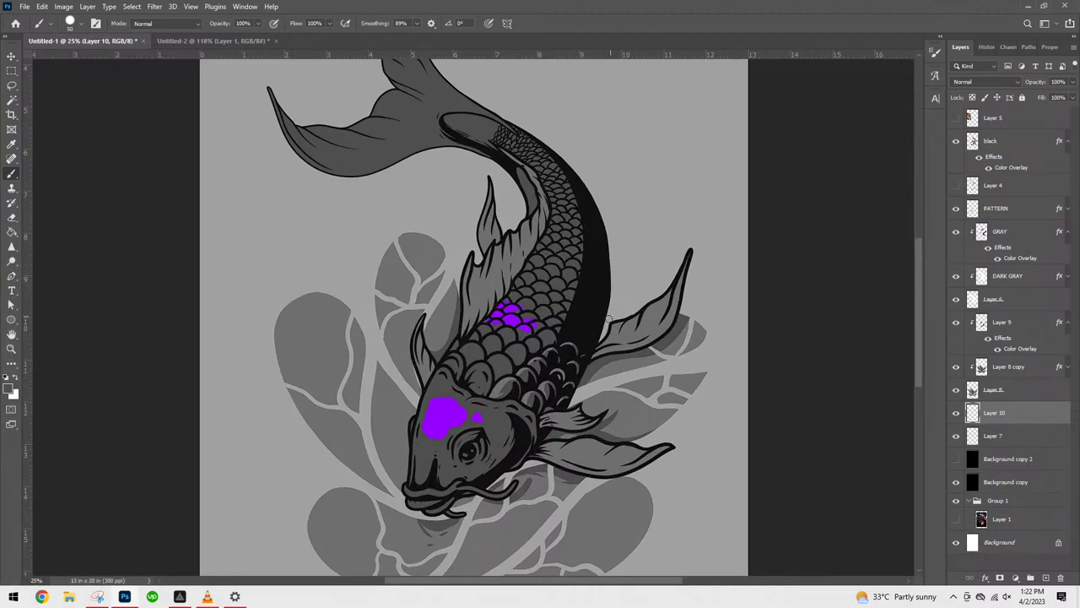
{"action": "mouse_move", "coordinate": [616, 309]}
{"action": "left_mouse_down"}
{"action": "mouse_move", "coordinate": [670, 203]}
{"action": "mouse_move", "coordinate": [652, 185]}
{"action": "mouse_move", "coordinate": [647, 201]}
{"action": "mouse_move", "coordinate": [673, 204]}
{"action": "left_mouse_up"}
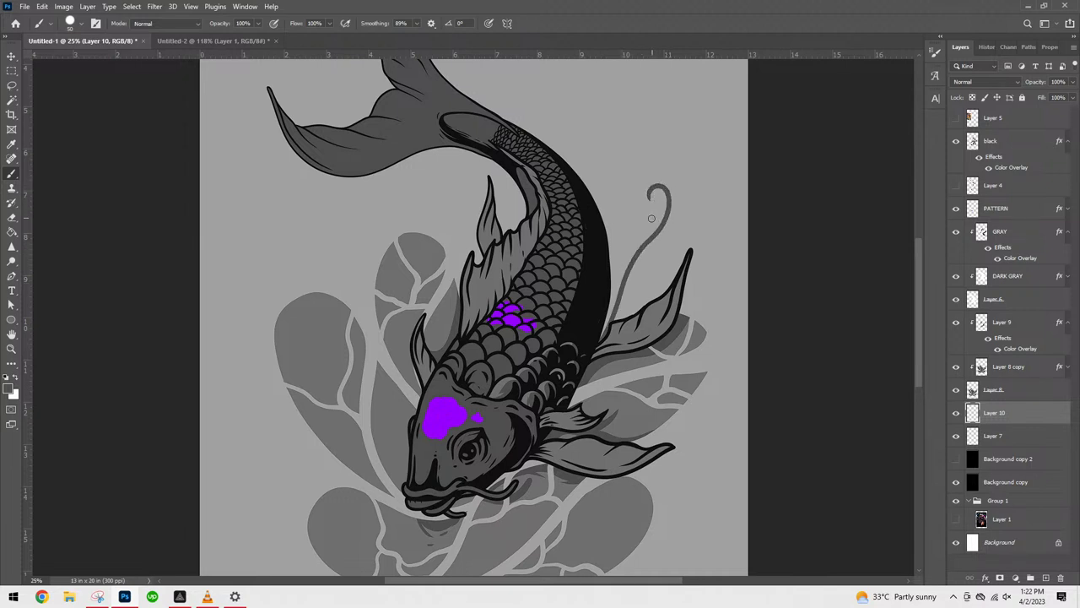
{"action": "key", "text": "ctrl+z"}
{"action": "mouse_move", "coordinate": [604, 323]}
{"action": "left_mouse_down"}
{"action": "mouse_move", "coordinate": [685, 230]}
{"action": "mouse_move", "coordinate": [694, 189]}
{"action": "mouse_move", "coordinate": [676, 137]}
{"action": "left_mouse_up"}
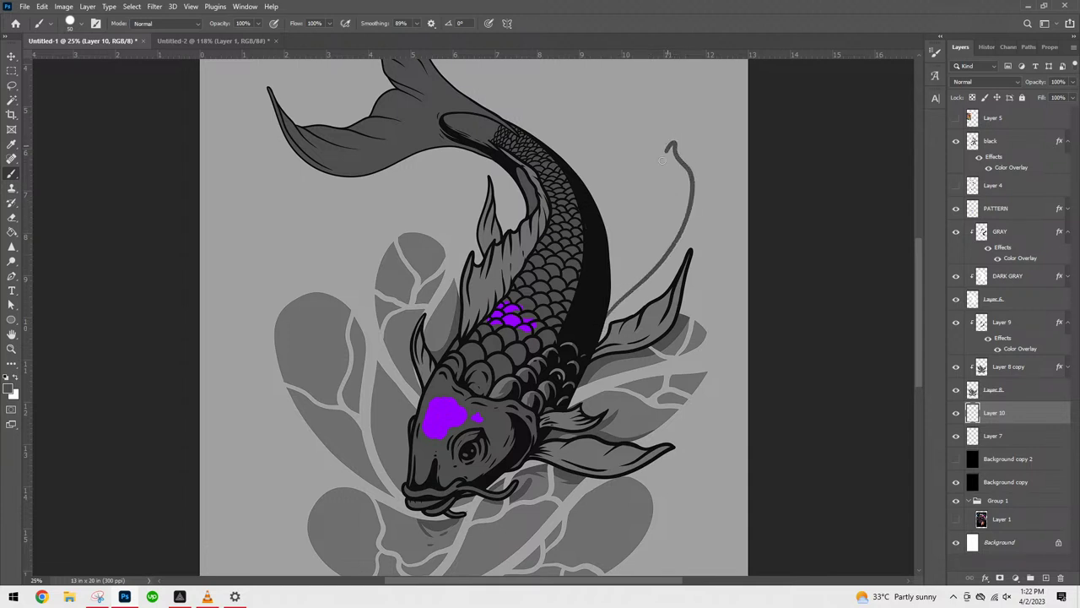
{"action": "left_click_drag", "start_coordinate": [650, 176], "coordinate": [664, 230]}
{"action": "mouse_move", "coordinate": [660, 192]}
{"action": "left_mouse_down"}
{"action": "mouse_move", "coordinate": [597, 325]}
{"action": "mouse_move", "coordinate": [660, 248]}
{"action": "left_mouse_up"}
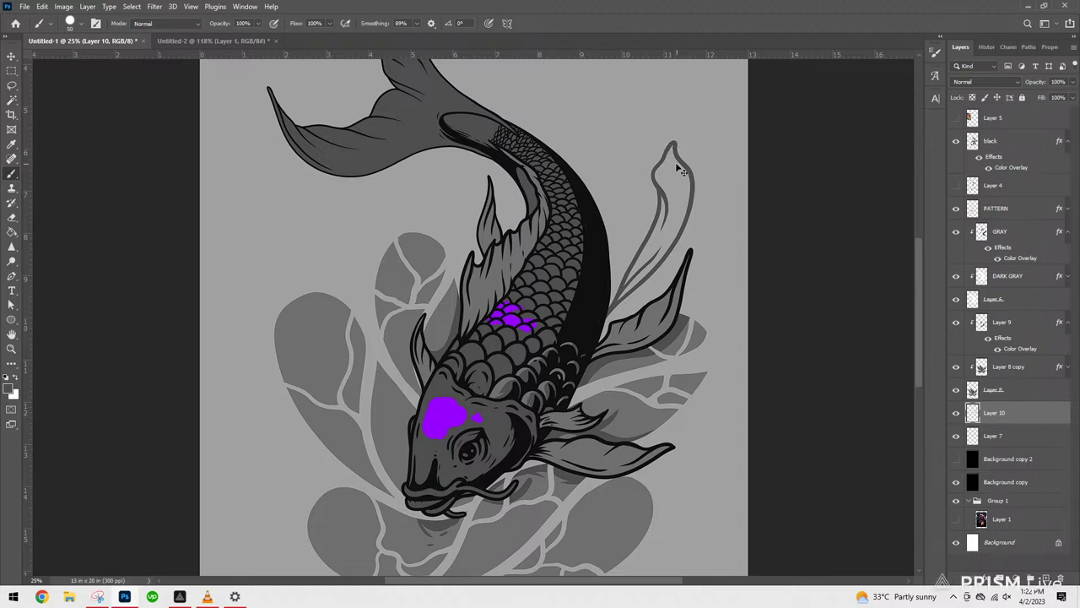
{"action": "left_click_drag", "start_coordinate": [666, 181], "coordinate": [667, 169]}
- Try drawing a curled, round-tipped tendril alongside the koi's back, close to the pointed one
{"action": "left_click_drag", "start_coordinate": [614, 297], "coordinate": [633, 162]}
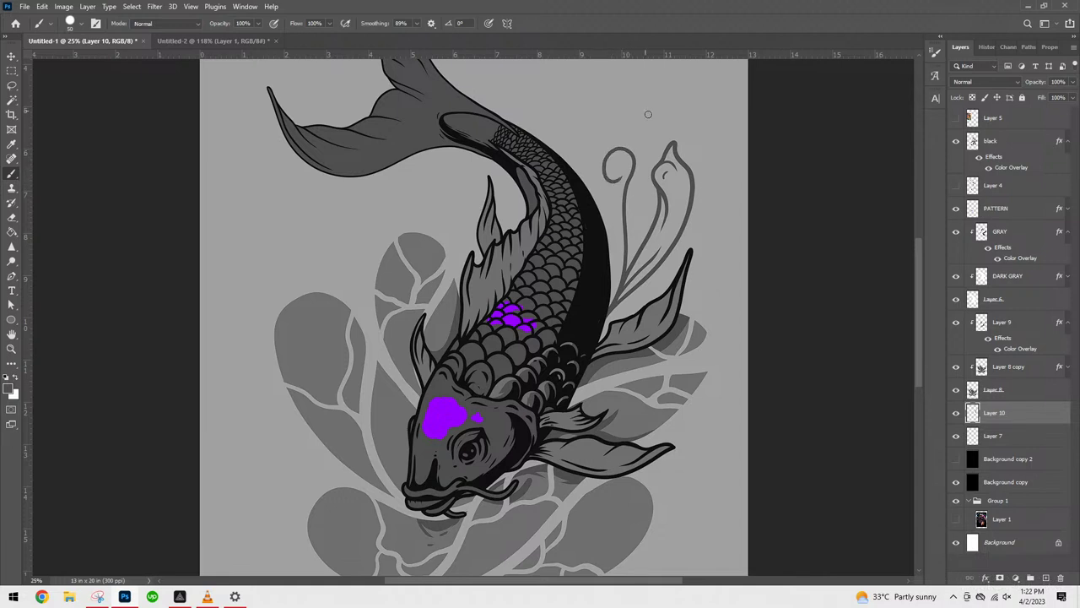
{"action": "key", "text": "ctrl+z"}
{"action": "mouse_move", "coordinate": [608, 308]}
{"action": "left_mouse_down"}
{"action": "mouse_move", "coordinate": [623, 180]}
{"action": "mouse_move", "coordinate": [601, 152]}
{"action": "mouse_move", "coordinate": [584, 163]}
{"action": "mouse_move", "coordinate": [585, 183]}
{"action": "mouse_move", "coordinate": [602, 189]}
{"action": "mouse_move", "coordinate": [615, 142]}
{"action": "mouse_move", "coordinate": [622, 228]}
{"action": "left_mouse_up"}
{"action": "left_click_drag", "start_coordinate": [602, 185], "coordinate": [626, 217]}
{"action": "left_click_drag", "start_coordinate": [611, 173], "coordinate": [625, 266]}
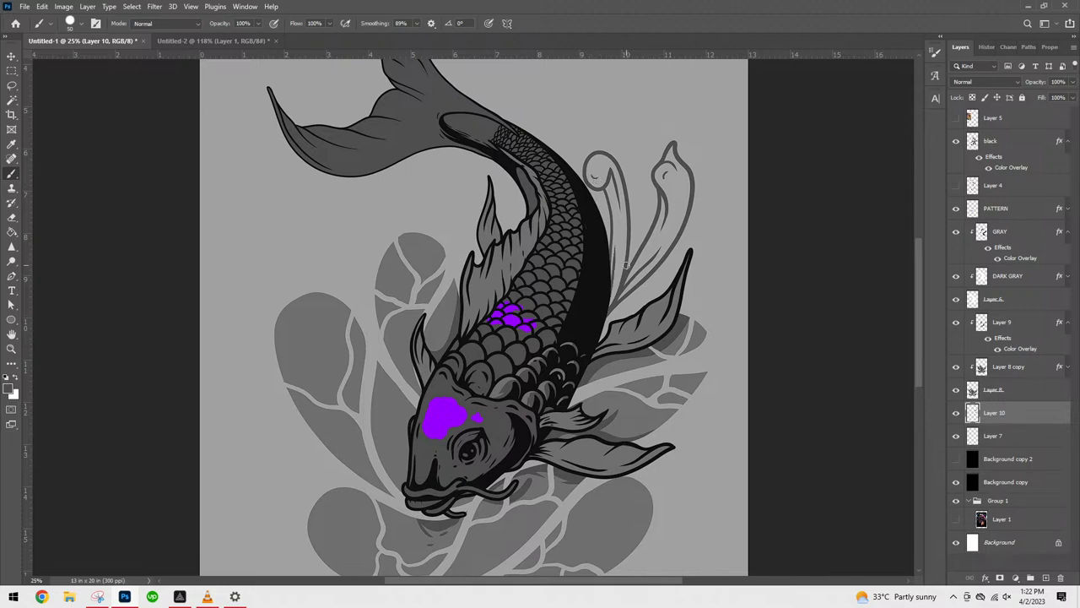
- Try adding a taller curled tendril with curved inner lines between the round-tipped and pointed tendrils
{"action": "mouse_move", "coordinate": [625, 264]}
{"action": "left_mouse_down"}
{"action": "mouse_move", "coordinate": [635, 193]}
{"action": "mouse_move", "coordinate": [612, 126]}
{"action": "mouse_move", "coordinate": [636, 139]}
{"action": "mouse_move", "coordinate": [655, 183]}
{"action": "mouse_move", "coordinate": [644, 225]}
{"action": "left_mouse_up"}
{"action": "left_click_drag", "start_coordinate": [617, 142], "coordinate": [638, 168]}
{"action": "mouse_move", "coordinate": [626, 270]}
{"action": "left_mouse_down"}
{"action": "mouse_move", "coordinate": [615, 149]}
{"action": "mouse_move", "coordinate": [638, 207]}
{"action": "mouse_move", "coordinate": [623, 298]}
{"action": "left_mouse_up"}
{"action": "left_click_drag", "start_coordinate": [643, 186], "coordinate": [641, 251]}
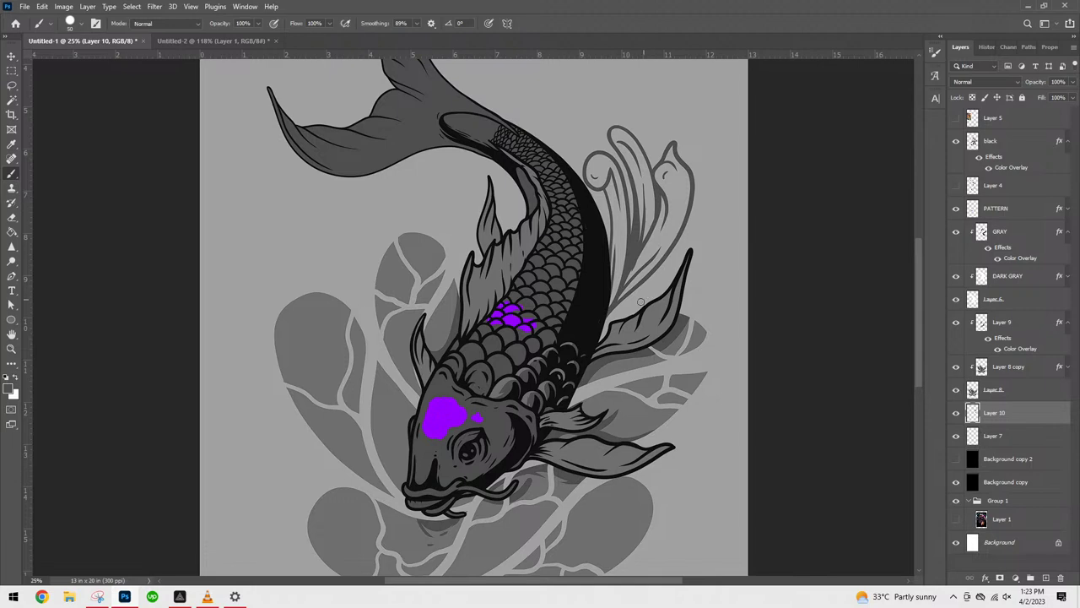
- Try drawing a curled outer tendril behind the tip of the koi's upper right fin, and undo its last stroke
{"action": "left_click_drag", "start_coordinate": [626, 291], "coordinate": [700, 238]}
{"action": "mouse_move", "coordinate": [714, 190]}
{"action": "left_mouse_down"}
{"action": "mouse_move", "coordinate": [725, 228]}
{"action": "mouse_move", "coordinate": [698, 274]}
{"action": "mouse_move", "coordinate": [614, 327]}
{"action": "left_mouse_up"}
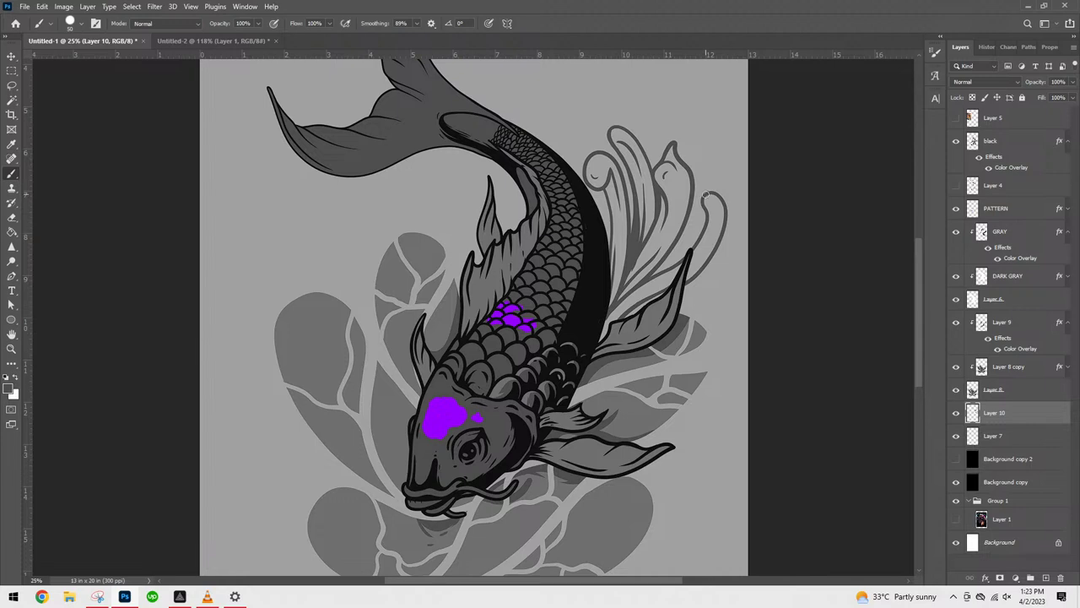
{"action": "left_click_drag", "start_coordinate": [715, 212], "coordinate": [710, 256]}
{"action": "left_click_drag", "start_coordinate": [702, 203], "coordinate": [718, 238]}
{"action": "left_click_drag", "start_coordinate": [717, 249], "coordinate": [742, 226]}
{"action": "key", "text": "ctrl+z"}
- Check the tendrils against the whole illustration and undo all of their strokes
{"action": "key", "text": "ctrl+minus"}
{"action": "key", "text": "ctrl+minus"}
{"action": "key", "text": "ctrl+minus"}
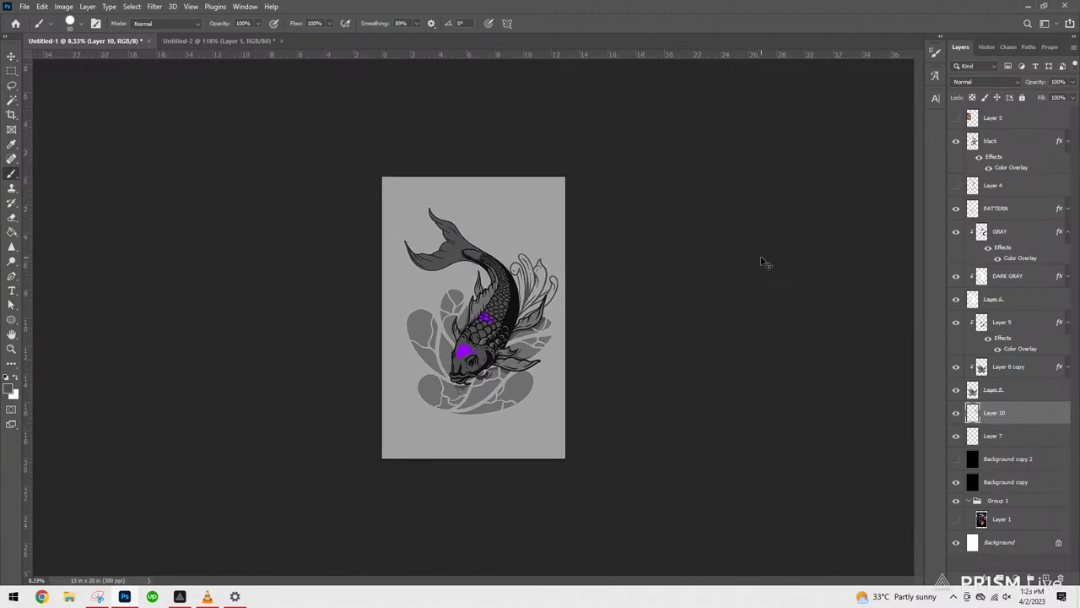
{"action": "key", "text": "ctrl+plus"}
{"action": "key", "text": "ctrl+plus"}
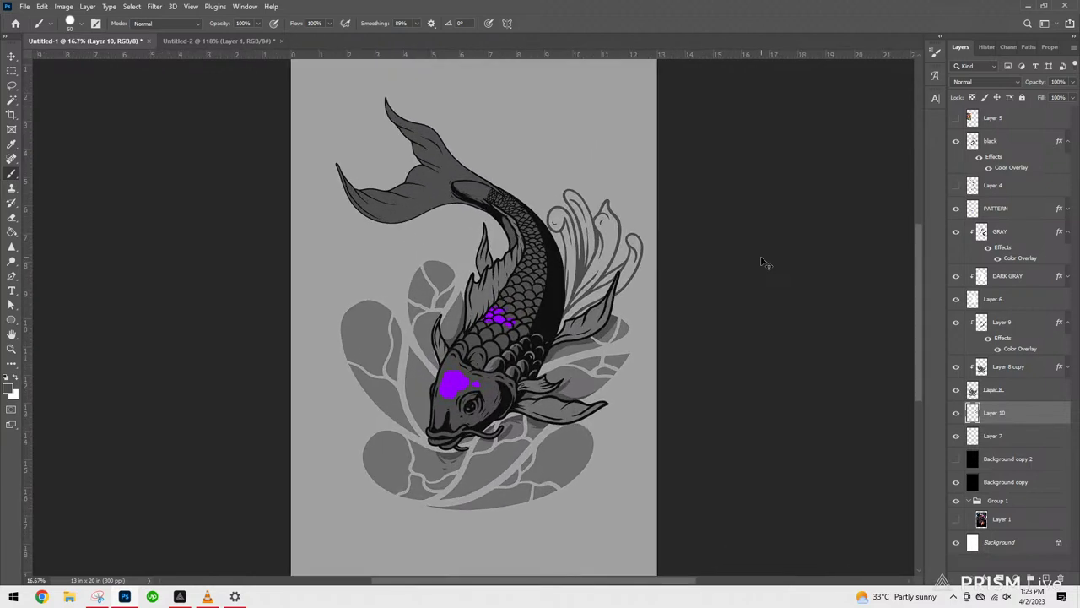
{"action": "key", "text": "ctrl+z"}
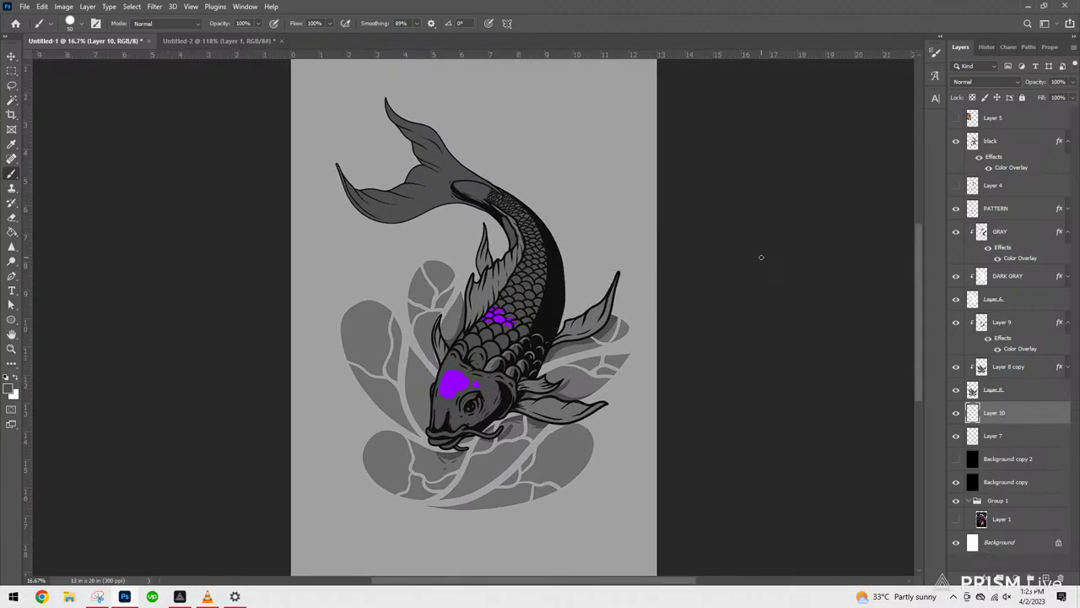
- Add a new layer above the black layer and enter the text LUNCH BREAK over the koi
{"action": "key", "text": "ctrl+plus"}
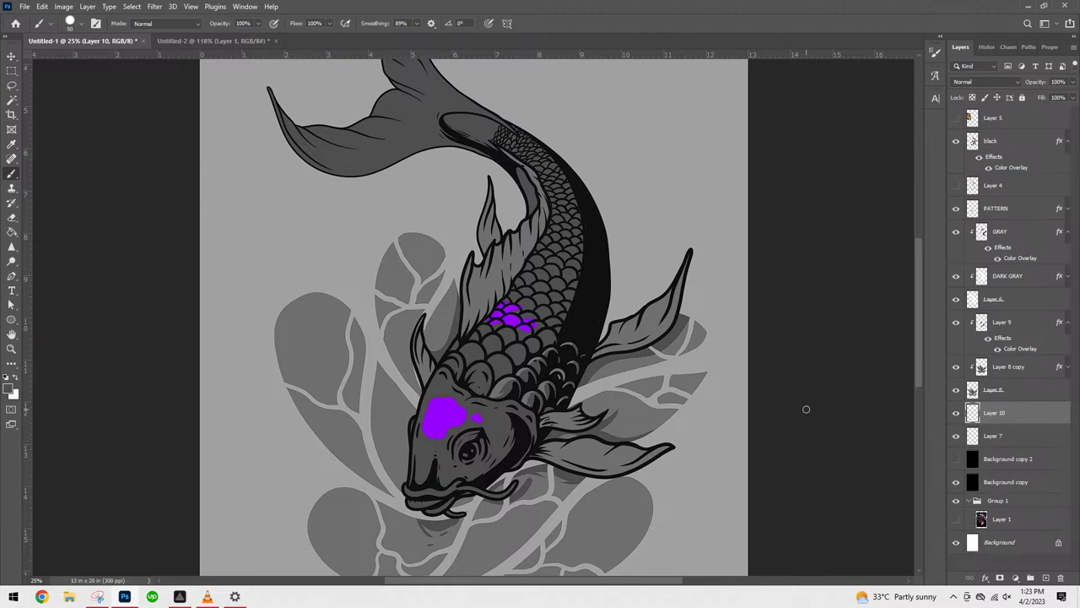
{"action": "left_click", "coordinate": [1046, 578]}
{"action": "left_click_drag", "start_coordinate": [1015, 413], "coordinate": [975, 139]}
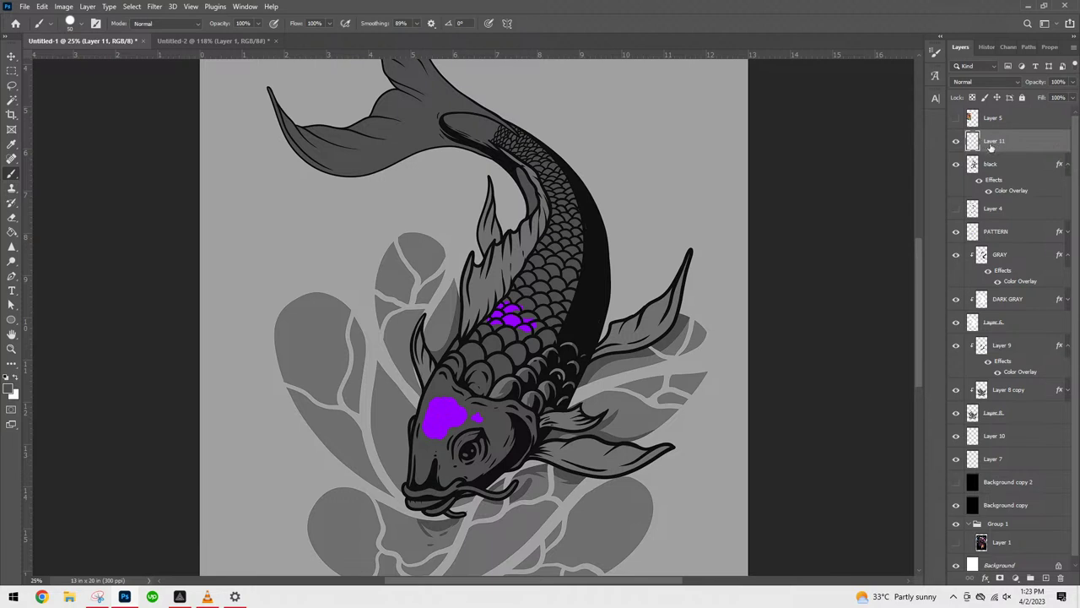
{"action": "key", "text": "t"}
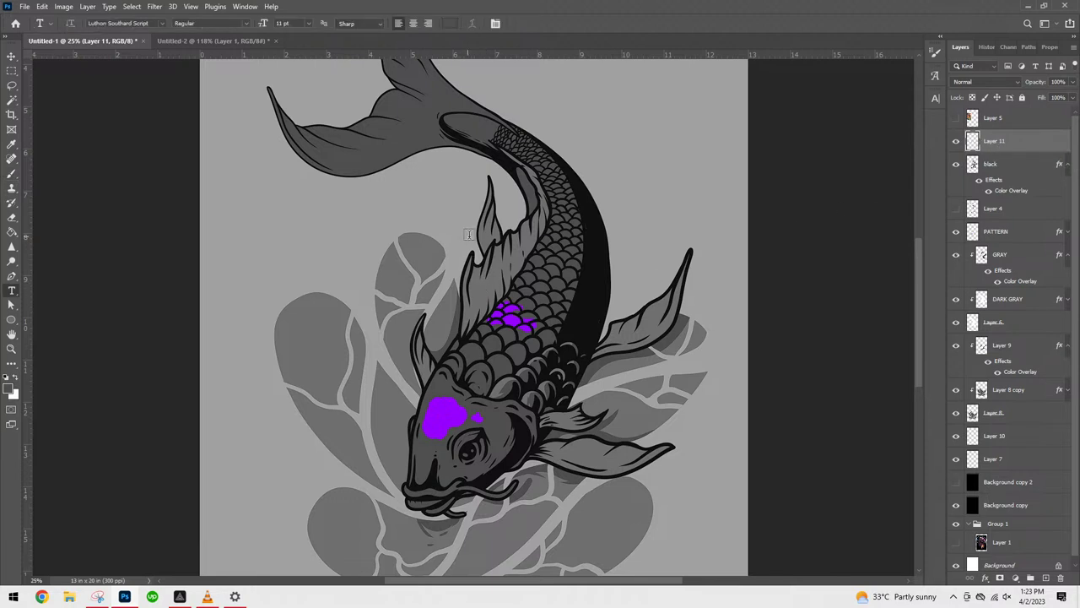
{"action": "left_click", "coordinate": [471, 236]}
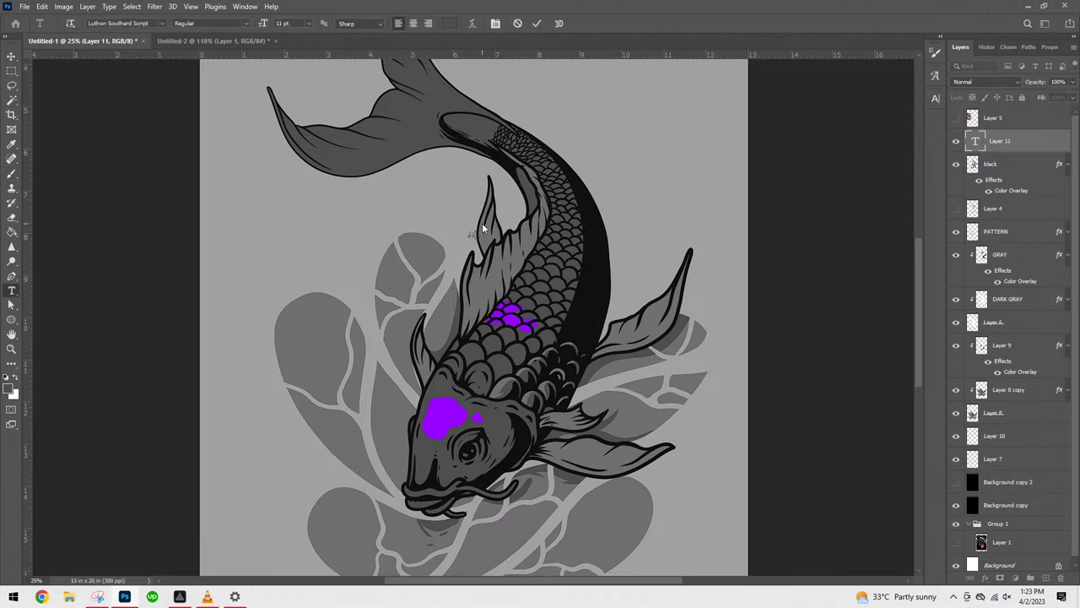
- Set the colour of the whole LUNCH BREAK text to light yellow, ffe080
{"action": "key", "text": "ctrl+a"}
{"action": "left_click", "coordinate": [447, 24]}
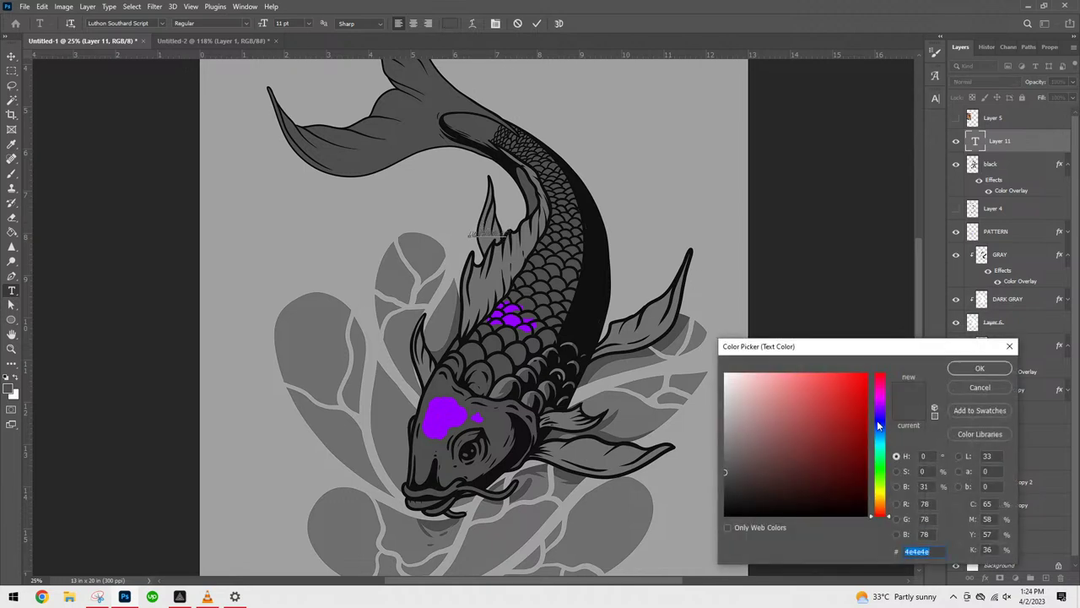
{"action": "type", "text": "fff000"}
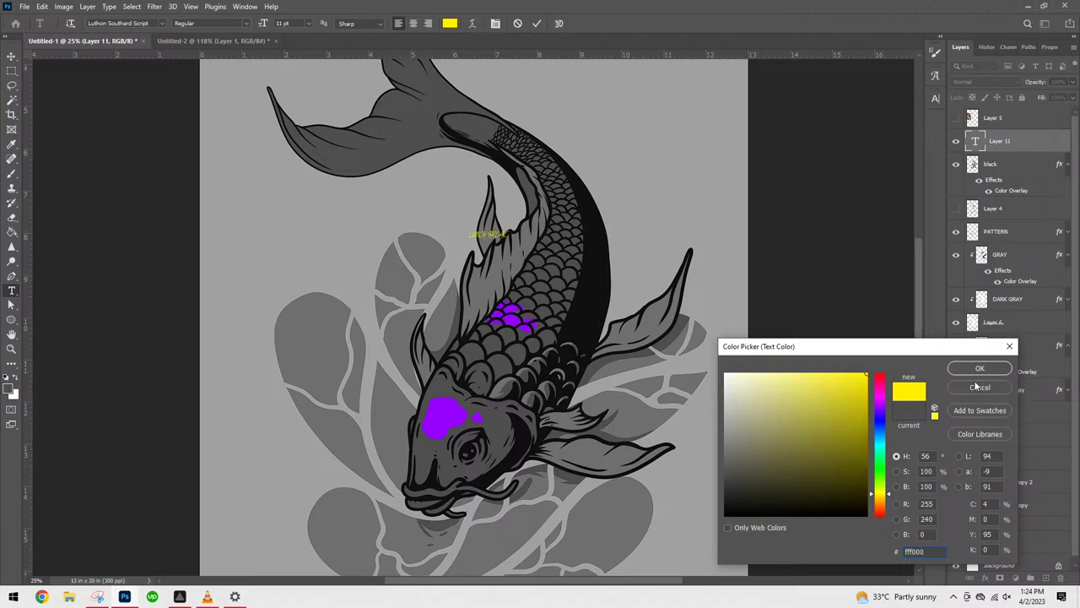
{"action": "left_click", "coordinate": [881, 505]}
{"action": "left_click", "coordinate": [815, 406]}
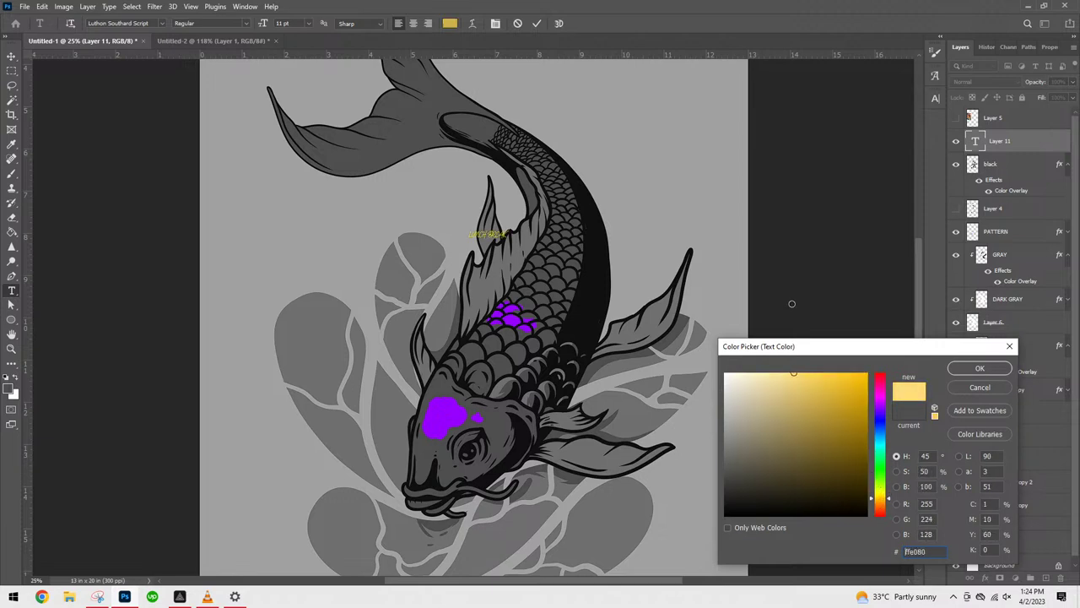
{"action": "left_click", "coordinate": [980, 369]}
- Change the text's font to LEMON MILK Bold and commit the text
{"action": "left_click", "coordinate": [148, 23]}
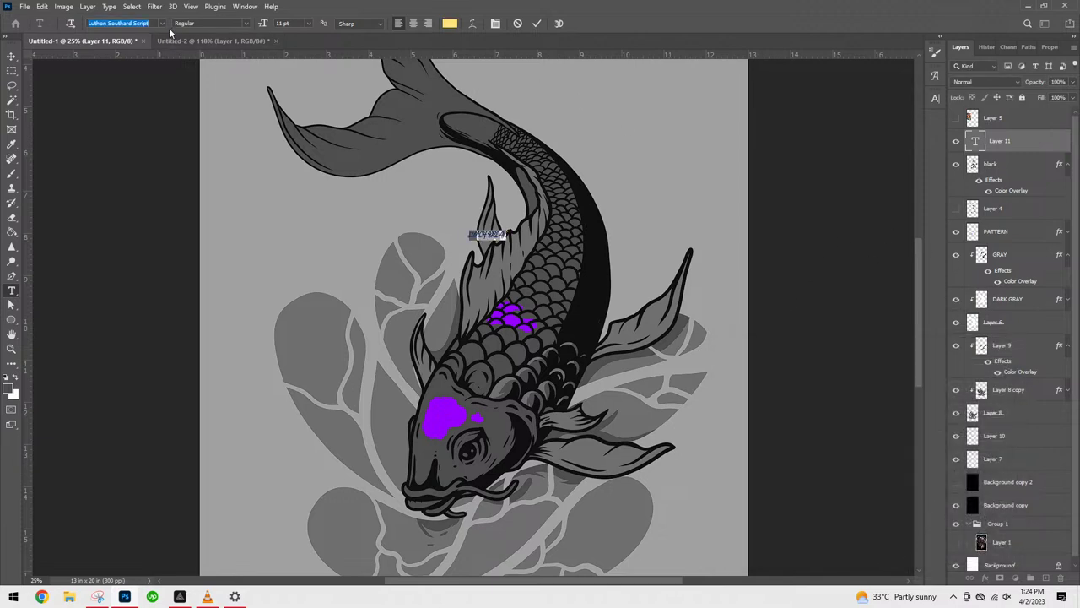
{"action": "type", "text": "leom"}
{"action": "key", "text": "ctrl+a"}
{"action": "type", "text": "lem"}
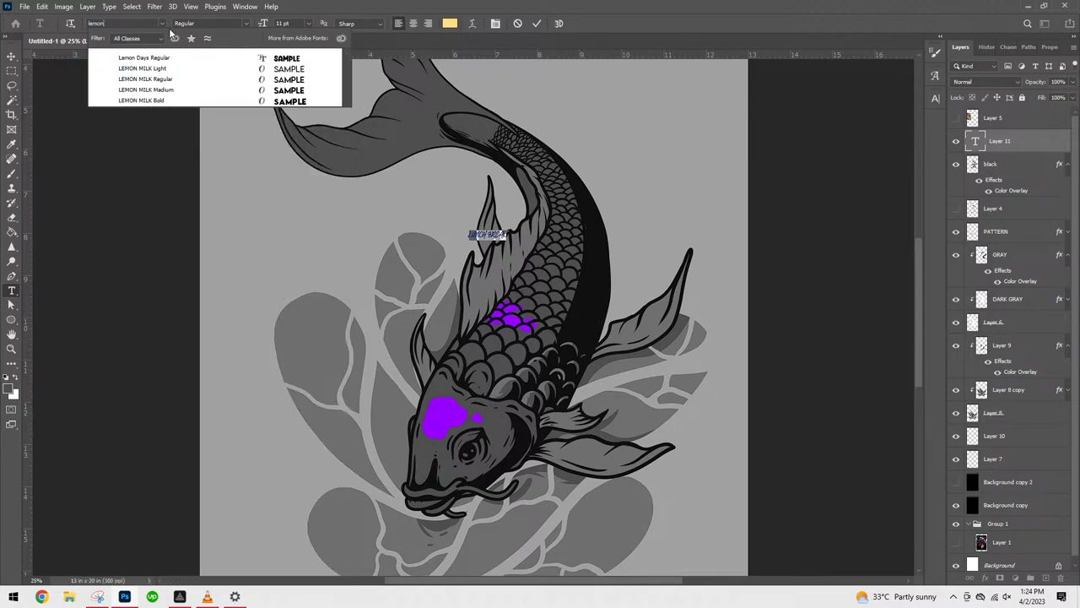
{"action": "left_click", "coordinate": [143, 100]}
{"action": "left_click", "coordinate": [664, 358]}
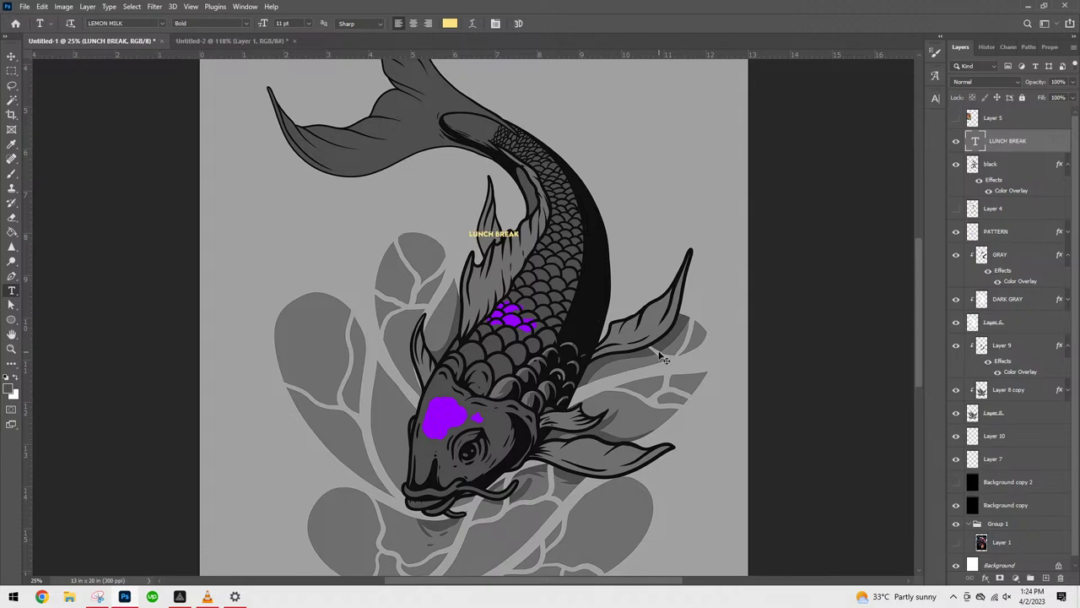
- Duplicate the LUNCH BREAK layer and enlarge both text layers to 863.28%, across the koi's back
{"action": "key", "text": "ctrl+j"}
{"action": "key", "text": "ctrl+t"}
{"action": "left_click_drag", "start_coordinate": [521, 229], "coordinate": [662, 160]}
{"action": "left_click_drag", "start_coordinate": [646, 233], "coordinate": [624, 221]}
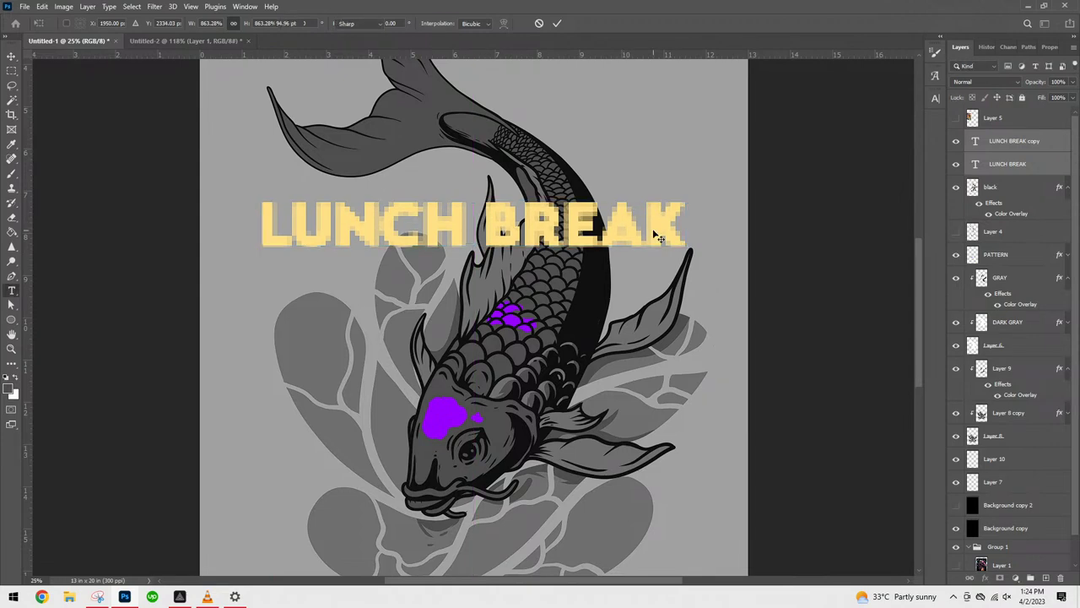
{"action": "key", "text": "Return"}
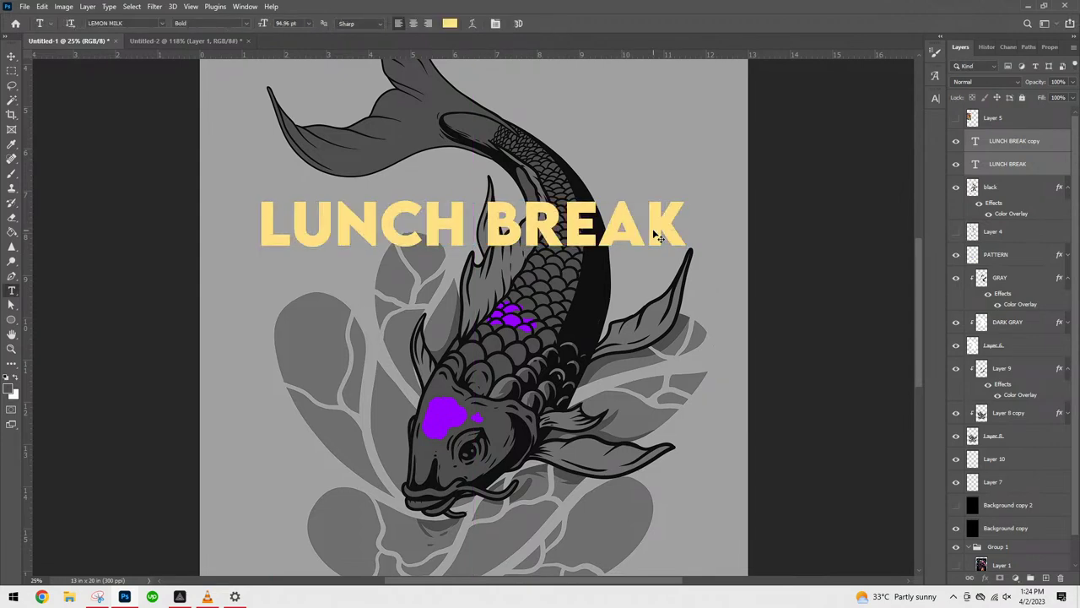
- Move both LUNCH BREAK layers up to the page's top edge, above the koi's tail
{"action": "key", "text": "ctrl+plus"}
{"action": "key", "text": "ctrl+plus"}
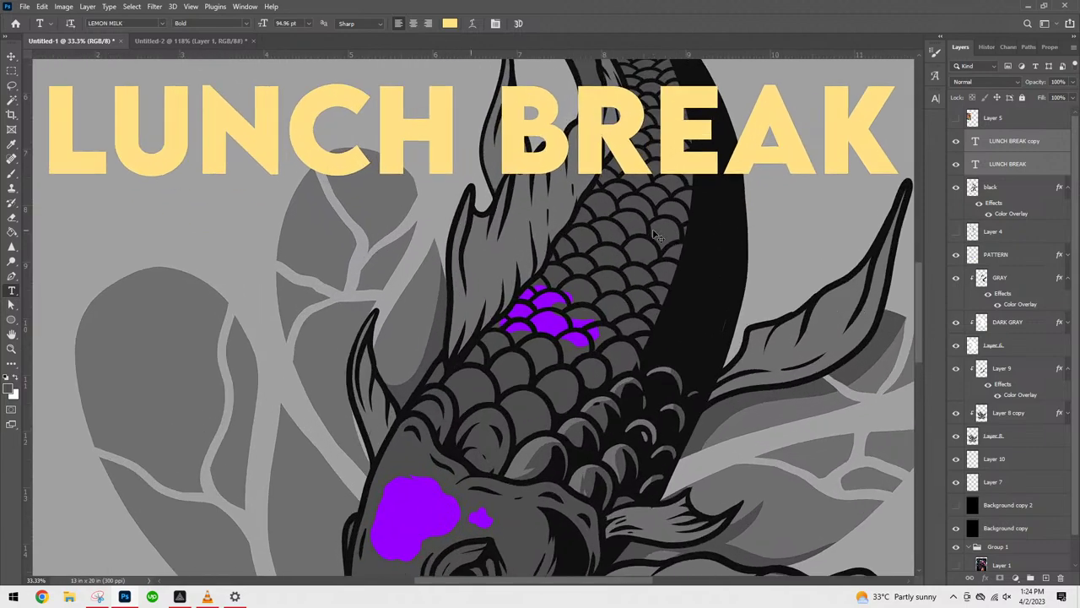
{"action": "key", "text": "ctrl+minus"}
{"action": "key", "text": "ctrl+minus"}
{"action": "key", "text": "ctrl+minus"}
{"action": "key", "text": "ctrl+minus"}
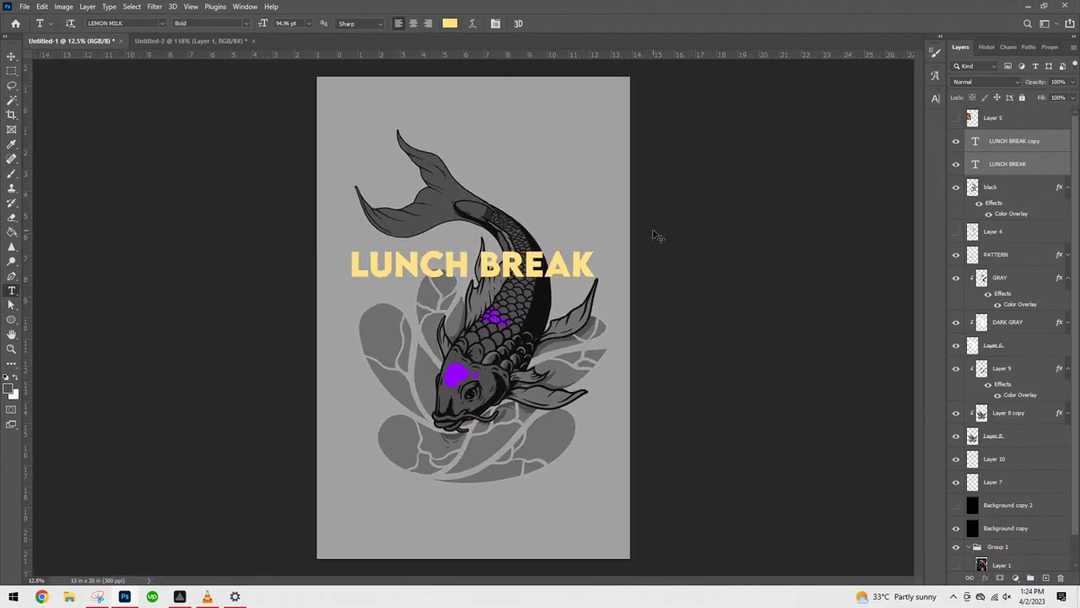
{"action": "key", "text": "ctrl+plus"}
{"action": "key", "text": "ctrl+t"}
{"action": "left_click_drag", "start_coordinate": [567, 254], "coordinate": [565, 80]}
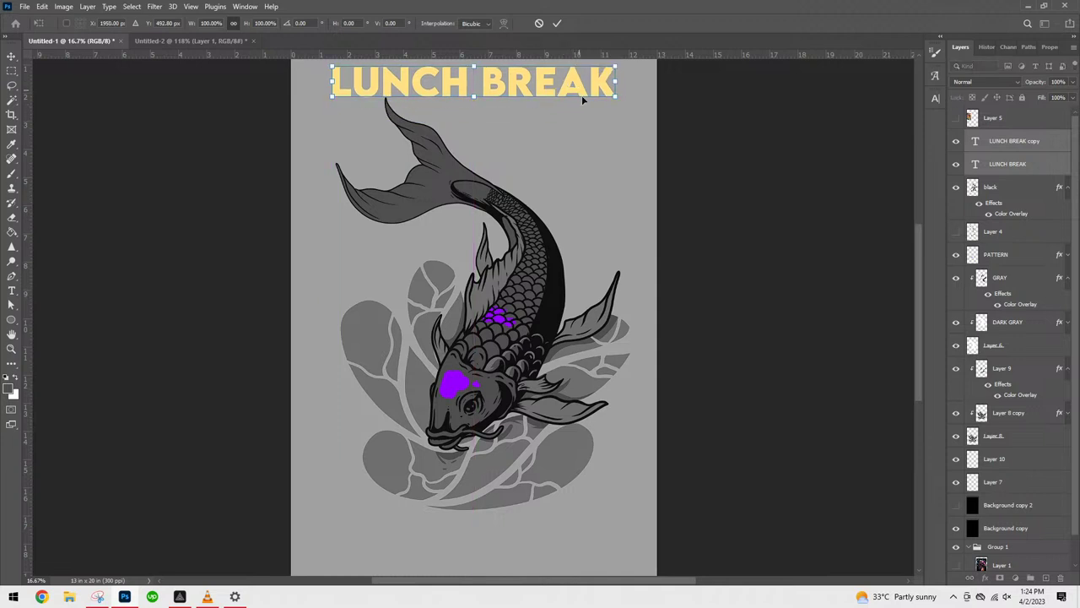
{"action": "key", "text": "Return"}
- Delete the LUNCH BREAK copy layer
{"action": "left_click_drag", "start_coordinate": [725, 289], "coordinate": [734, 314]}
{"action": "left_click", "coordinate": [1013, 141]}
{"action": "key", "text": "Delete"}
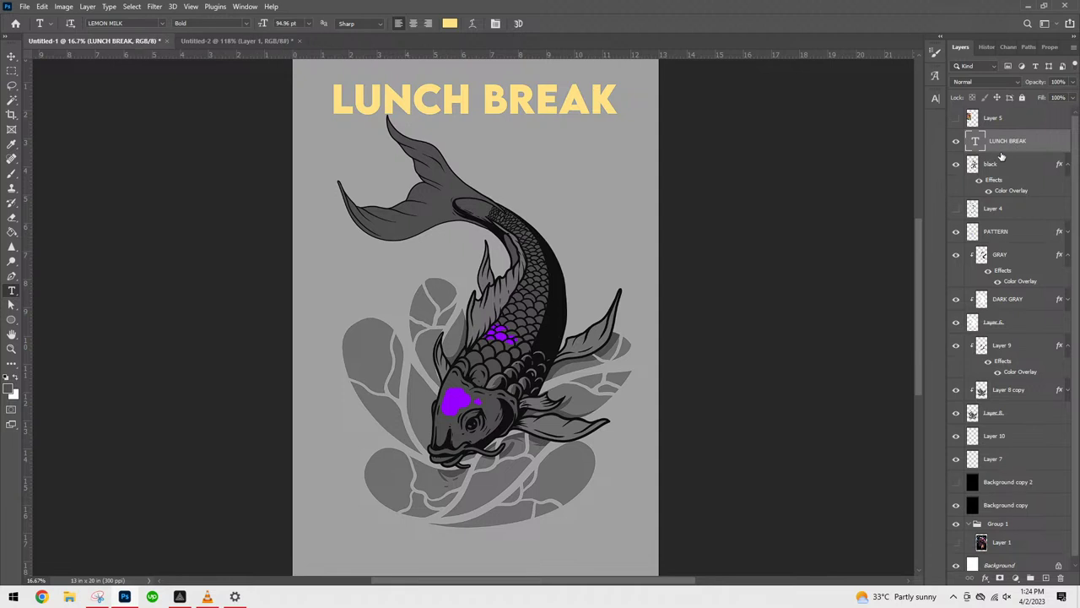
- Break the LUNCH BREAK text into two lines, with BREAK below LUNCH
{"action": "double_click", "coordinate": [979, 143]}
{"action": "left_click", "coordinate": [483, 99]}
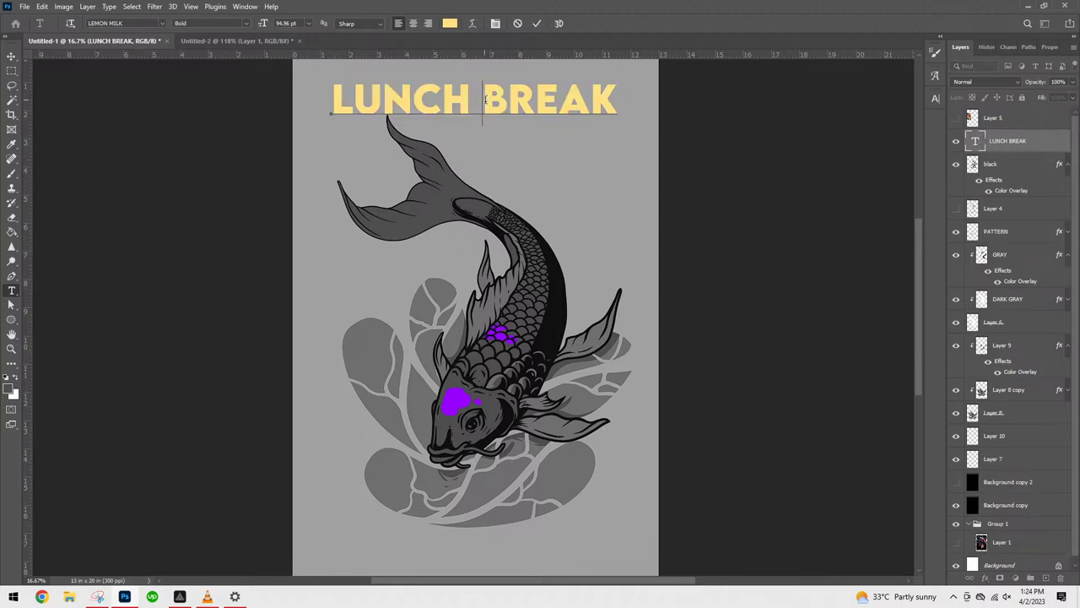
{"action": "key", "text": "BackSpace"}
{"action": "key", "text": "Return"}
{"action": "key", "text": "ctrl+Return"}
- Duplicate the two-line text layer, scale both layers to 222.77% and place them across the koi's tail and upper body
{"action": "key", "text": "ctrl+j"}
{"action": "key", "text": "shift+alt+bracketleft"}
{"action": "key", "text": "ctrl+t"}
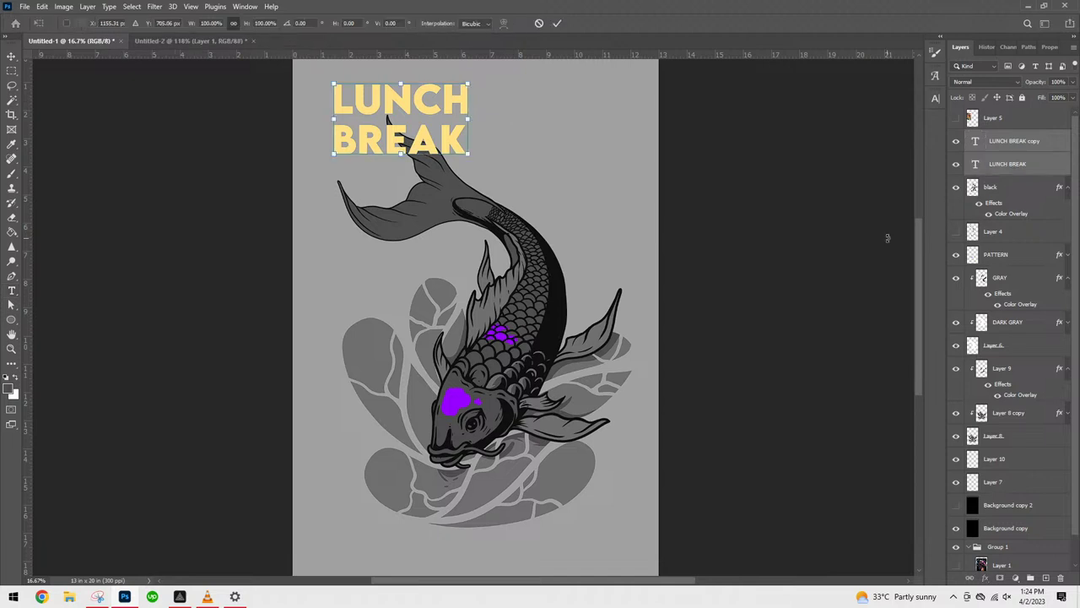
{"action": "left_click_drag", "start_coordinate": [469, 157], "coordinate": [633, 239]}
{"action": "left_click_drag", "start_coordinate": [588, 210], "coordinate": [584, 338]}
{"action": "left_click_drag", "start_coordinate": [596, 297], "coordinate": [593, 242]}
{"action": "key", "text": "Return"}
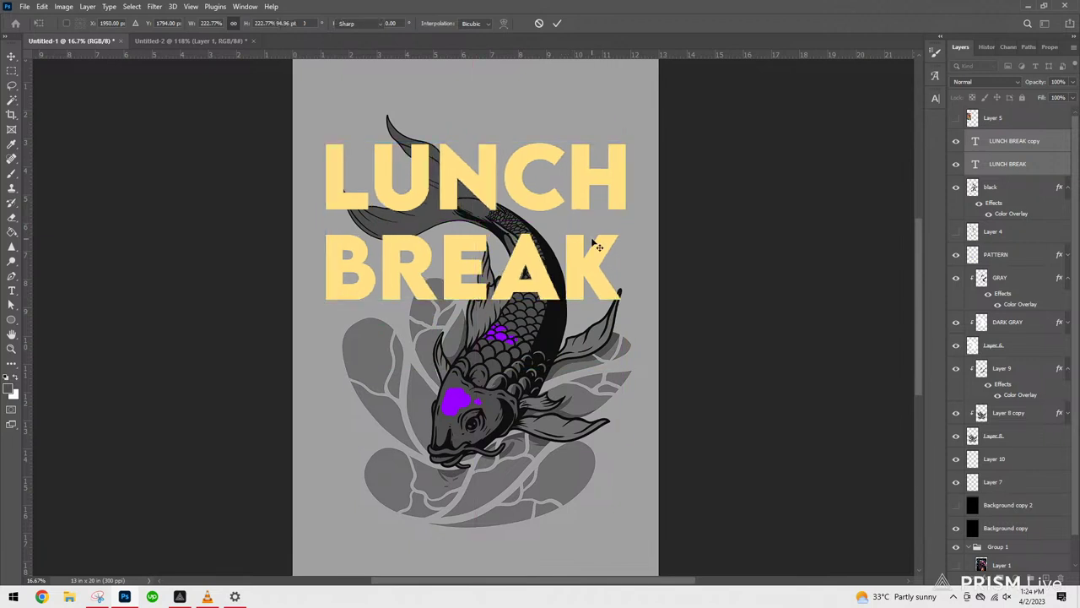
- Reduce the two LUNCH BREAK text layers to a single one
{"action": "key", "text": "ctrl+e"}
{"action": "right_click", "coordinate": [1012, 141]}
{"action": "left_click", "coordinate": [983, 90]}
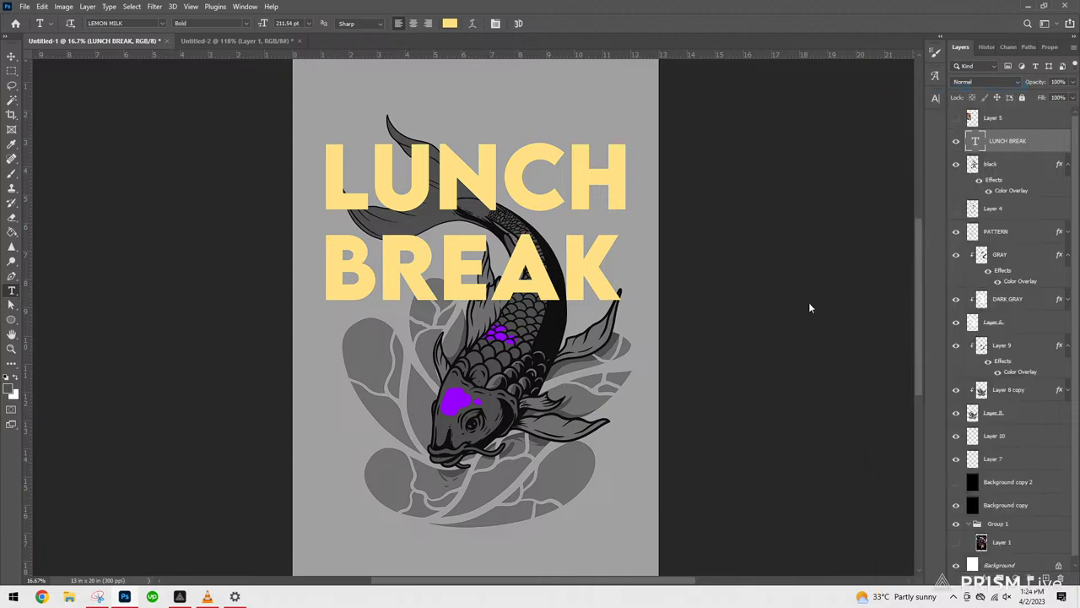
- Apply a black (000000) drop shadow to the LUNCH BREAK text
{"action": "left_click", "coordinate": [702, 405]}
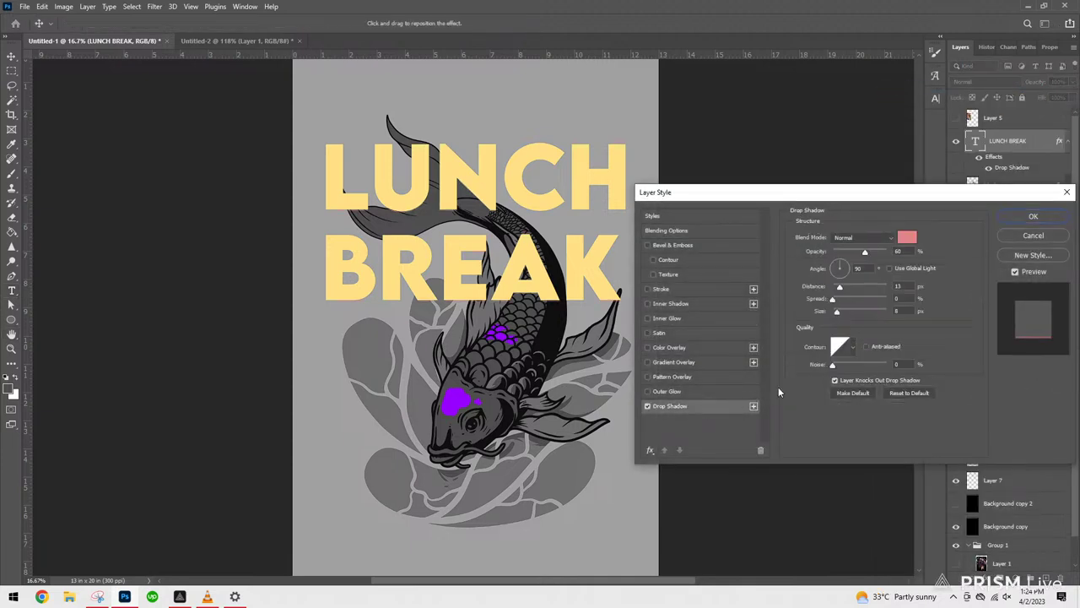
{"action": "left_click", "coordinate": [906, 237]}
{"action": "left_click", "coordinate": [724, 514]}
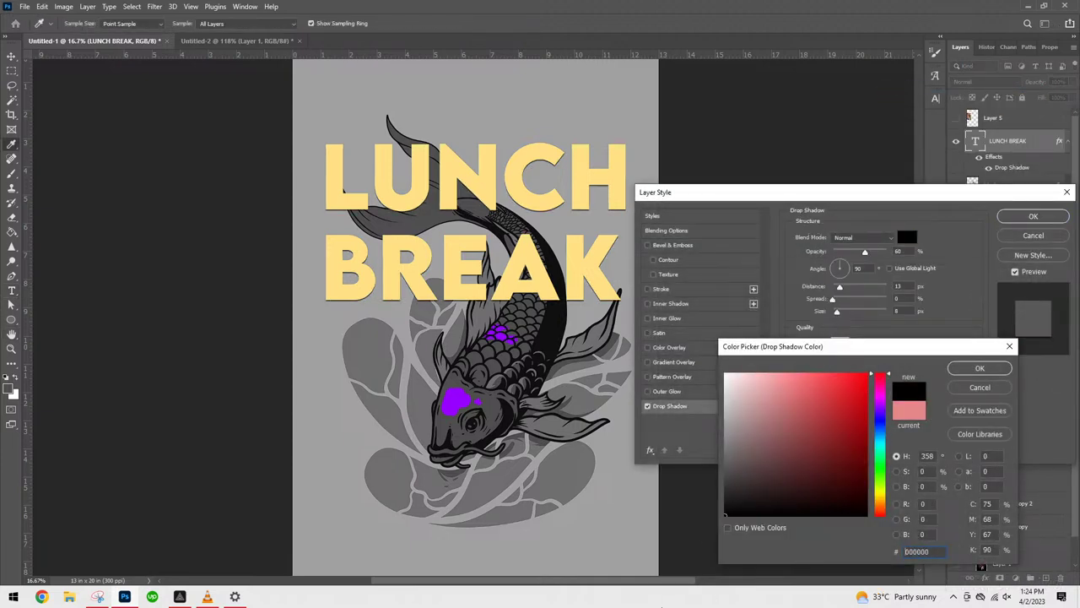
{"action": "left_click", "coordinate": [982, 368]}
{"action": "left_click", "coordinate": [1033, 216]}
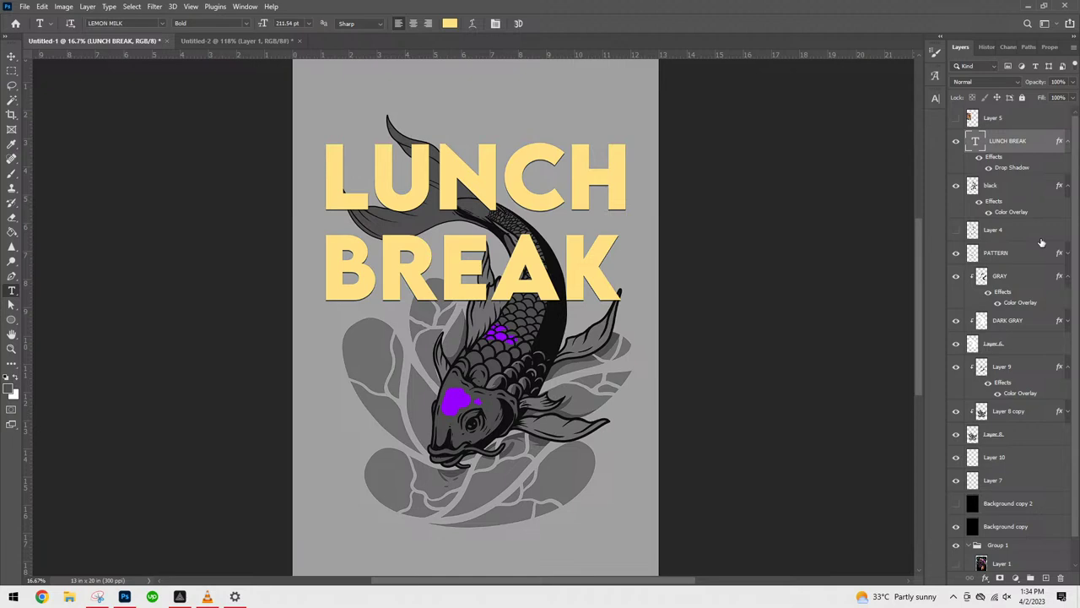
{"action": "key", "text": "ctrl+plus"}
{"action": "key", "text": "ctrl+plus"}
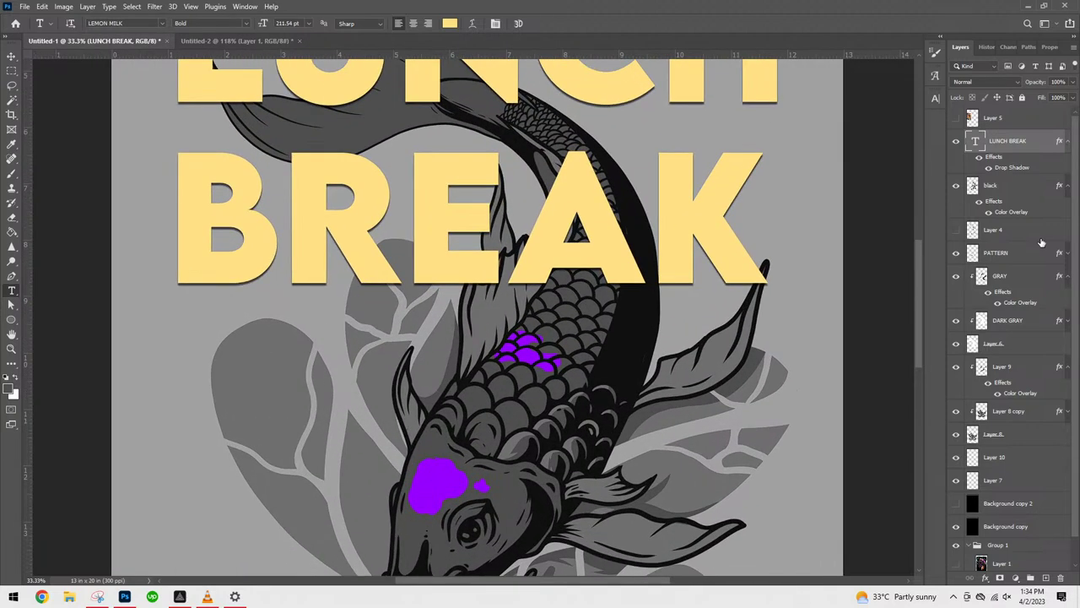
- Open MSI Afterburner from the desktop, move its window clear of the icons and check the CPU temperature graph
{"action": "left_click_drag", "start_coordinate": [918, 305], "coordinate": [914, 256]}
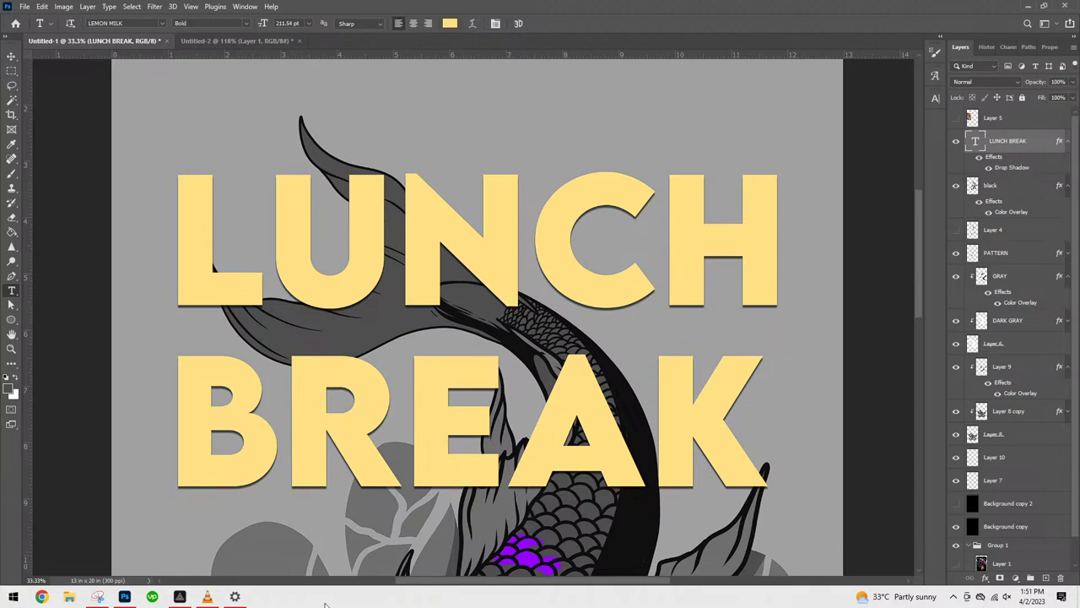
{"action": "key", "text": "super+d"}
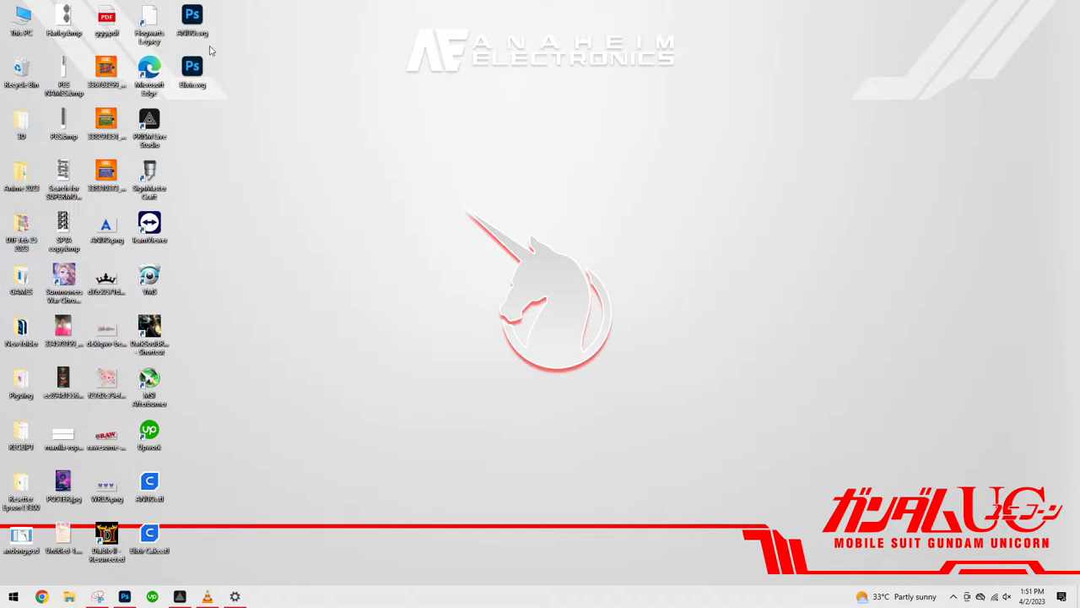
{"action": "double_click", "coordinate": [157, 392]}
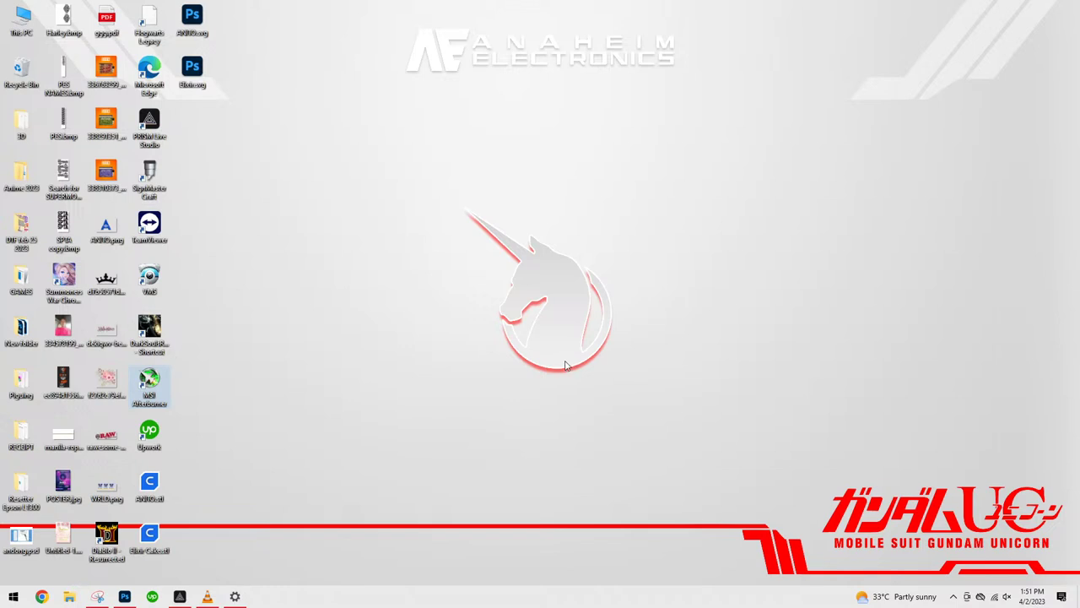
{"action": "double_click", "coordinate": [150, 384]}
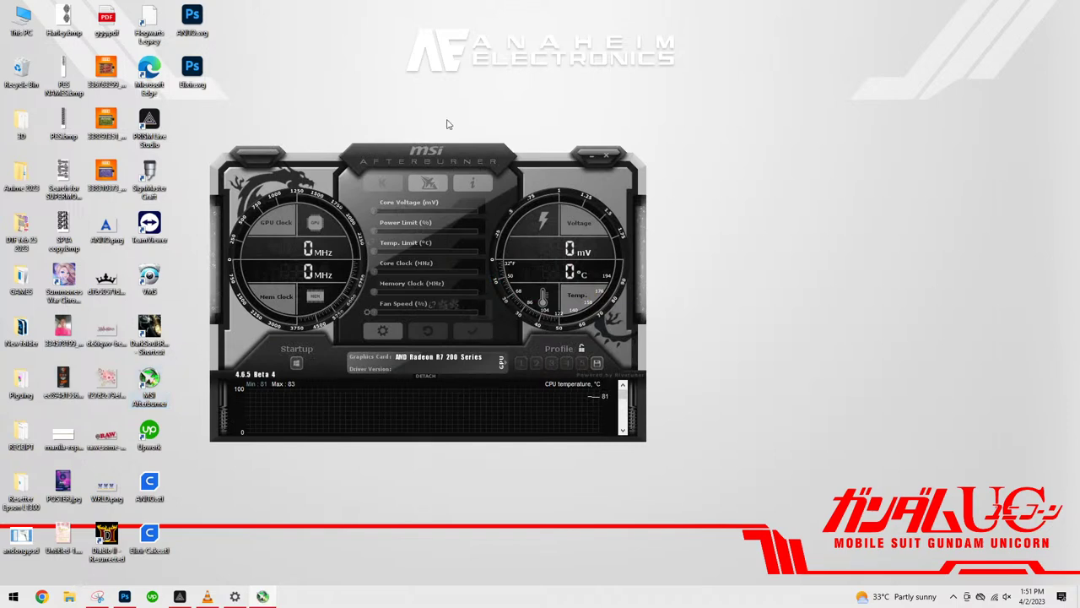
{"action": "left_click_drag", "start_coordinate": [433, 156], "coordinate": [667, 161]}
{"action": "scroll", "coordinate": [565, 402], "scroll_direction": "down", "scroll_amount": 1}
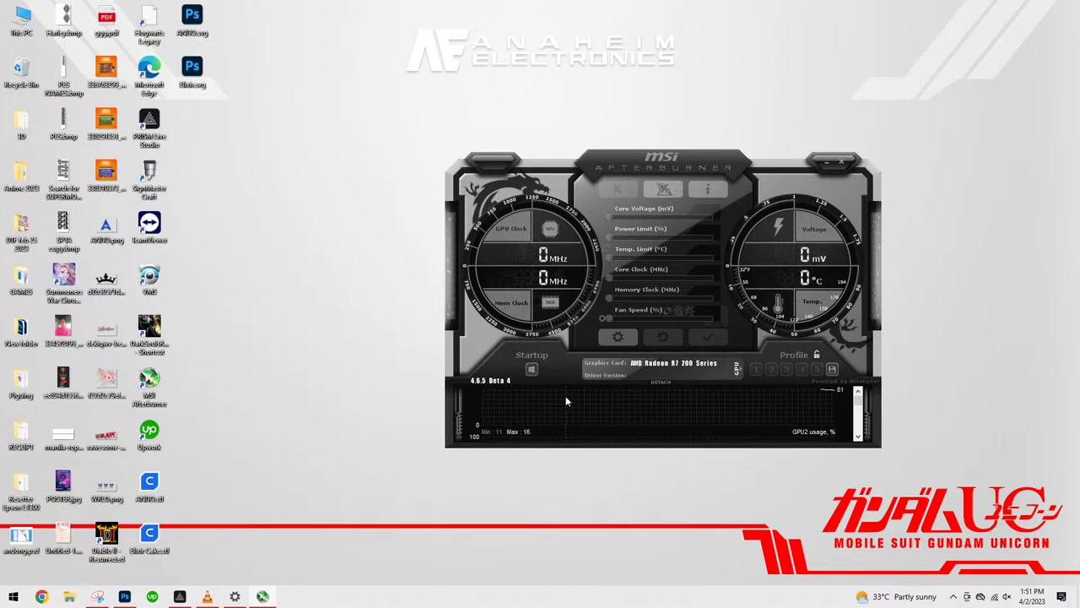
{"action": "scroll", "coordinate": [565, 401], "scroll_direction": "up", "scroll_amount": 1}
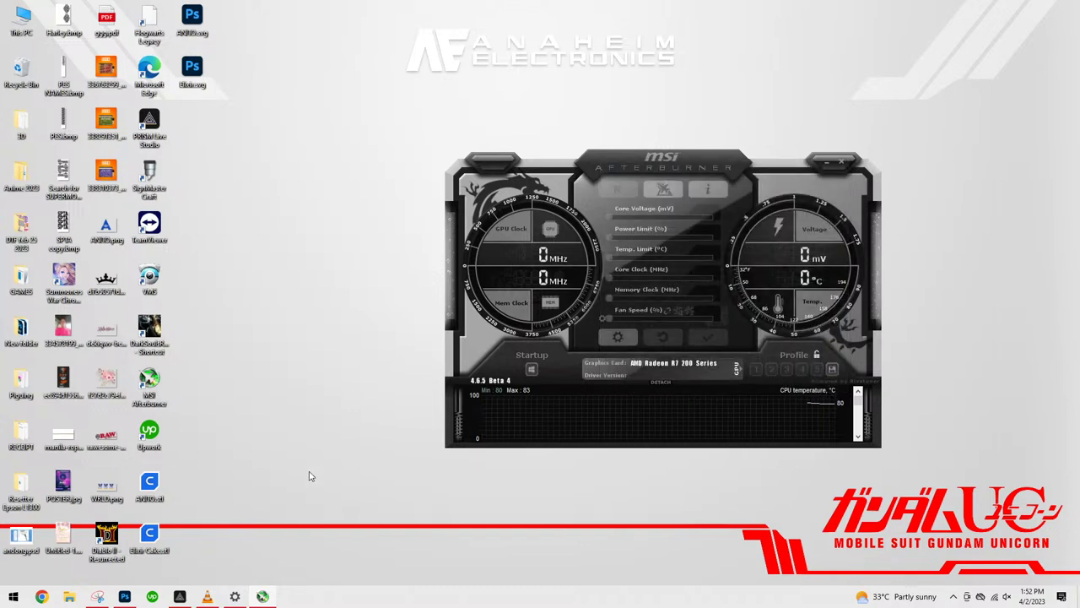
{"action": "mouse_move", "coordinate": [785, 393]}
- Check the live stream in PRISM Live Studio, minimize it and return to the koi illustration in Photoshop
{"action": "left_click", "coordinate": [179, 597]}
{"action": "left_click", "coordinate": [180, 597]}
{"action": "left_click", "coordinate": [180, 597]}
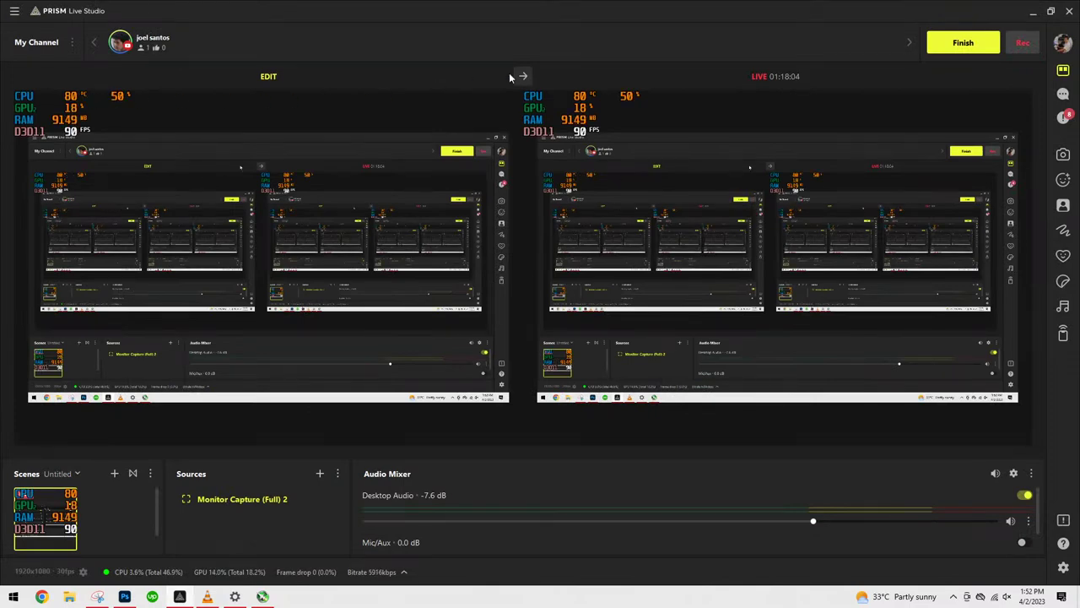
{"action": "left_click", "coordinate": [1033, 10]}
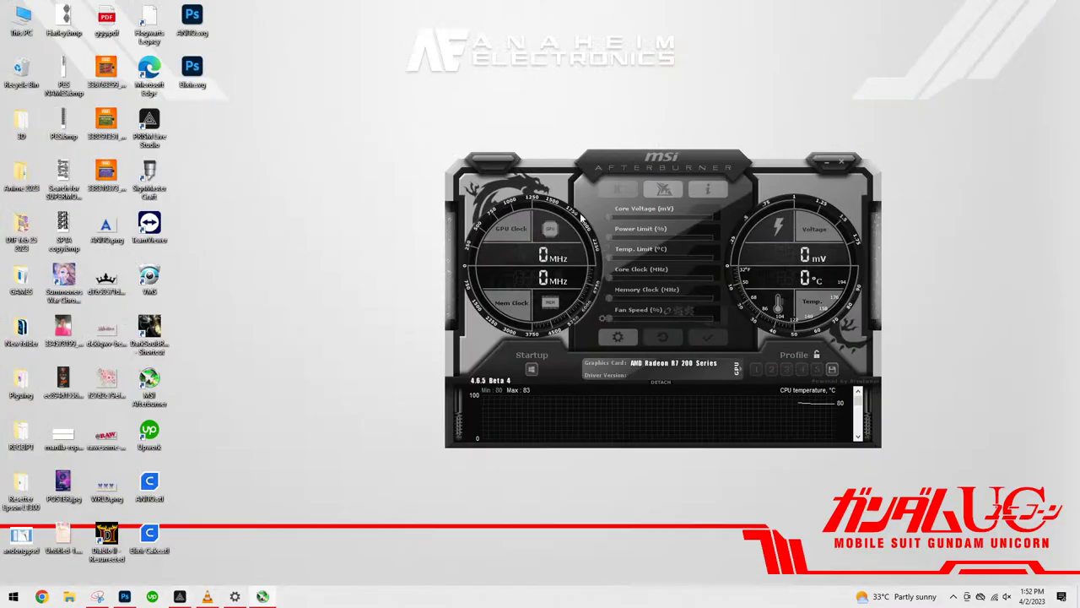
{"action": "left_click", "coordinate": [125, 596]}
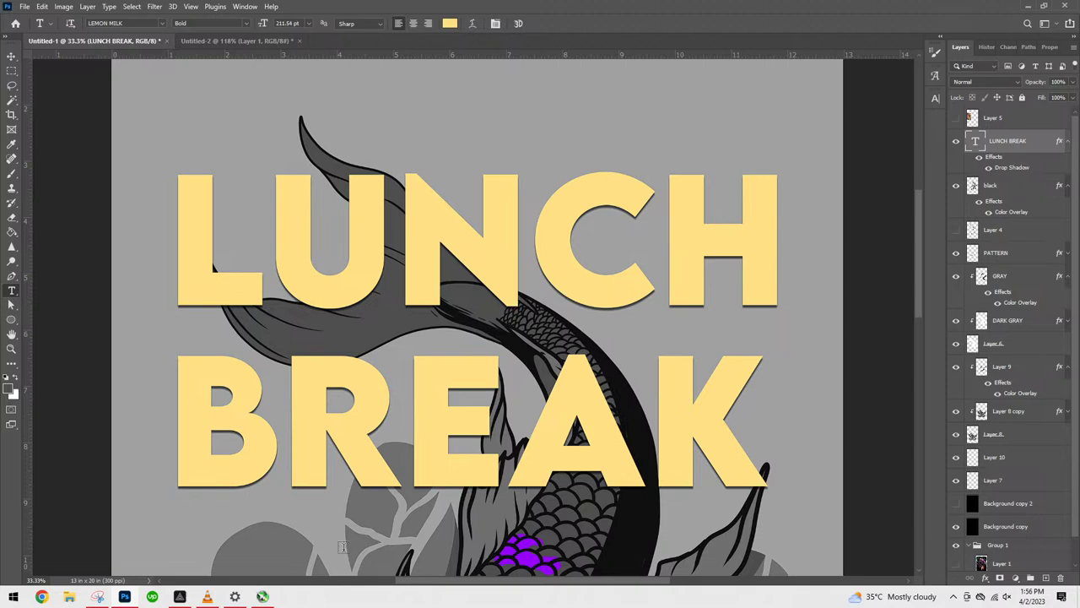
- Compare GPU1 and GPU2 in MSI Afterburner, leave the R7 200 selected and return to the illustration
{"action": "left_click", "coordinate": [264, 597]}
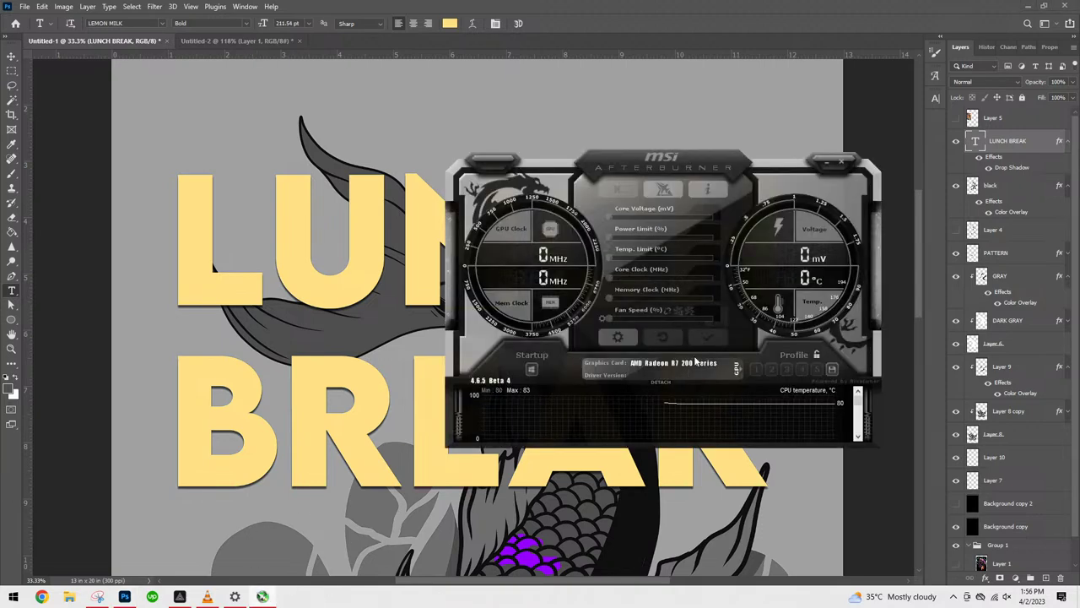
{"action": "left_click", "coordinate": [736, 369]}
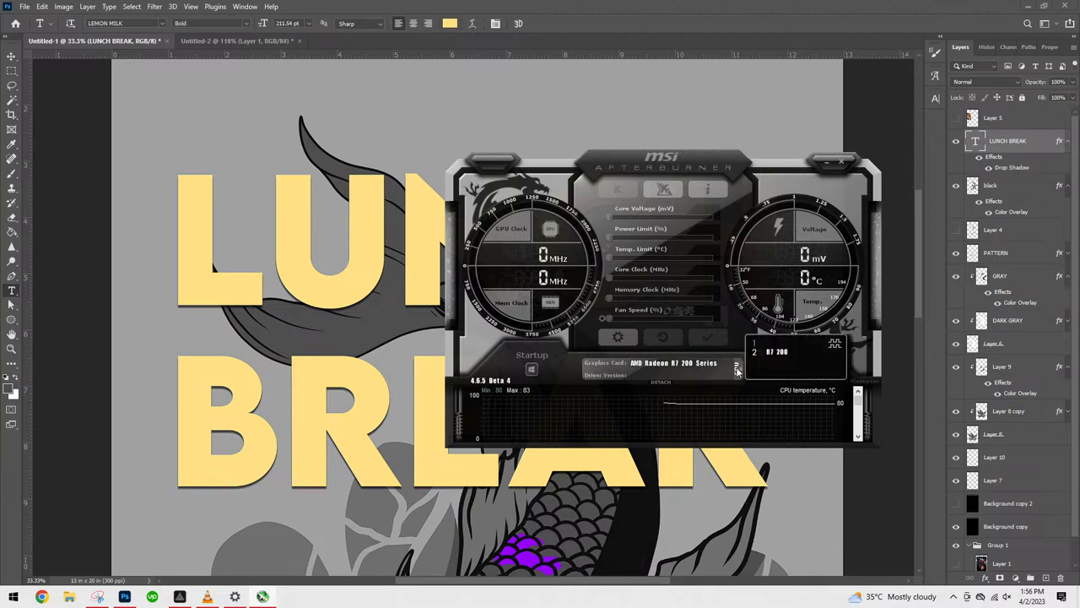
{"action": "left_click", "coordinate": [794, 344]}
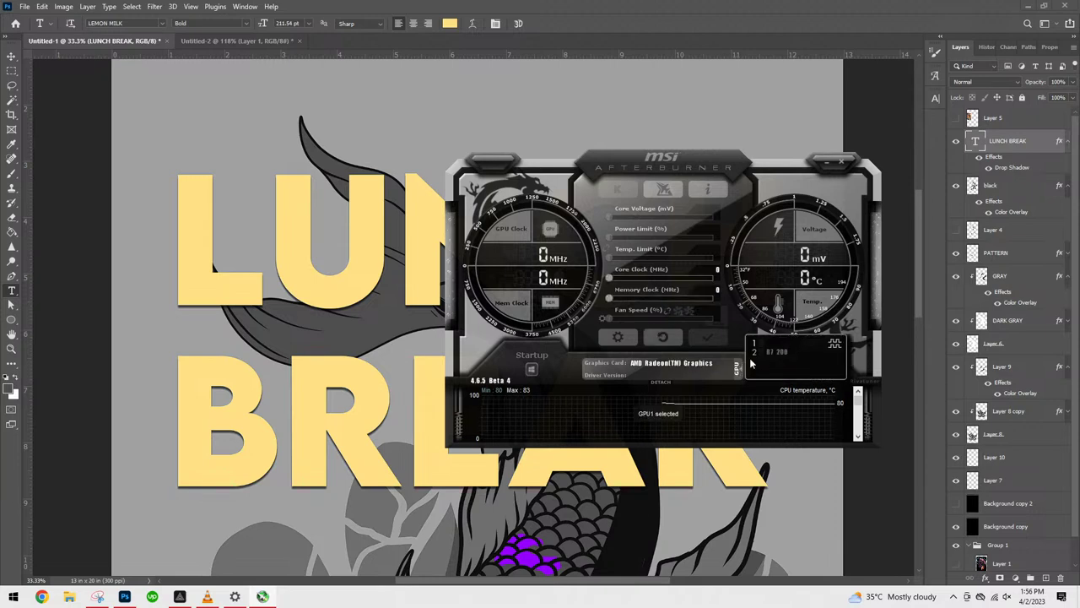
{"action": "left_click", "coordinate": [775, 353]}
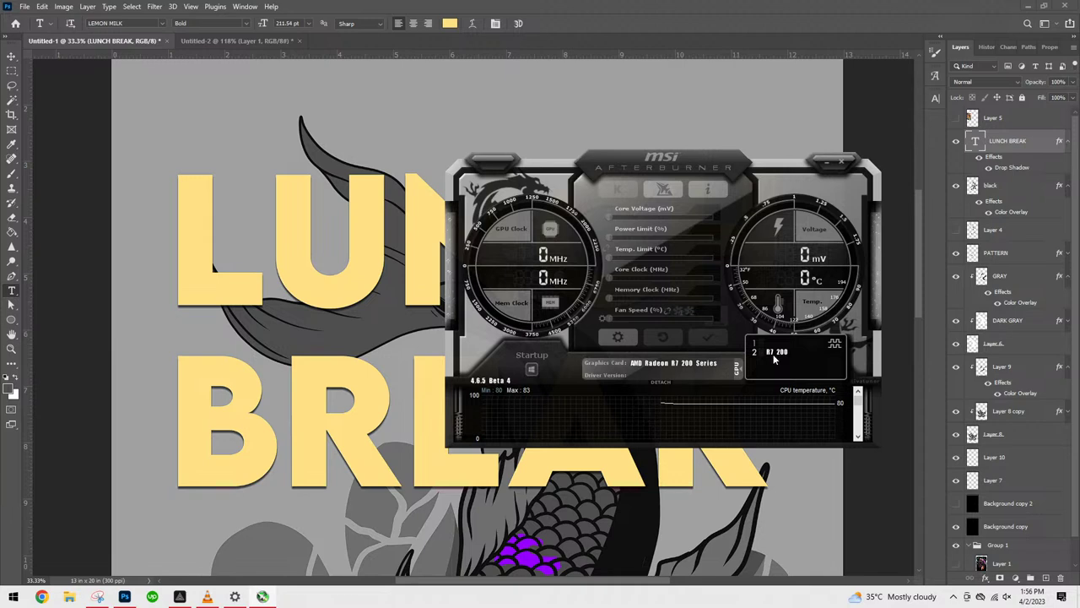
{"action": "left_click", "coordinate": [790, 343]}
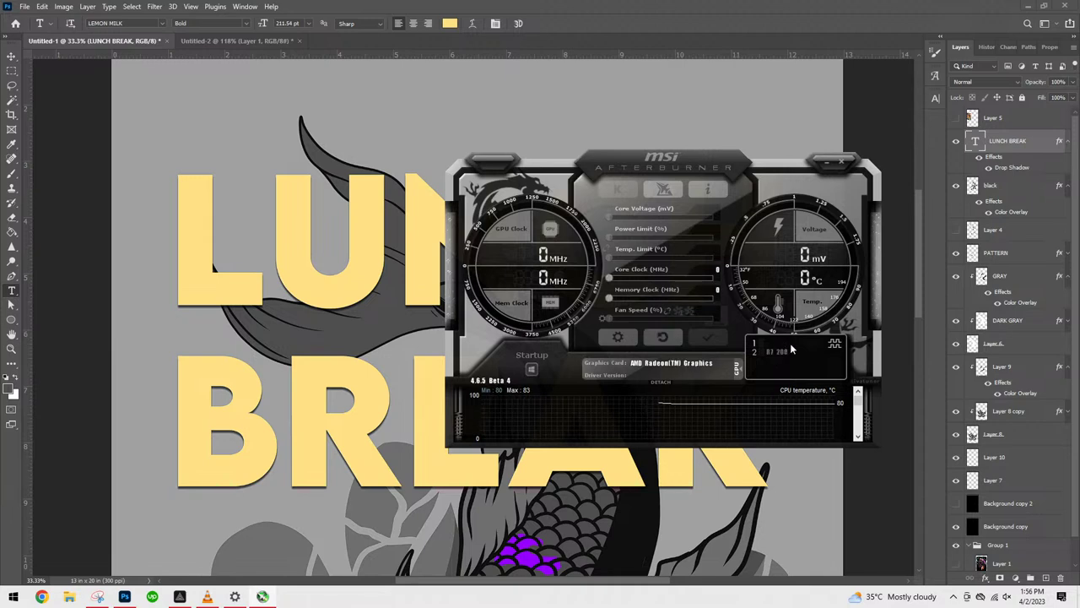
{"action": "left_click", "coordinate": [783, 353]}
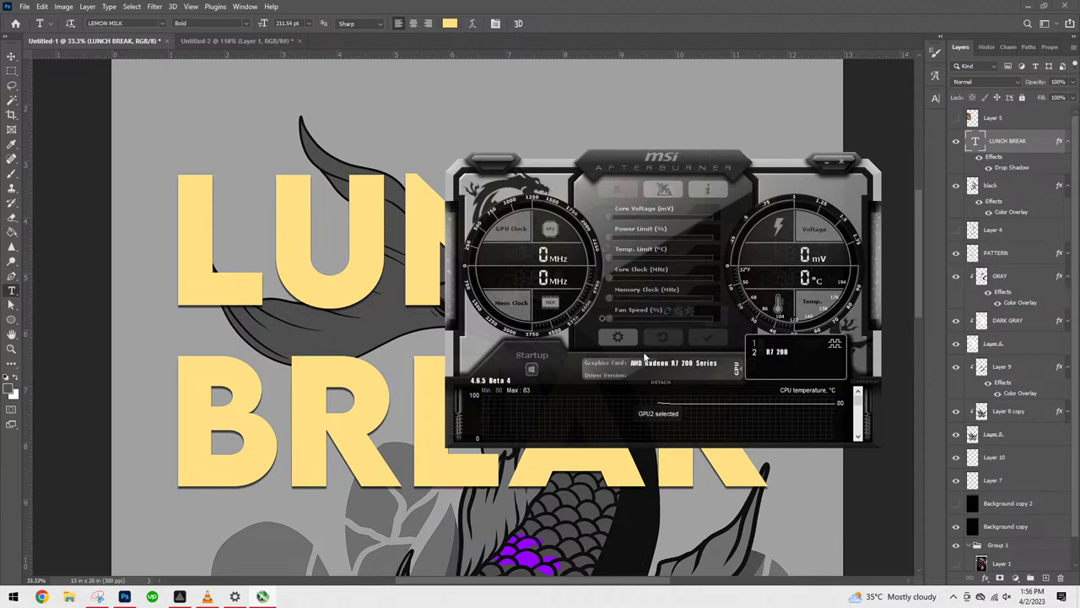
{"action": "left_click", "coordinate": [777, 343]}
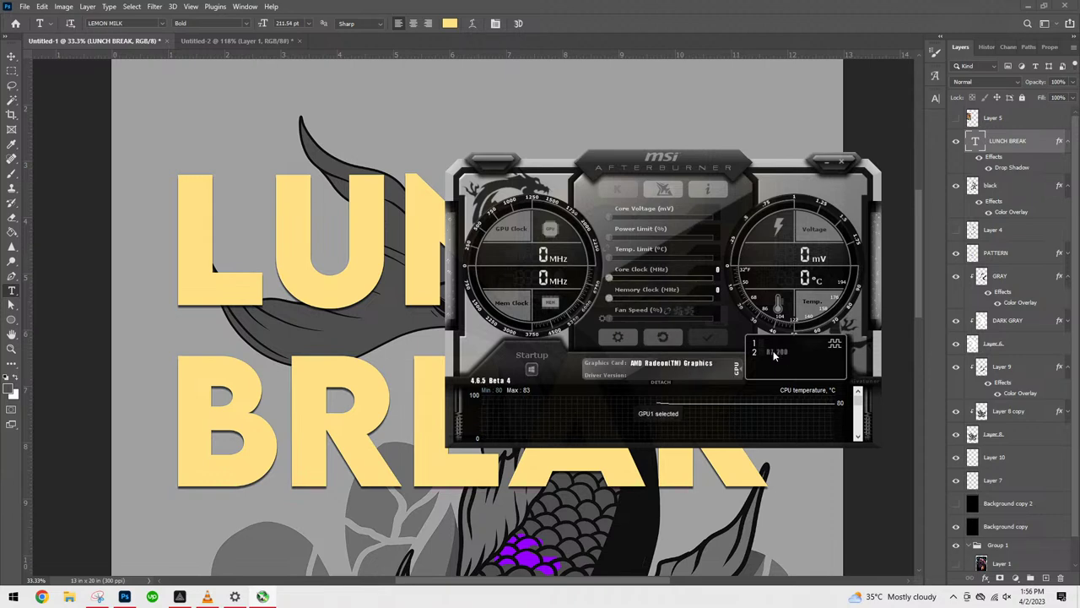
{"action": "left_click", "coordinate": [773, 350]}
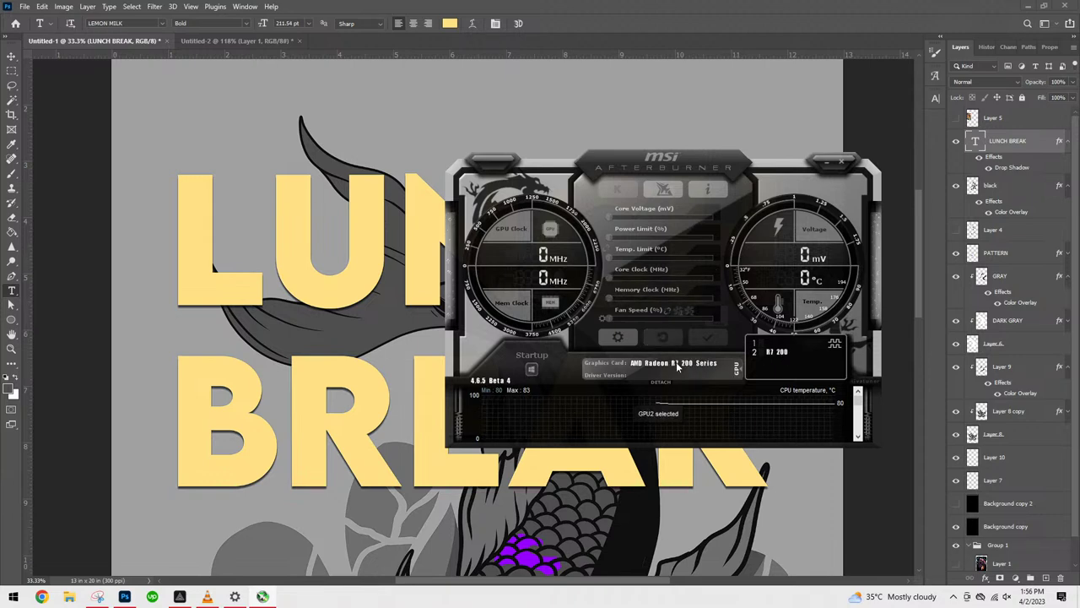
{"action": "left_click", "coordinate": [737, 369]}
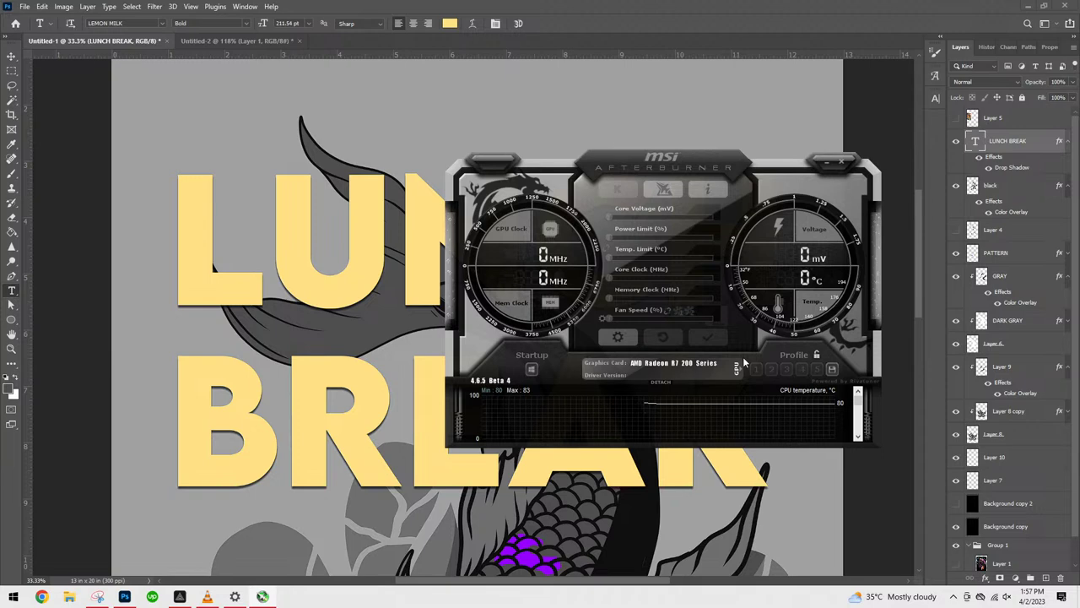
{"action": "left_click", "coordinate": [884, 550]}
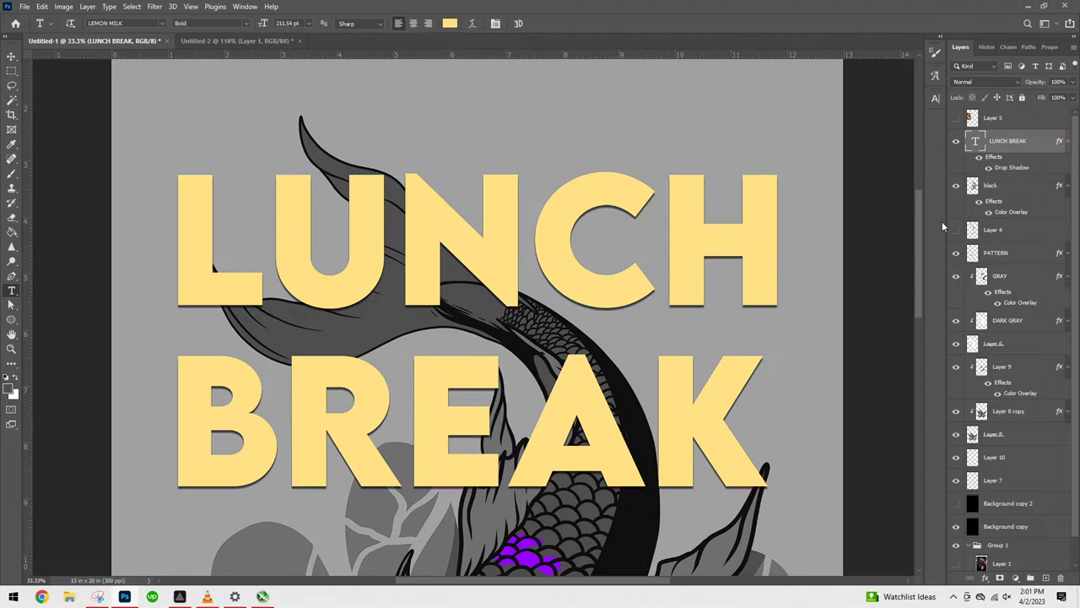
- Hide the LUNCH BREAK and PATTERN layers and collapse the effects list of Layer 9
{"action": "left_click", "coordinate": [956, 141]}
{"action": "left_click_drag", "start_coordinate": [752, 356], "coordinate": [750, 123]}
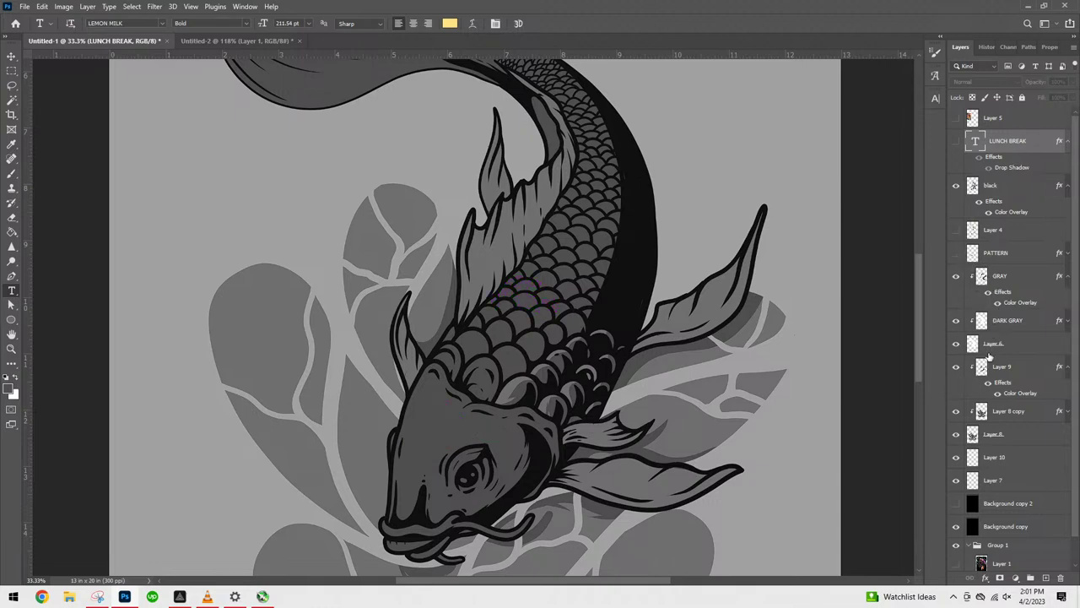
{"action": "left_click", "coordinate": [1067, 367]}
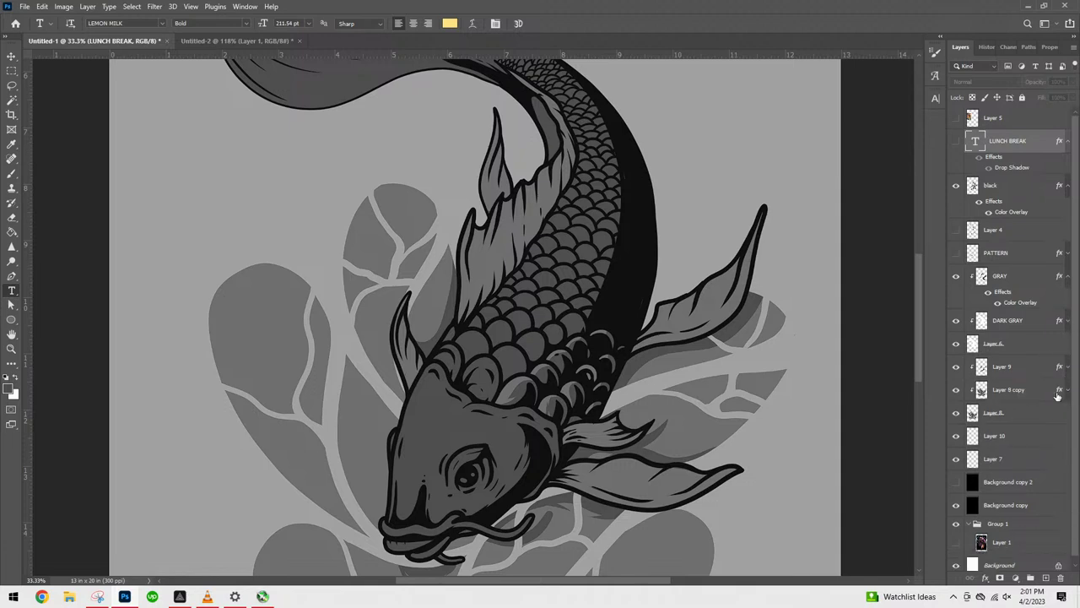
{"action": "left_click_drag", "start_coordinate": [876, 420], "coordinate": [901, 439]}
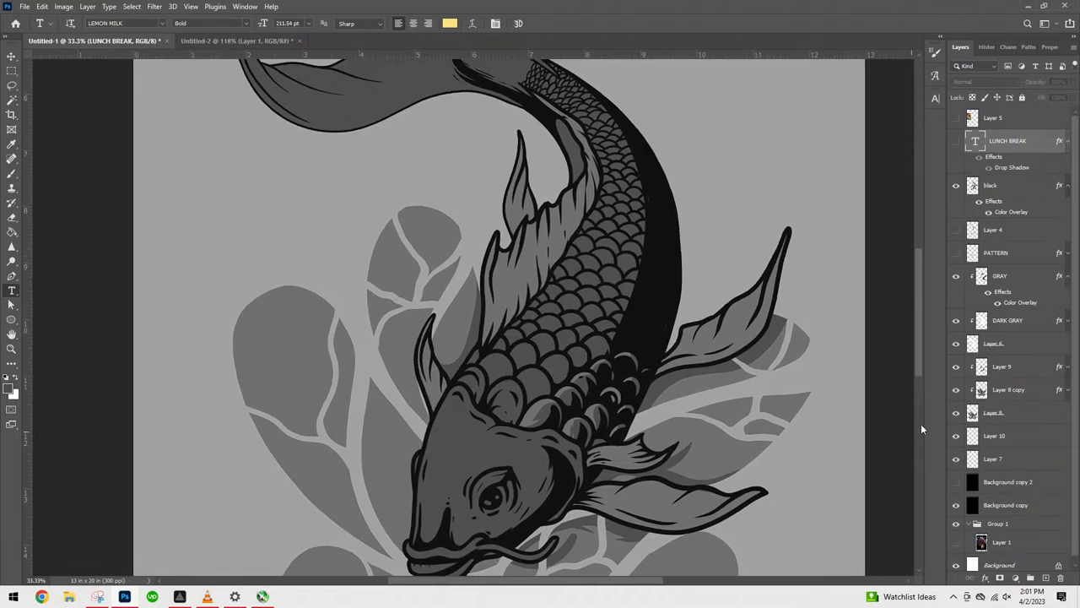
- On the black layer, brush curved scale edges into the dark shadow band beside the koi's lower body scales
{"action": "left_click", "coordinate": [1011, 189]}
{"action": "key", "text": "ctrl+plus"}
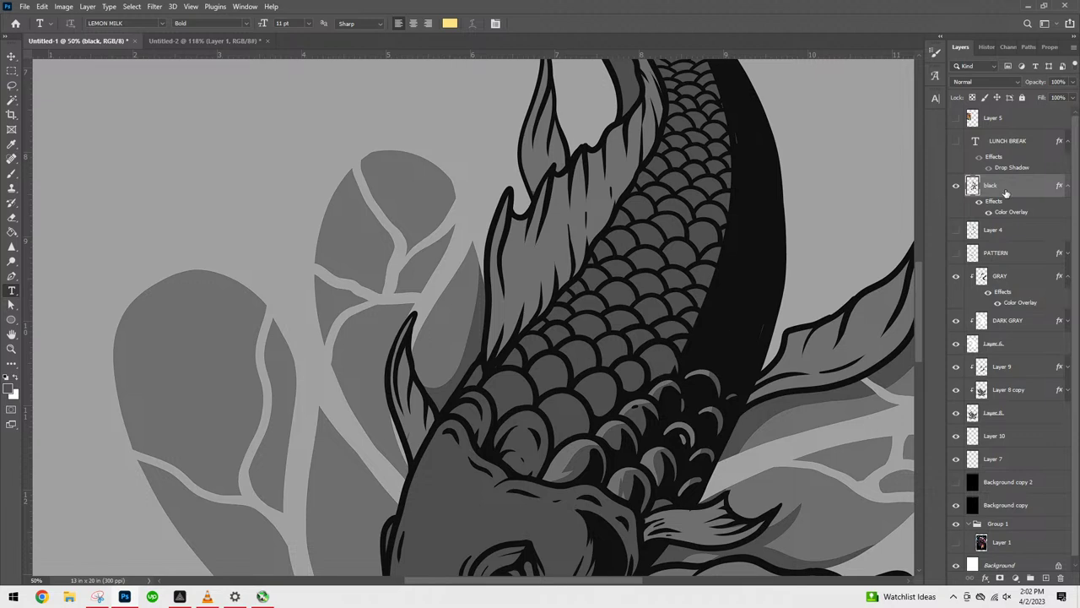
{"action": "key", "text": "b"}
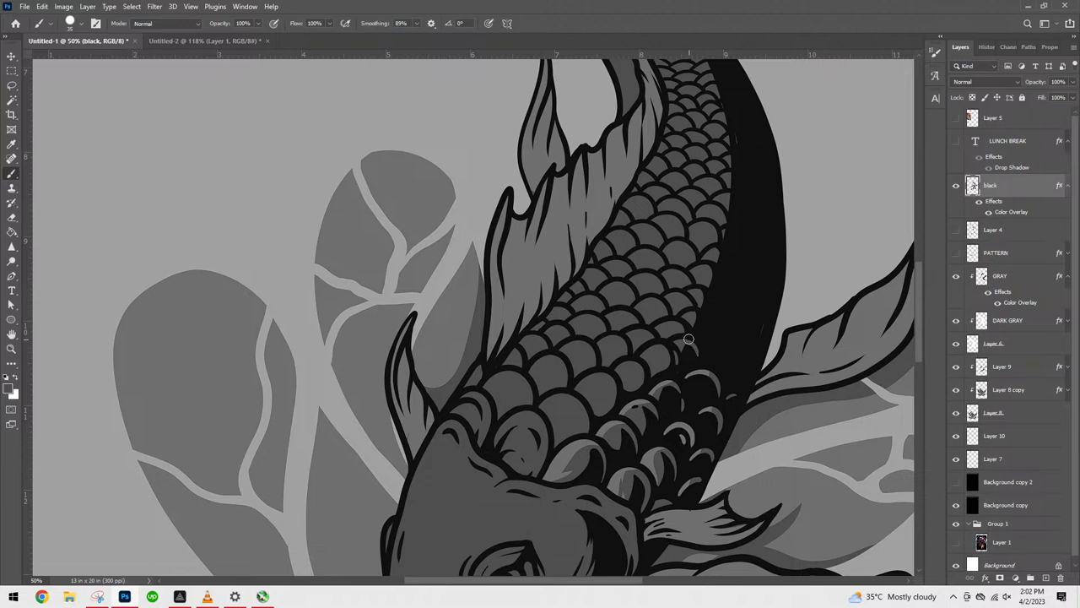
{"action": "mouse_move", "coordinate": [679, 342]}
{"action": "left_mouse_down"}
{"action": "mouse_move", "coordinate": [701, 350]}
{"action": "mouse_move", "coordinate": [696, 377]}
{"action": "mouse_move", "coordinate": [714, 342]}
{"action": "left_mouse_up"}
{"action": "mouse_move", "coordinate": [721, 332]}
{"action": "left_mouse_down"}
{"action": "mouse_move", "coordinate": [731, 360]}
{"action": "mouse_move", "coordinate": [710, 362]}
{"action": "mouse_move", "coordinate": [746, 370]}
{"action": "left_mouse_up"}
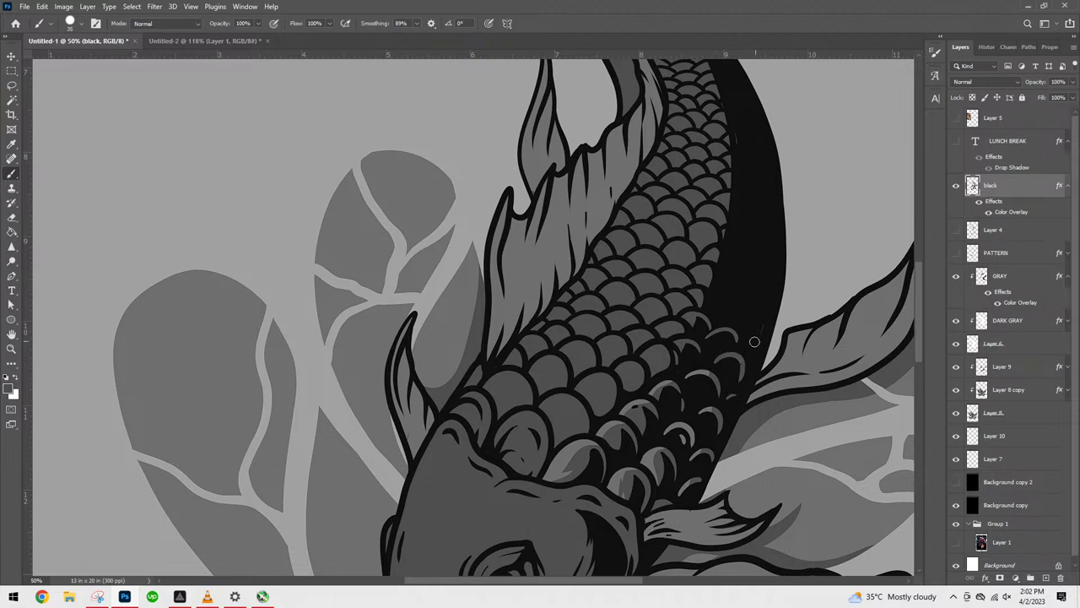
{"action": "key", "text": "ctrl+z"}
{"action": "mouse_move", "coordinate": [716, 352]}
{"action": "left_mouse_down"}
{"action": "mouse_move", "coordinate": [744, 356]}
{"action": "mouse_move", "coordinate": [740, 380]}
{"action": "left_mouse_up"}
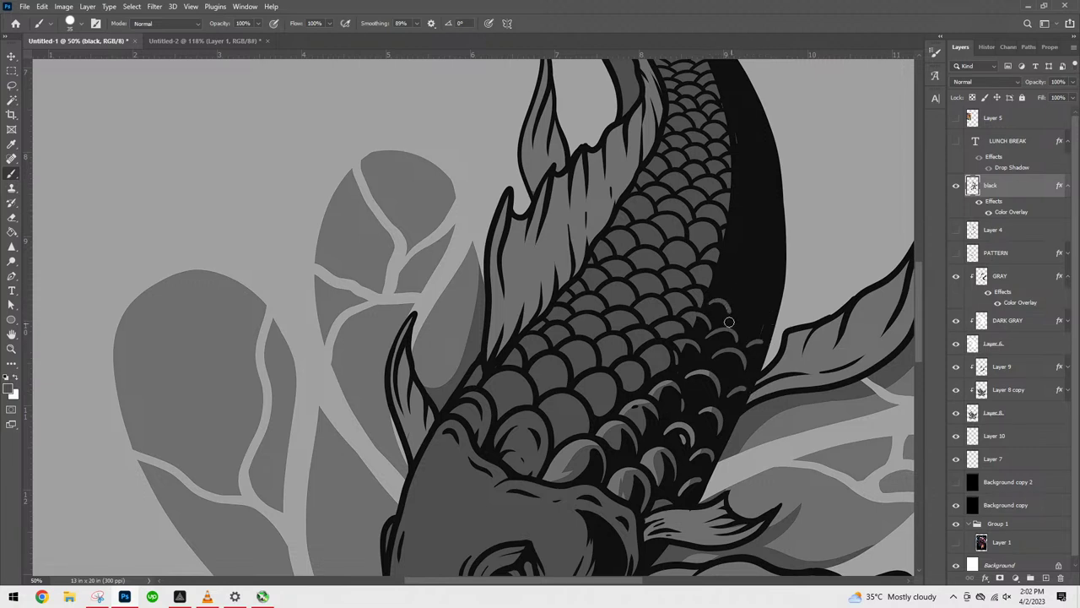
{"action": "left_click_drag", "start_coordinate": [718, 303], "coordinate": [732, 305]}
{"action": "mouse_move", "coordinate": [743, 320]}
{"action": "left_mouse_down"}
{"action": "mouse_move", "coordinate": [756, 314]}
{"action": "mouse_move", "coordinate": [756, 341]}
{"action": "left_mouse_up"}
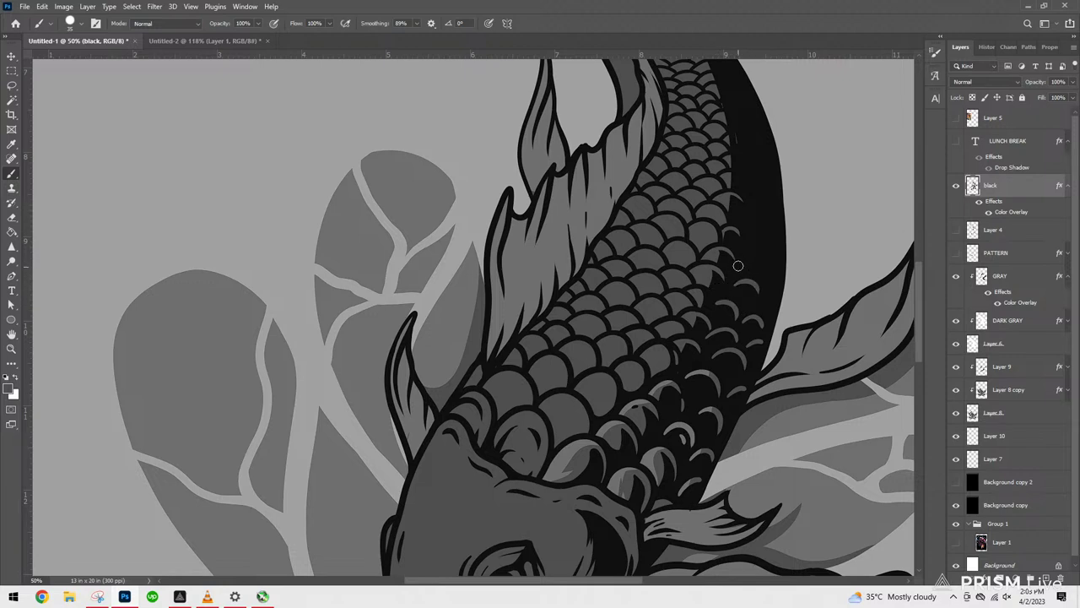
- Continue the curved scale edges up the shadow band along the middle of the koi's back
{"action": "left_click_drag", "start_coordinate": [745, 261], "coordinate": [763, 268]}
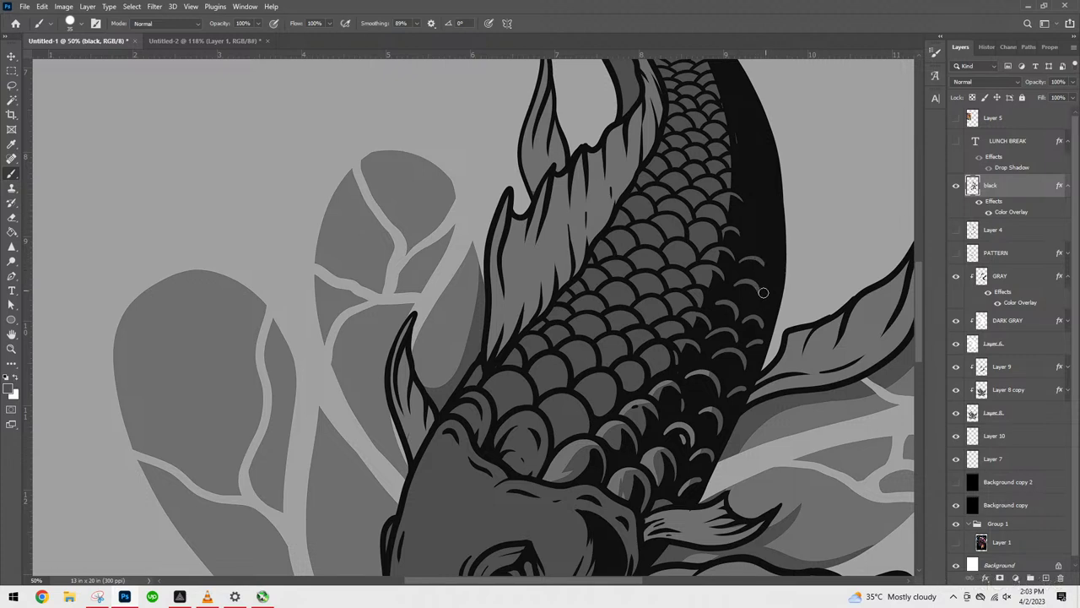
{"action": "left_click_drag", "start_coordinate": [757, 311], "coordinate": [778, 298]}
{"action": "left_click_drag", "start_coordinate": [724, 270], "coordinate": [745, 264]}
{"action": "left_click_drag", "start_coordinate": [734, 214], "coordinate": [758, 211]}
{"action": "key", "text": "ctrl+z"}
{"action": "left_click", "coordinate": [742, 181]}
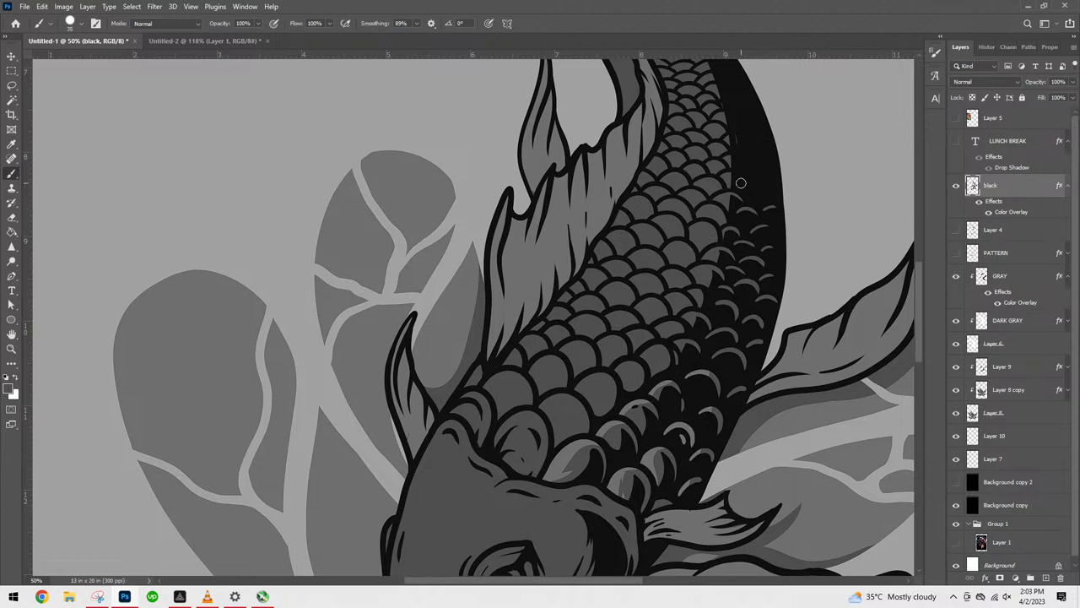
- Brush black crease lines along the long pectoral fin beside the koi's shadowed back
{"action": "key", "text": "ctrl+minus"}
{"action": "key", "text": "ctrl+minus"}
{"action": "key", "text": "ctrl+minus"}
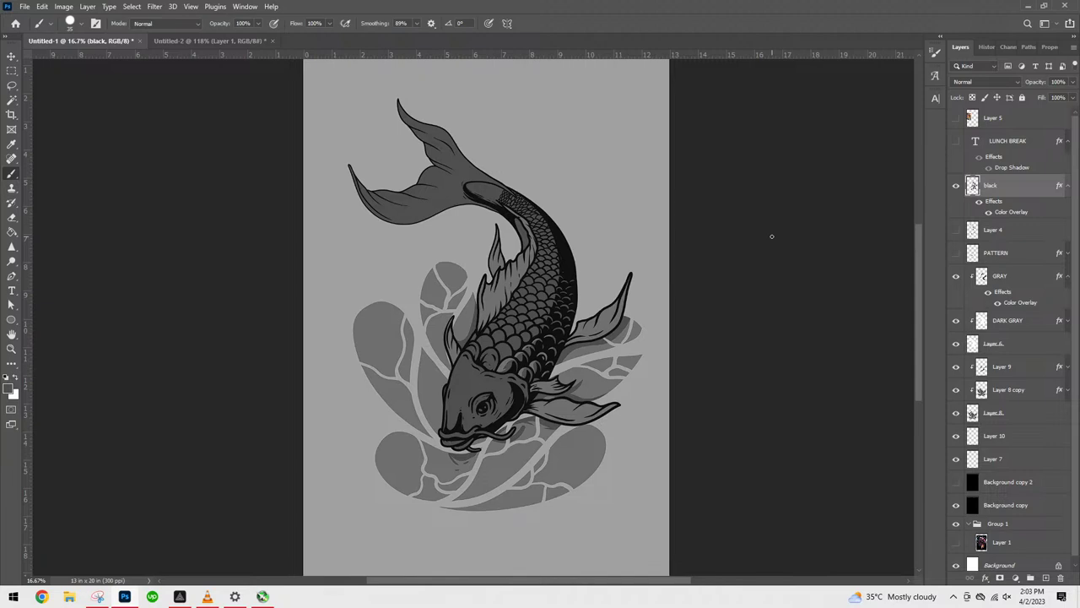
{"action": "key", "text": "ctrl+plus"}
{"action": "key", "text": "ctrl+plus"}
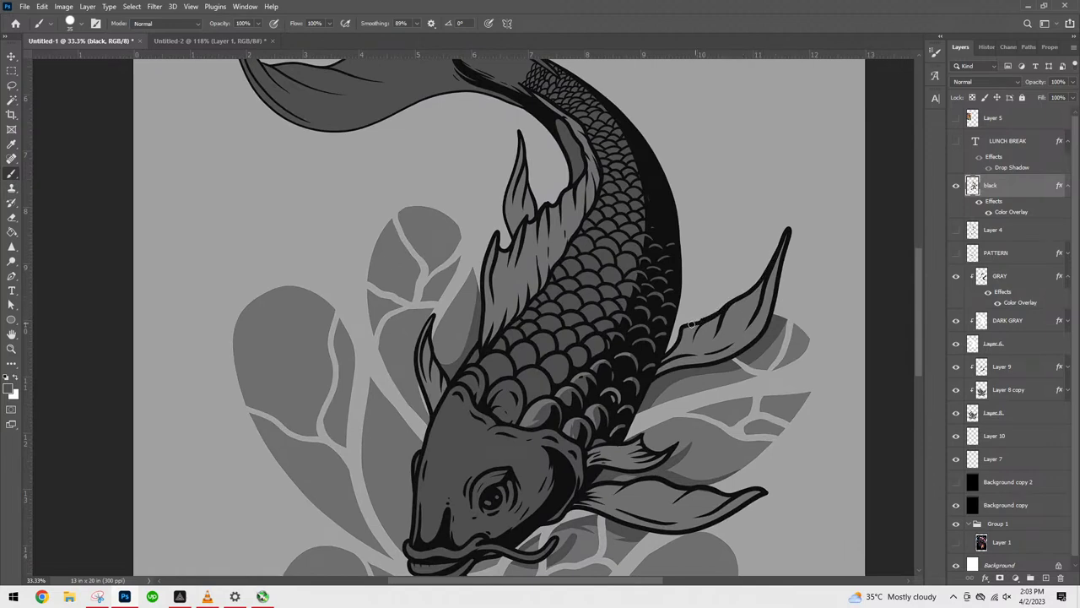
{"action": "left_click_drag", "start_coordinate": [762, 286], "coordinate": [727, 347]}
{"action": "left_click_drag", "start_coordinate": [742, 302], "coordinate": [714, 351]}
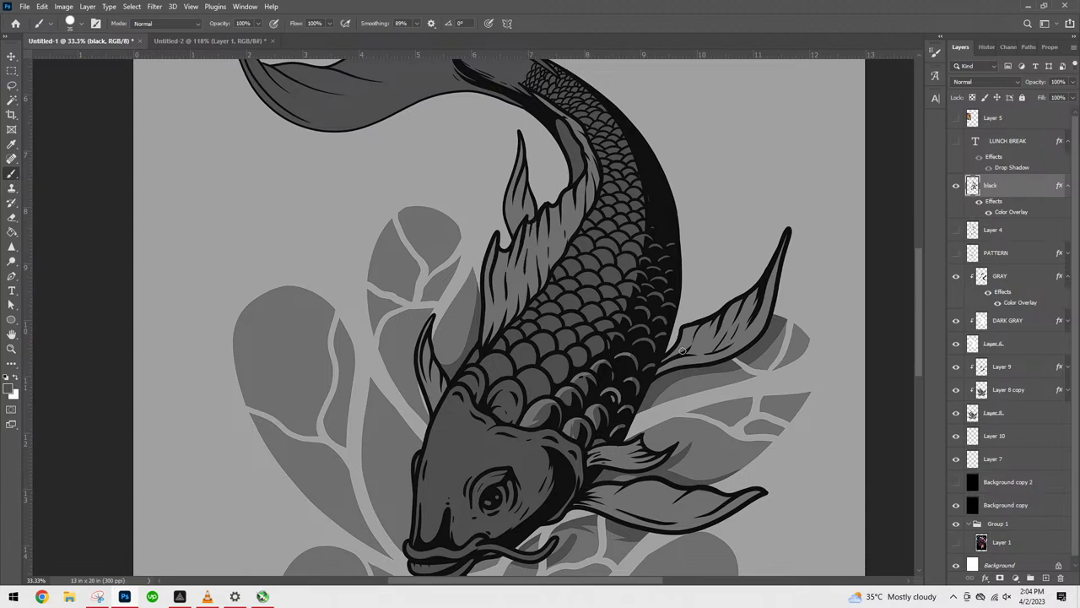
- Dab small black spots on the koi's head just above the eye
{"action": "left_click_drag", "start_coordinate": [616, 263], "coordinate": [730, 251]}
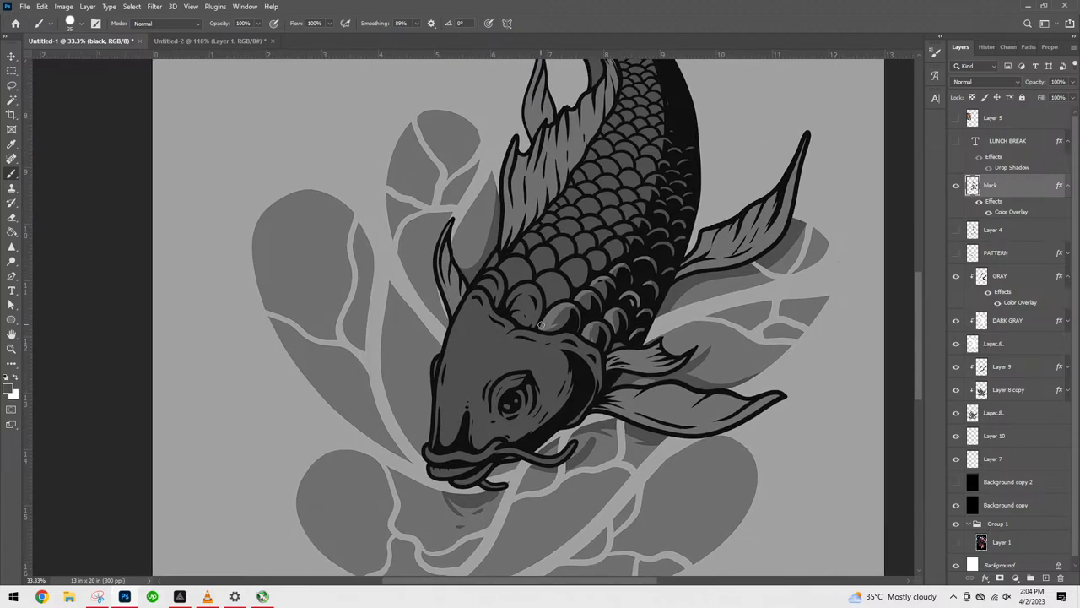
{"action": "left_click", "coordinate": [529, 361]}
{"action": "left_click", "coordinate": [534, 353]}
- Reduce the brush size and draw small scales in the narrow strip along the inner curve of the koi's tail
{"action": "mouse_move", "coordinate": [808, 234]}
{"action": "left_mouse_down"}
{"action": "mouse_move", "coordinate": [782, 268]}
{"action": "mouse_move", "coordinate": [761, 352]}
{"action": "left_mouse_up"}
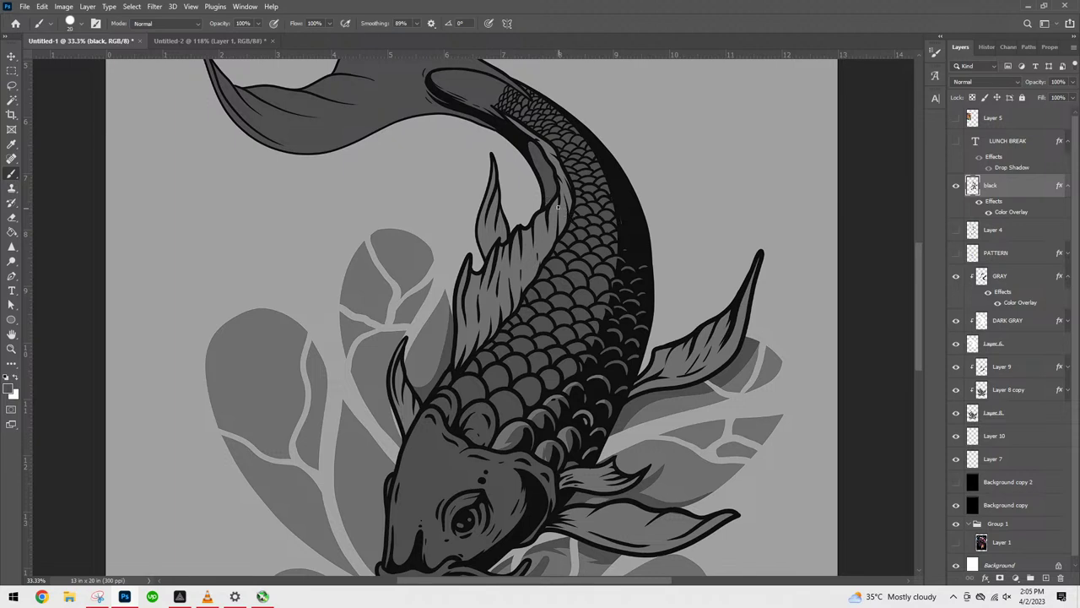
{"action": "key", "text": "bracketleft"}
{"action": "left_click_drag", "start_coordinate": [550, 192], "coordinate": [557, 181]}
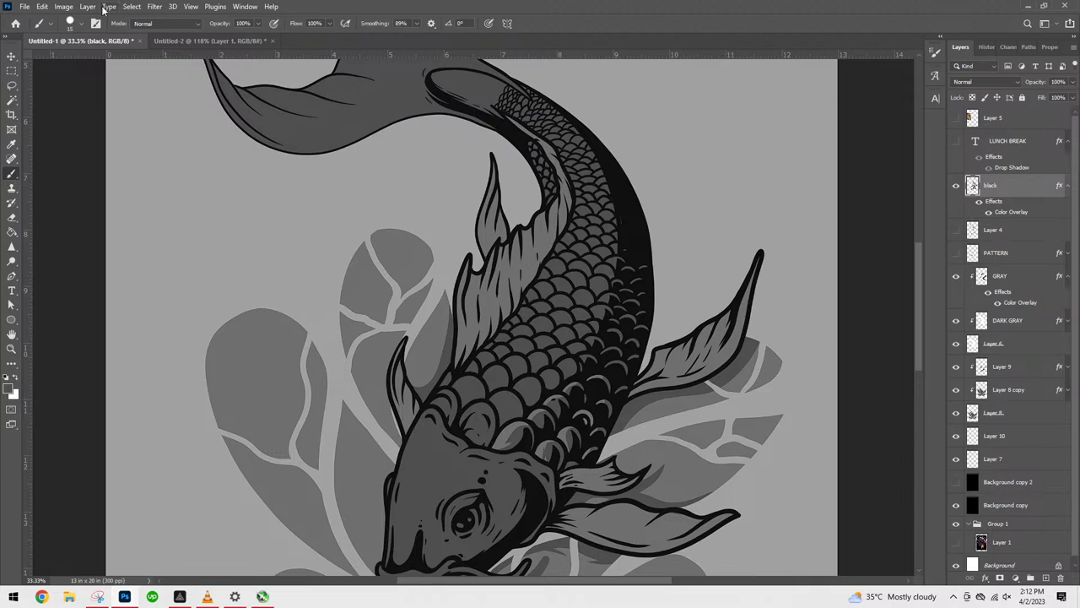
- Switch to PRISM Live Studio and finish the live stream
{"action": "left_click", "coordinate": [179, 597]}
{"action": "left_click", "coordinate": [962, 43]}
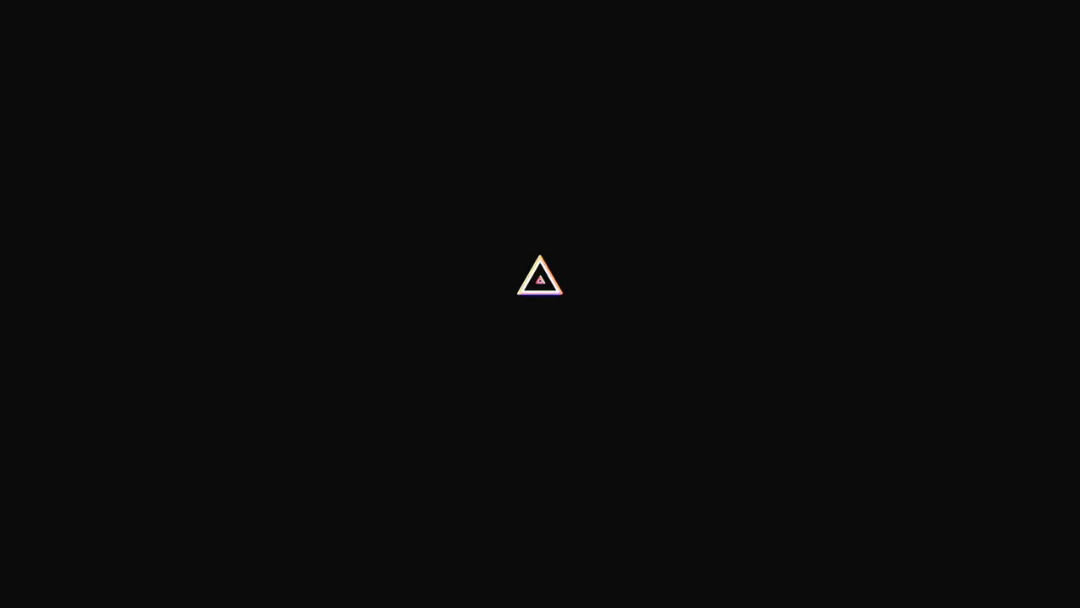